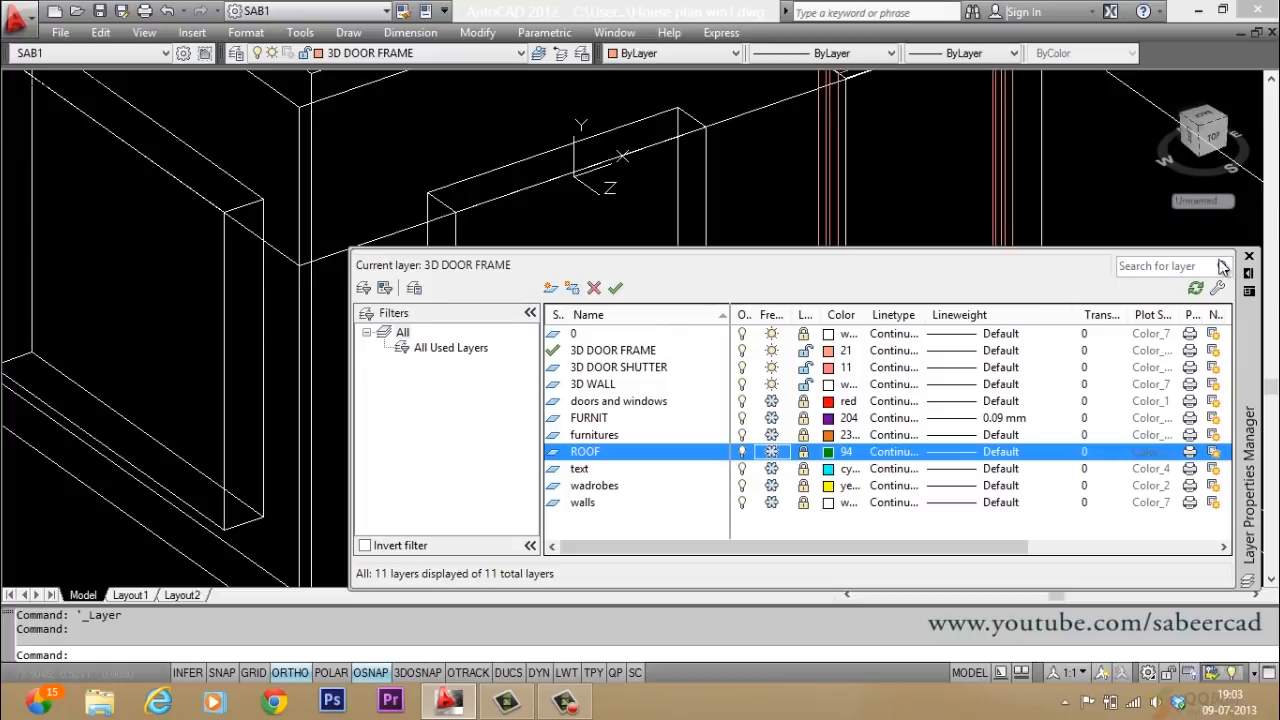
Step: Draw a closed polyline around the outer face of the window opening beside the door
click(1248, 258)
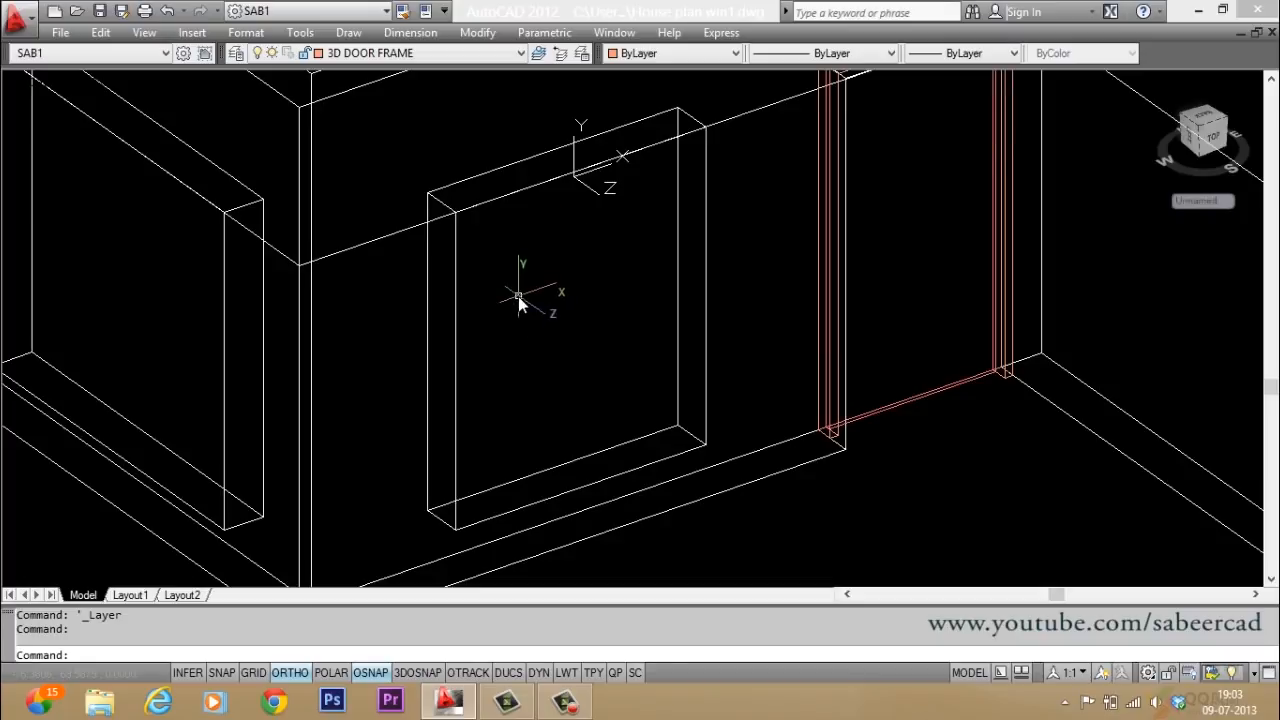
text(pl\)
key(Return)
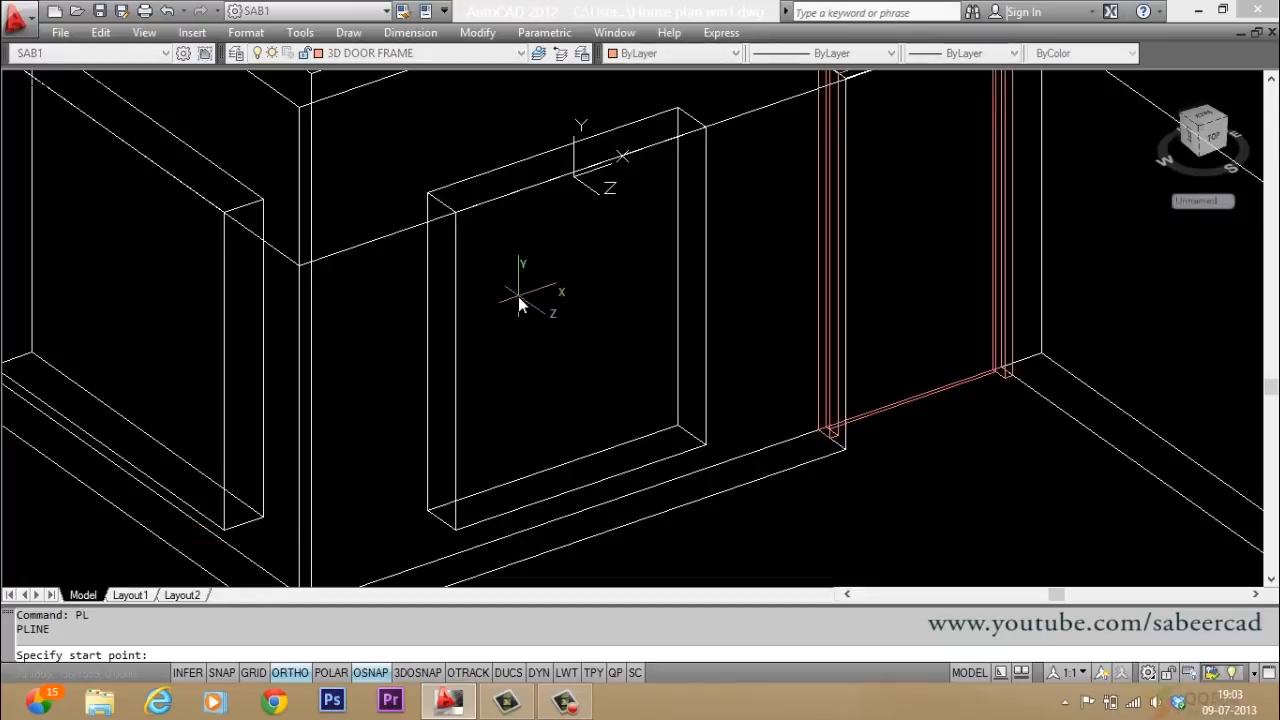
click(462, 536)
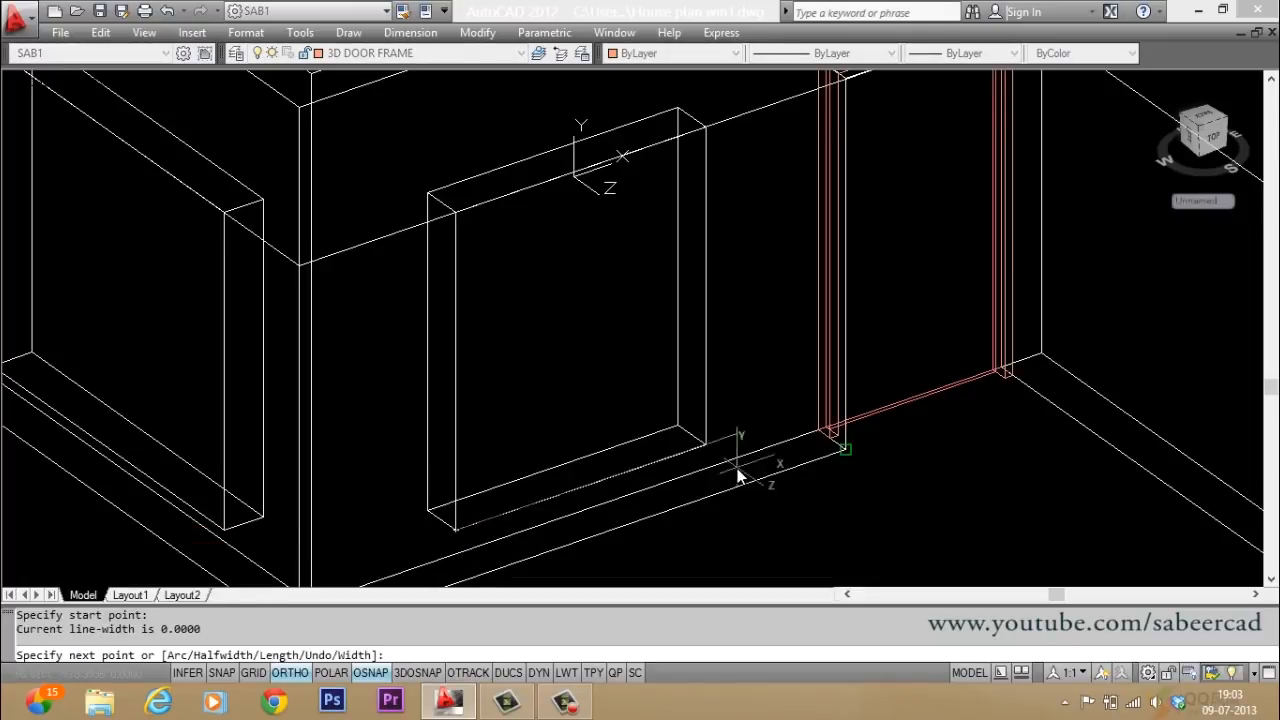
click(708, 447)
click(713, 139)
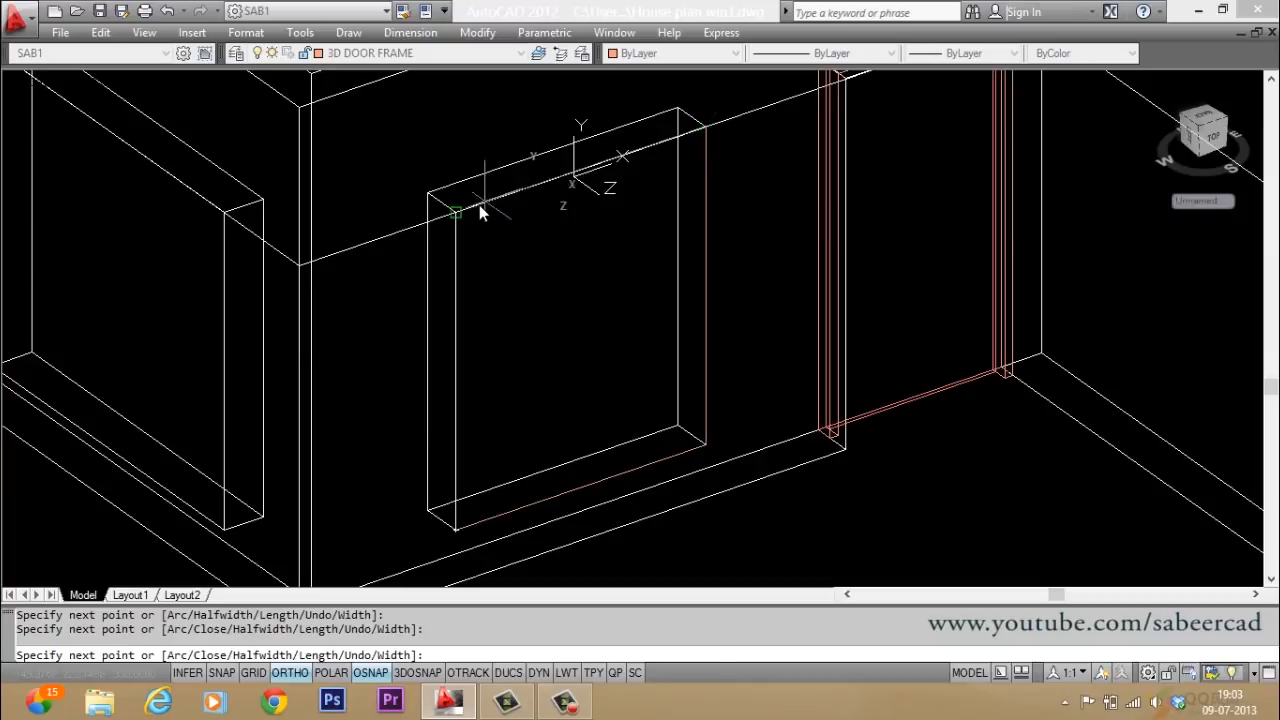
click(459, 206)
text(c)
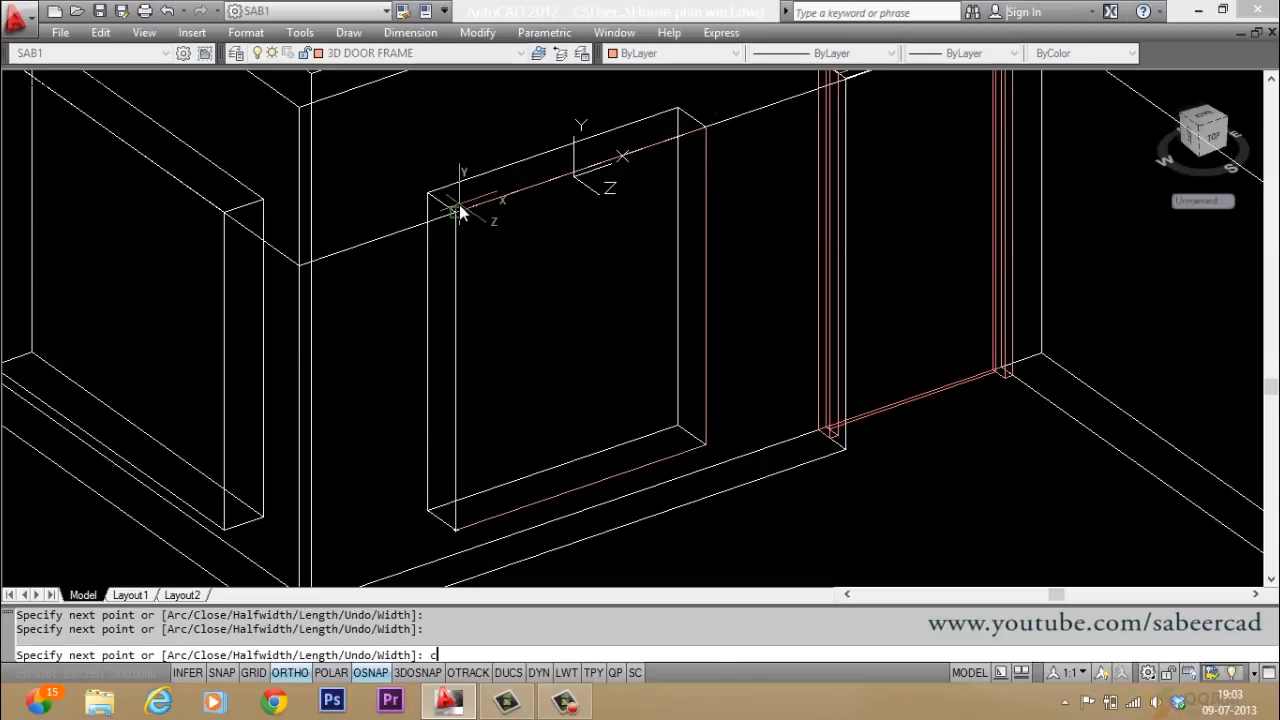
key(Return)
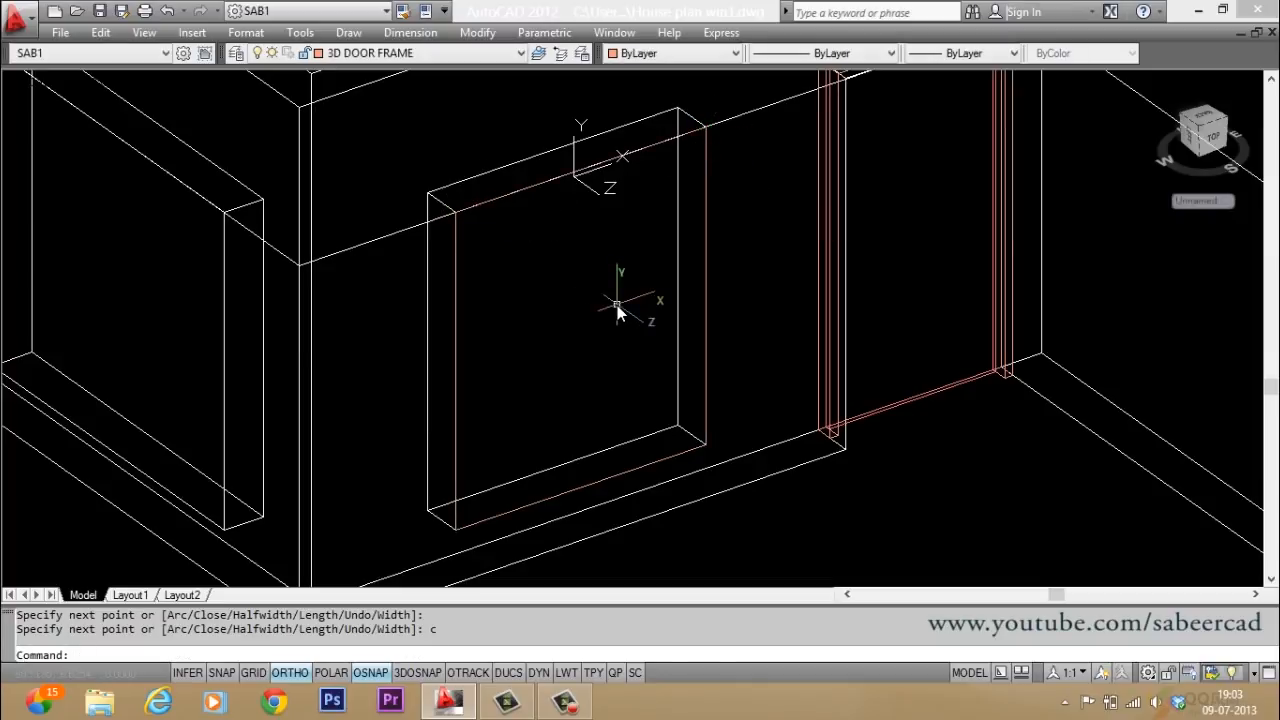
Step: Offset the window opening's polyline inward by 6
text(o)
key(Return)
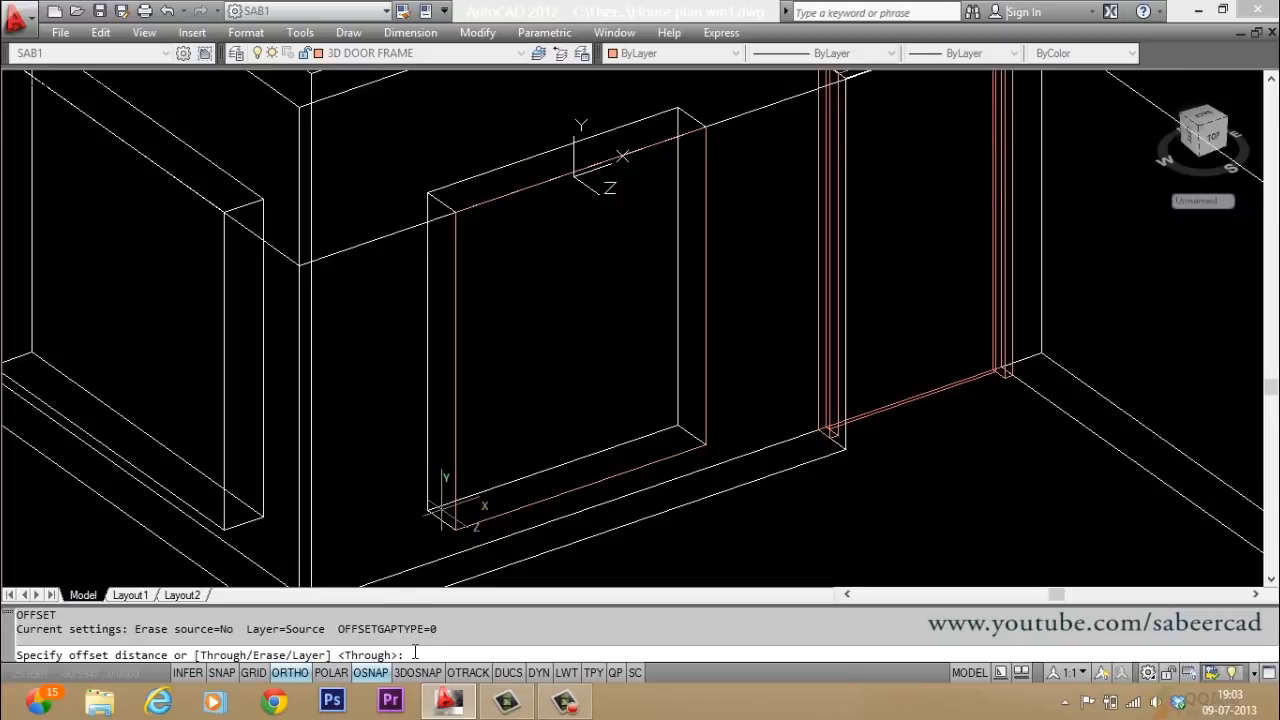
text(6)
key(Return)
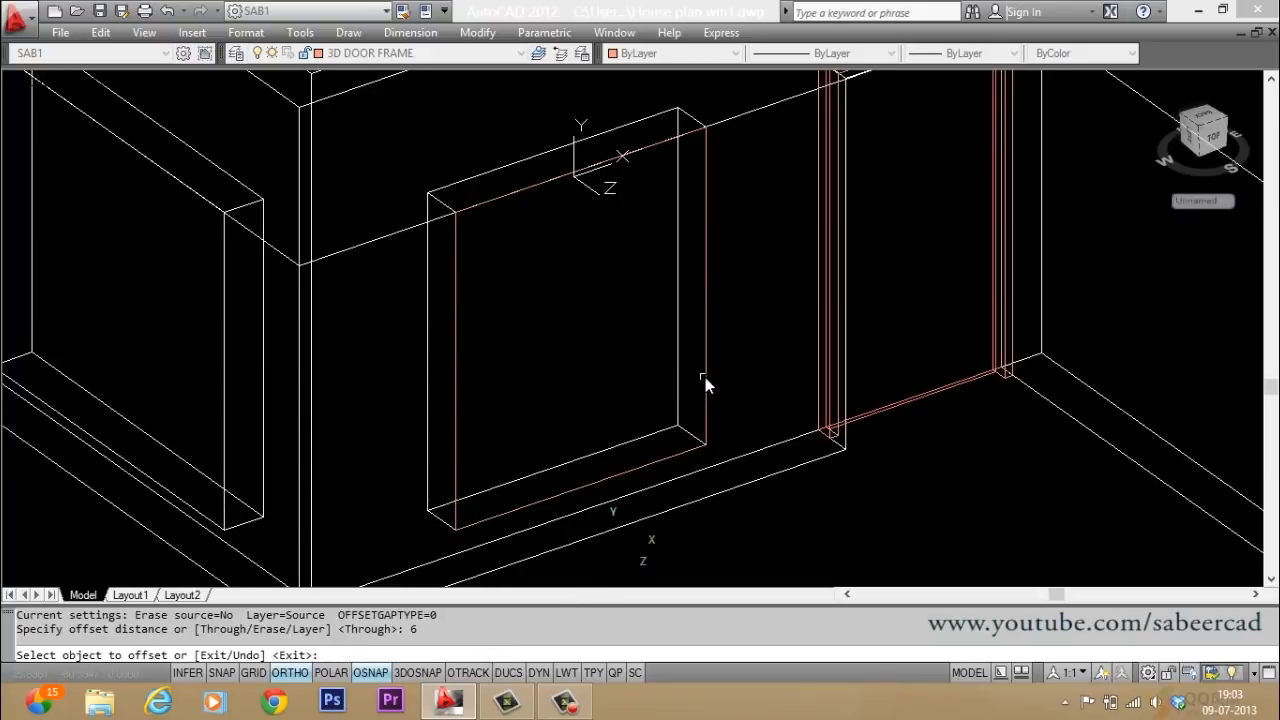
click(705, 377)
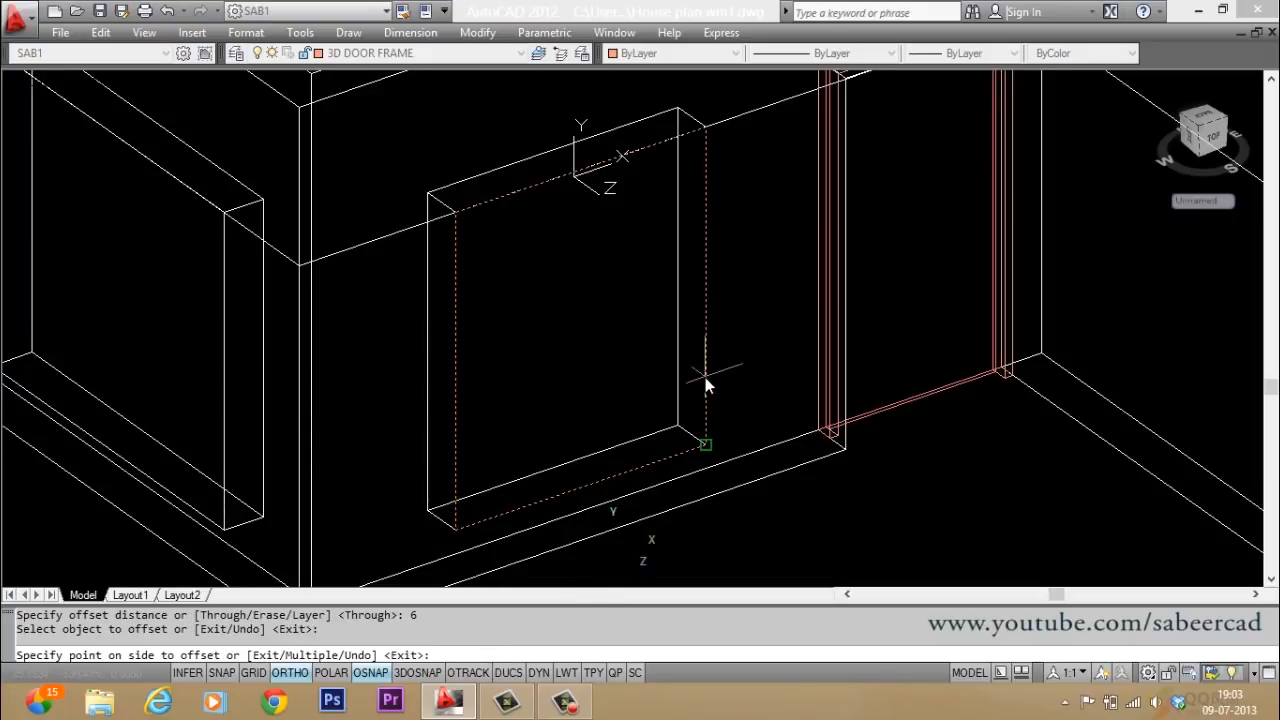
click(528, 349)
key(Escape)
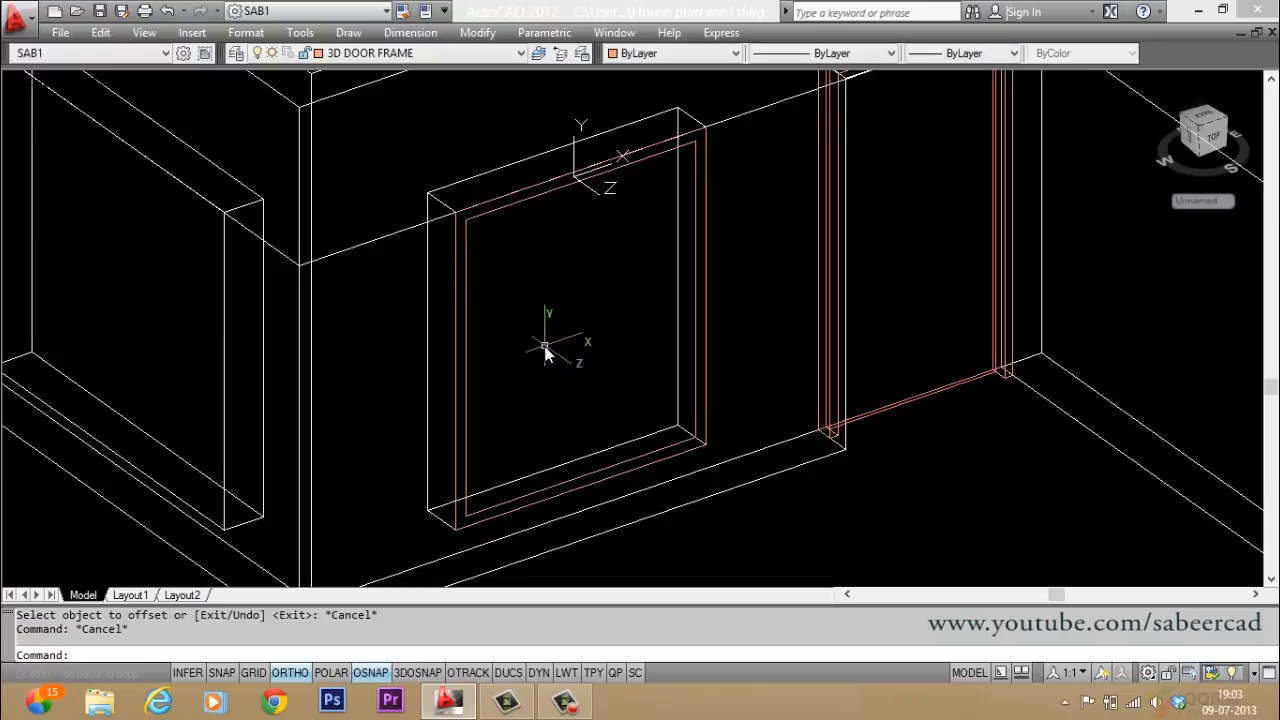
Step: Extrude both window outlines, outer and inner, back into the wall opening
text(ext)
key(Return)
click(518, 202)
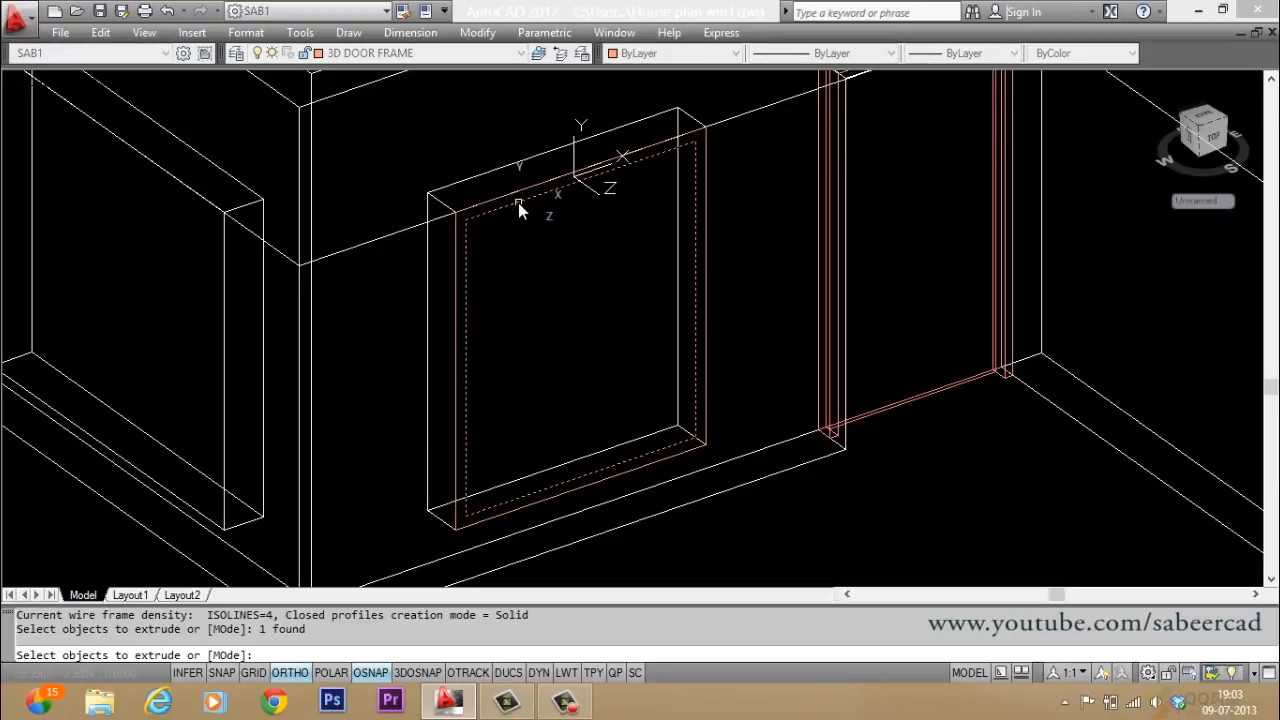
click(518, 204)
key(Return)
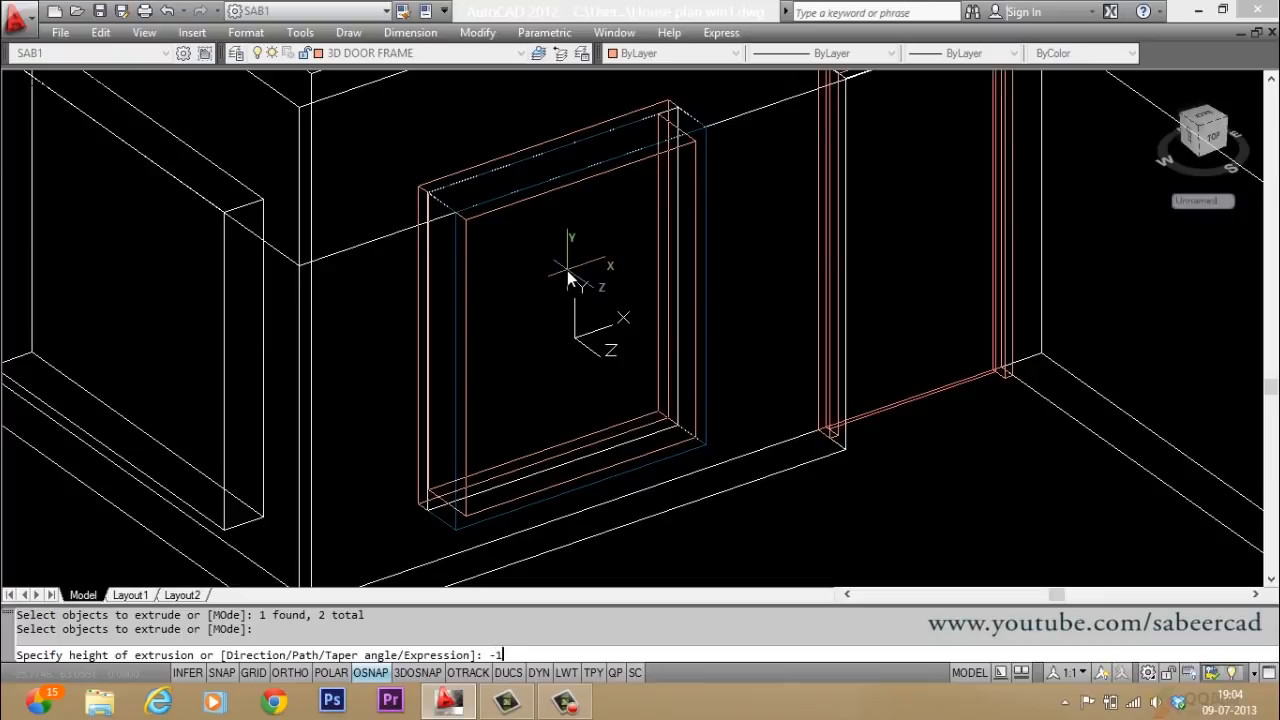
key(Return)
key(Escape)
key(Escape)
Step: Shade the model to inspect the two extruded window solids, and return to the wireframe view
text(shade\)
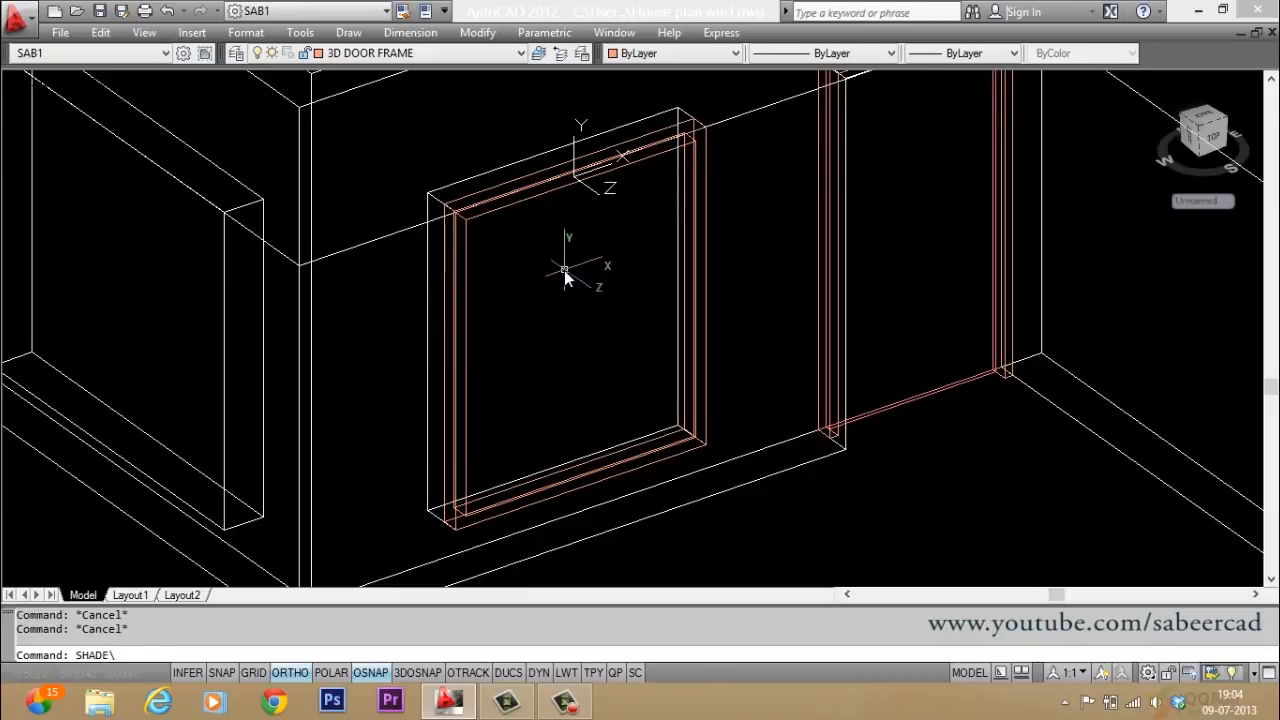
key(Return)
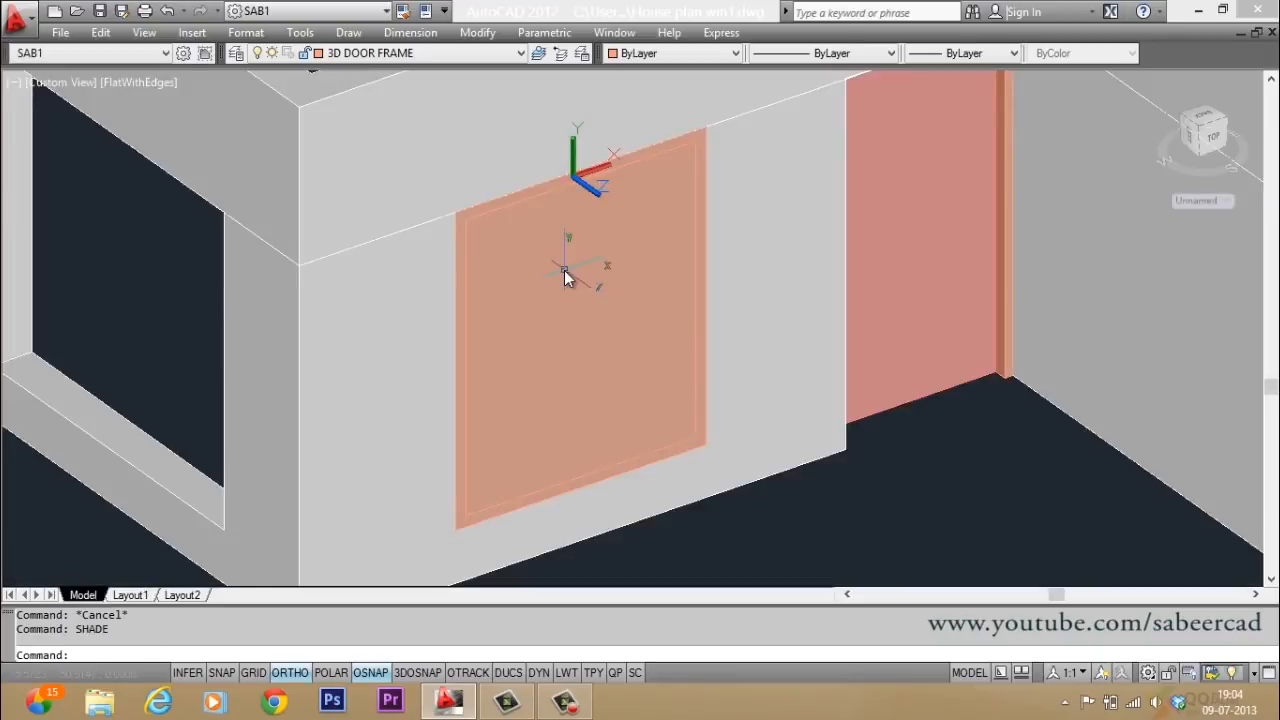
text(u)
key(Return)
key(Escape)
key(Escape)
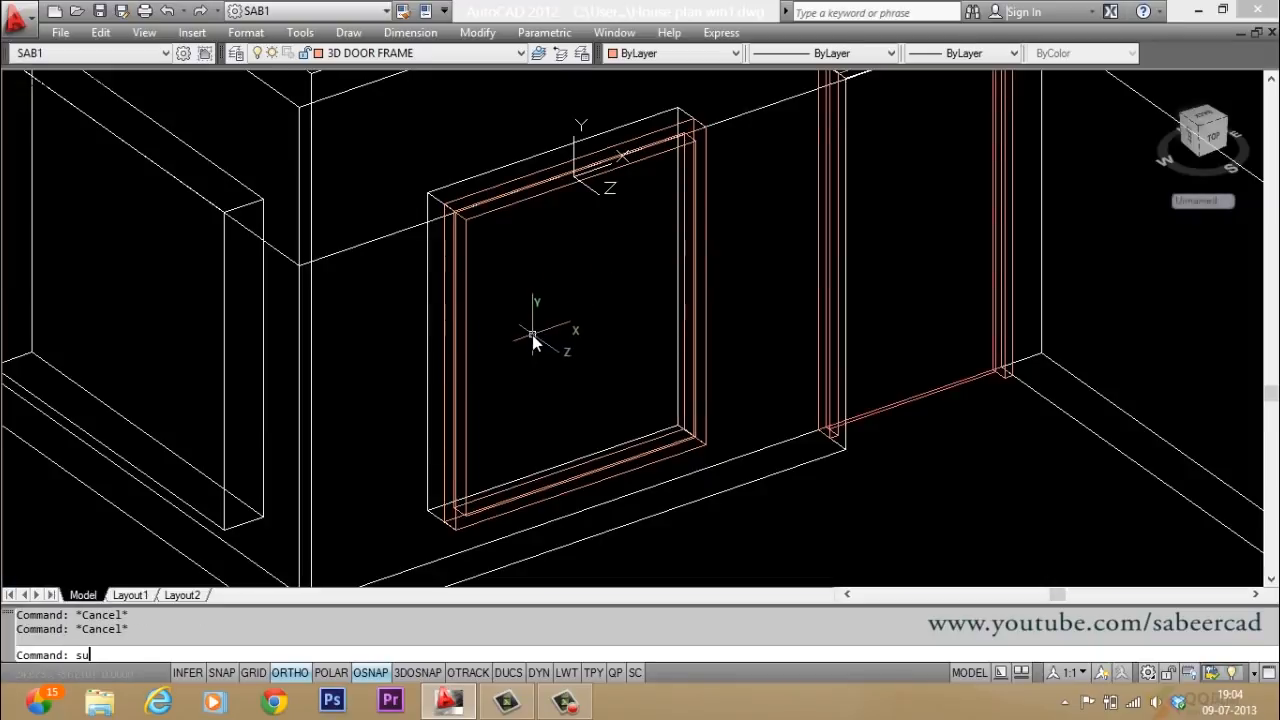
Step: Subtract the inner window solid from the outer one to form a hollow frame
text(su)
key(Return)
click(530, 175)
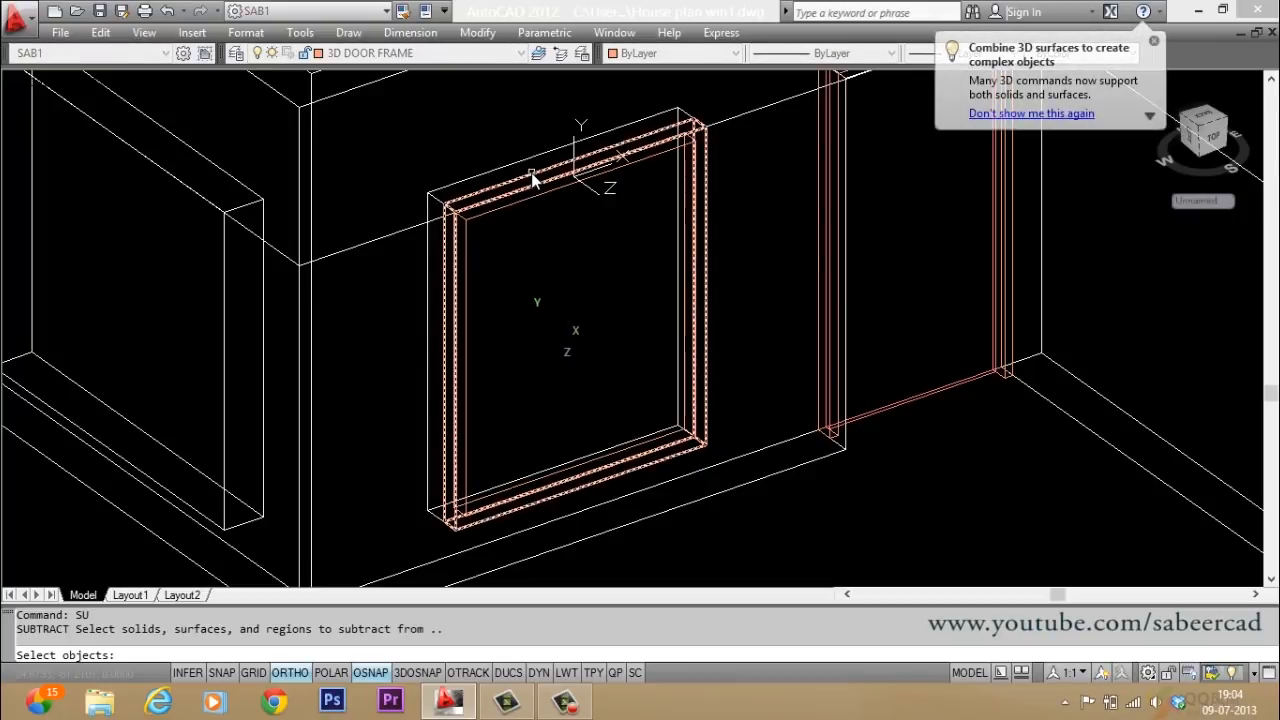
click(531, 174)
key(Return)
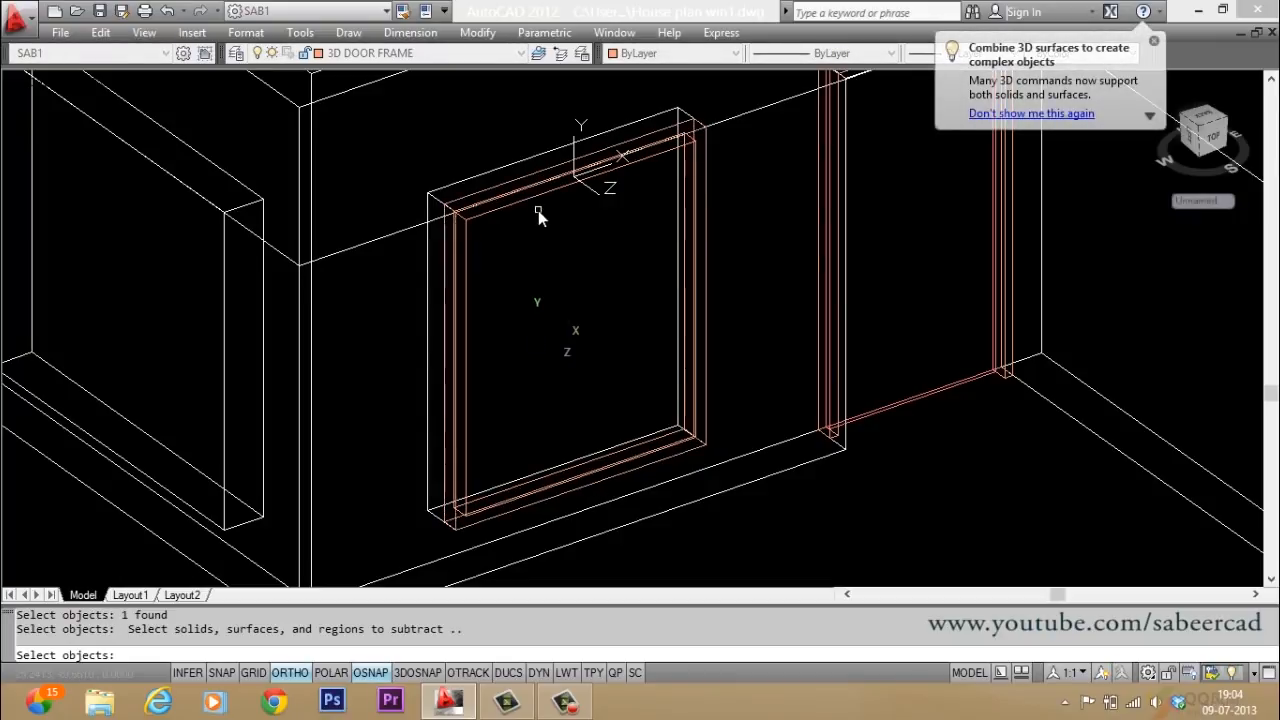
click(533, 200)
key(Return)
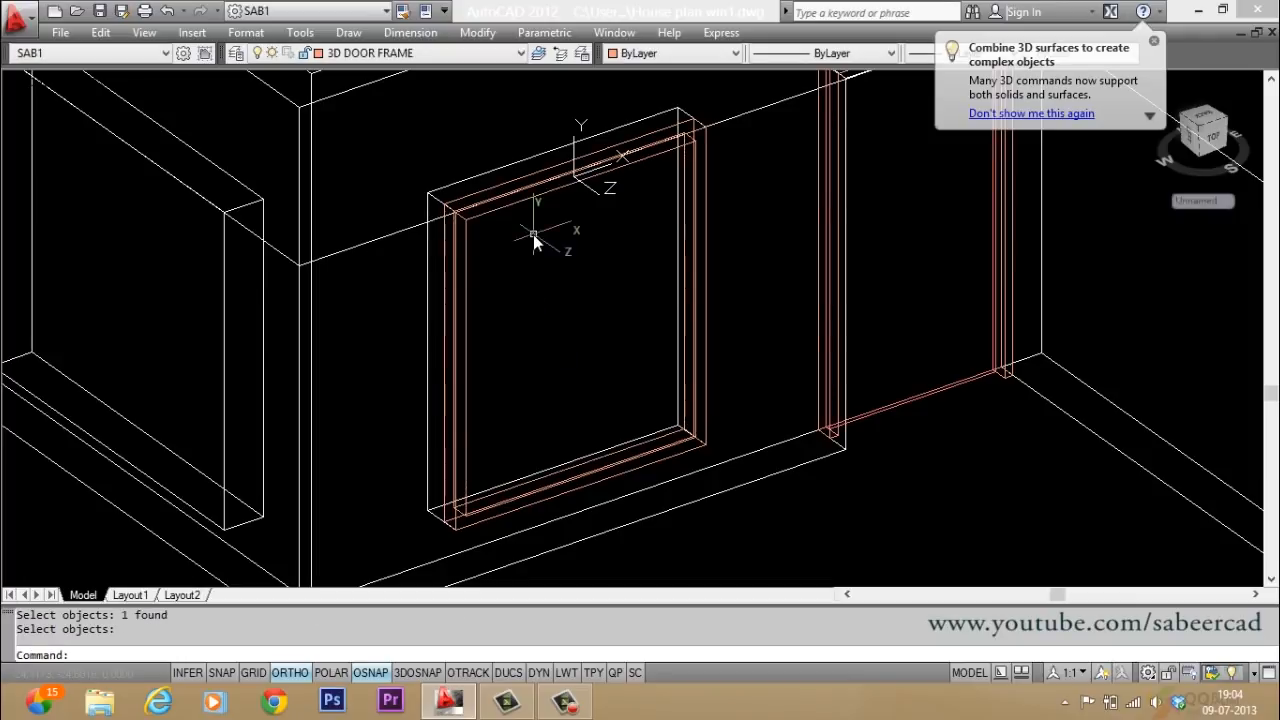
key(Escape)
key(Escape)
Step: Shade the model to inspect the hollow window frame in the wall, and restore the wireframe display
text(shade)
key(Return)
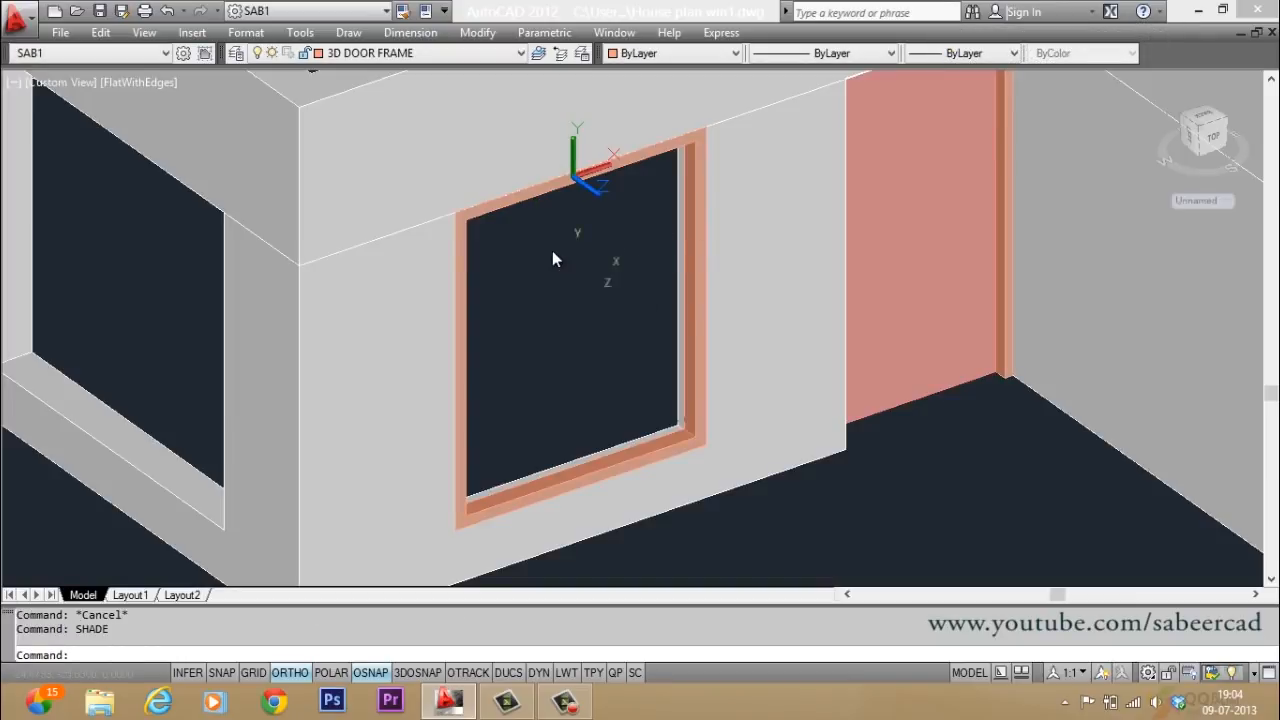
text(u)
key(Return)
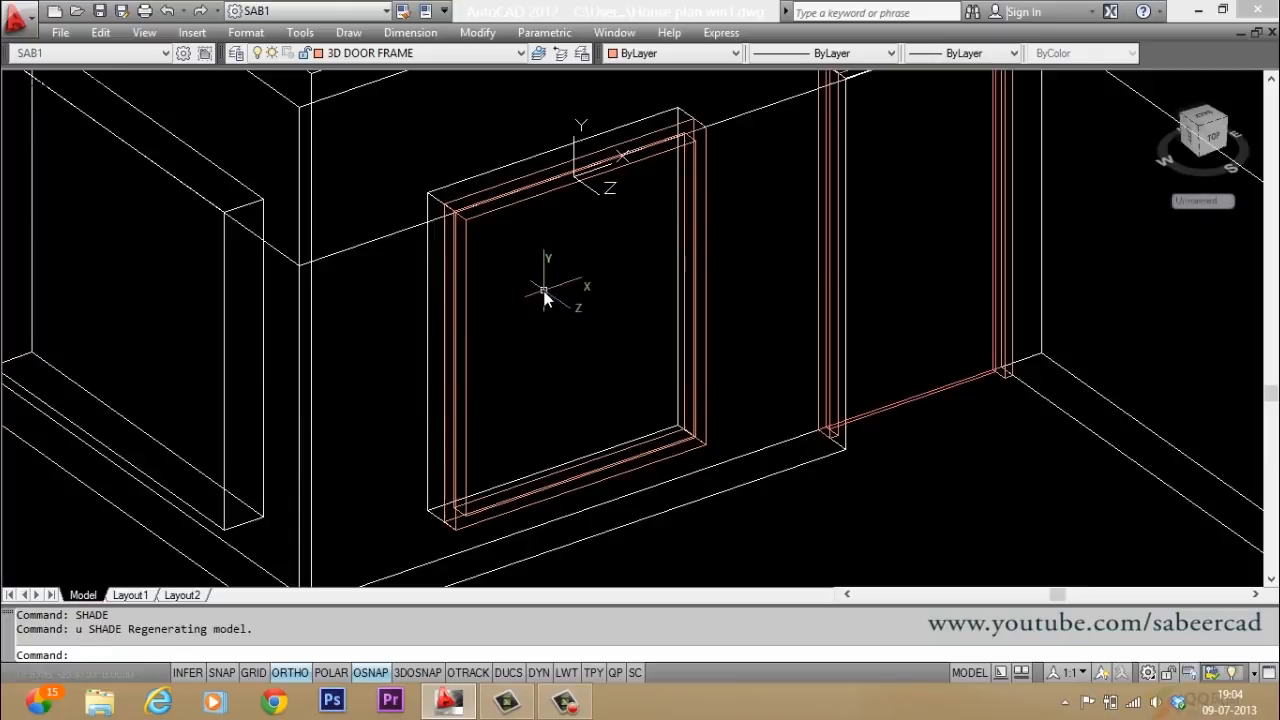
scroll(457, 514, up, 3)
scroll(491, 529, down, 1)
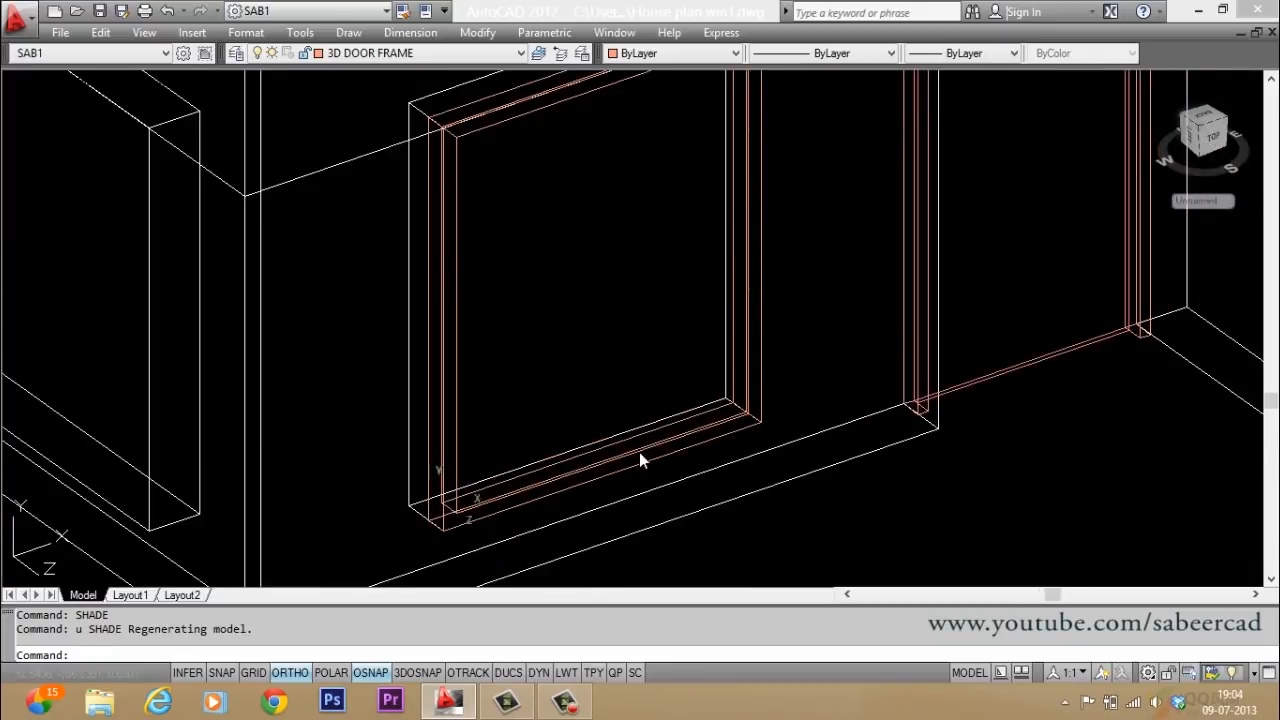
click(588, 440)
scroll(530, 500, down, 3)
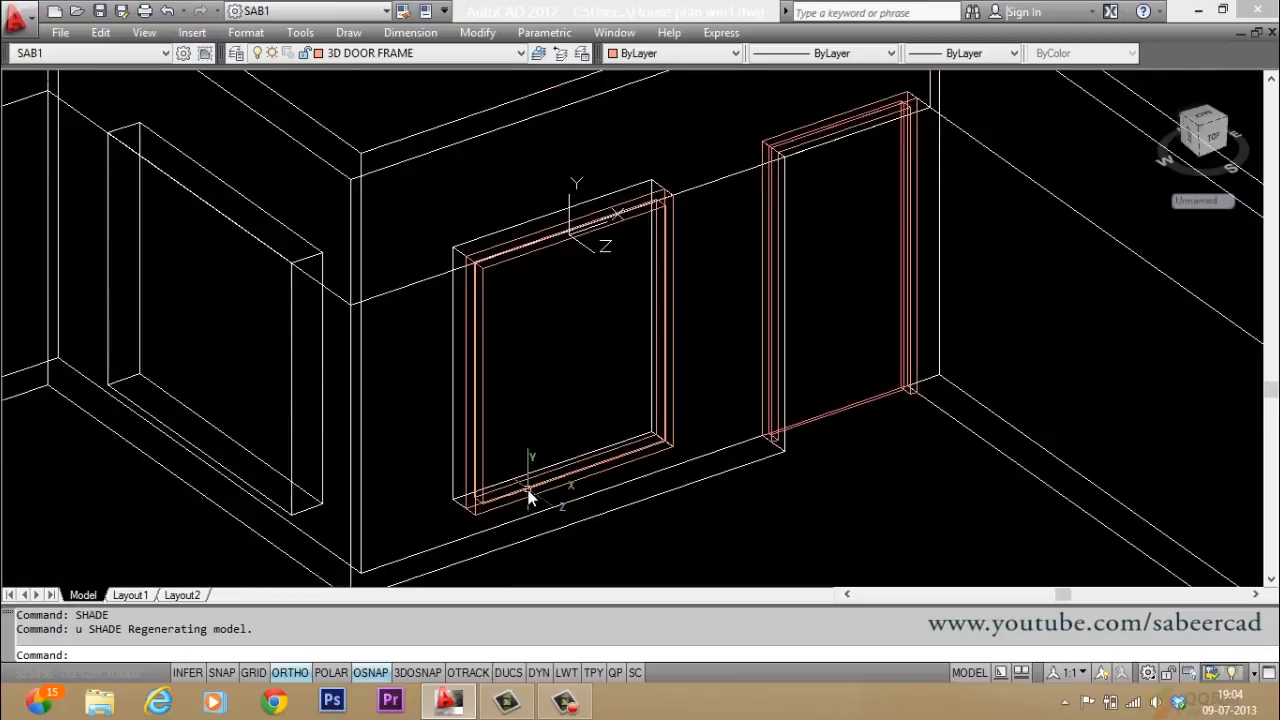
scroll(562, 511, up, 2)
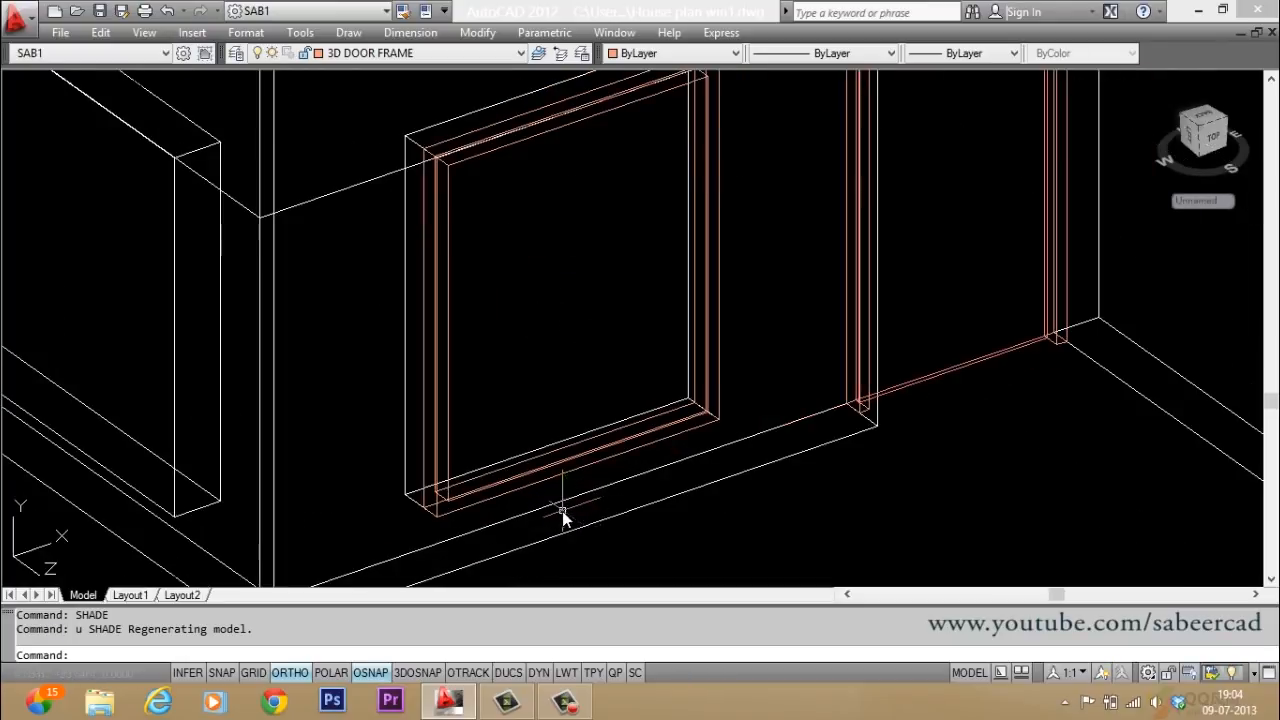
key(Escape)
key(Escape)
text(hoi)
key(Escape)
Step: Draw a polyline along the window frame's inner bottom front edge, from the left inner corner to the right inner corner
scroll(372, 459, up, 2)
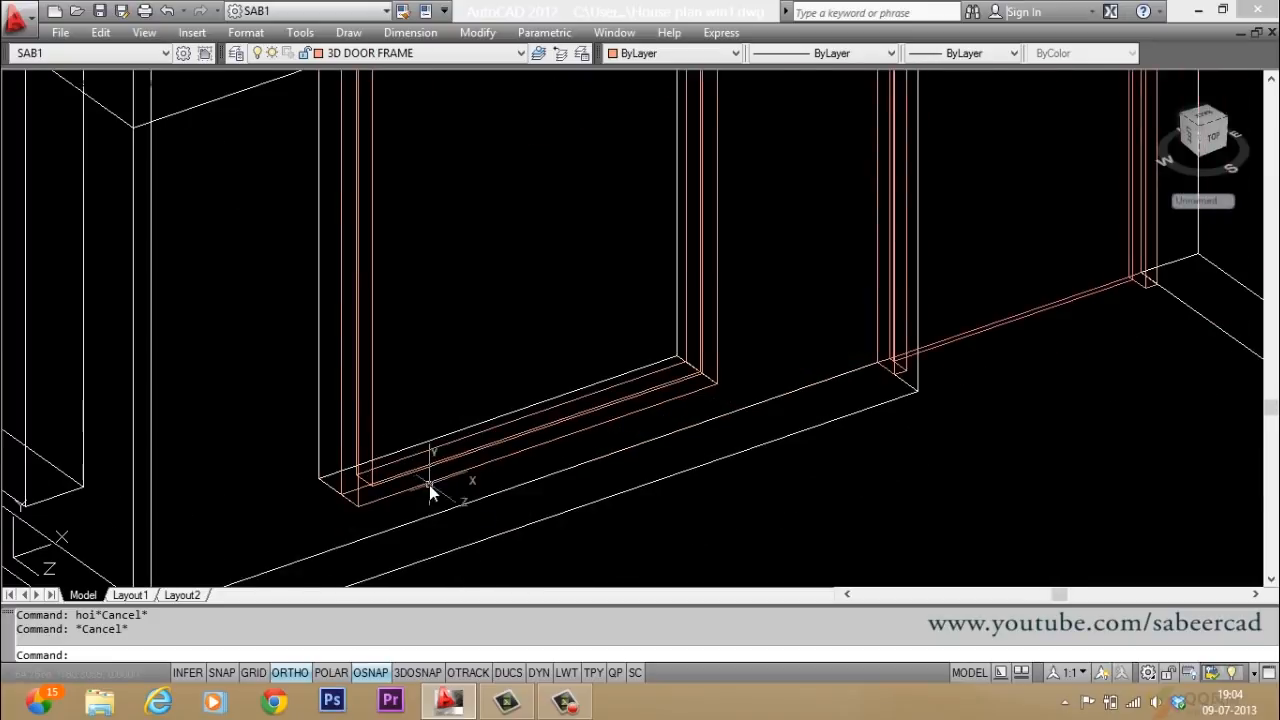
scroll(429, 485, up, 2)
key(Escape)
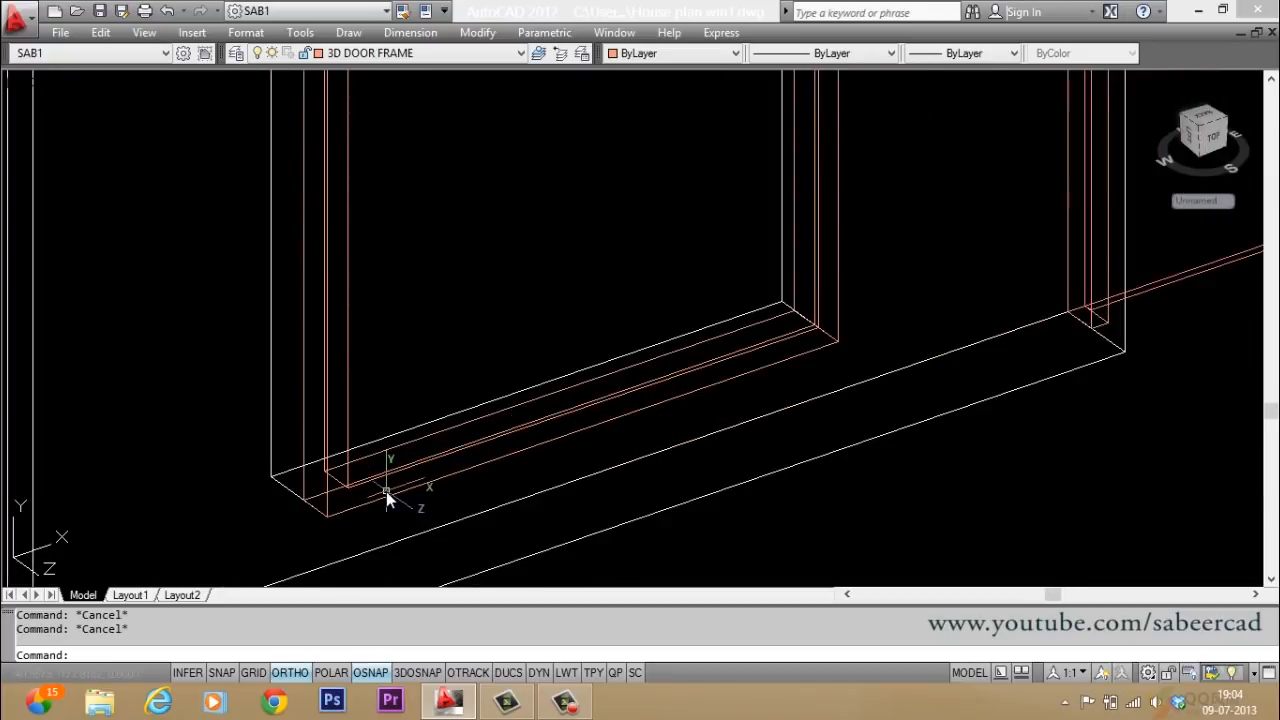
text(pl)
key(Return)
scroll(355, 500, up, 2)
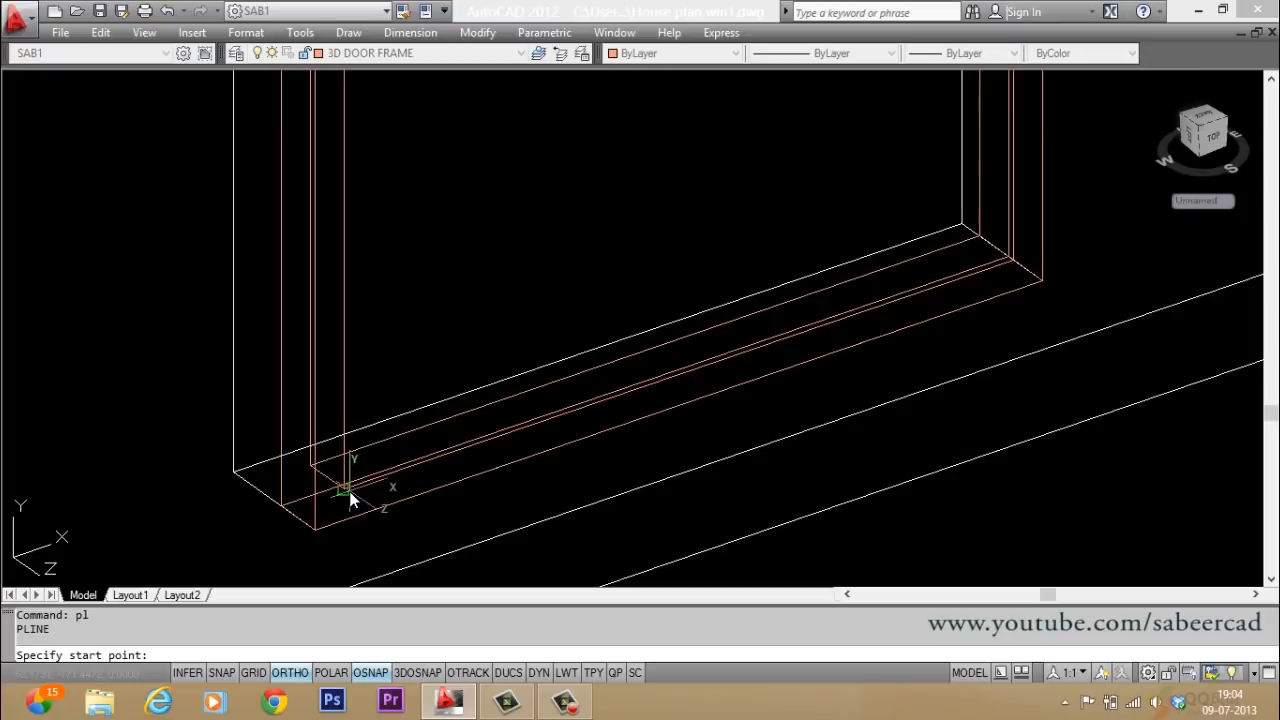
click(313, 528)
scroll(340, 500, down, 3)
scroll(610, 428, up, 3)
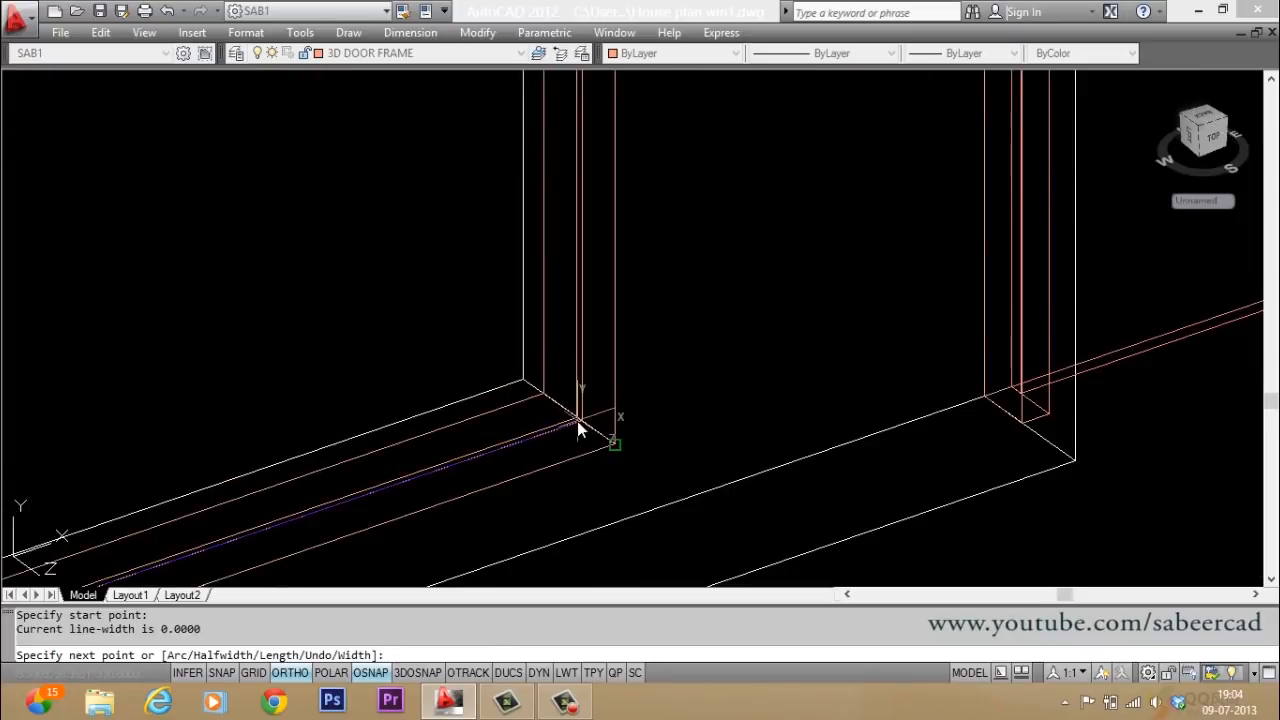
click(588, 428)
key(Return)
scroll(748, 337, down, 3)
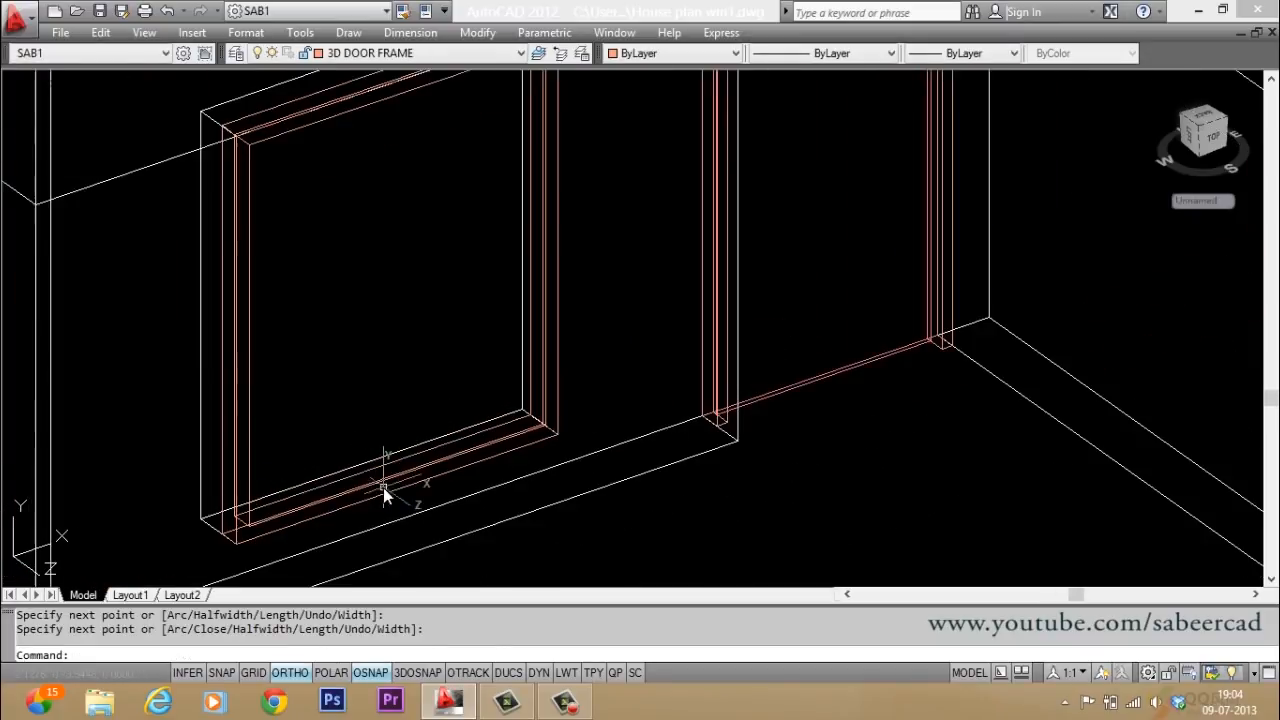
Step: Stretch the left end of the bottom edge polyline 3 units outward, past the frame's inner corner
scroll(363, 500, up, 2)
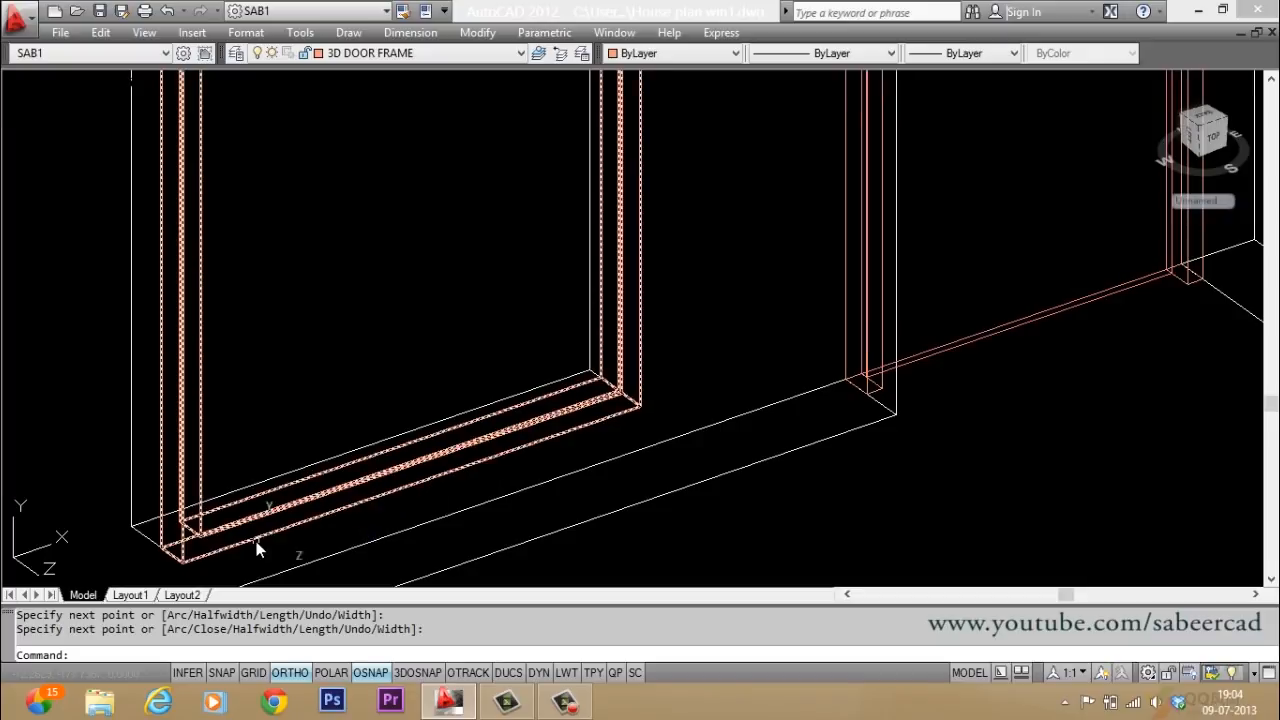
key(Escape)
scroll(206, 551, up, 3)
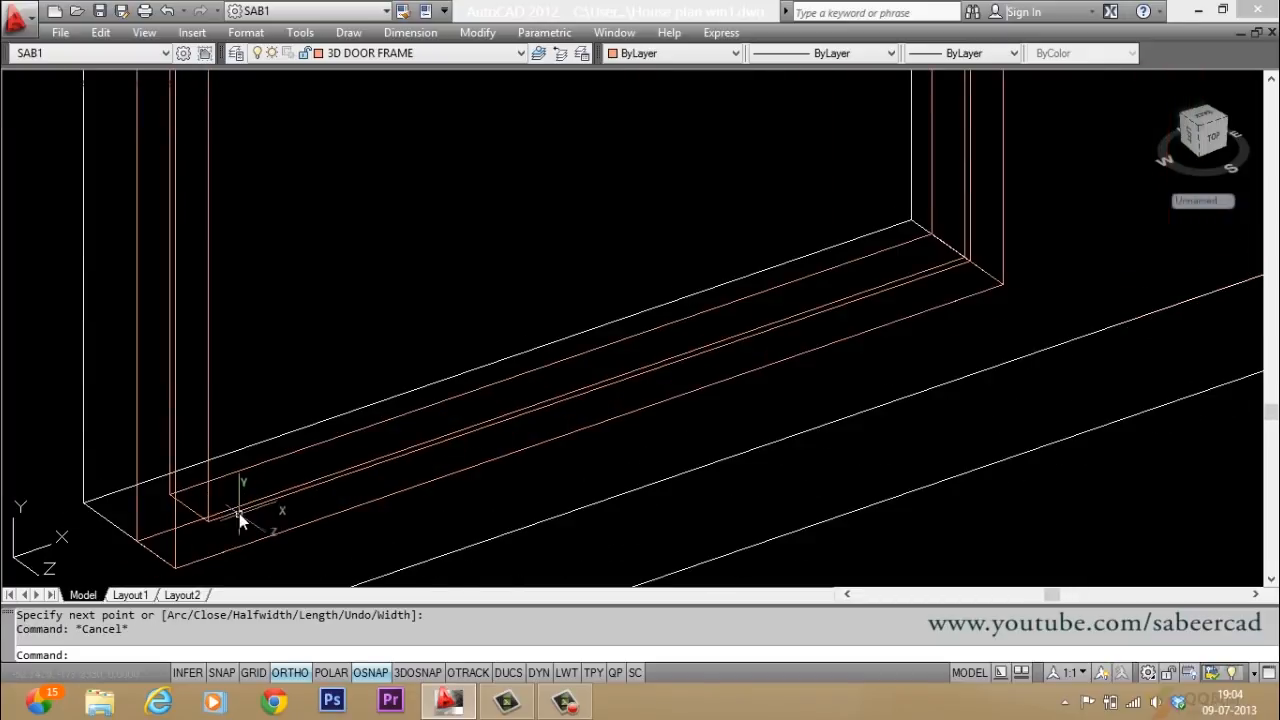
click(239, 513)
scroll(215, 534, up, 3)
scroll(390, 456, down, 4)
scroll(225, 538, up, 6)
click(329, 438)
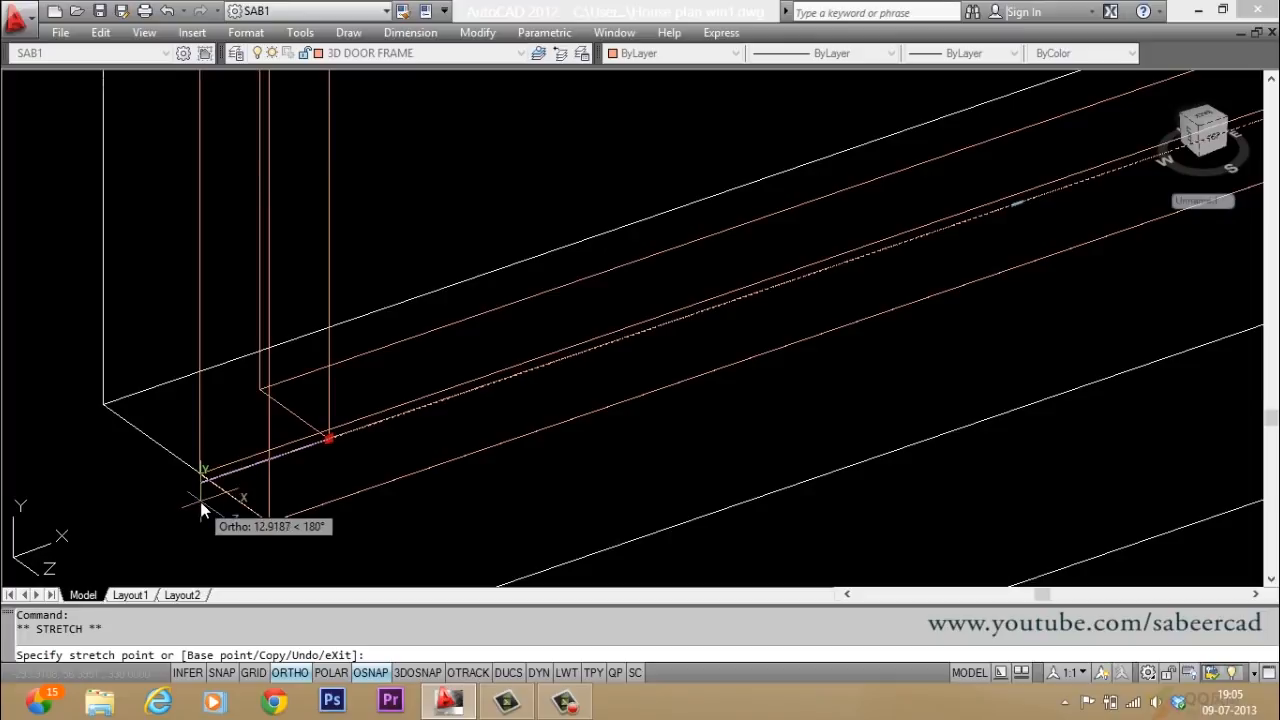
key(Return)
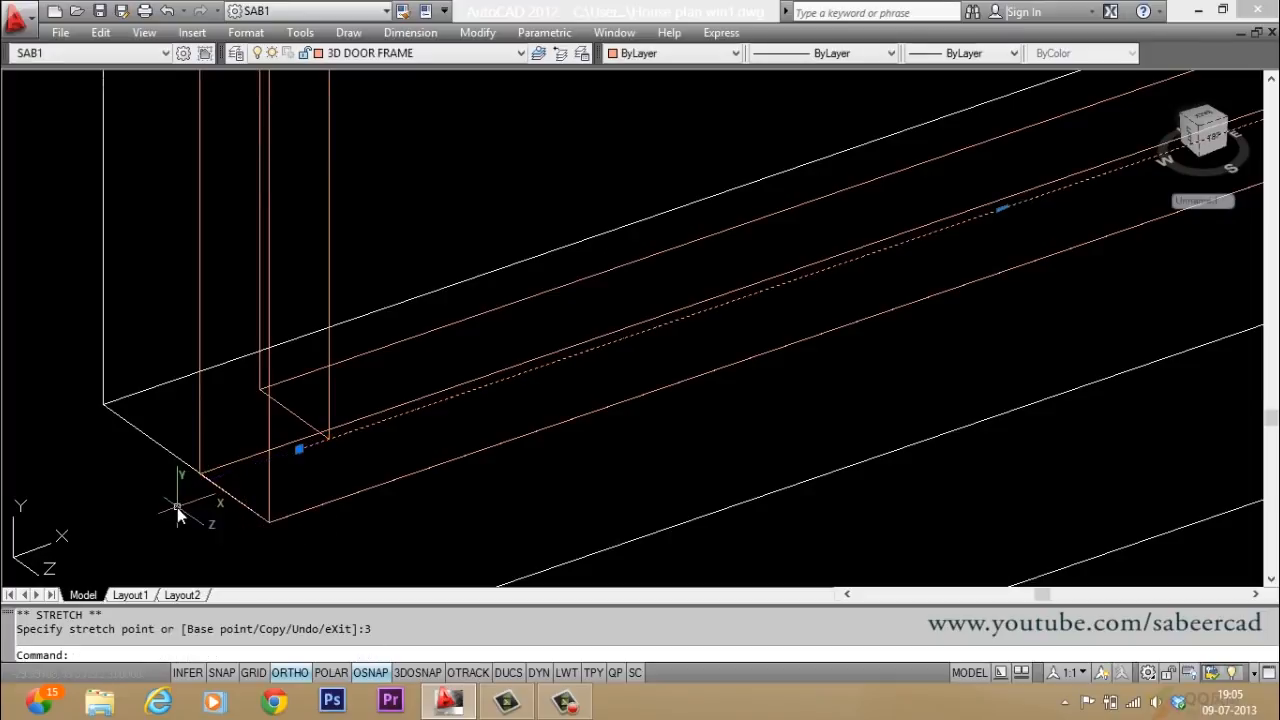
key(Escape)
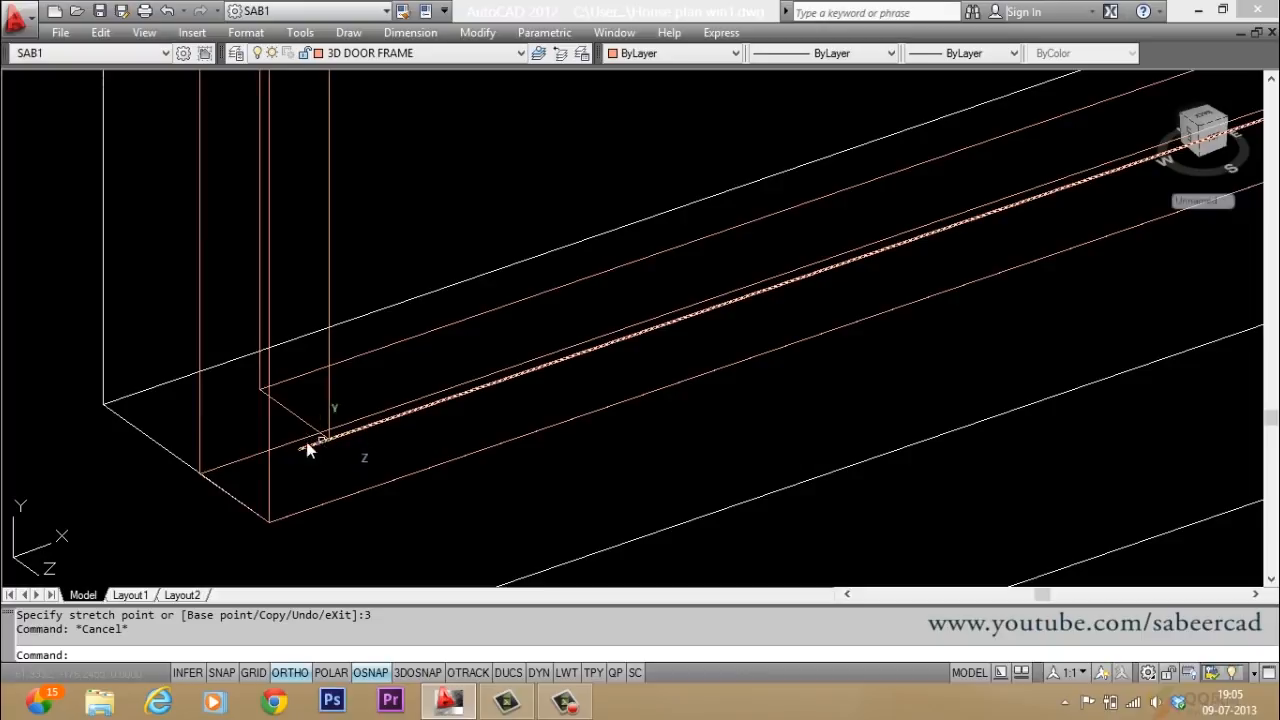
click(333, 470)
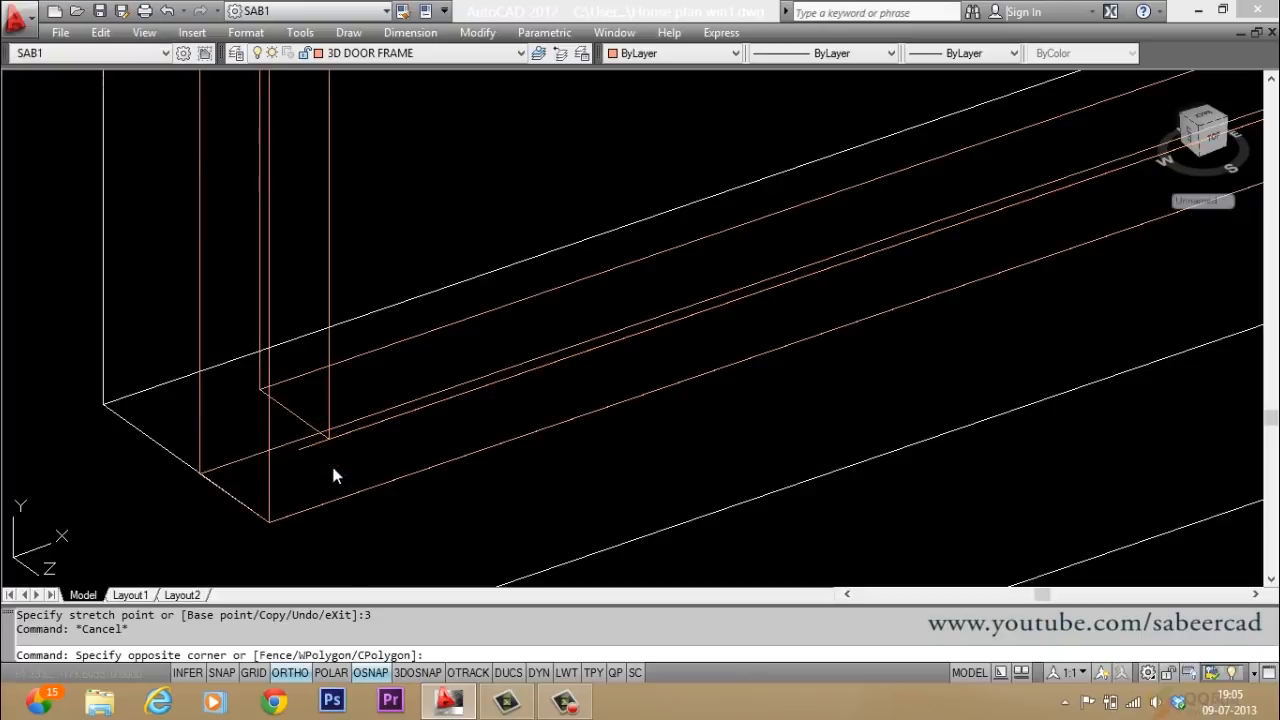
key(Escape)
scroll(316, 473, up, 3)
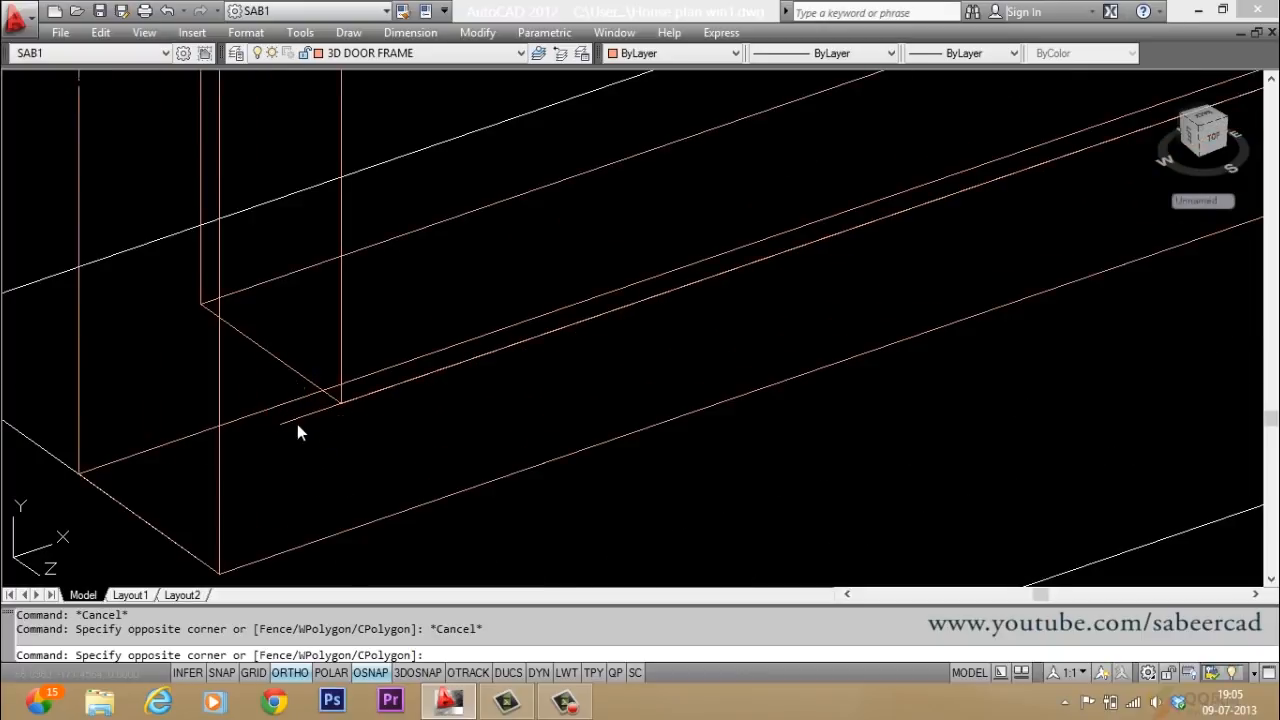
click(291, 422)
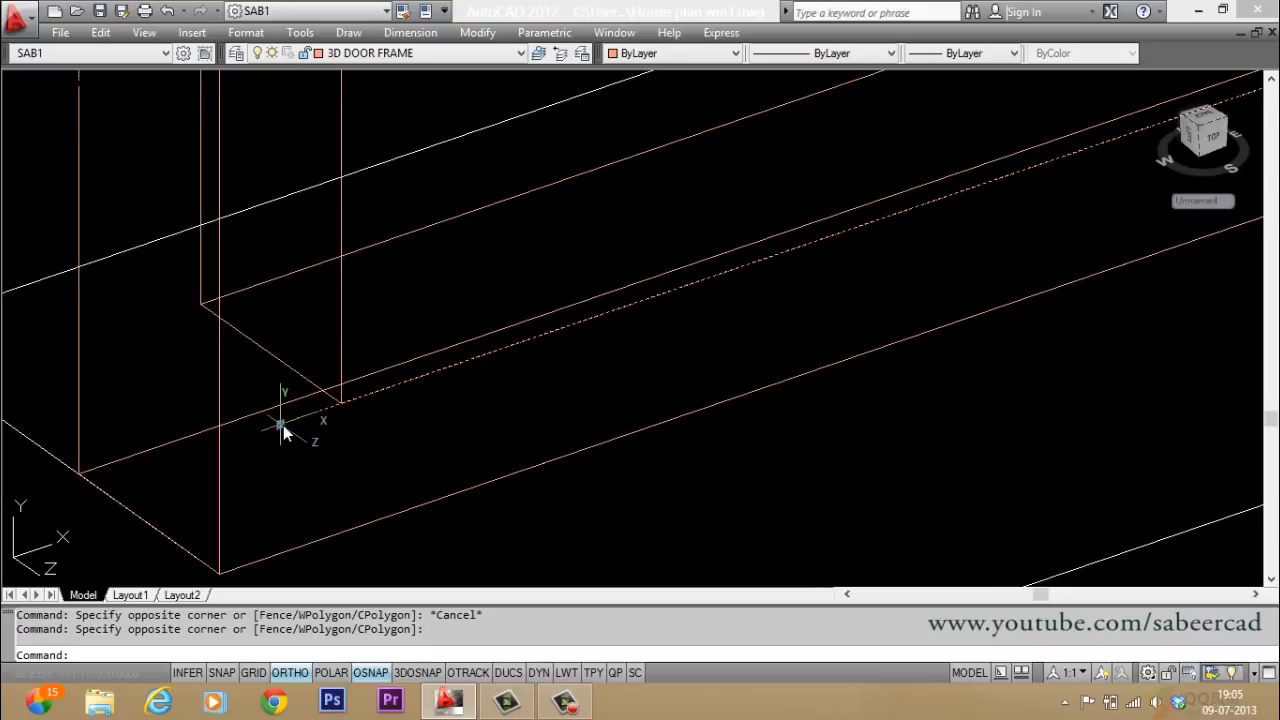
click(280, 424)
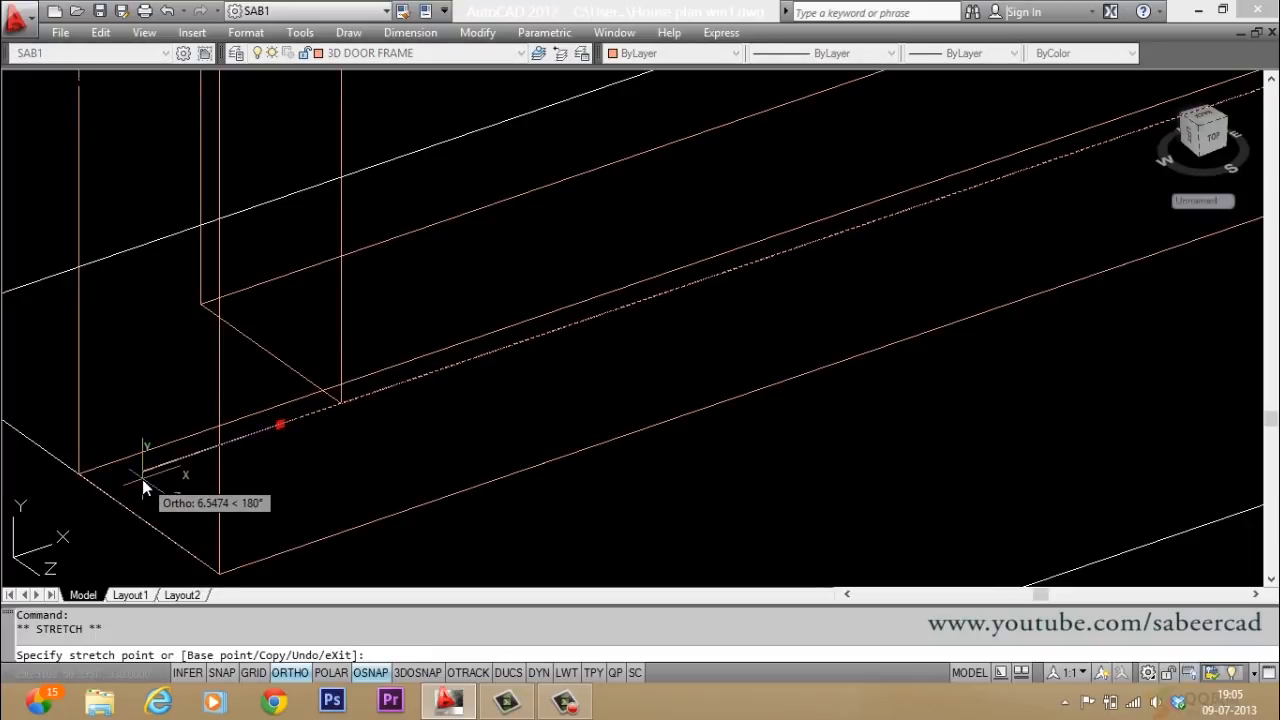
key(Escape)
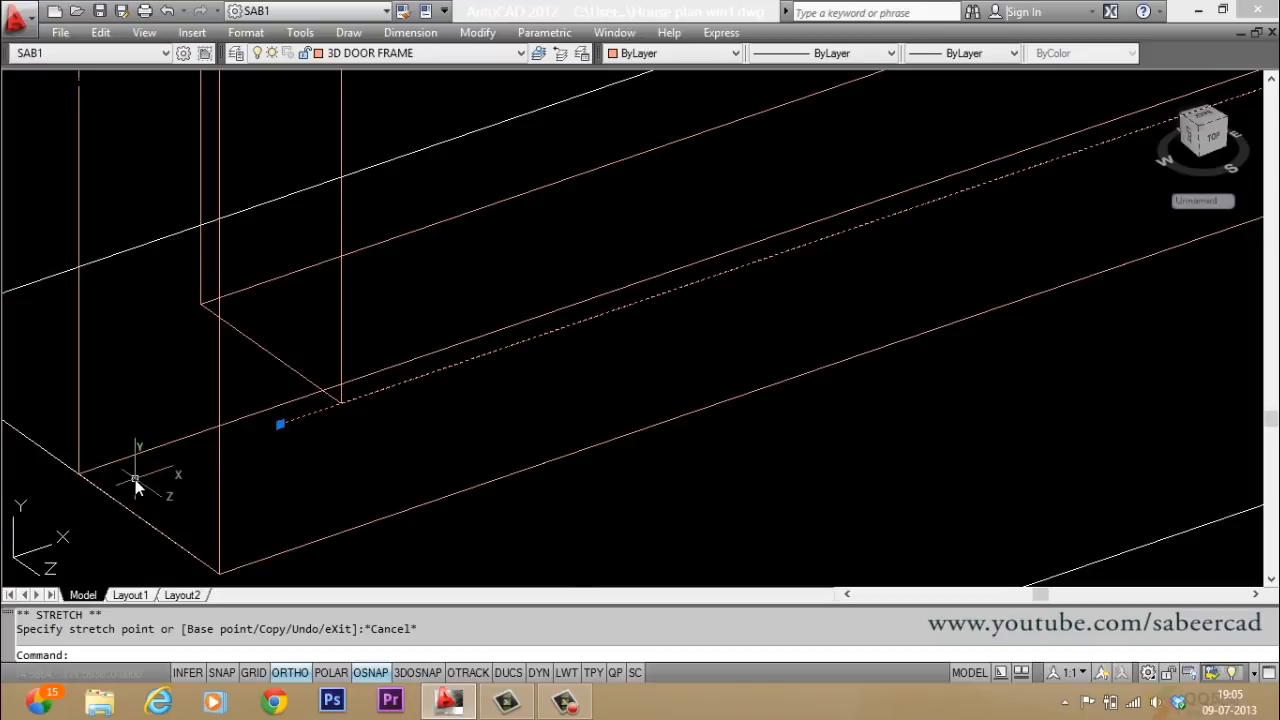
scroll(135, 479, down, 2)
key(Escape)
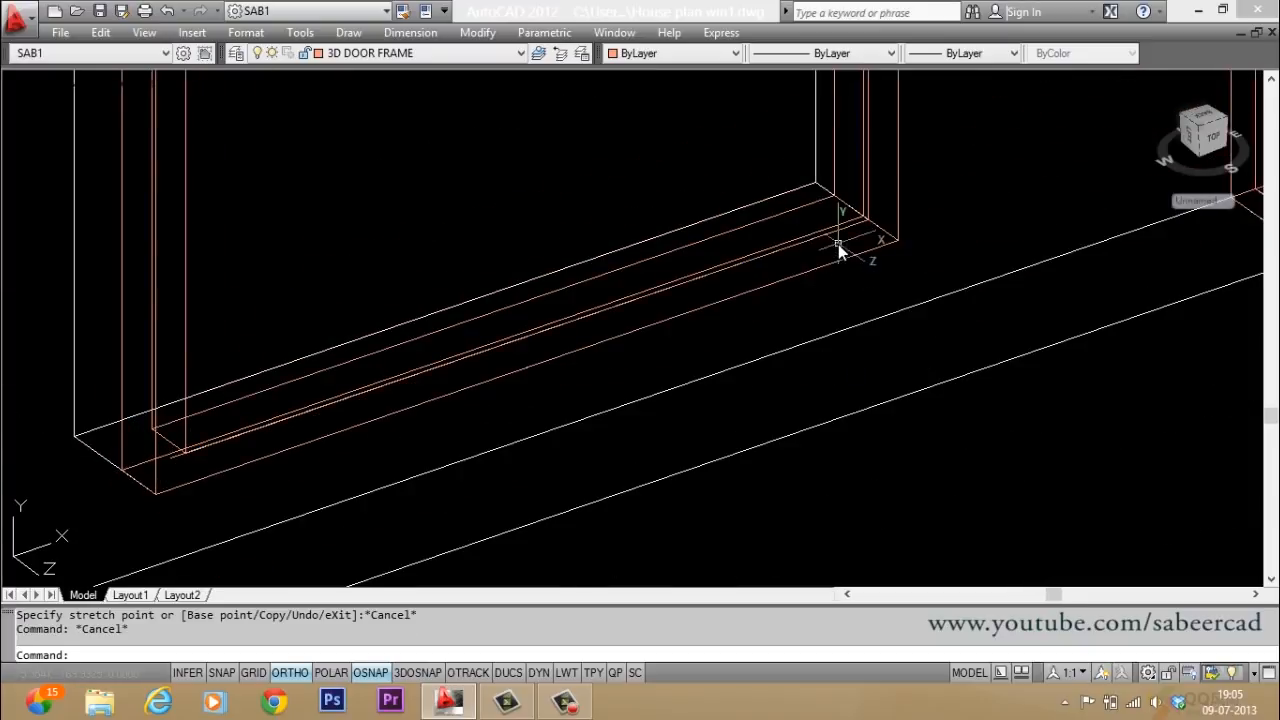
Step: Stretch the right end of the bottom edge polyline 3 units outward, past the frame's right inner corner
click(829, 246)
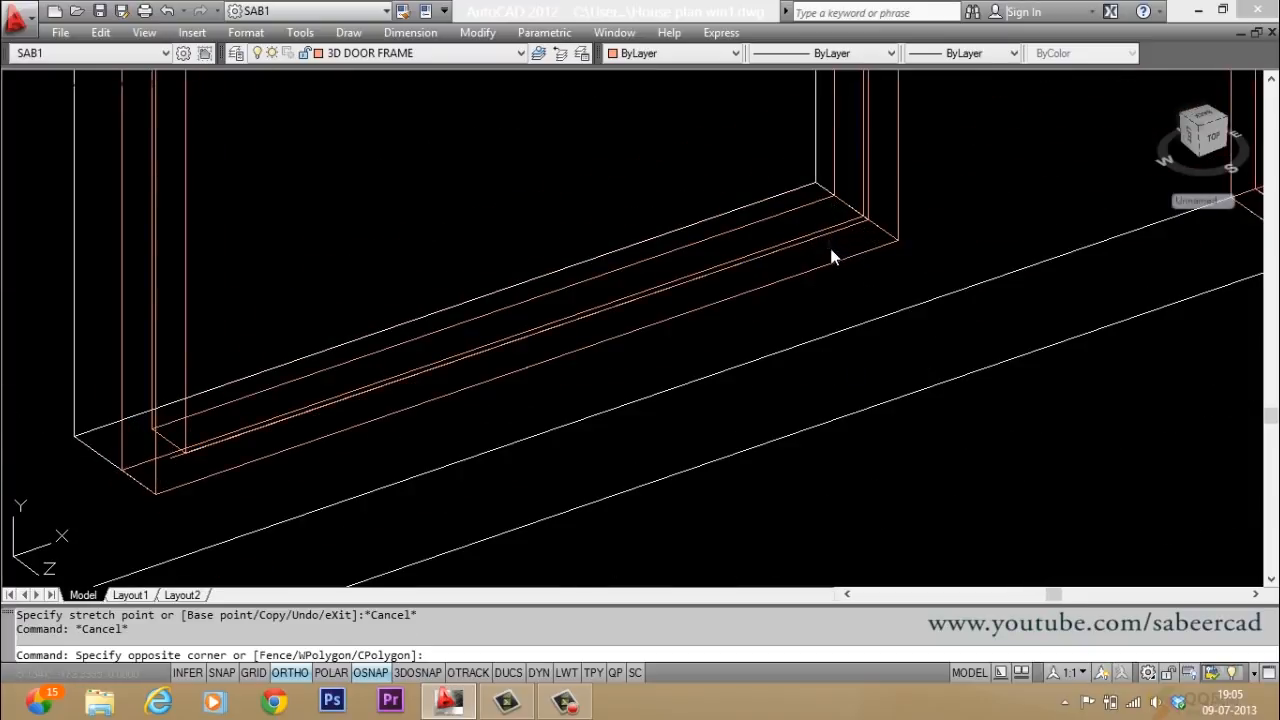
click(179, 456)
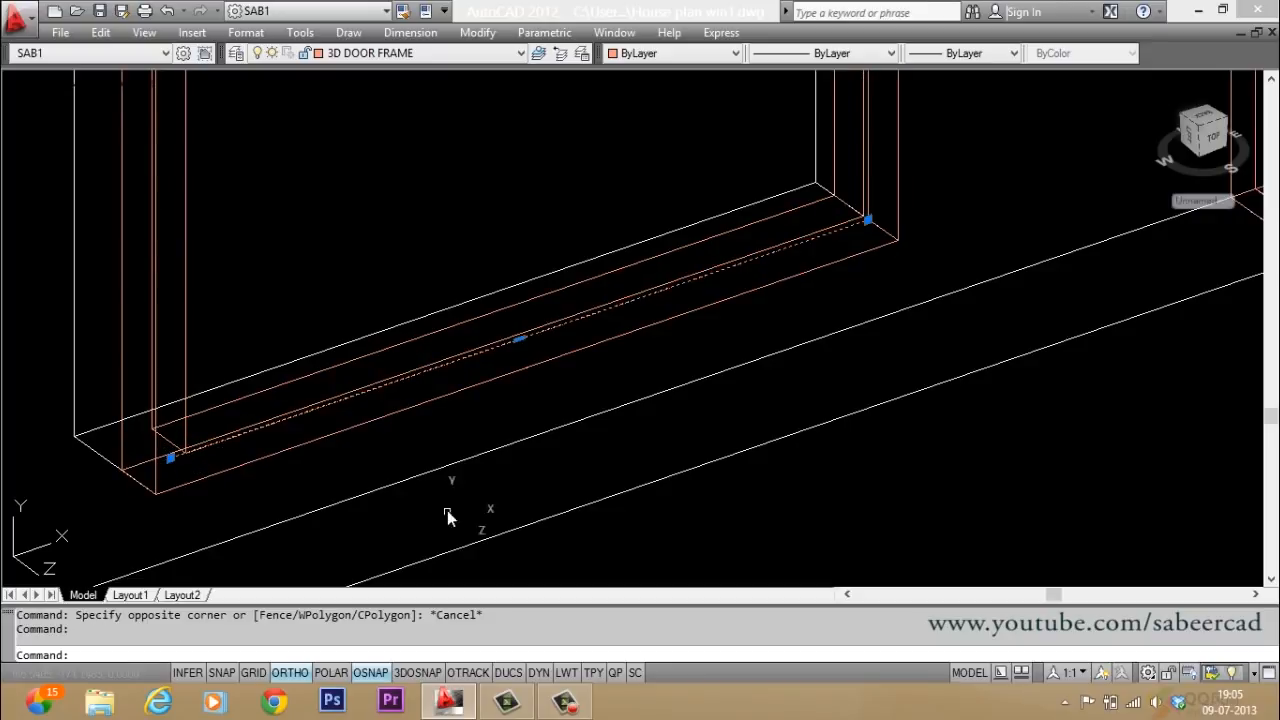
scroll(887, 184, up, 2)
scroll(860, 225, up, 1)
scroll(830, 300, up, 1)
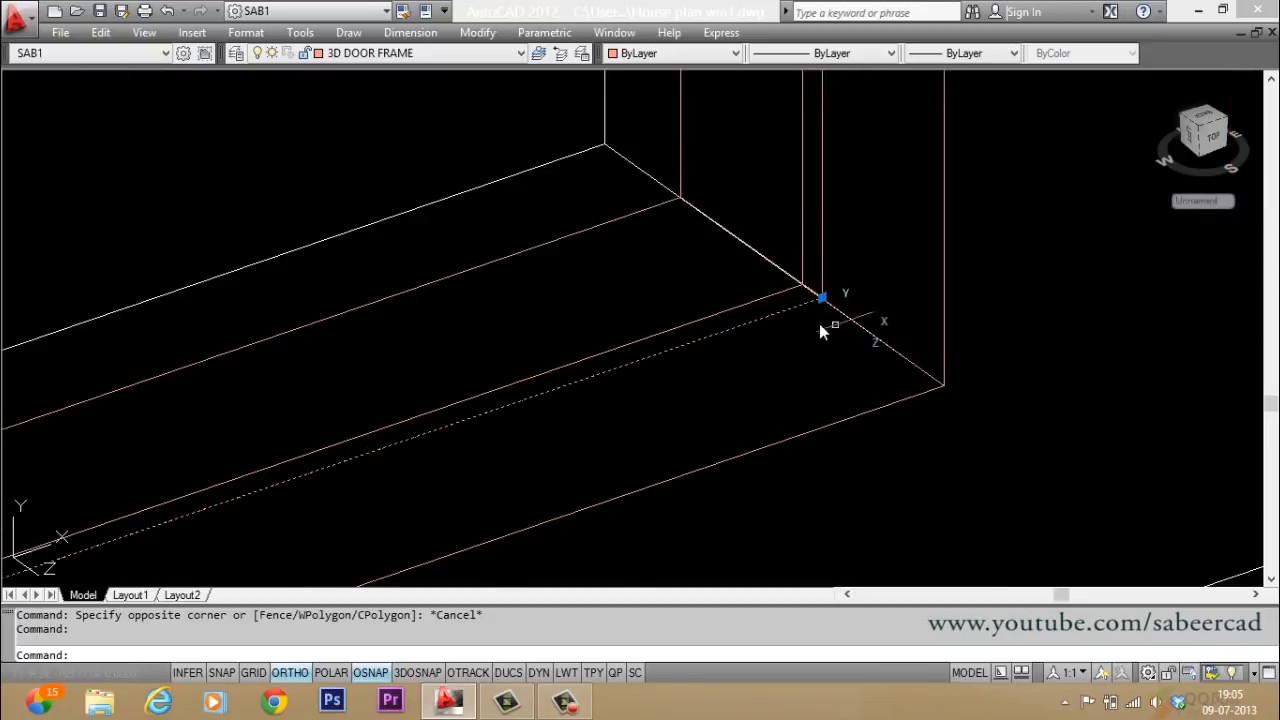
click(821, 298)
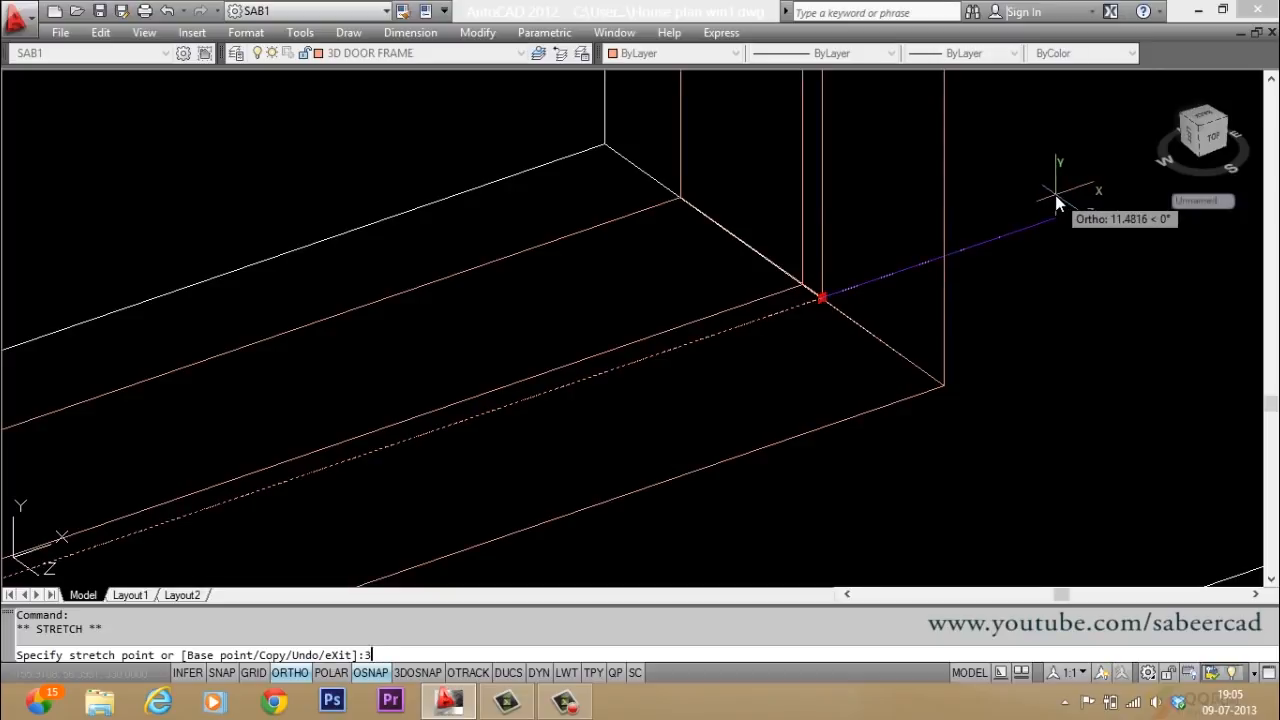
key(Return)
key(Escape)
key(Escape)
Step: Divide the extended bottom edge polyline into 3 equal segments
scroll(970, 271, down, 4)
scroll(978, 272, down, 2)
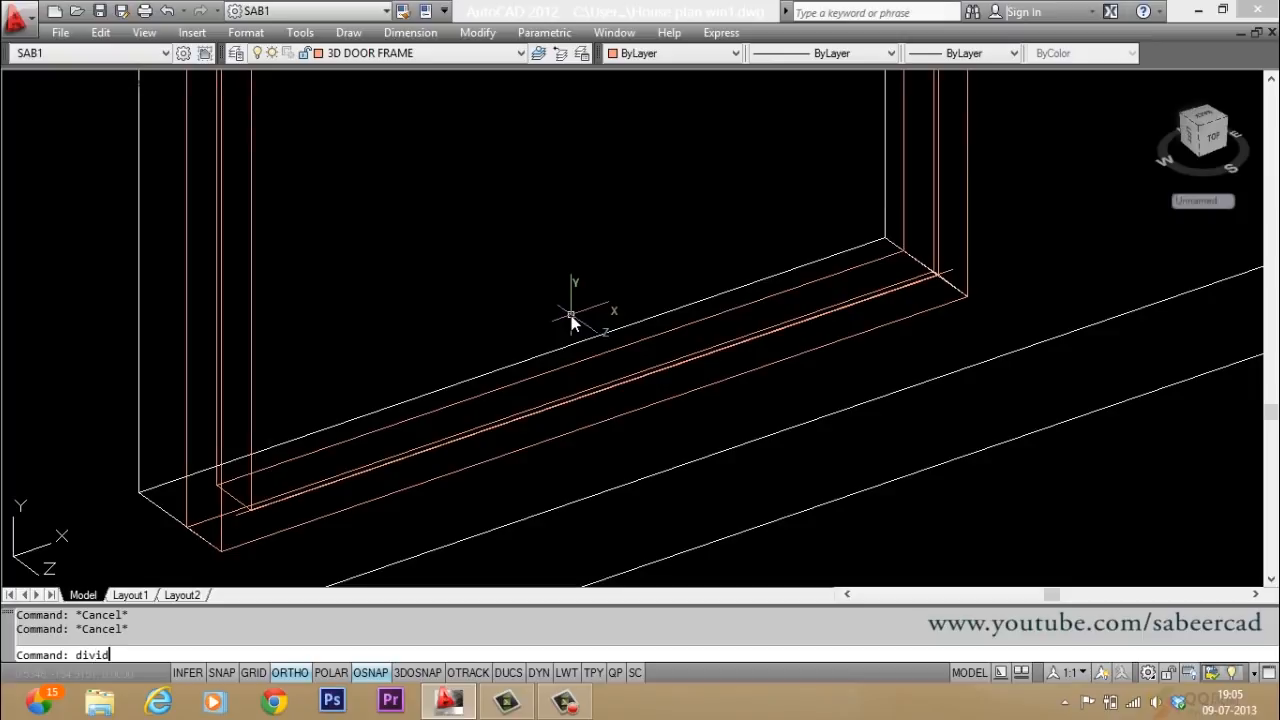
key(Return)
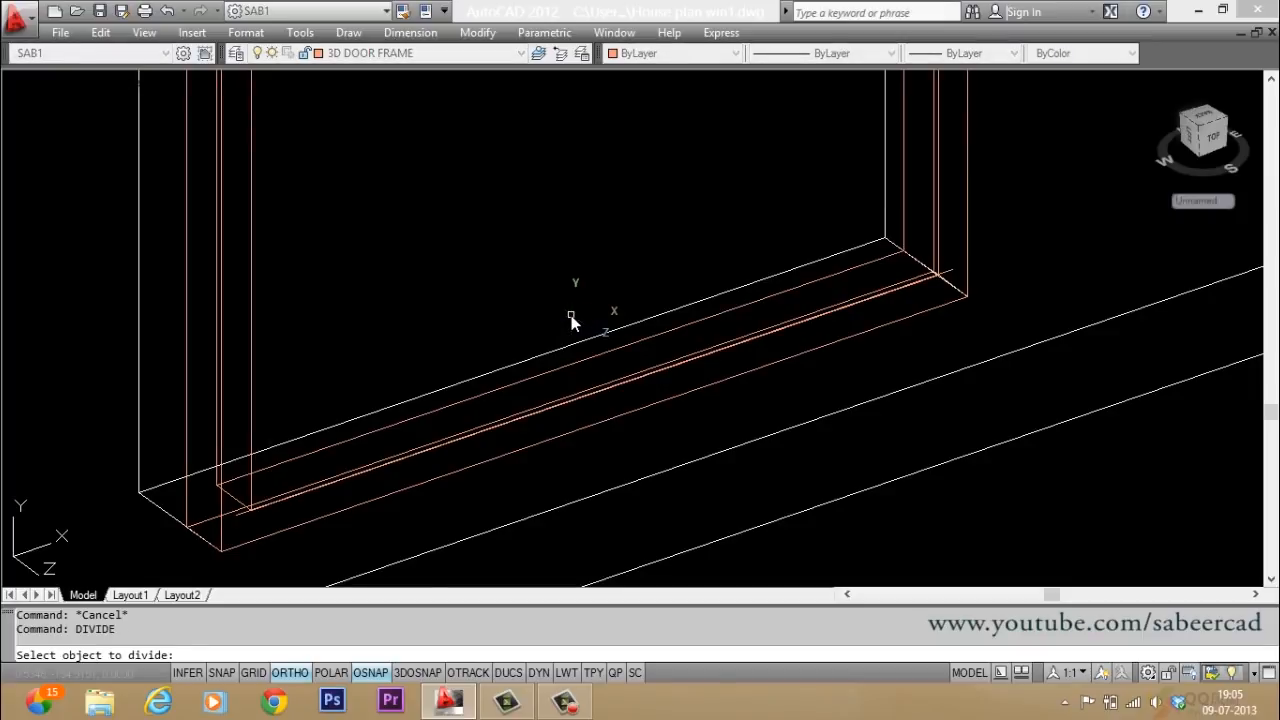
click(248, 512)
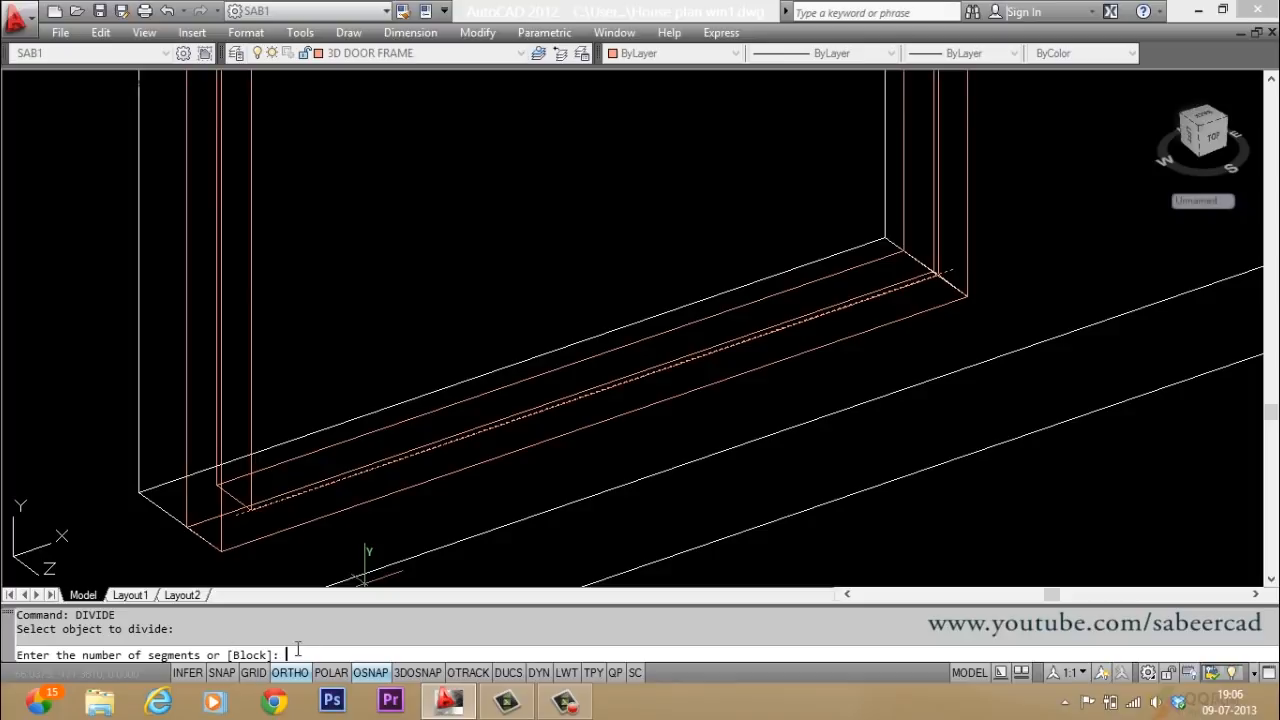
key(Return)
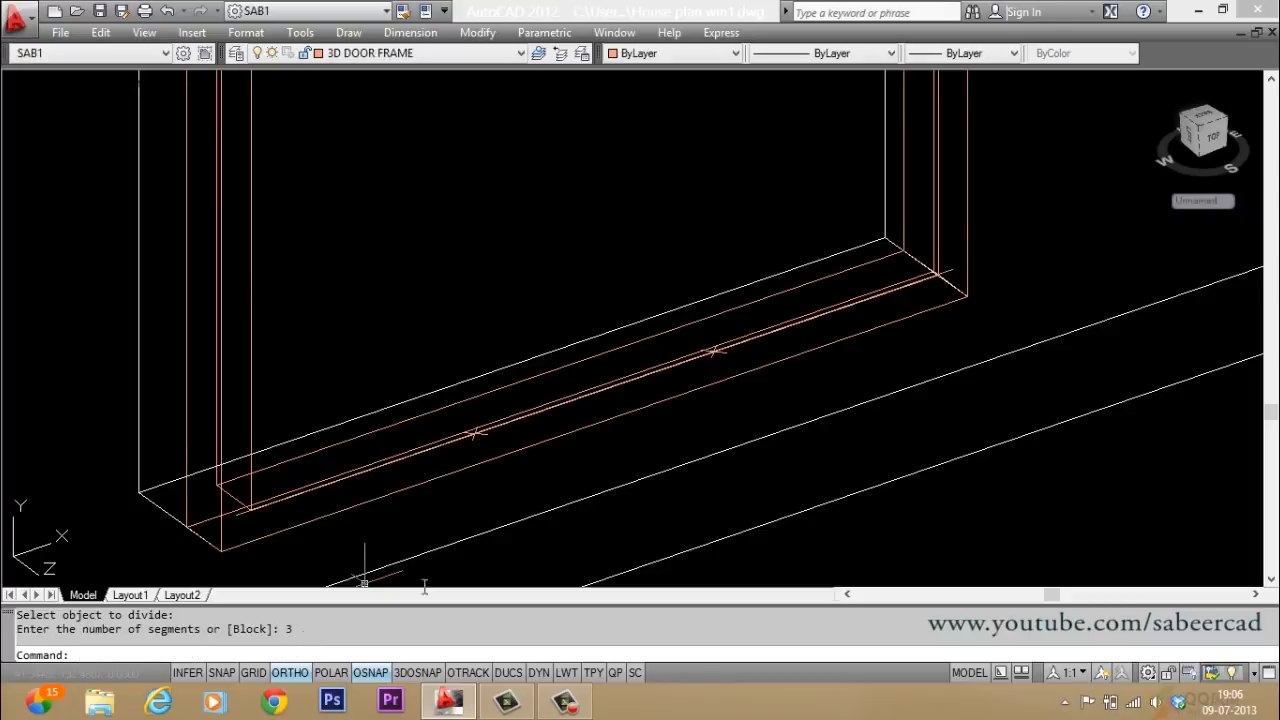
key(Escape)
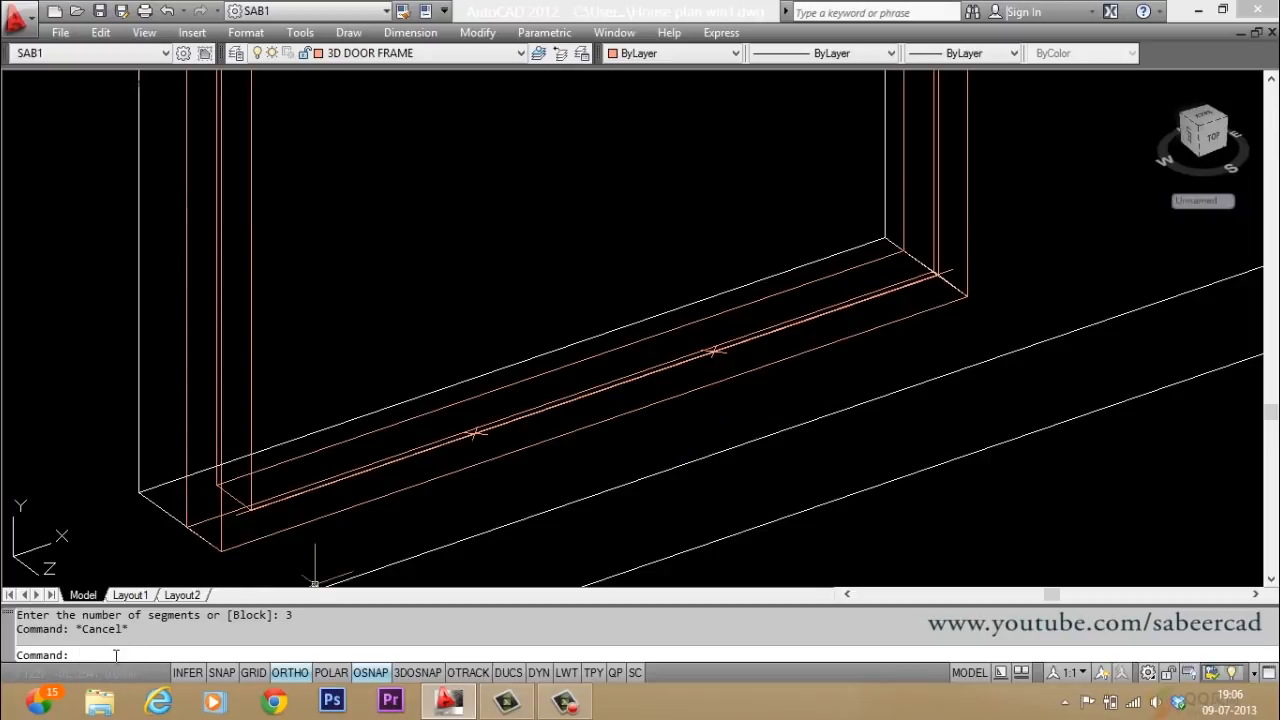
Step: Set the point style to a circle with a diagonal cross through it, keeping the size relative to the screen
text(DPTYPE)
key(Return)
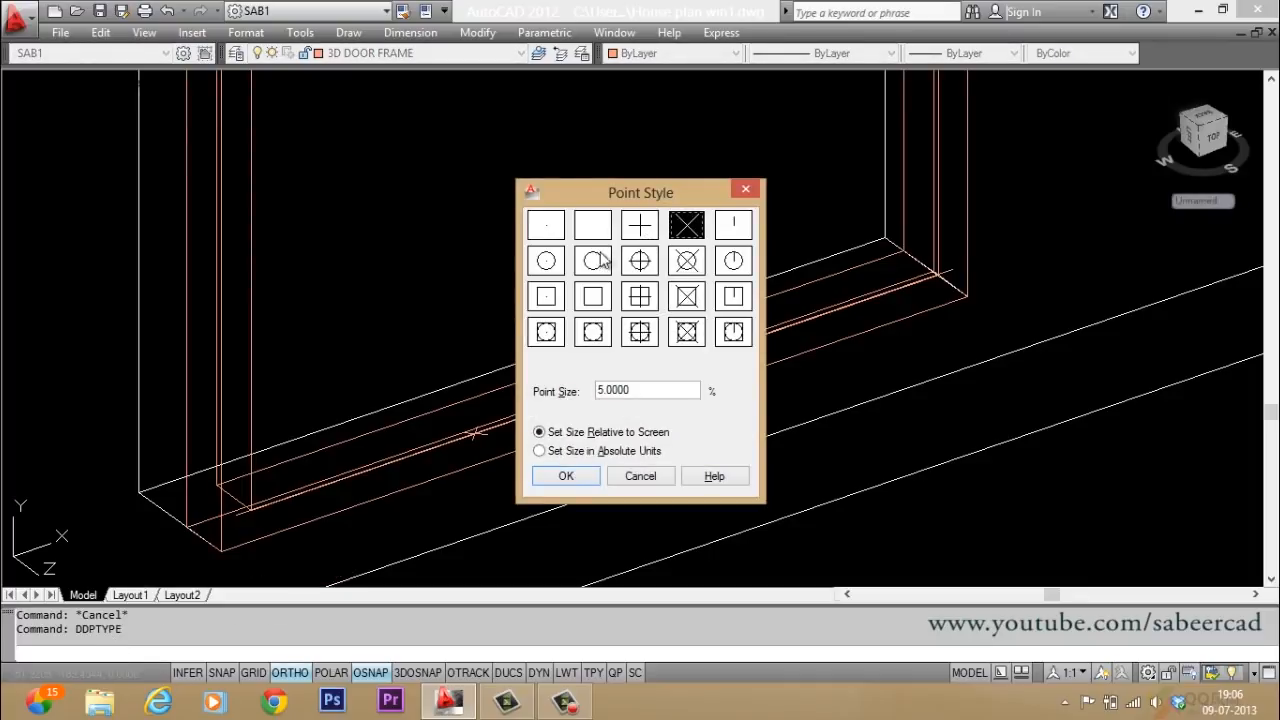
click(687, 262)
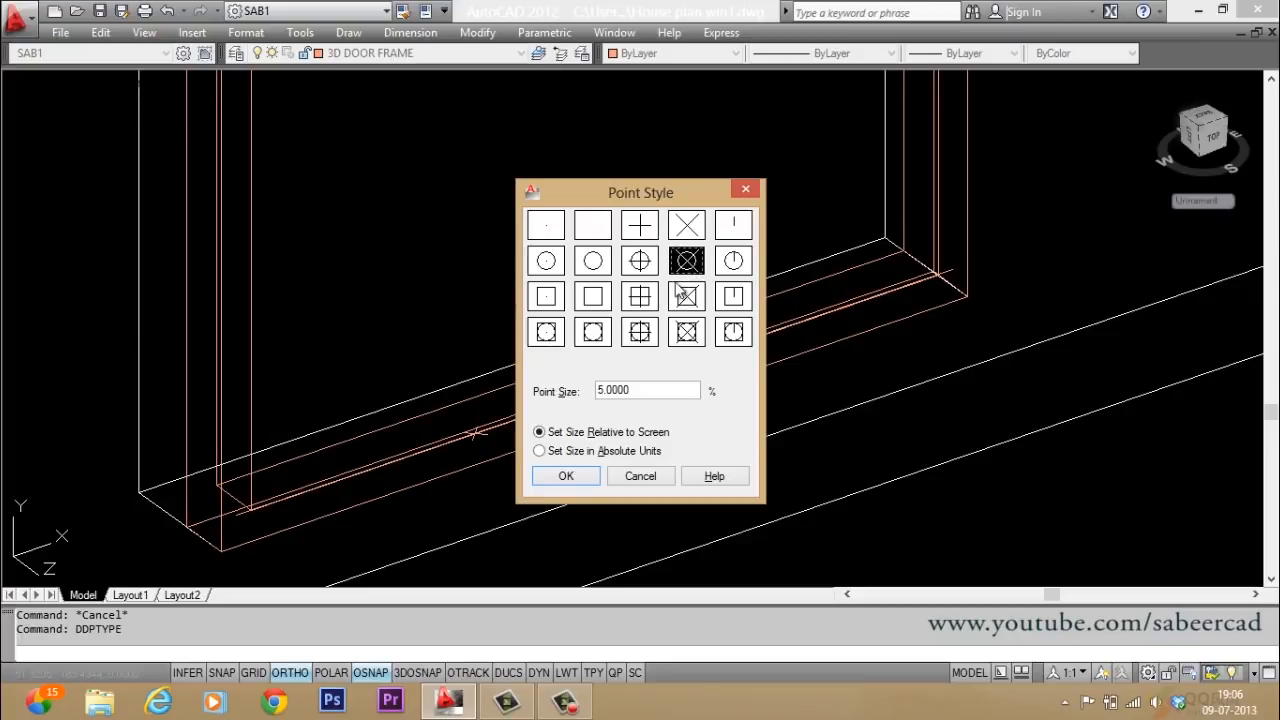
click(566, 476)
scroll(500, 440, up, 6)
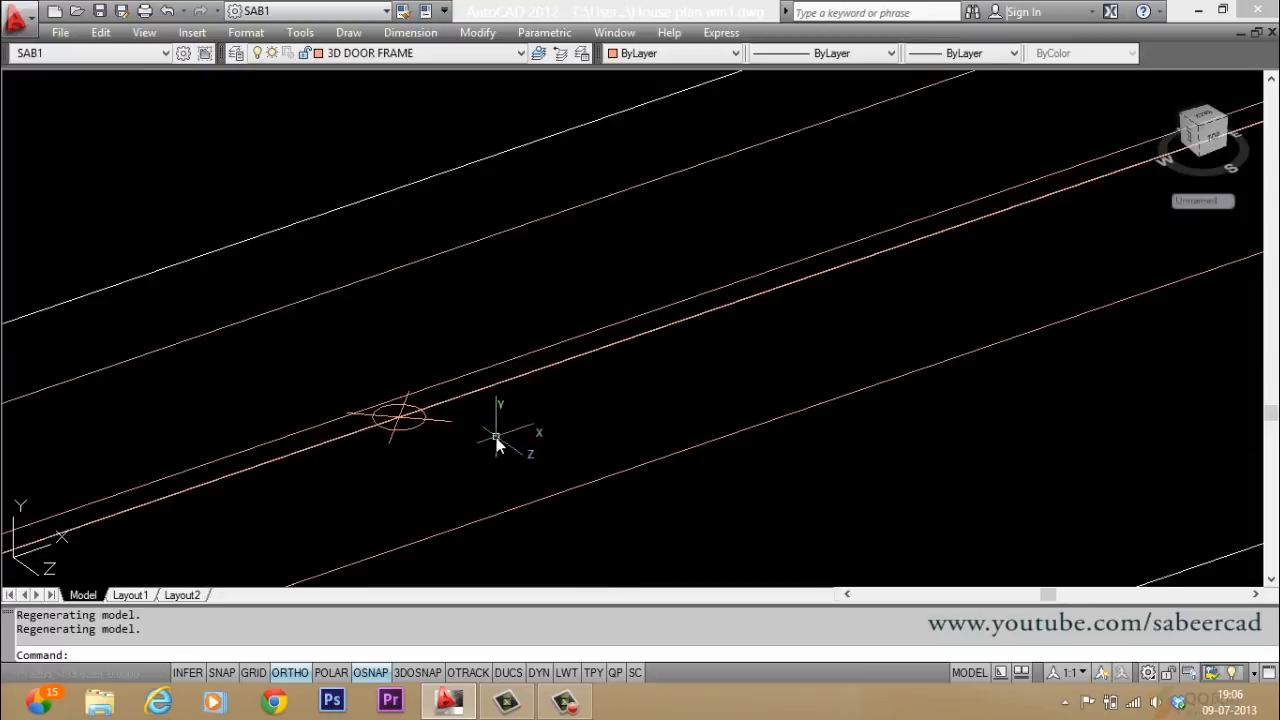
scroll(490, 440, down, 3)
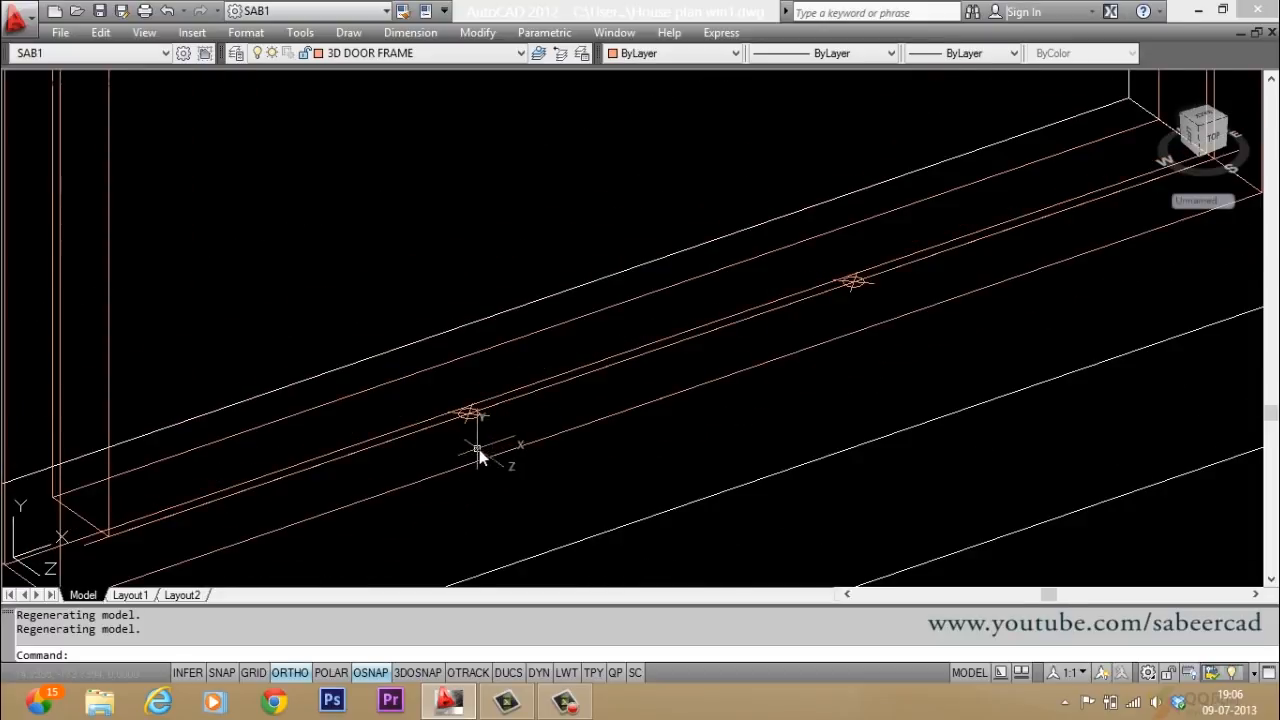
scroll(485, 460, down, 4)
scroll(489, 473, up, 2)
key(Escape)
key(Escape)
Step: Start a polyline and make sure the Node object snap mode is enabled for snapping to the division points
scroll(488, 462, up, 1)
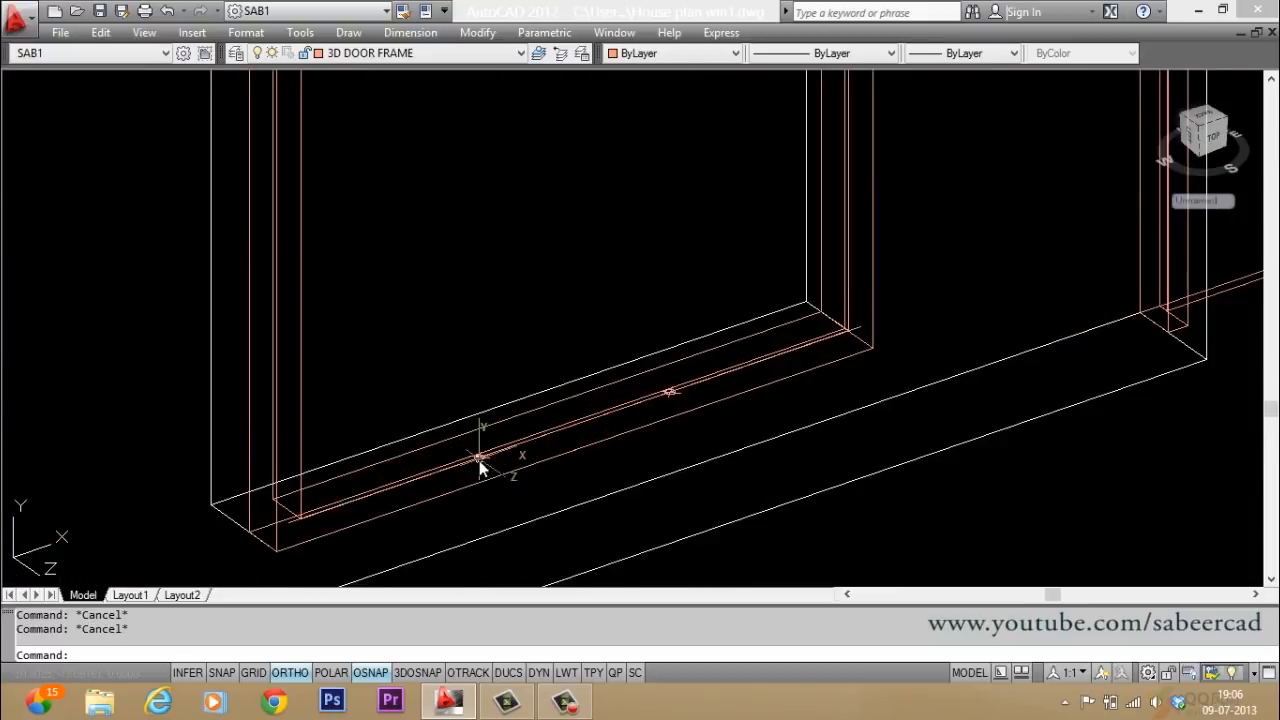
scroll(484, 455, down, 3)
scroll(486, 470, up, 3)
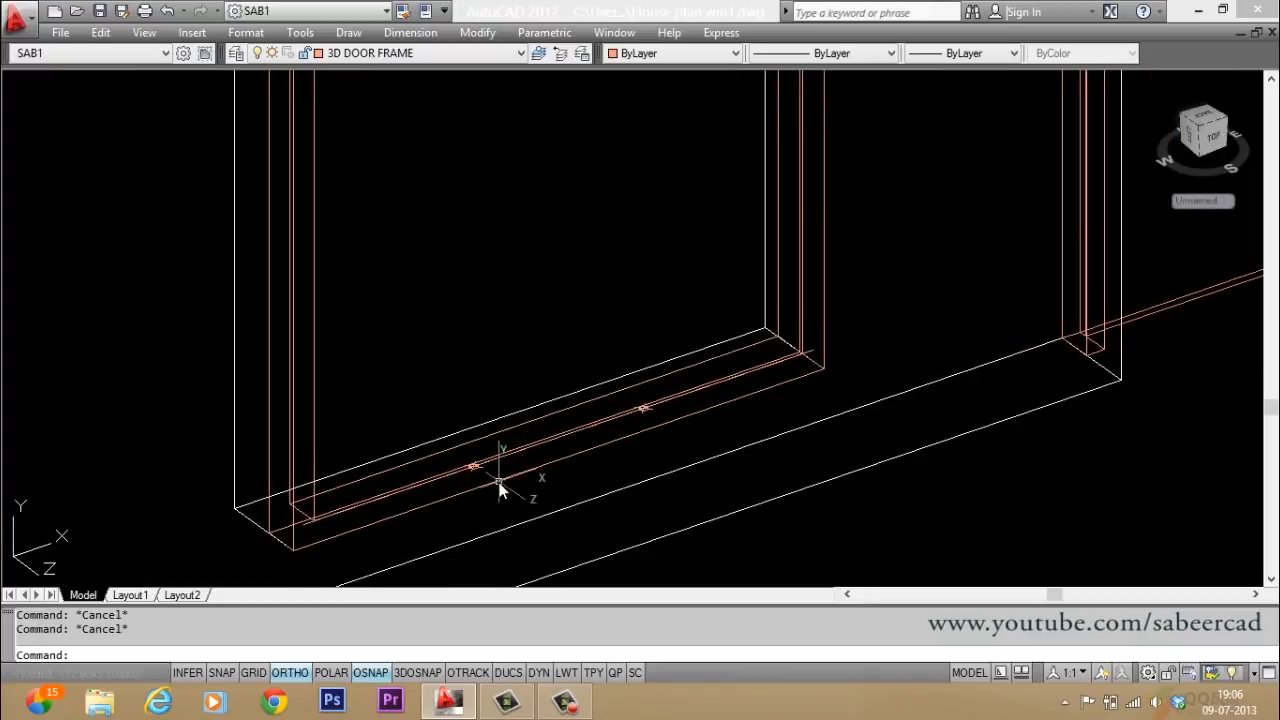
scroll(490, 487, up, 1)
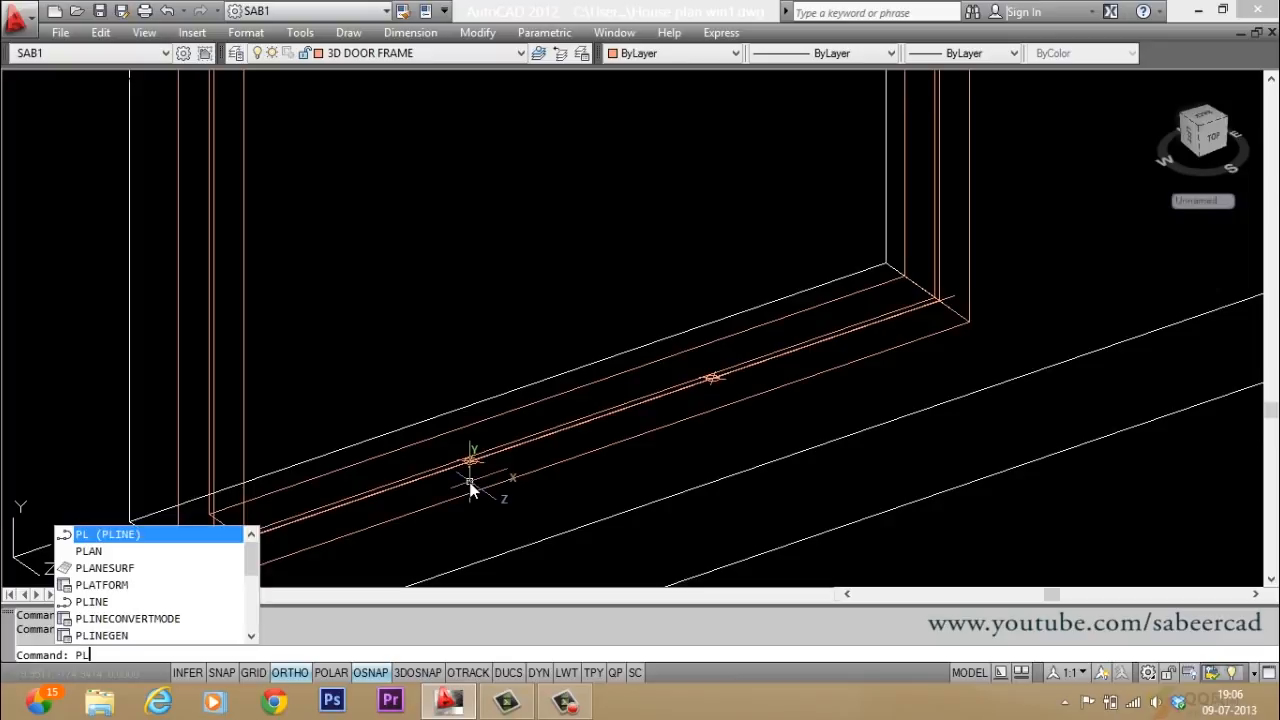
key(Return)
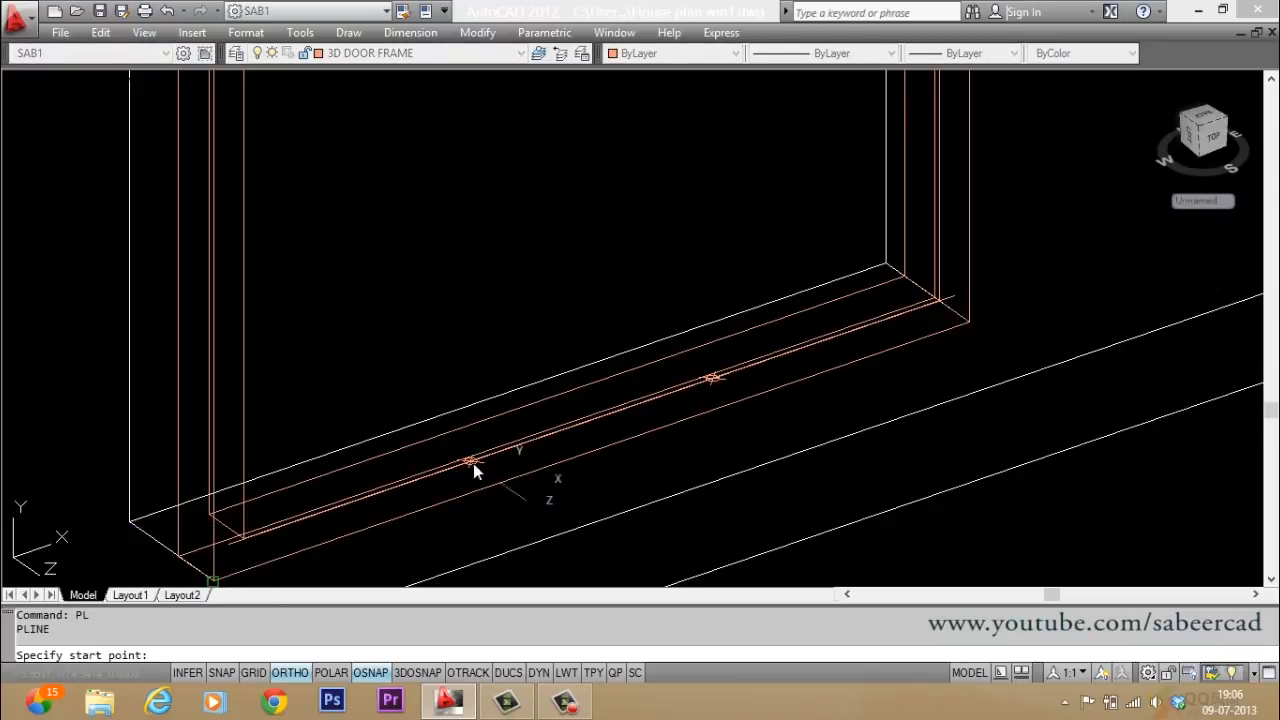
scroll(470, 470, up, 2)
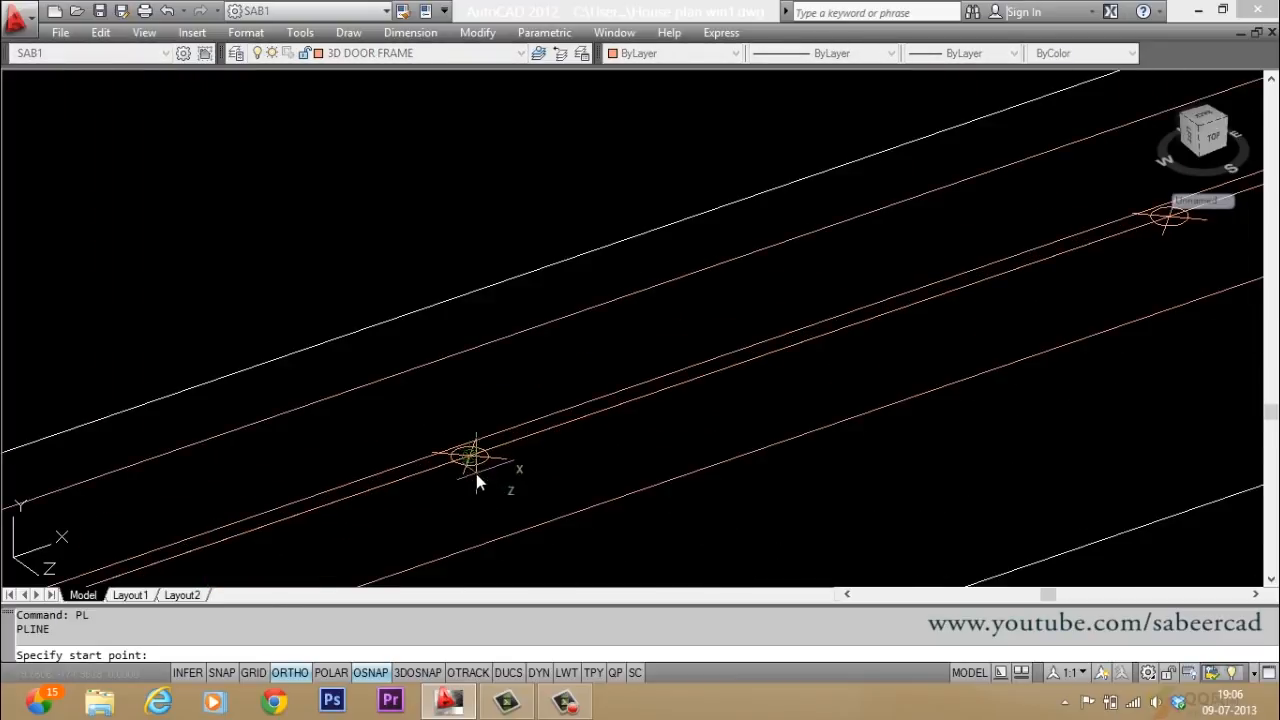
scroll(476, 465, down, 1)
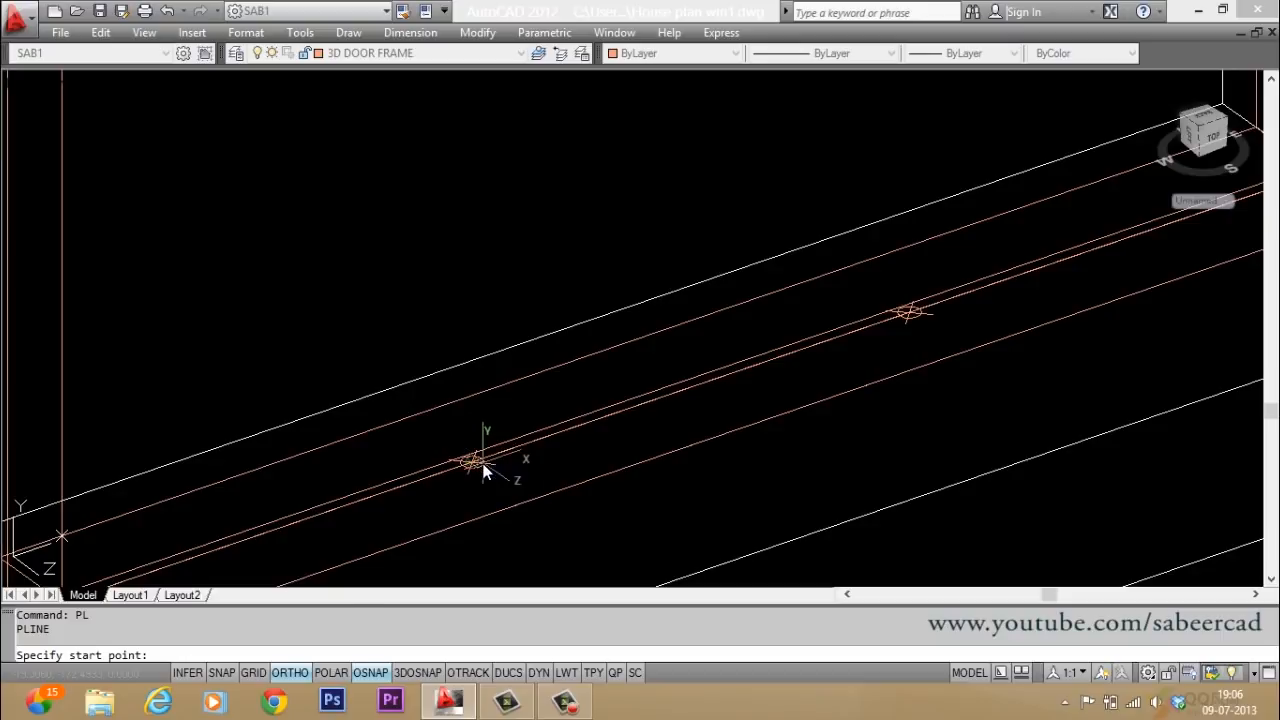
right_click(370, 672)
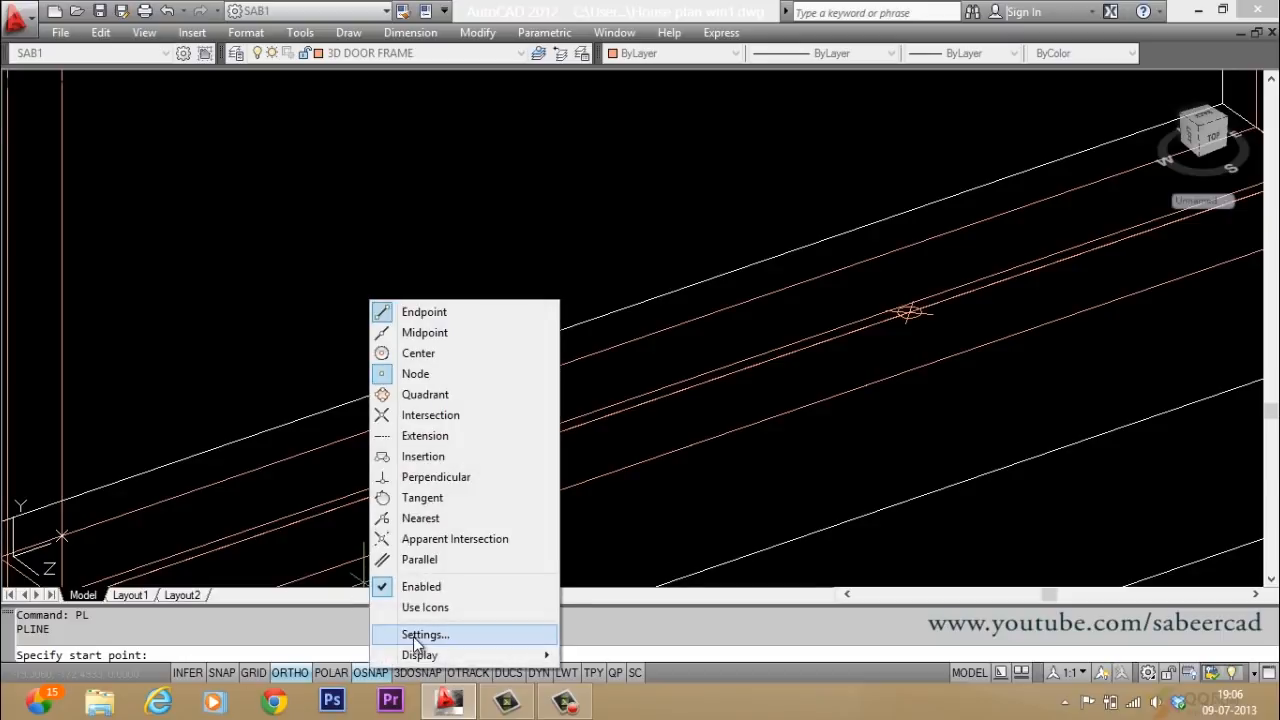
click(413, 636)
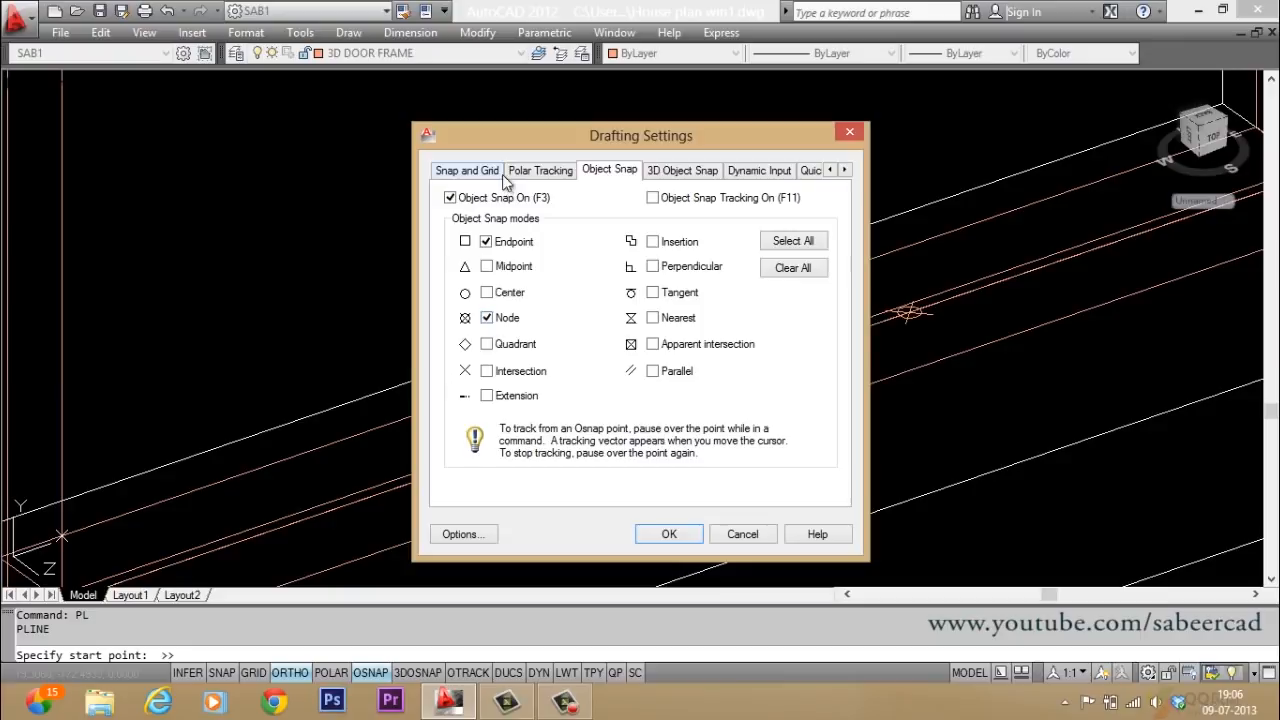
click(498, 320)
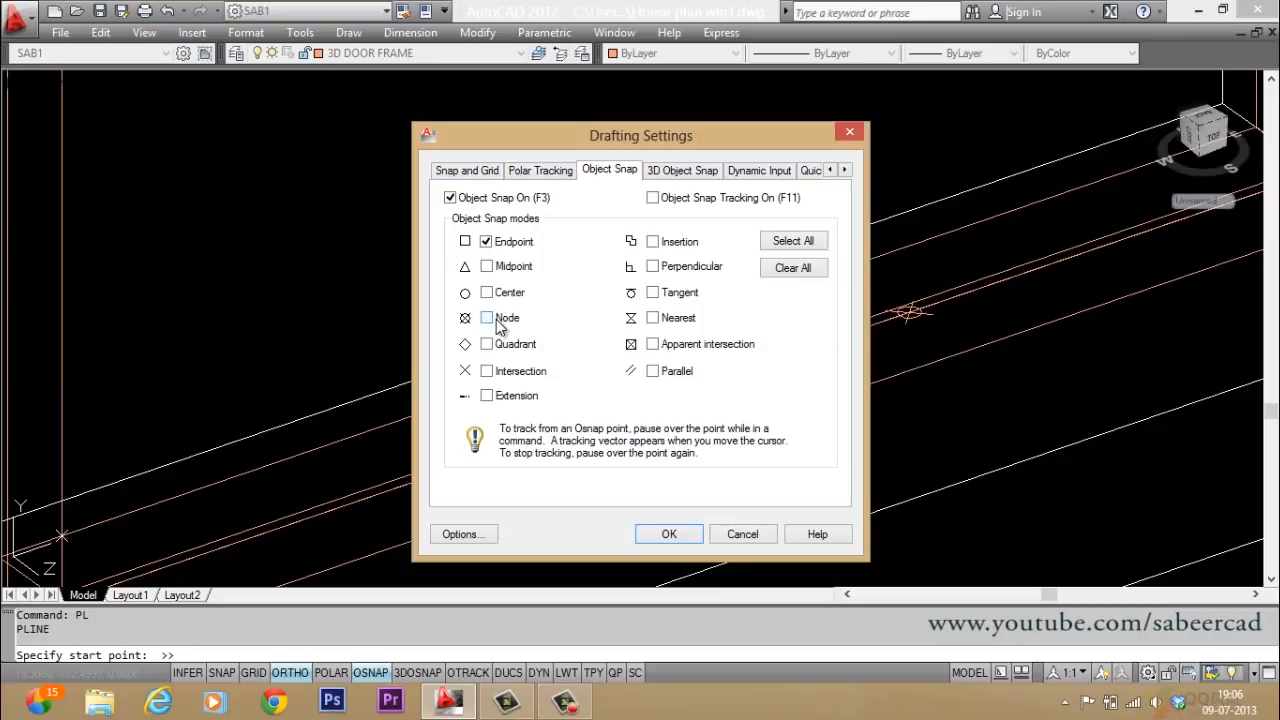
click(668, 534)
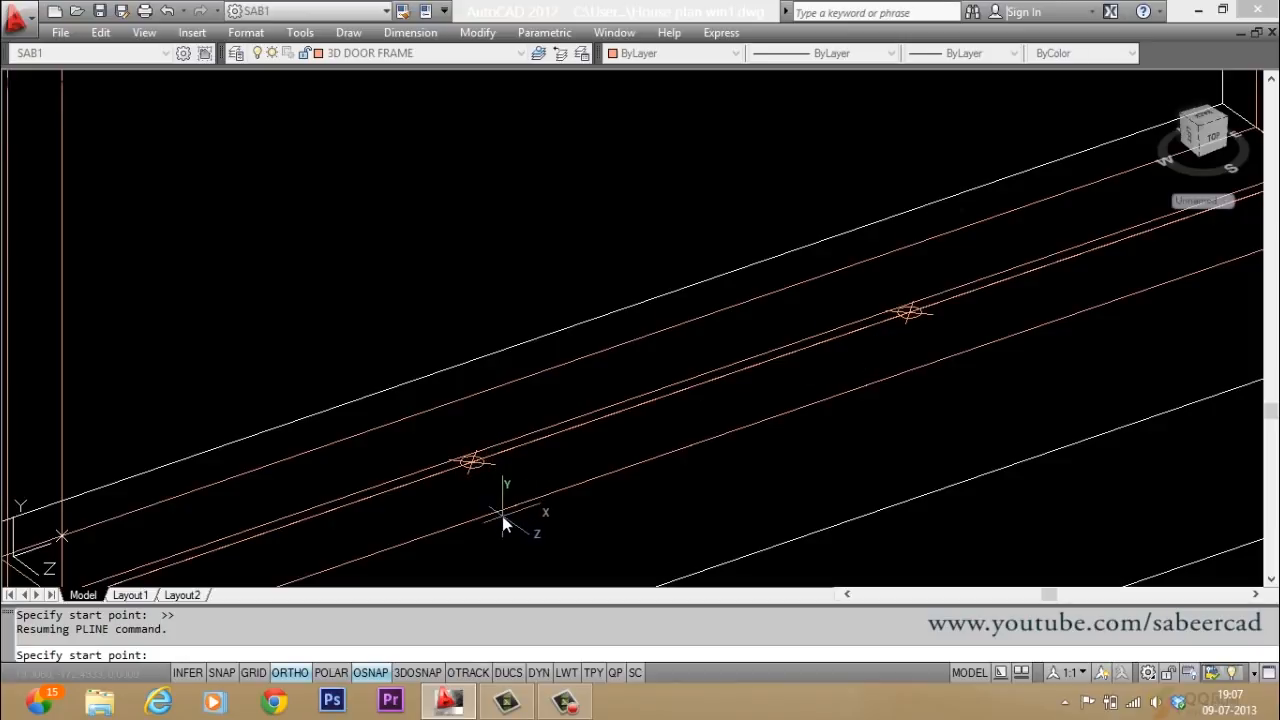
Step: Draw a vertical polyline from the left division point up to the frame's inner top edge, perpendicular to that edge
click(484, 465)
scroll(516, 512, down, 3)
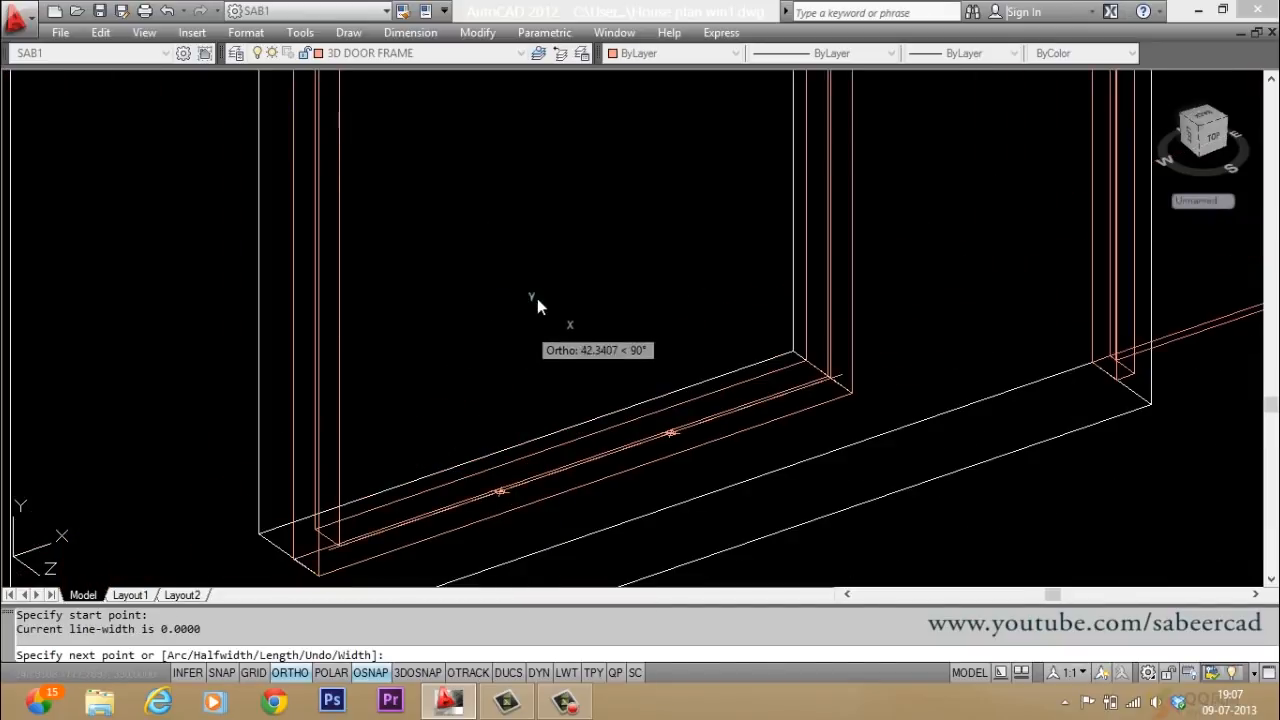
scroll(503, 344, down, 3)
scroll(495, 340, down, 2)
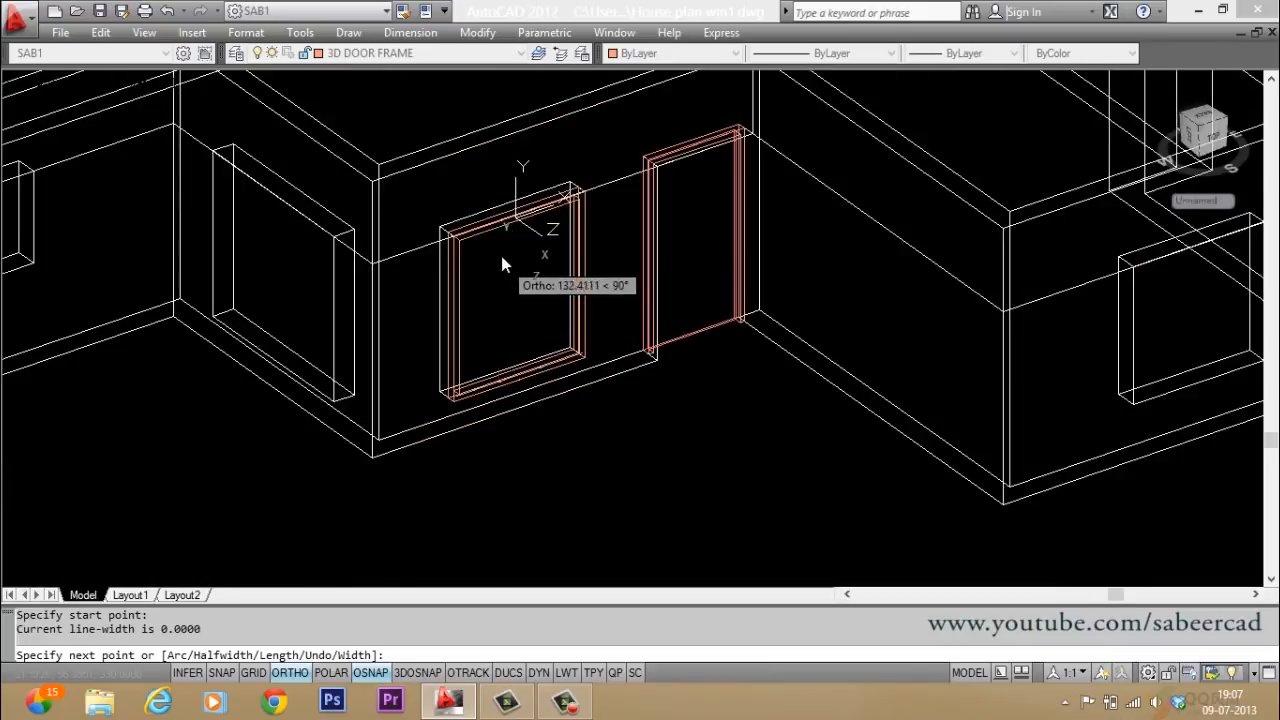
scroll(497, 240, up, 2)
shift+right_click(493, 220)
click(571, 528)
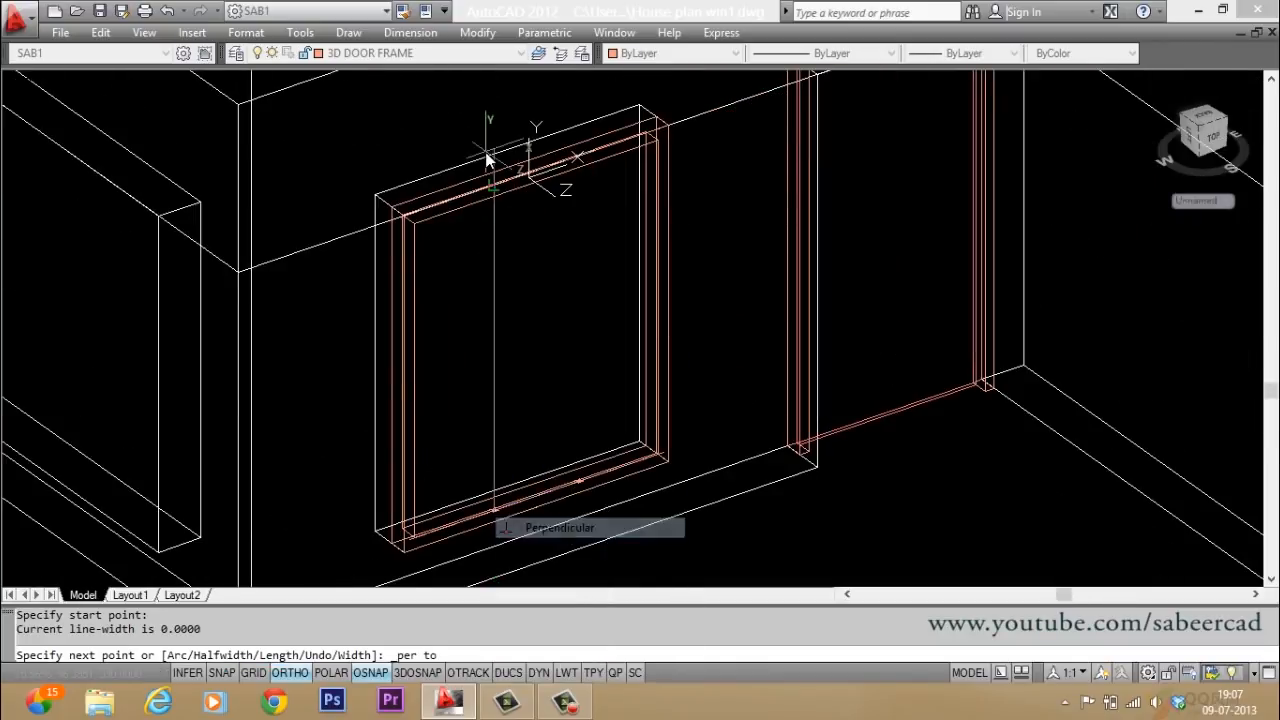
scroll(486, 153, up, 6)
click(507, 285)
key(Return)
scroll(486, 159, down, 5)
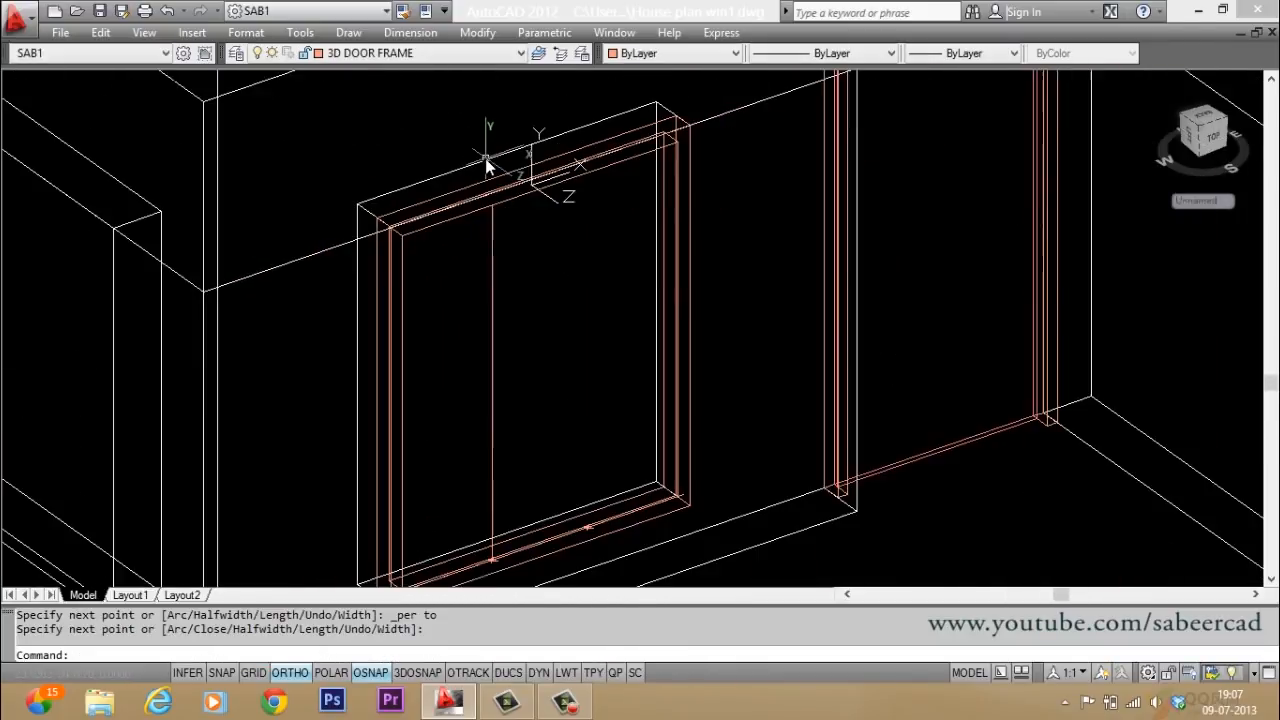
scroll(529, 423, down, 1)
key(Escape)
key(Escape)
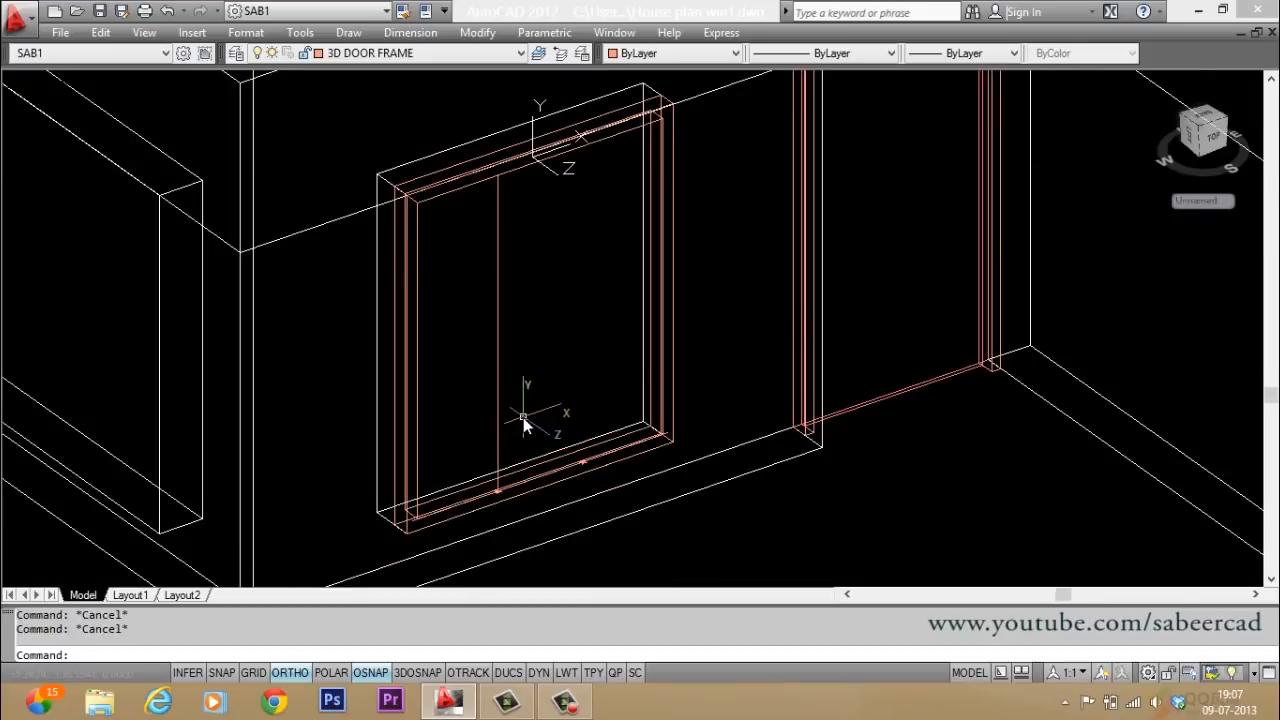
Step: Offset the vertical divider polyline by 3 to both sides
text(O)
key(Return)
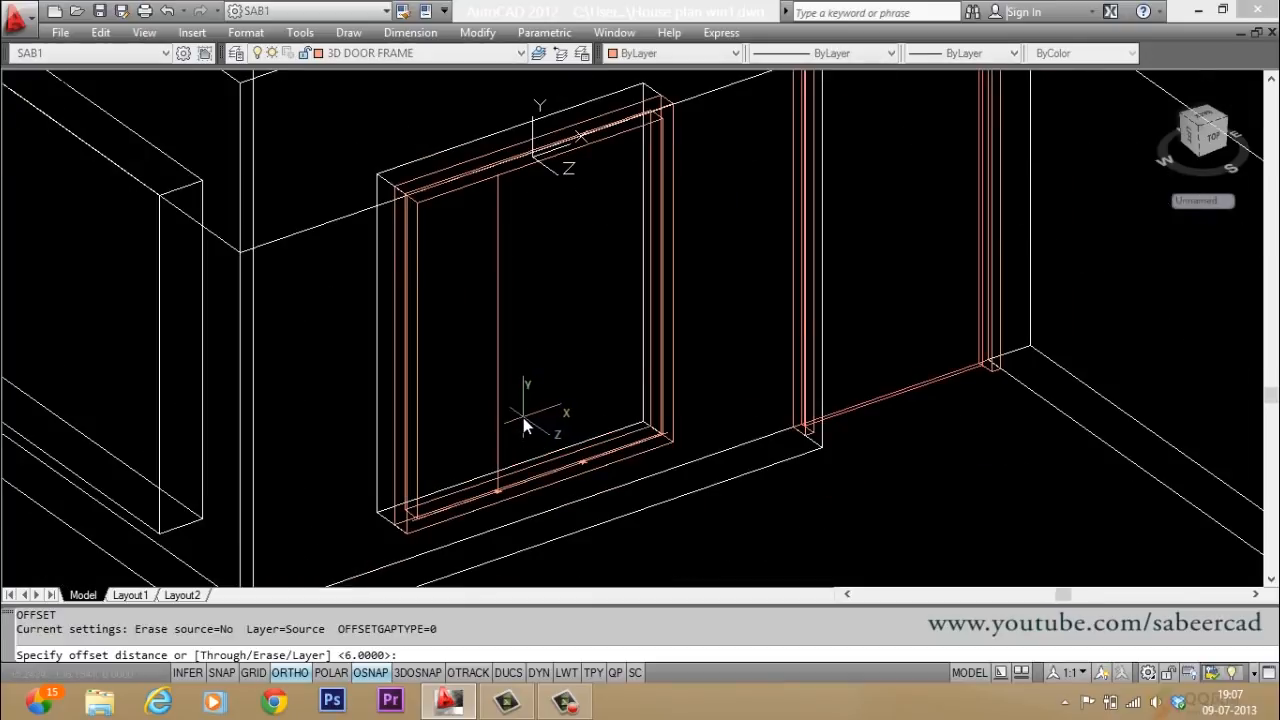
scroll(550, 441, up, 2)
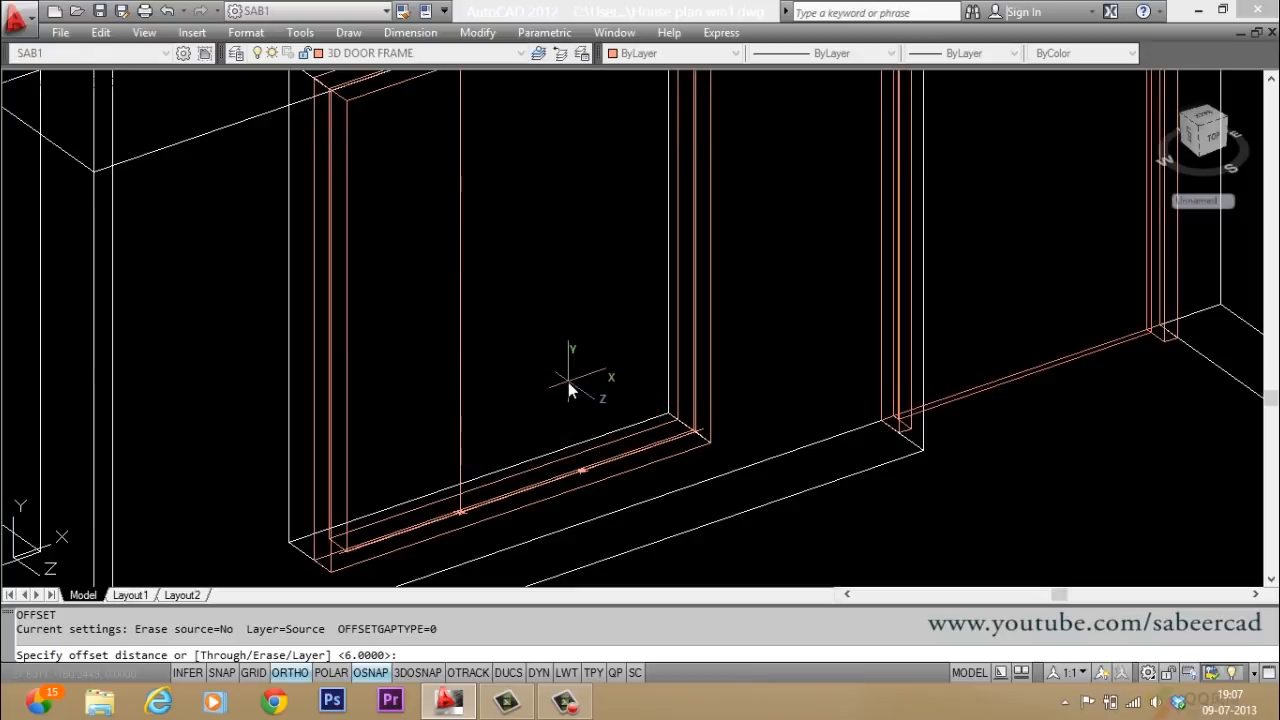
text(3)
key(Return)
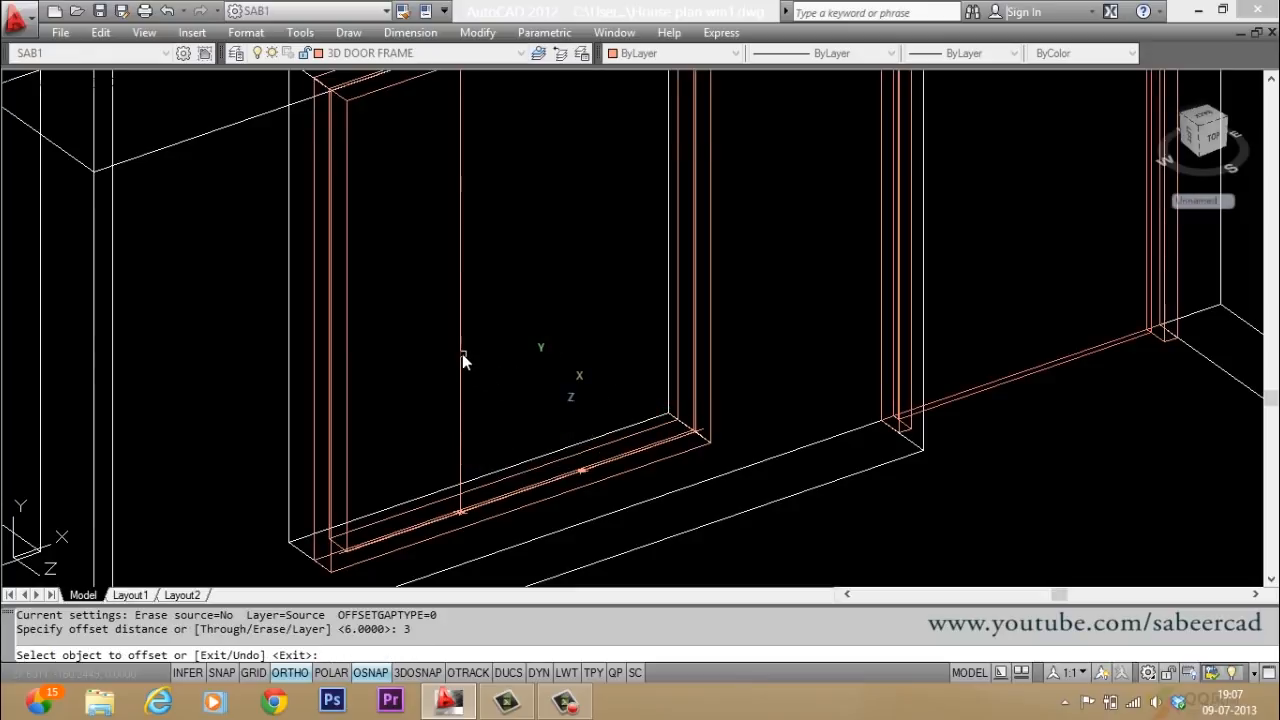
click(462, 355)
click(418, 376)
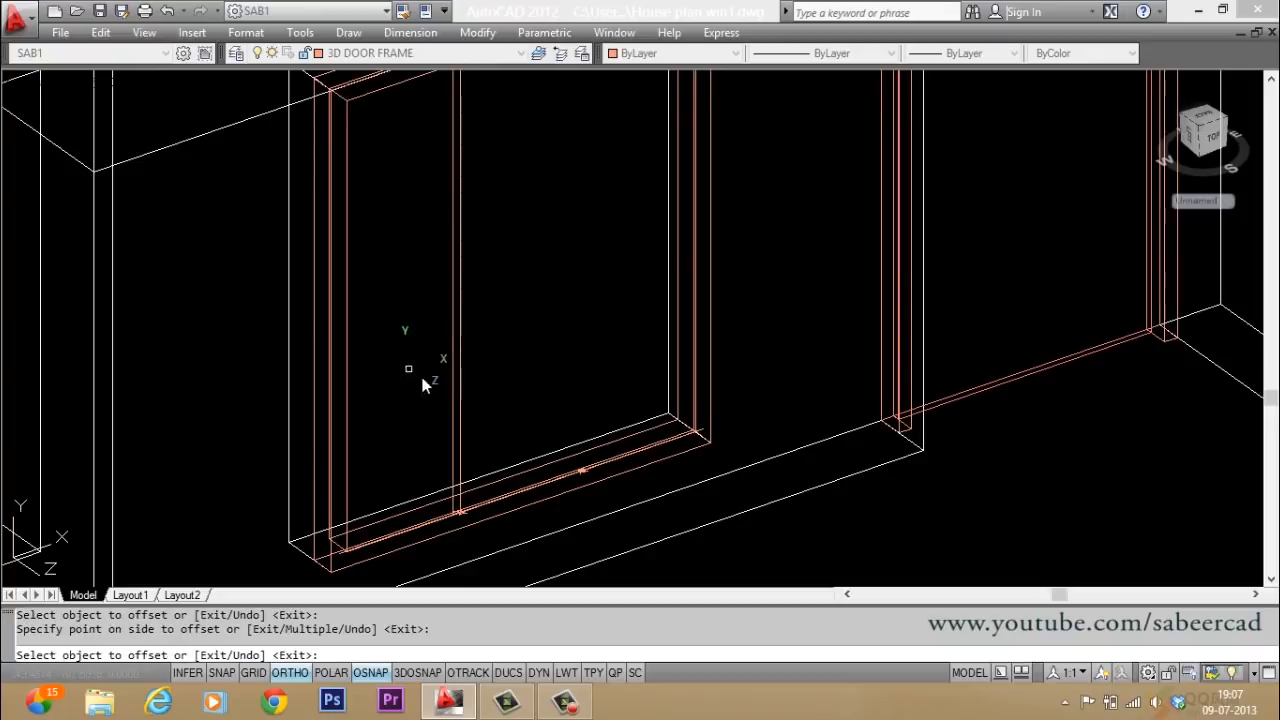
click(462, 377)
click(528, 328)
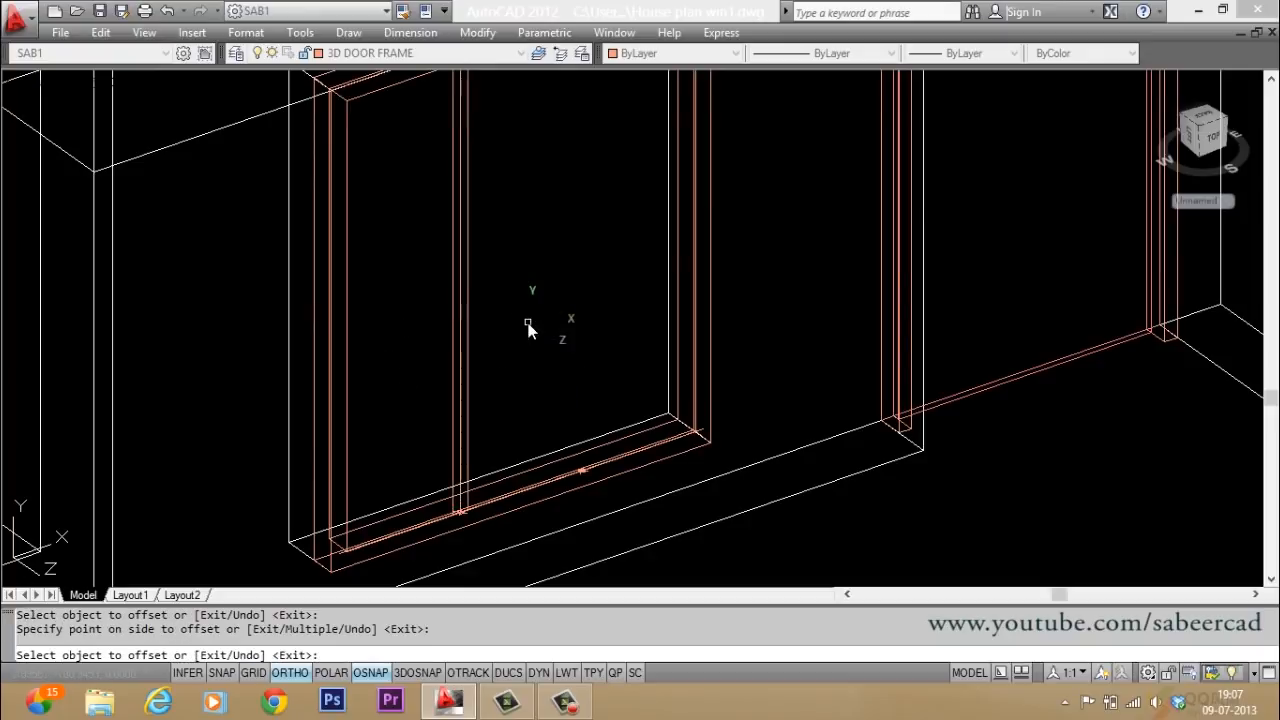
key(Escape)
Step: Erase the original centre polyline between the two offset lines
scroll(474, 380, up, 3)
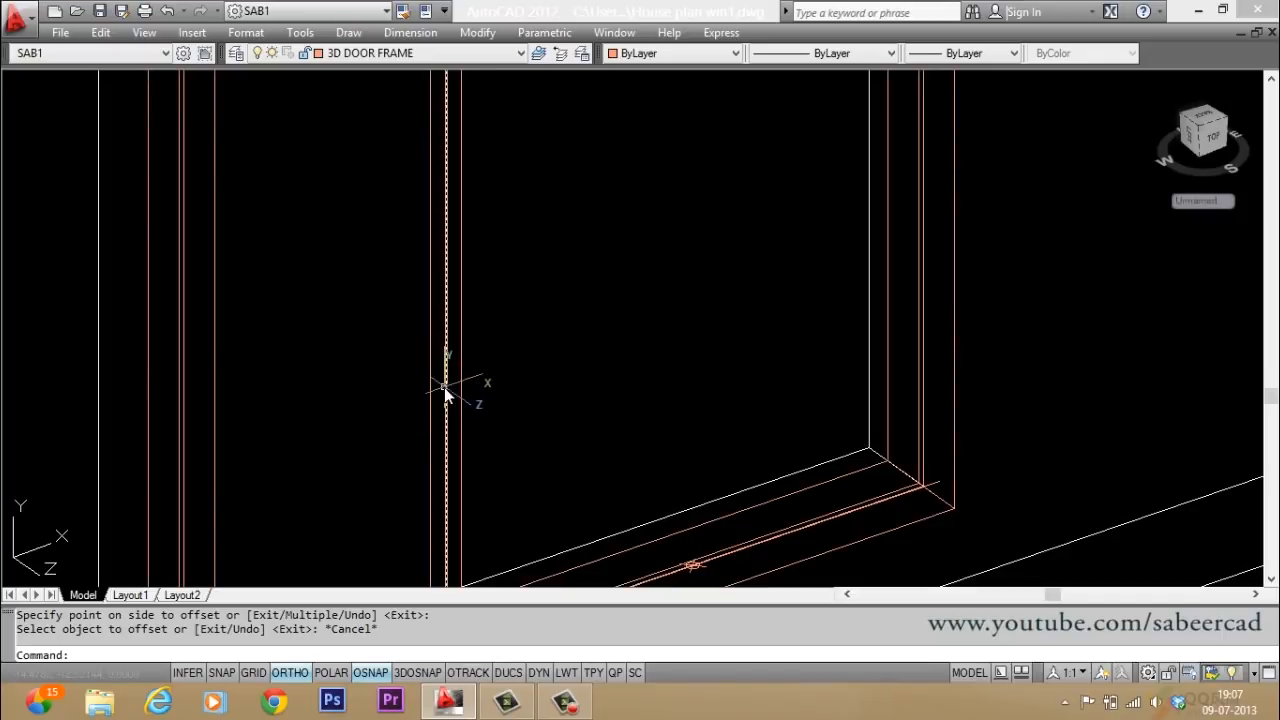
scroll(447, 395, down, 3)
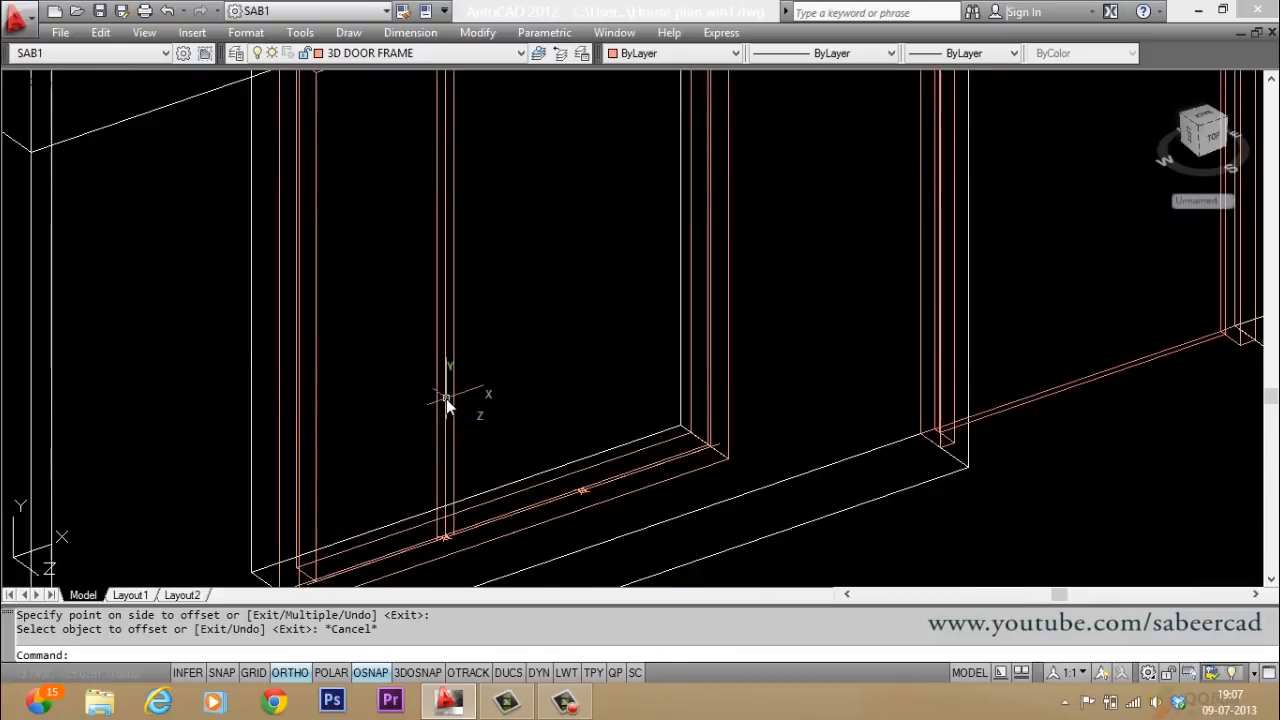
key(Escape)
key(Escape)
text(e)
key(Return)
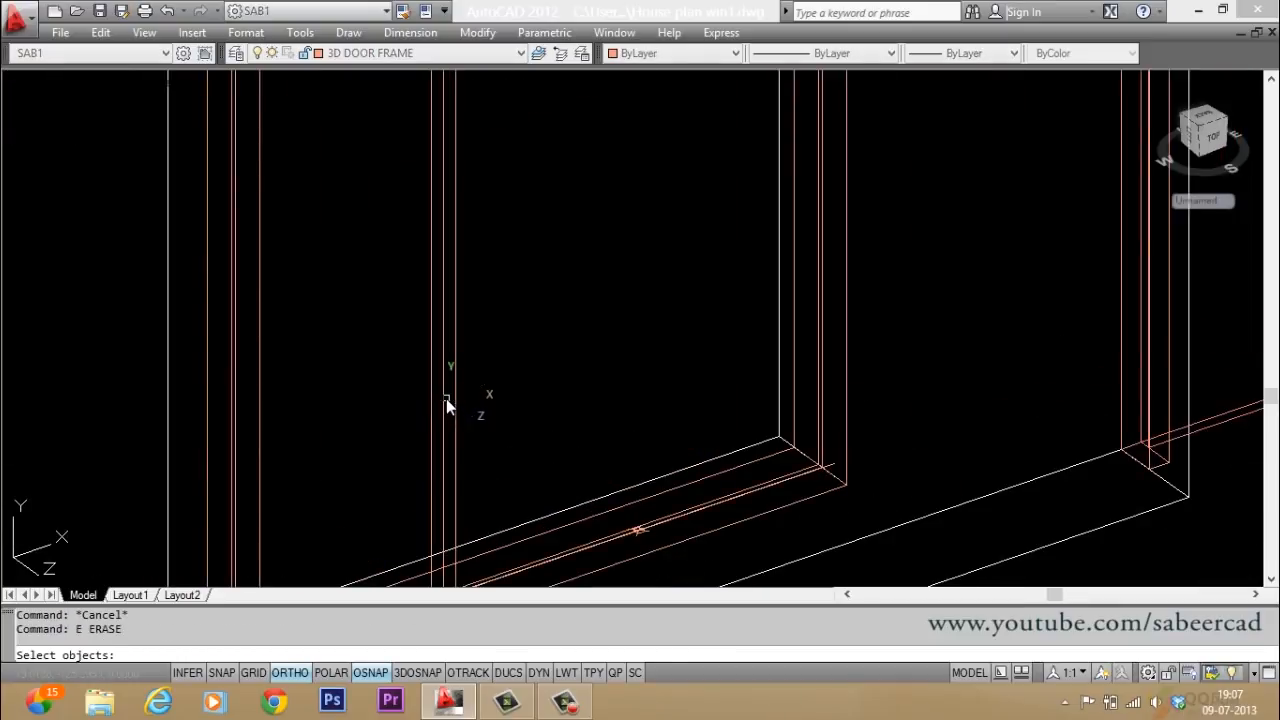
click(444, 398)
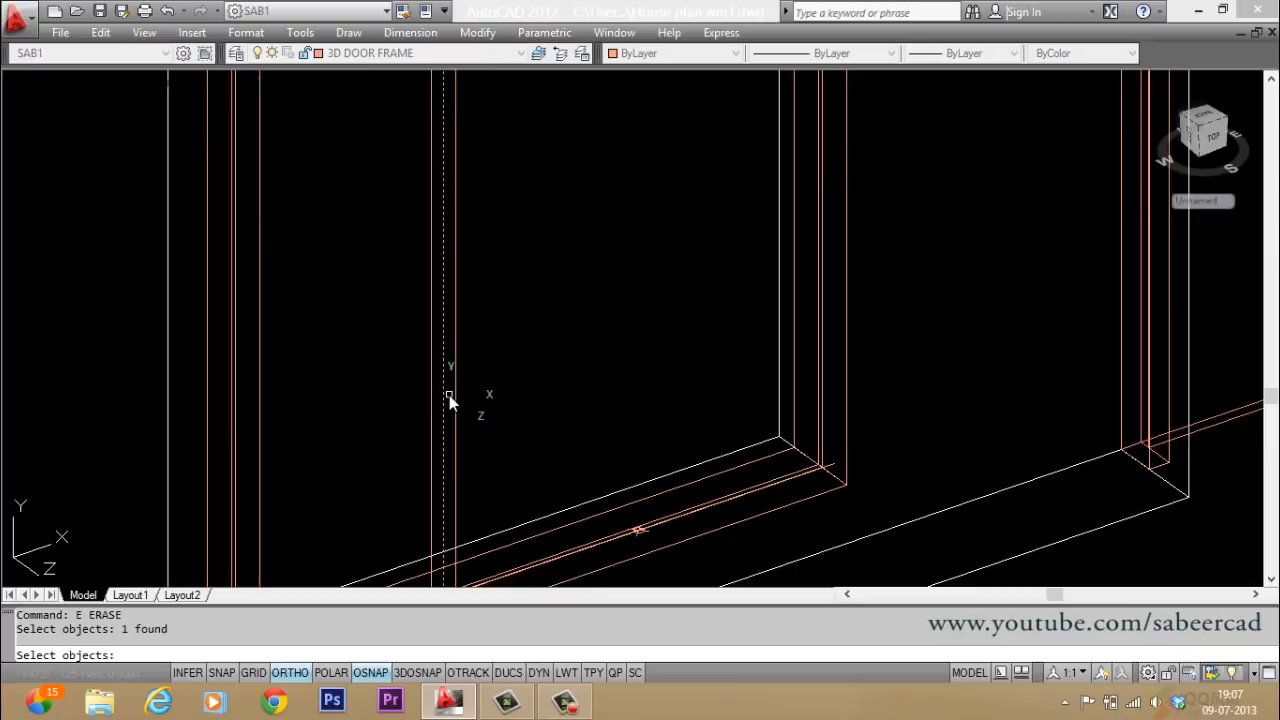
key(Return)
Step: Draw a short polyline connecting the upper ends of the two offset divider lines
scroll(401, 432, down, 3)
scroll(412, 234, up, 3)
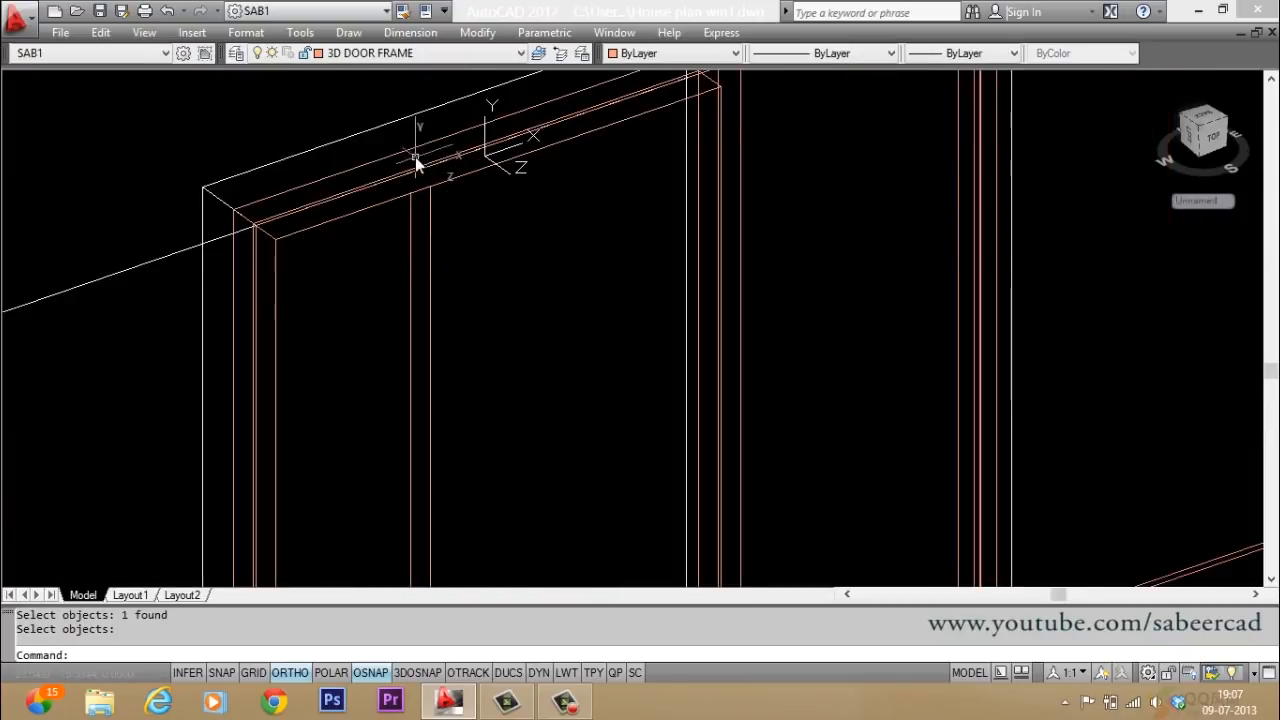
key(Escape)
key(Escape)
text(pl)
key(Return)
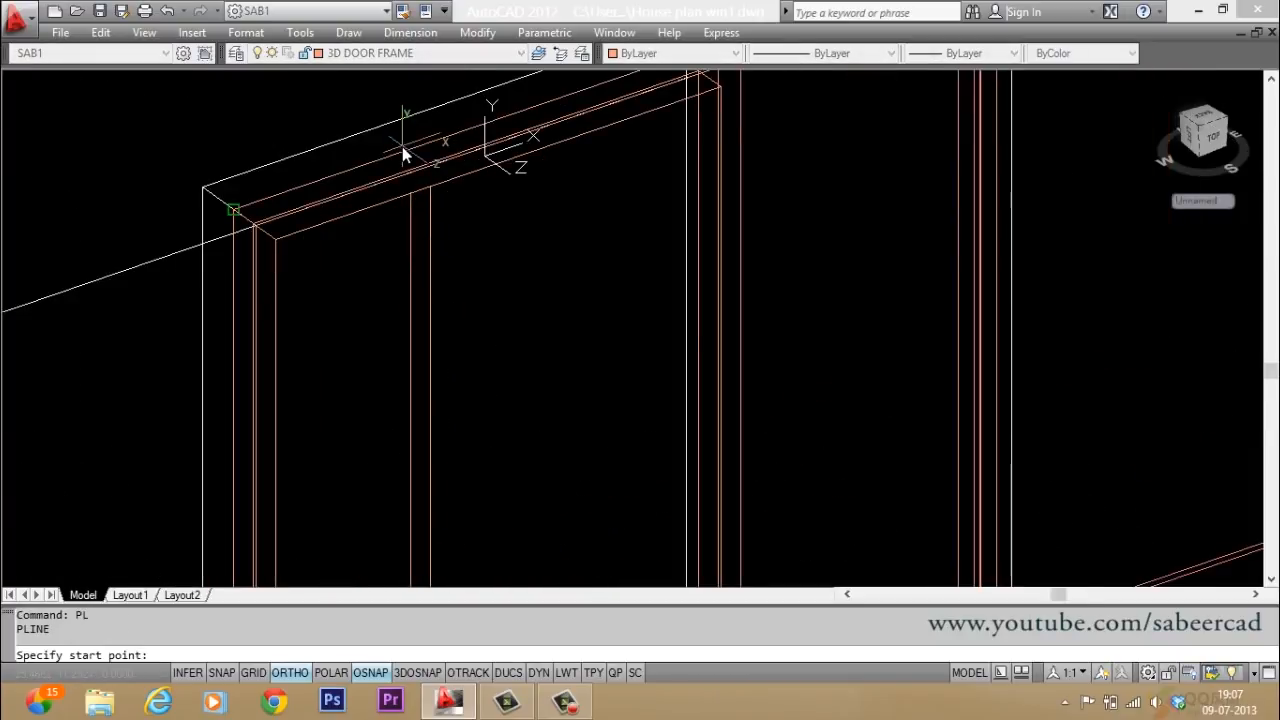
scroll(410, 205, up, 3)
click(415, 163)
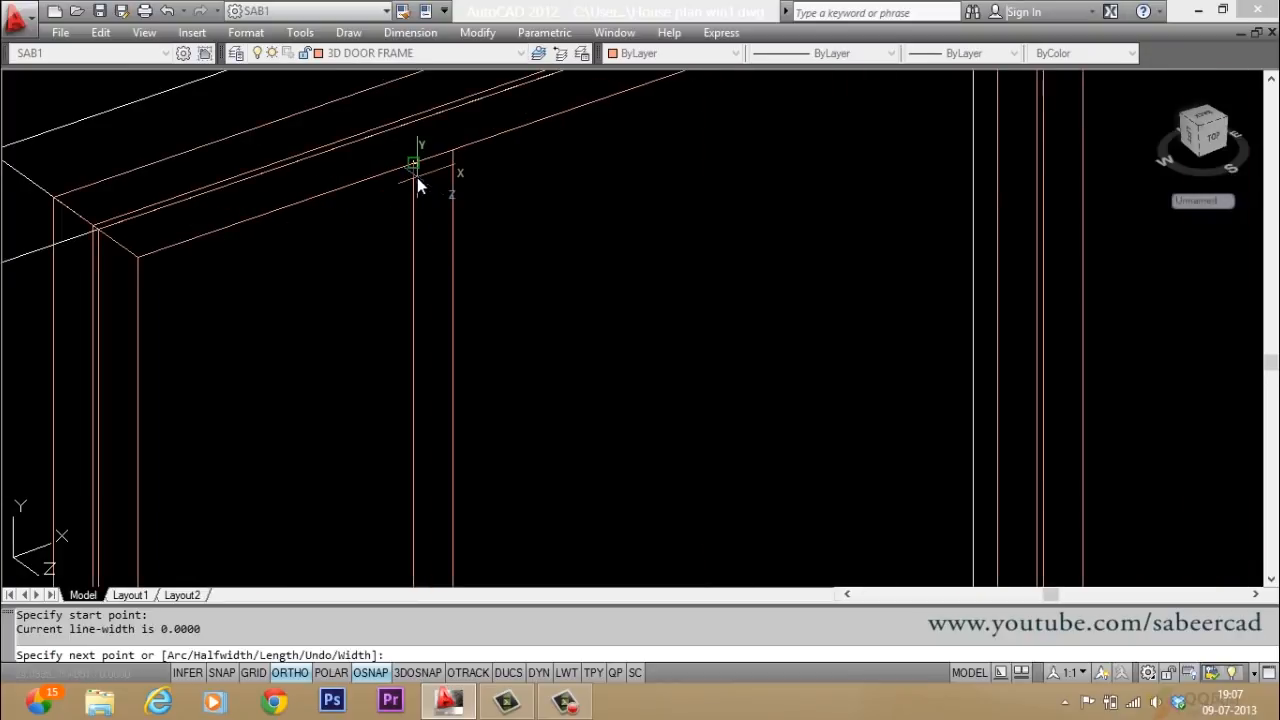
click(454, 164)
key(Return)
Step: Join the two vertical divider lines and the short top segment into one polyline with PEDIT
scroll(431, 121, down, 2)
scroll(431, 121, up, 2)
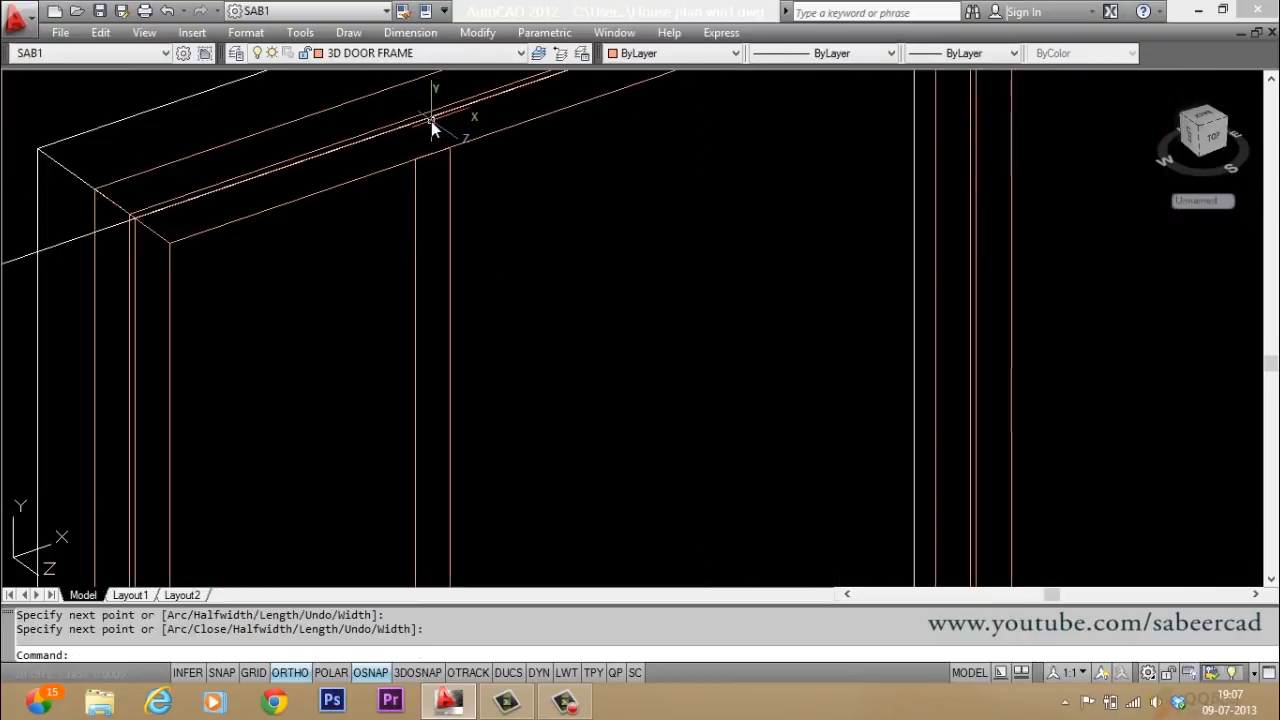
key(Escape)
key(Escape)
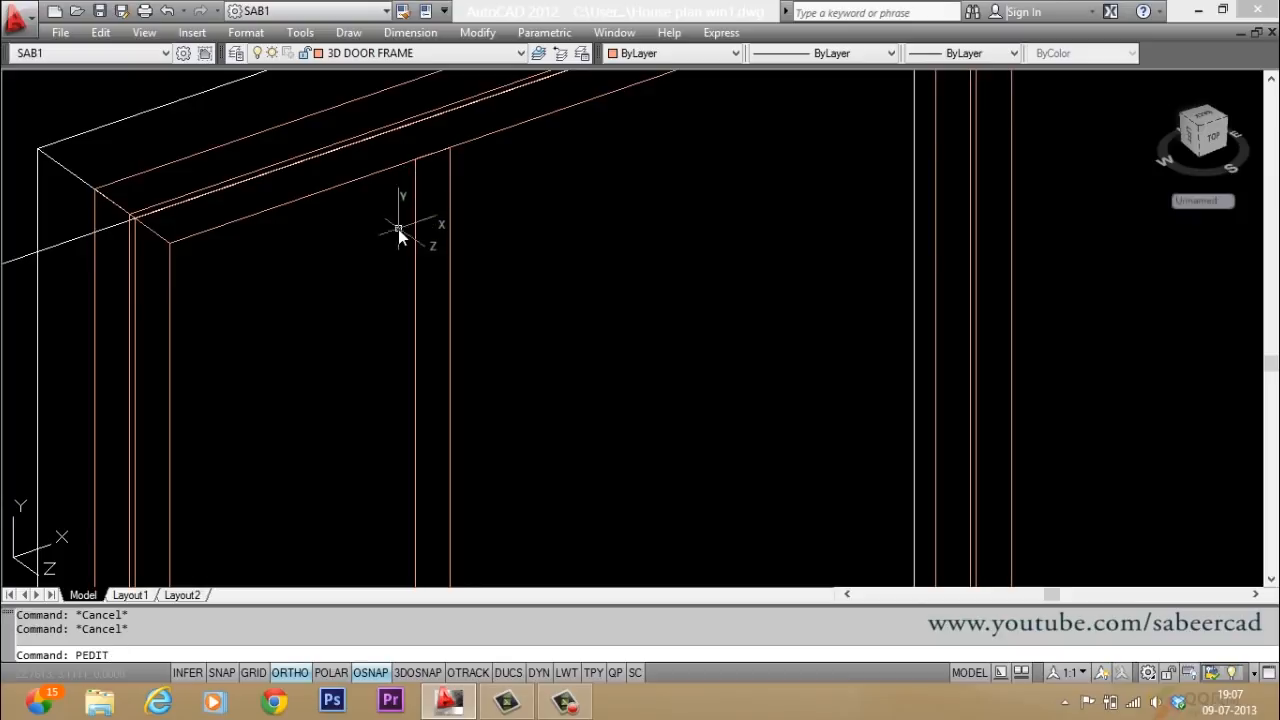
key(Return)
click(450, 243)
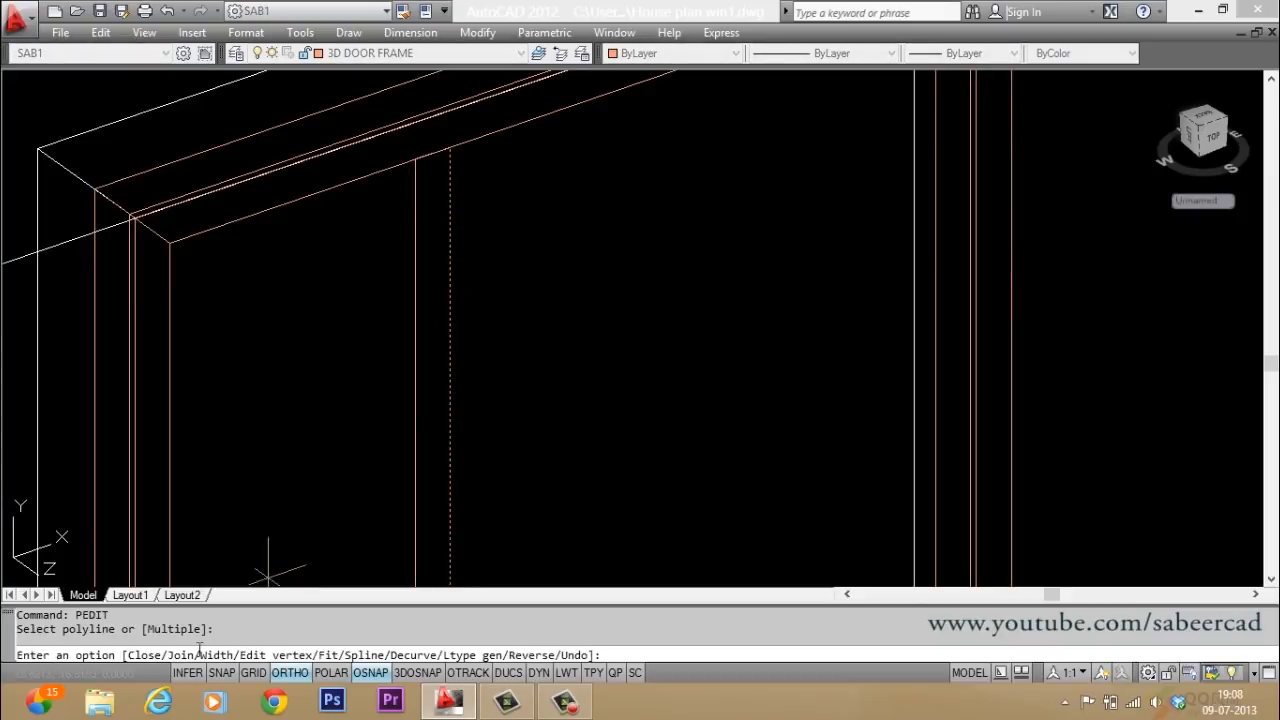
key(Return)
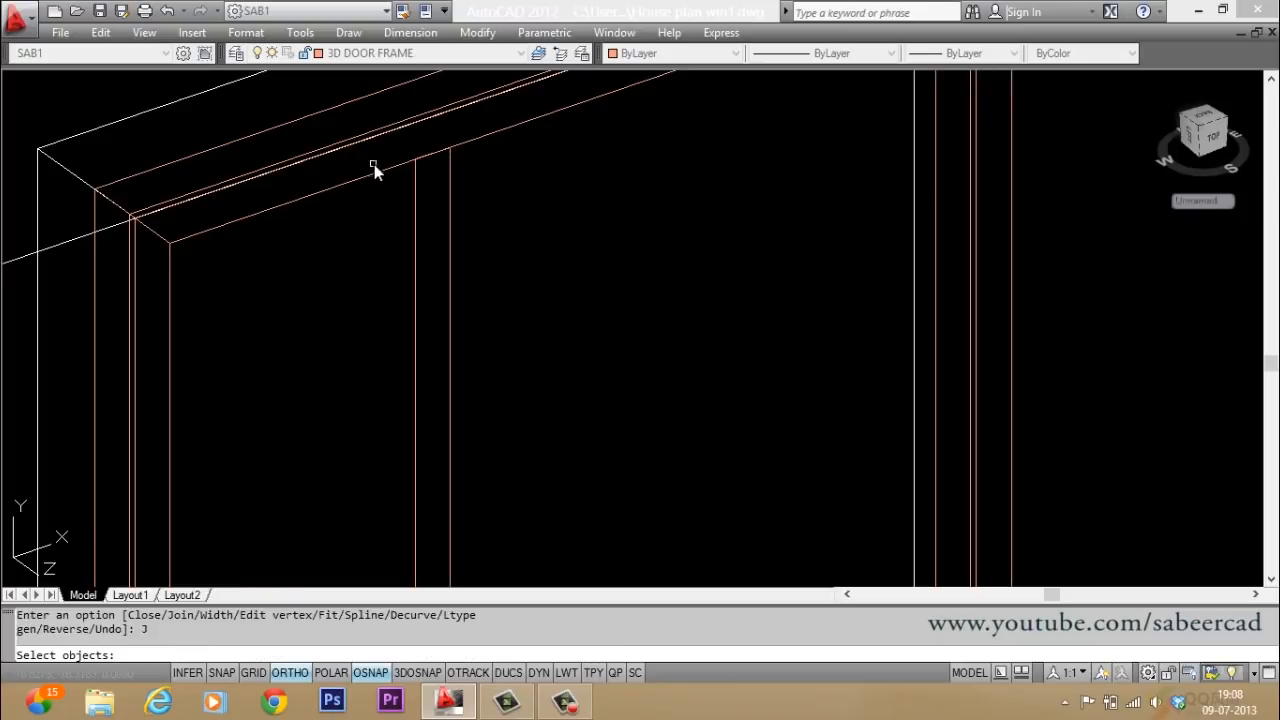
click(407, 145)
click(470, 195)
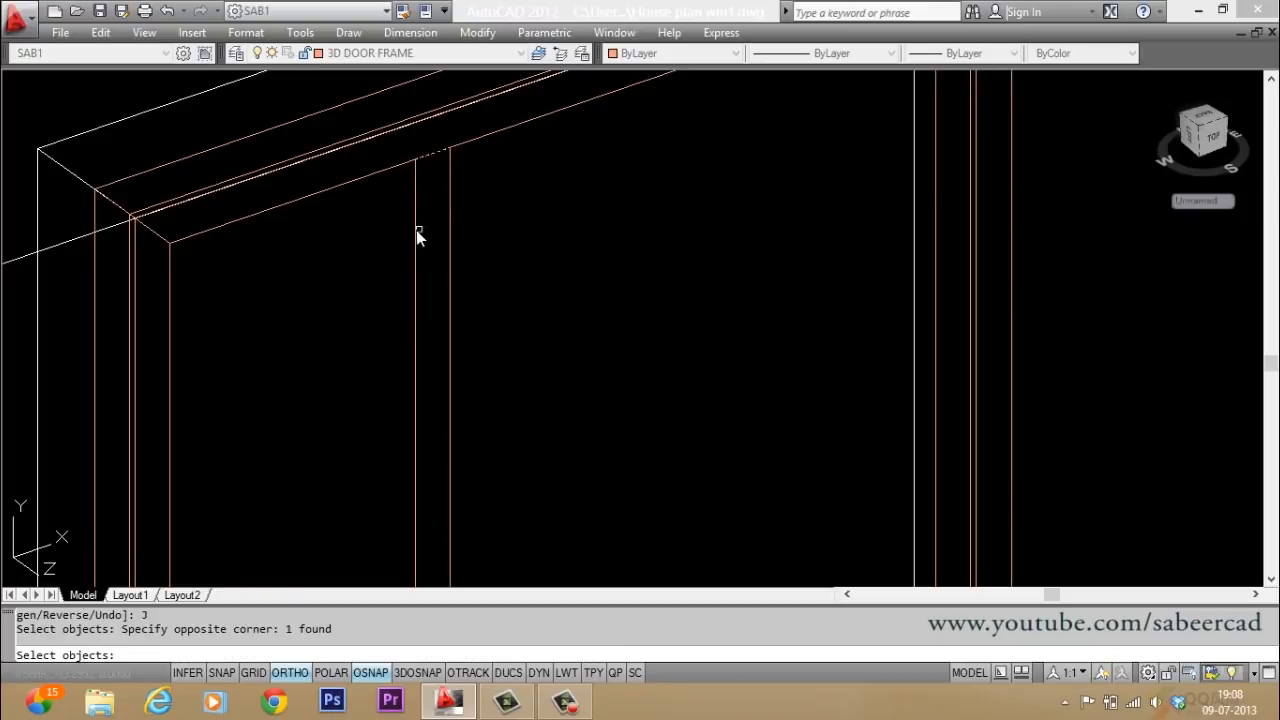
click(416, 230)
key(Return)
Step: Close the joined divider polyline at its lower end and select it to check the outline
scroll(344, 190, down, 3)
scroll(364, 495, up, 2)
scroll(388, 360, up, 2)
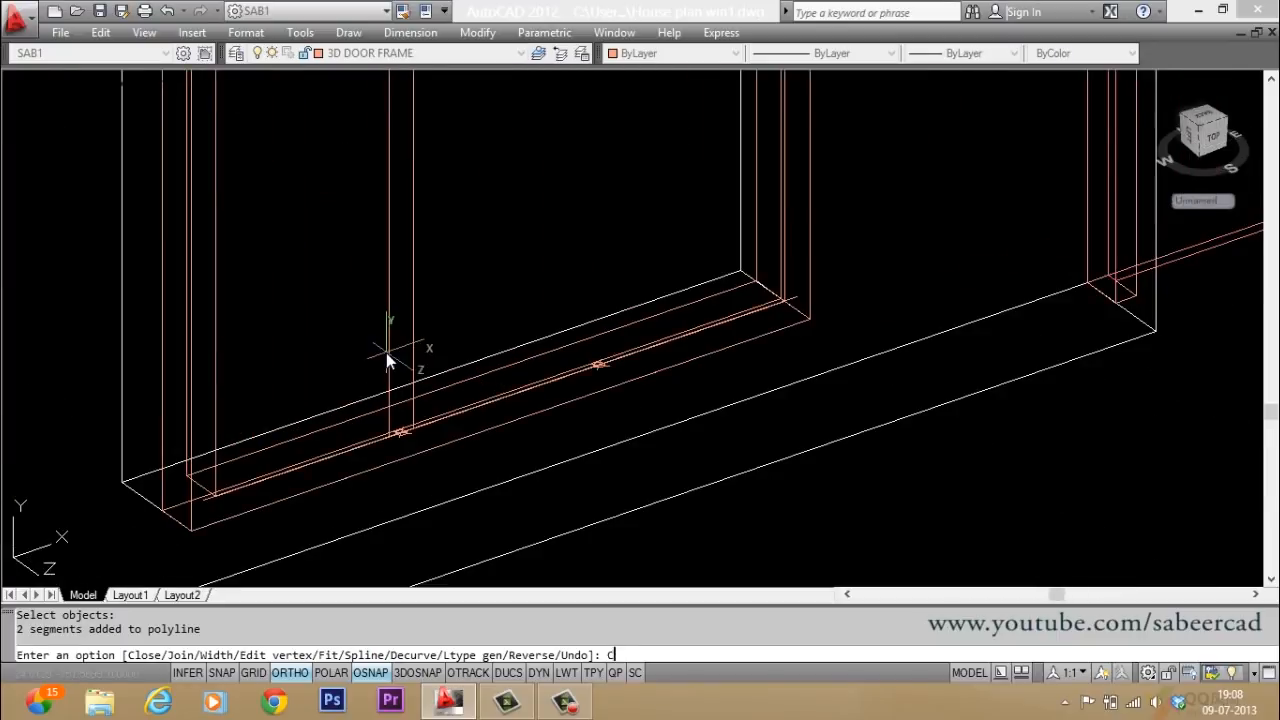
text(CL)
key(Return)
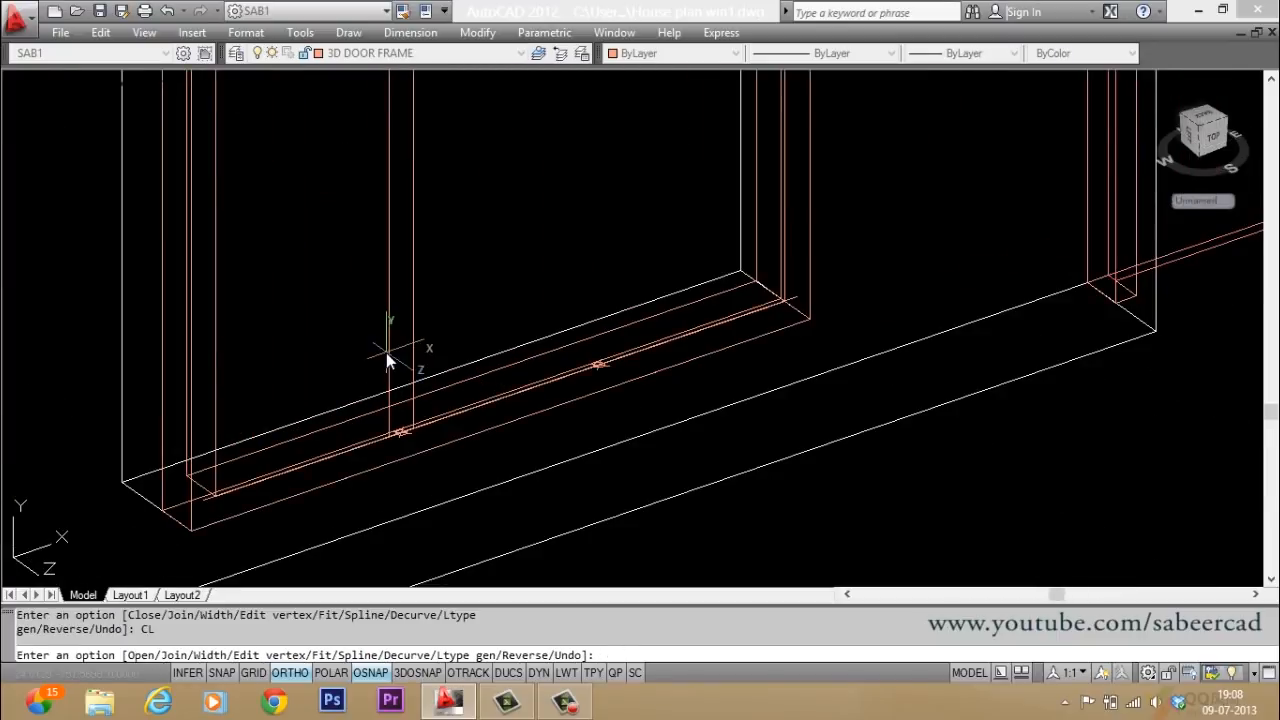
key(Return)
key(Escape)
click(413, 343)
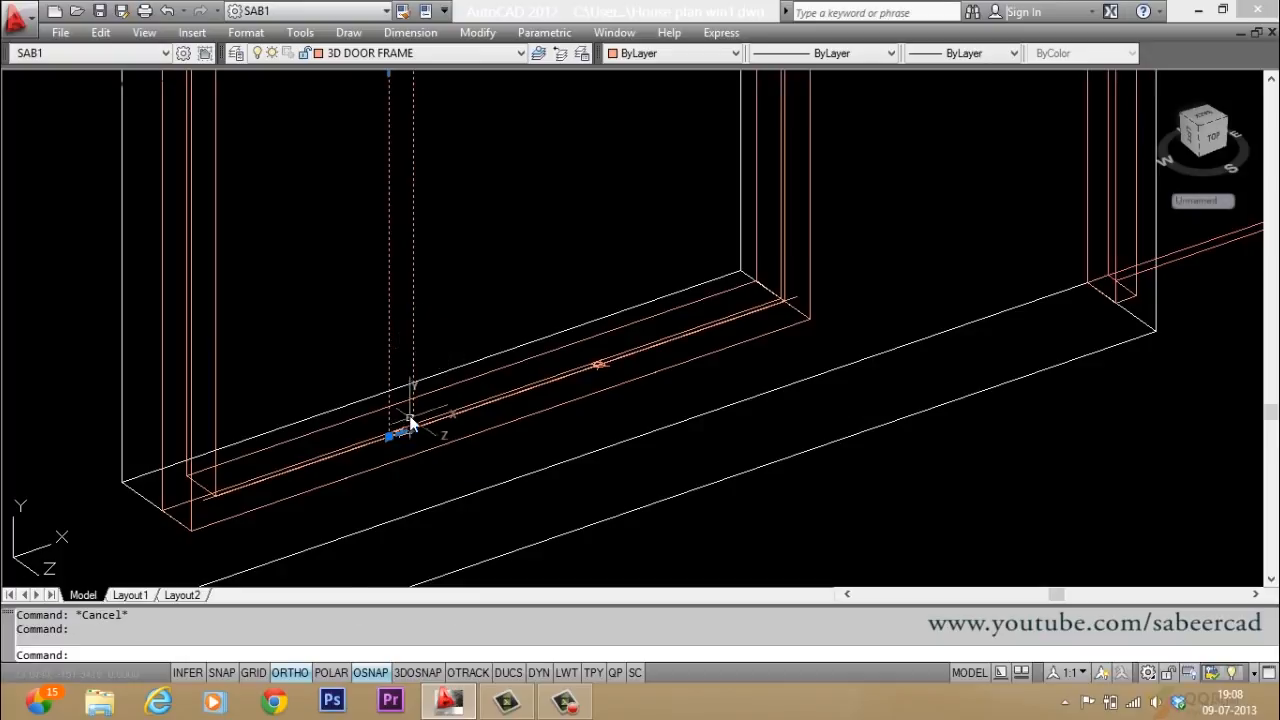
scroll(412, 428, down, 1)
key(Escape)
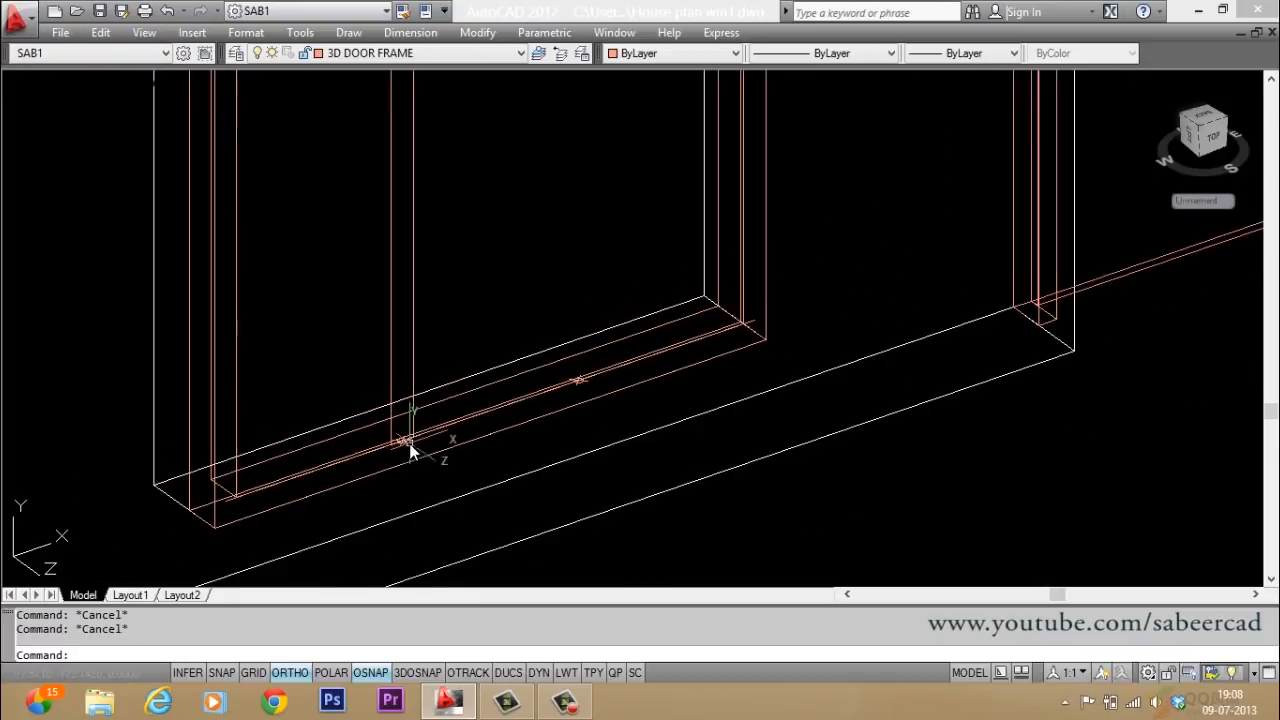
Step: Extrude the closed divider profile by -10
click(399, 396)
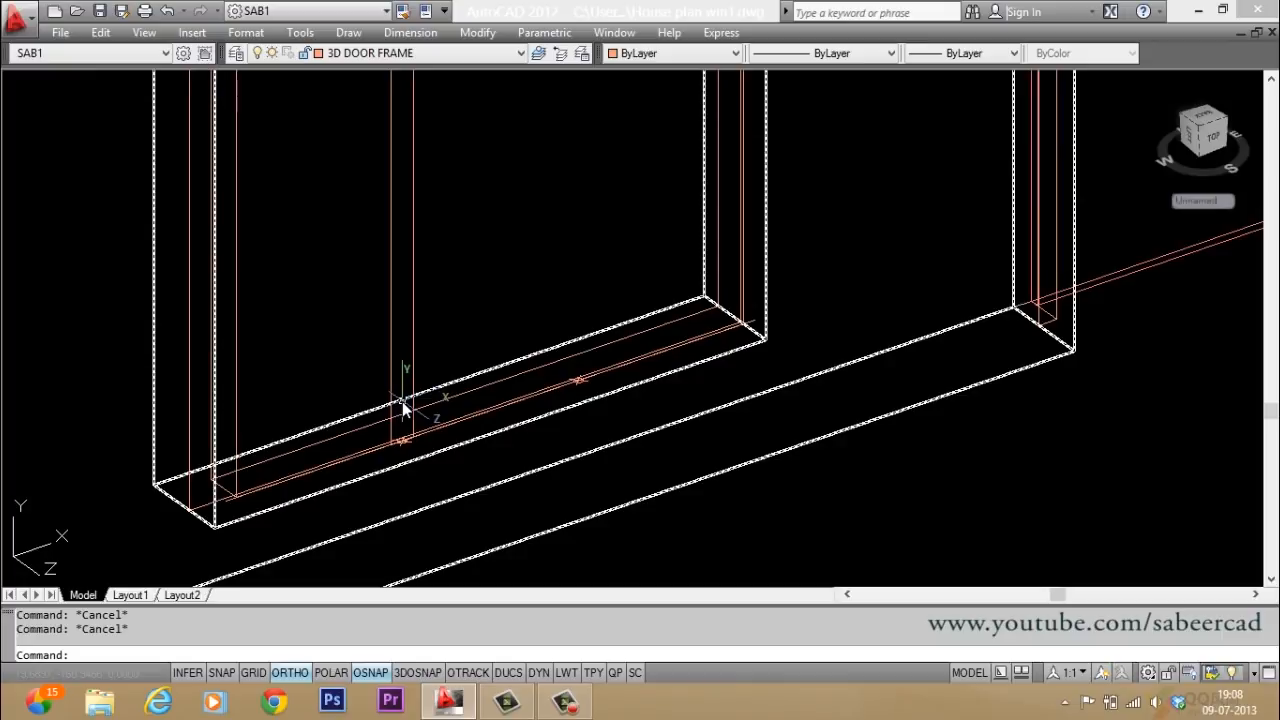
text(EXT)
key(Return)
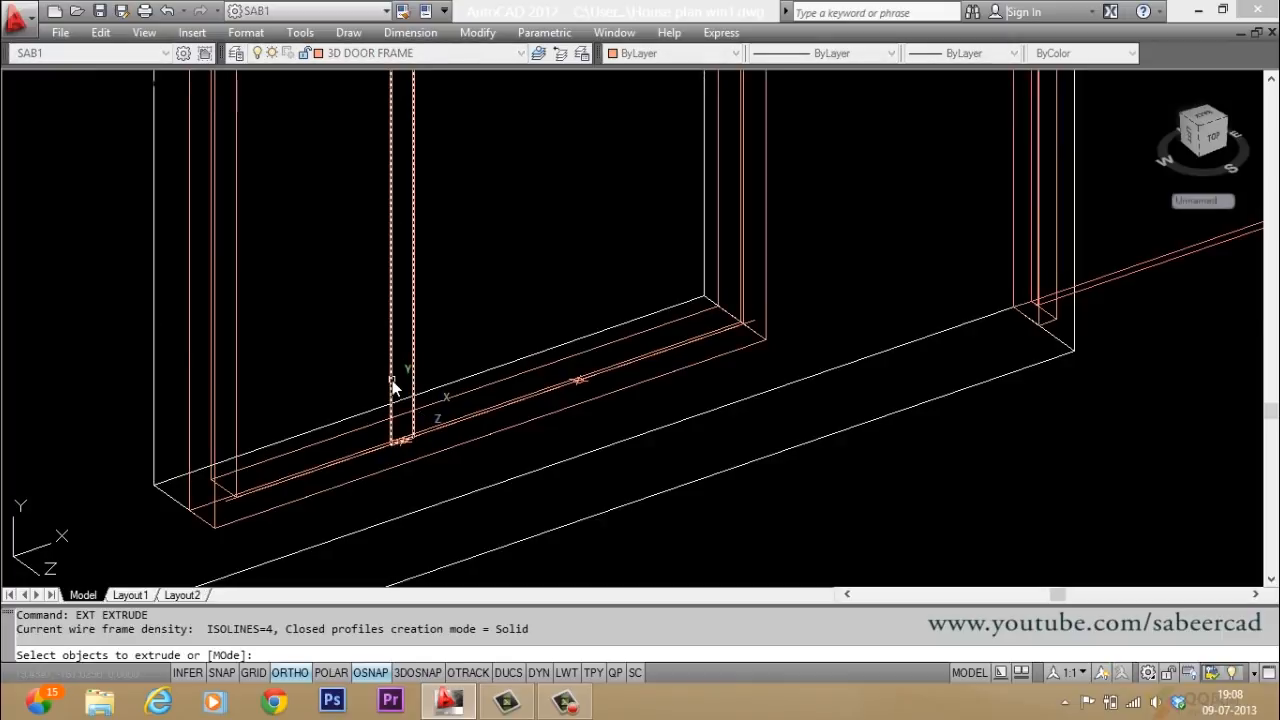
click(392, 378)
key(Return)
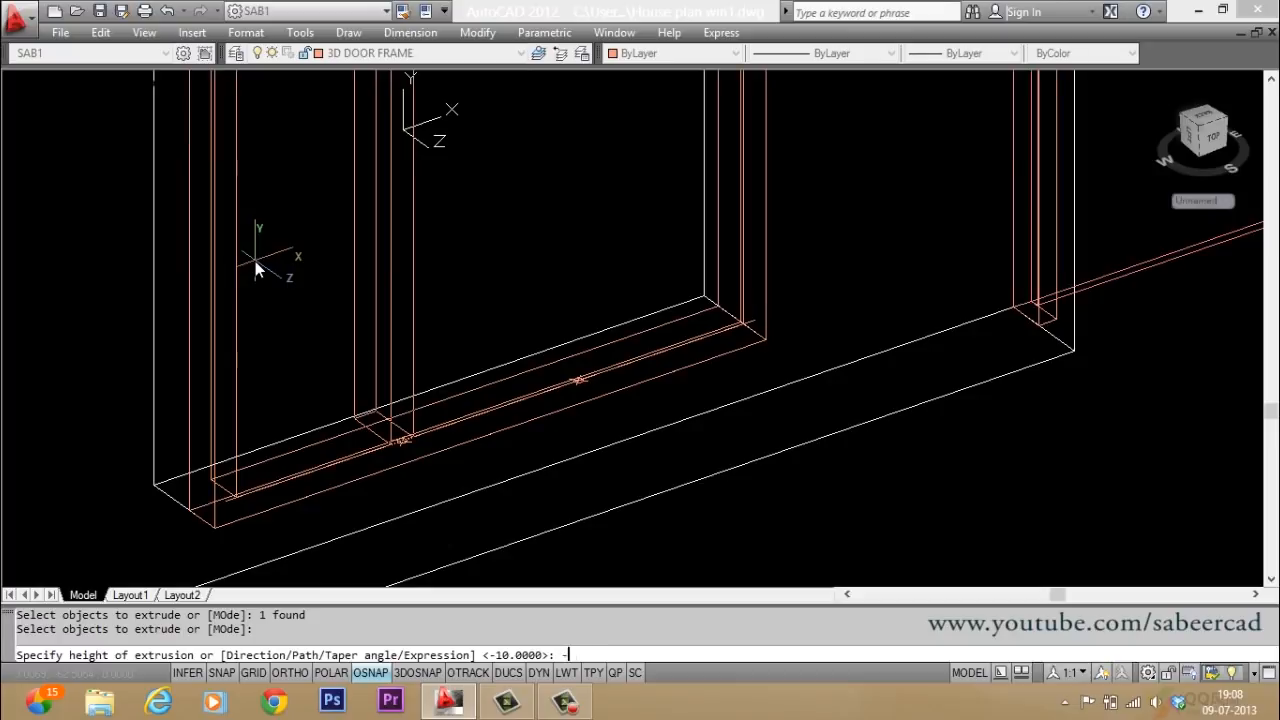
text(-10)
key(Return)
key(Escape)
key(Escape)
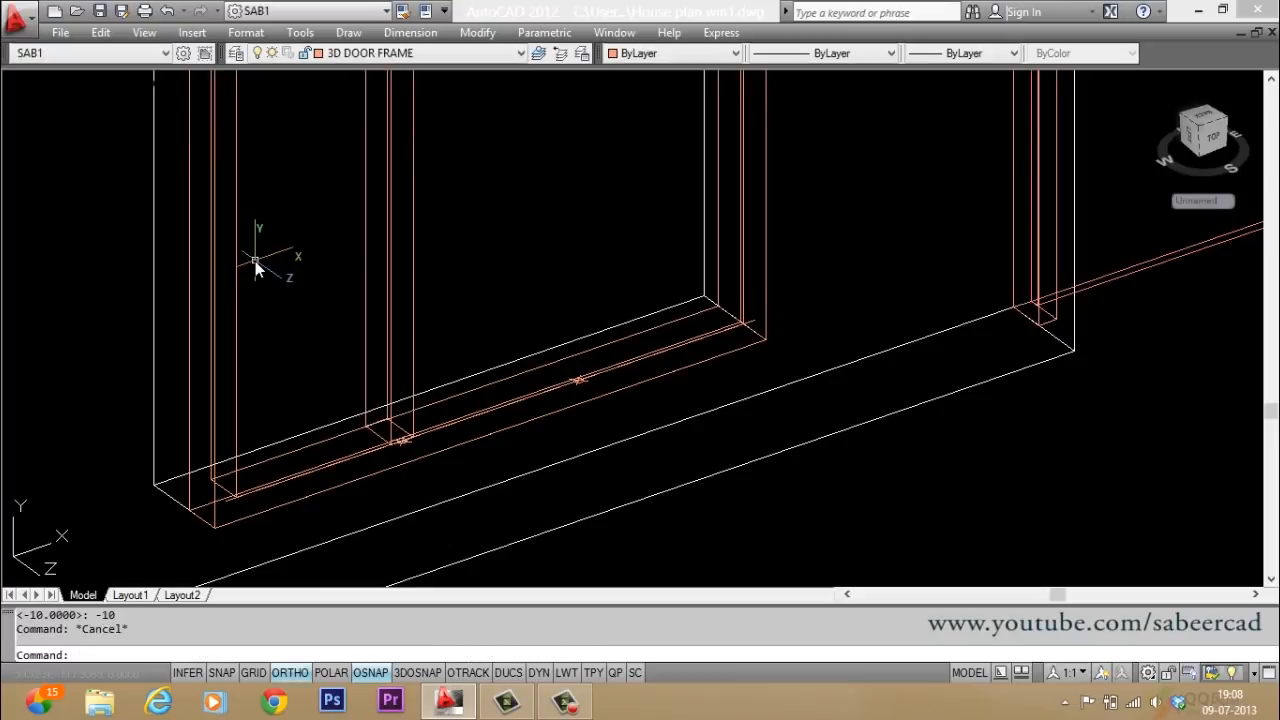
Step: Copy the extruded divider from the left division node to the right division node
scroll(351, 430, down, 1)
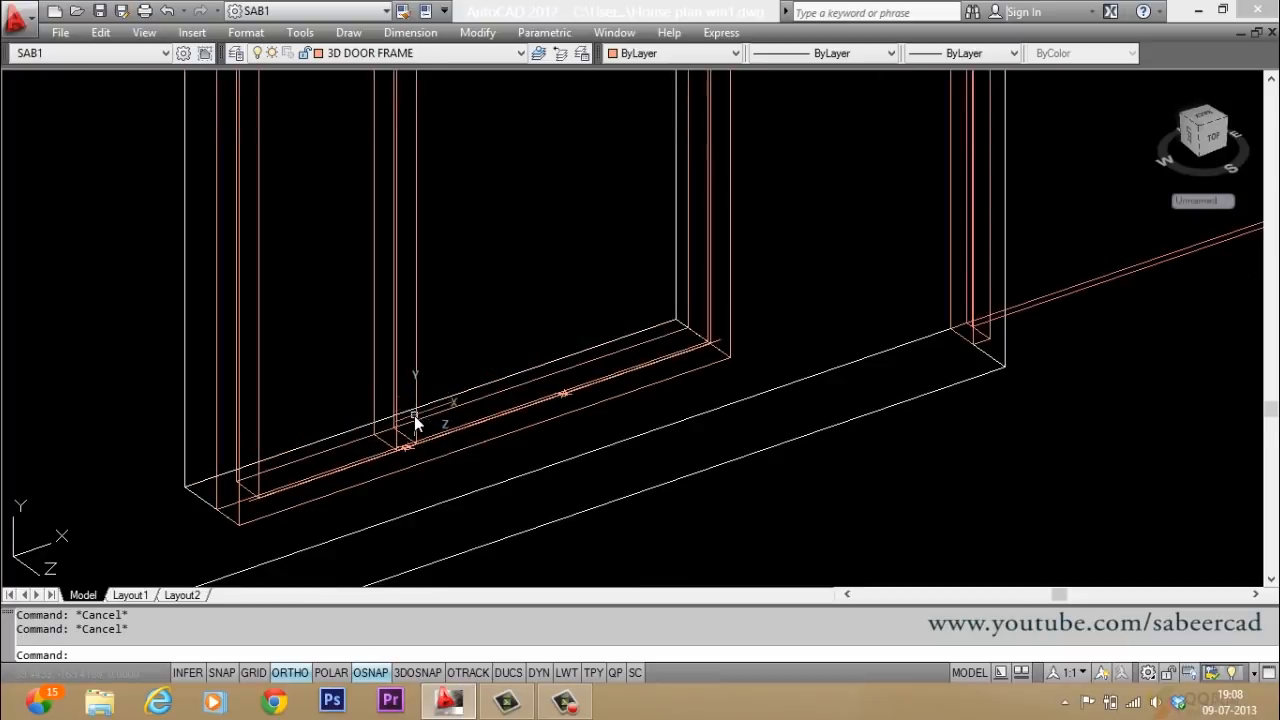
scroll(418, 428, up, 1)
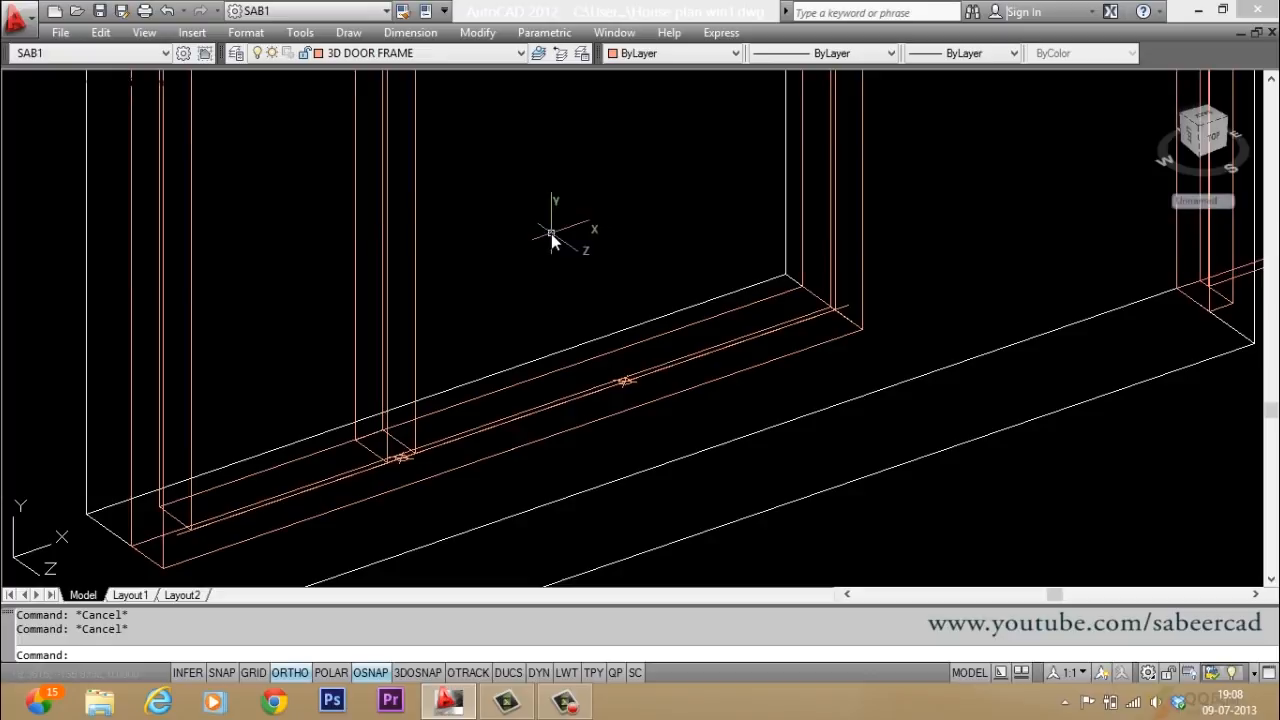
text(CP)
key(Return)
click(509, 276)
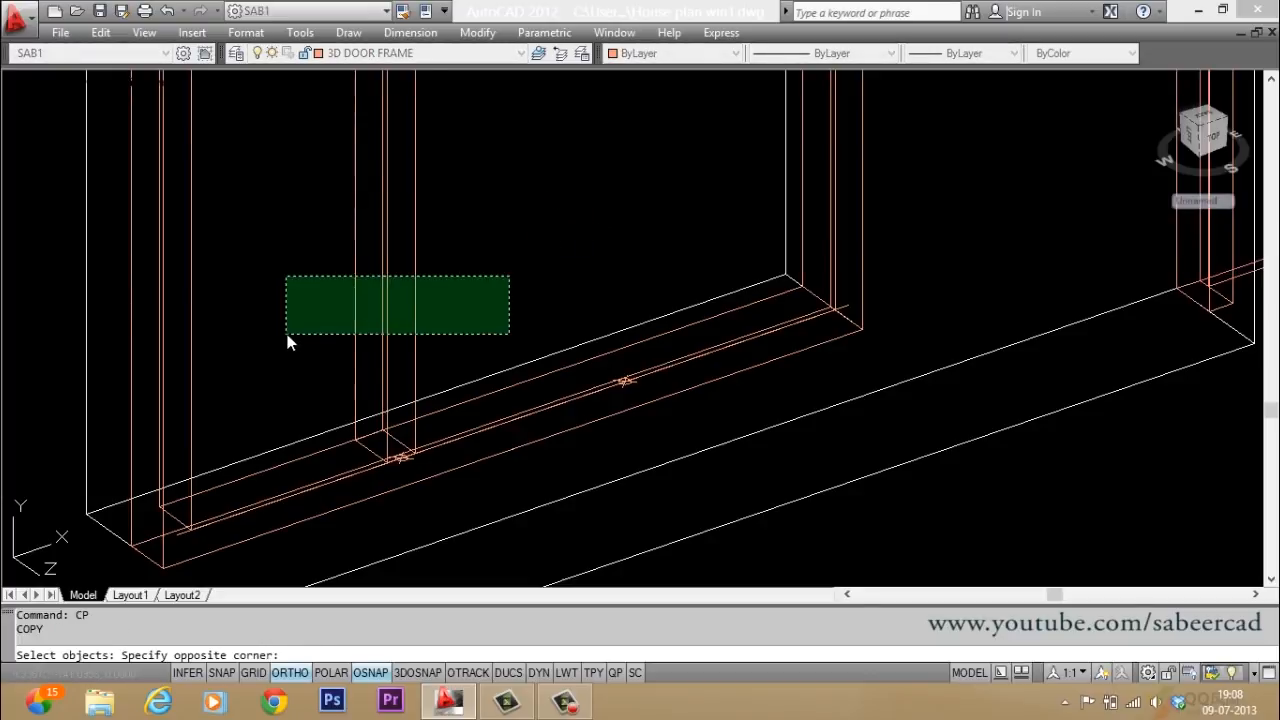
click(287, 342)
key(Return)
scroll(381, 491, up, 1)
scroll(415, 484, up, 1)
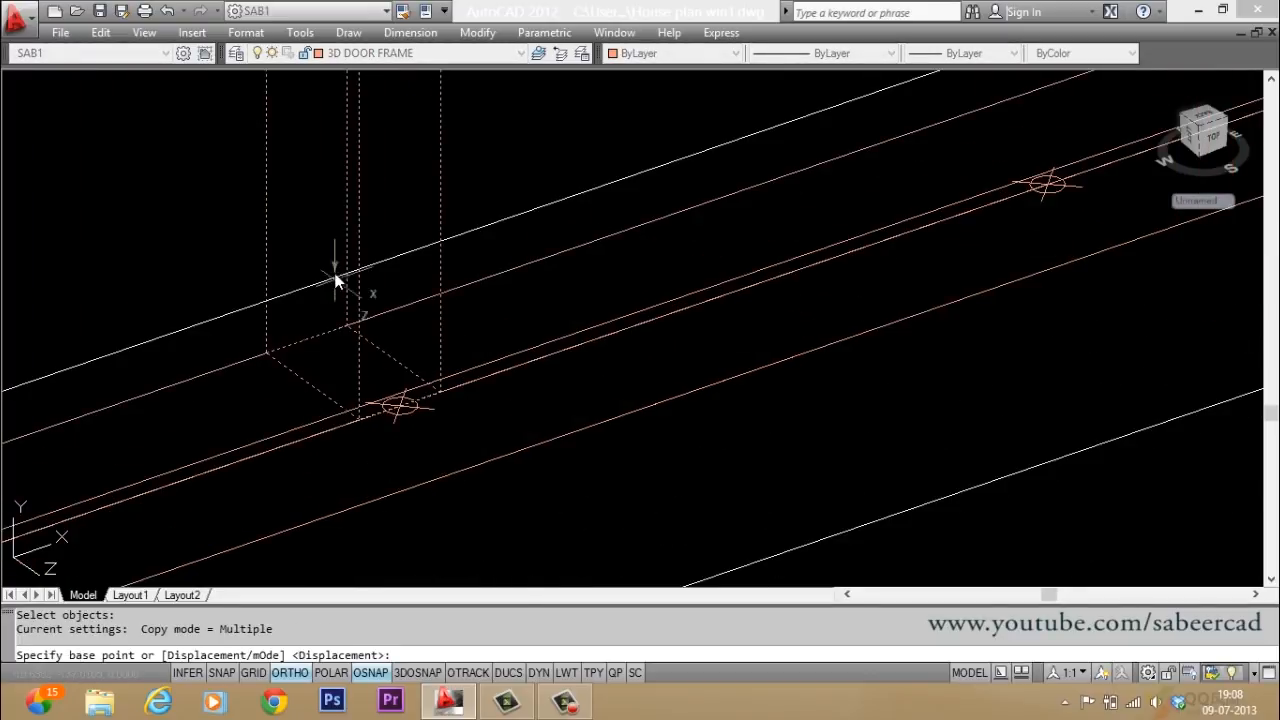
shift+right_click(326, 229)
click(352, 574)
click(403, 414)
scroll(204, 482, down, 1)
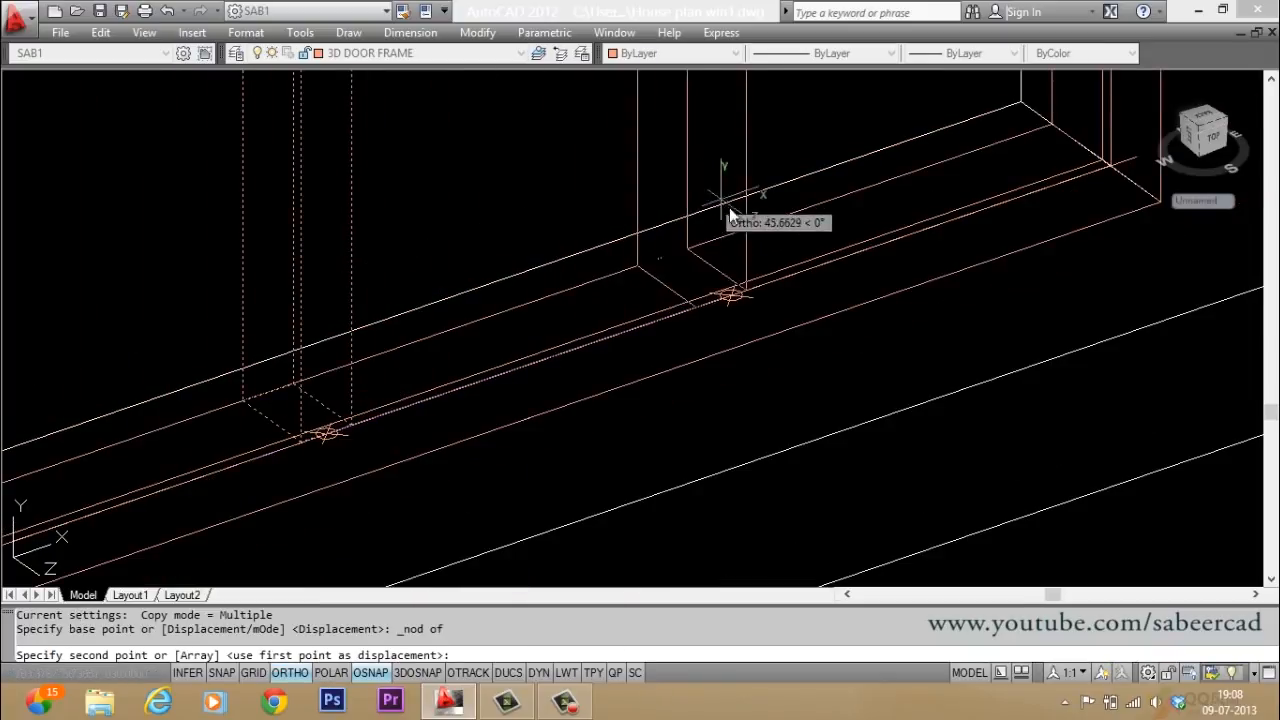
click(734, 301)
key(Return)
Step: Erase the two division points and the construction polyline along the frame's bottom edge
scroll(598, 425, up, 3)
scroll(605, 400, down, 3)
scroll(610, 357, up, 2)
scroll(580, 437, up, 2)
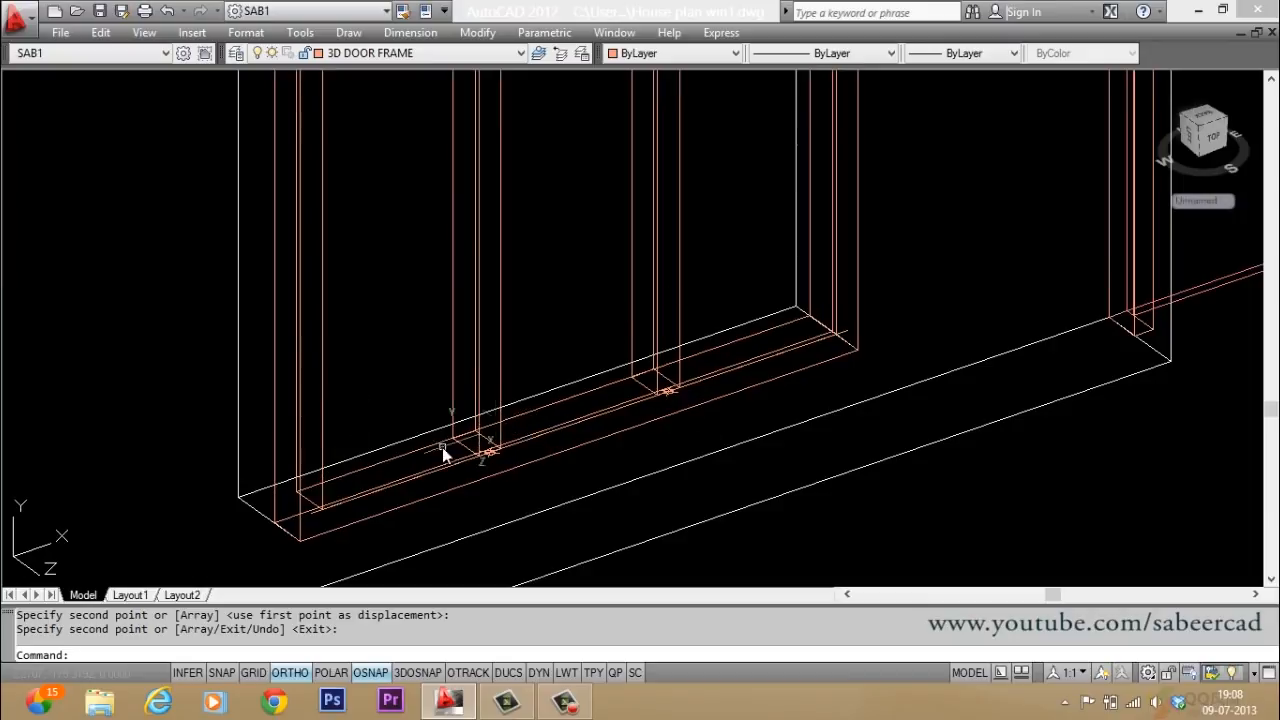
text(e)
key(Return)
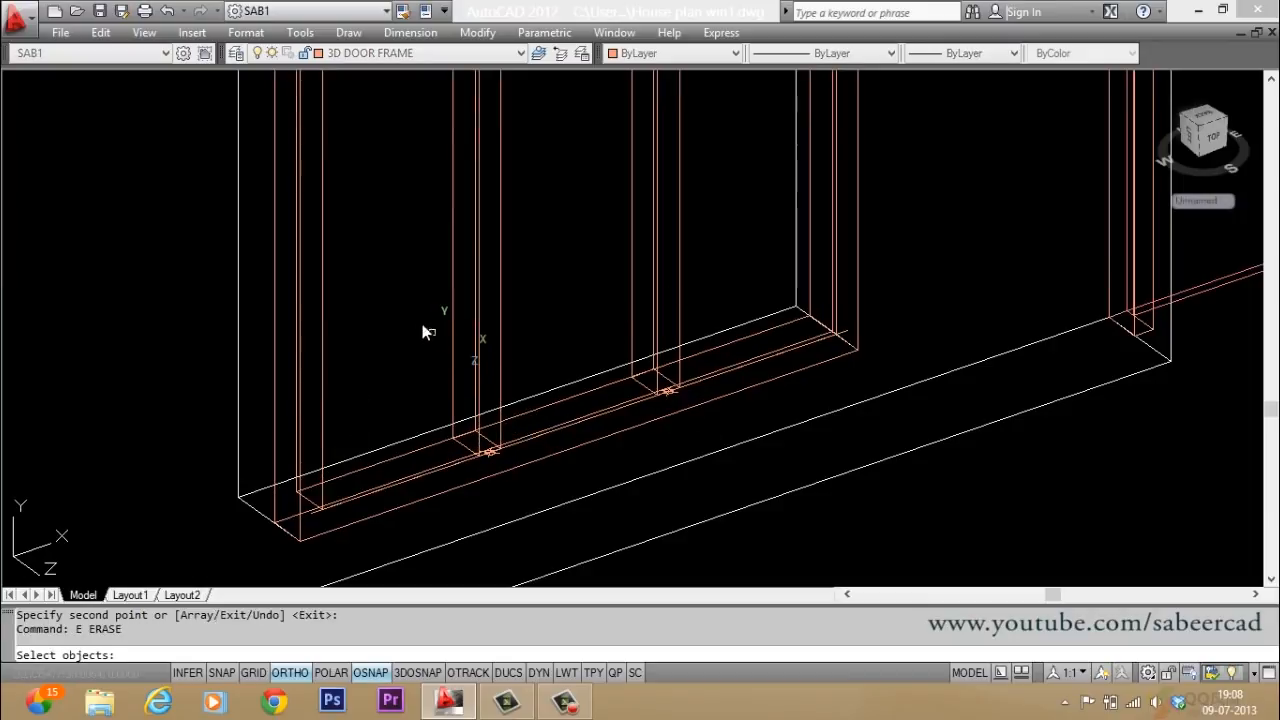
click(158, 169)
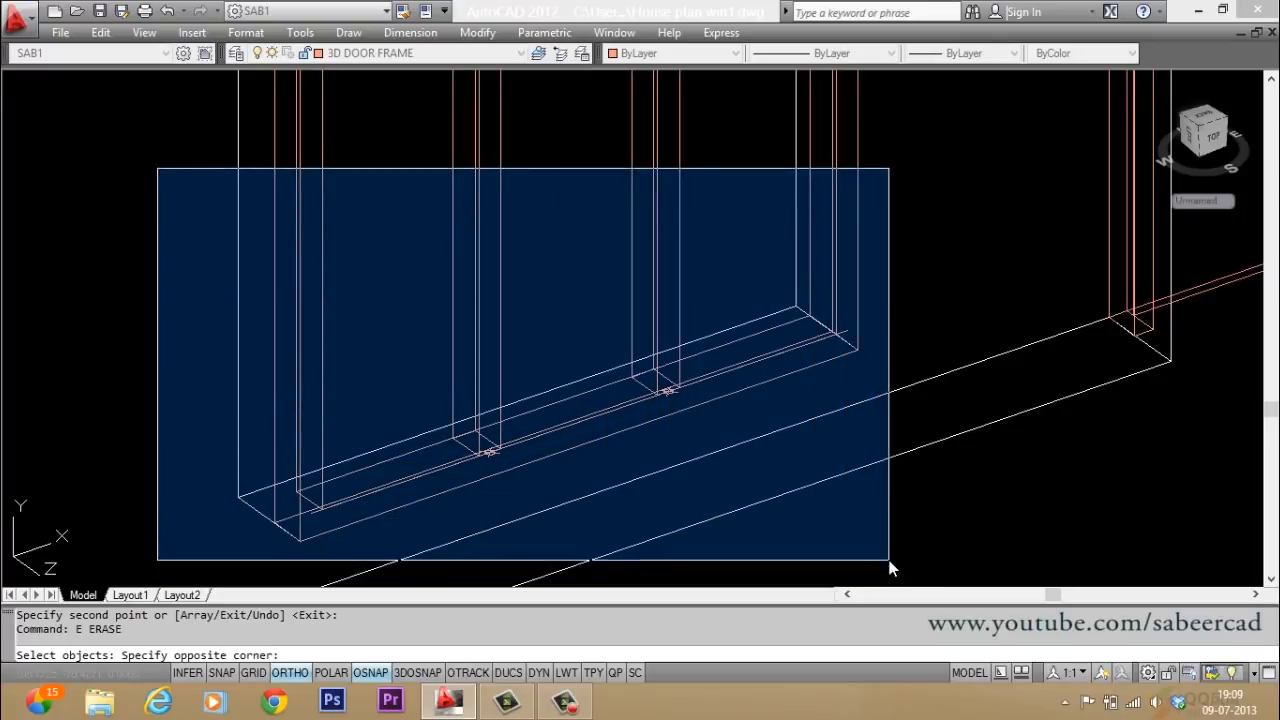
click(891, 556)
key(Return)
scroll(640, 540, down, 3)
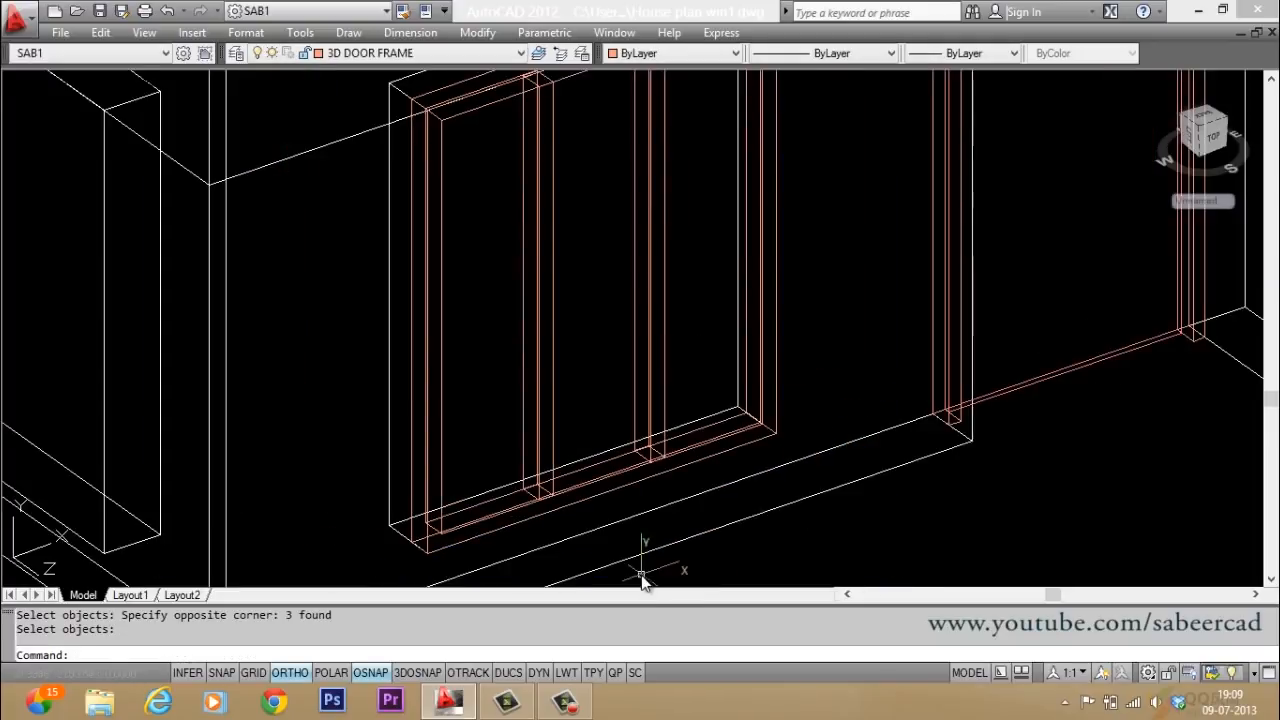
scroll(627, 525, up, 2)
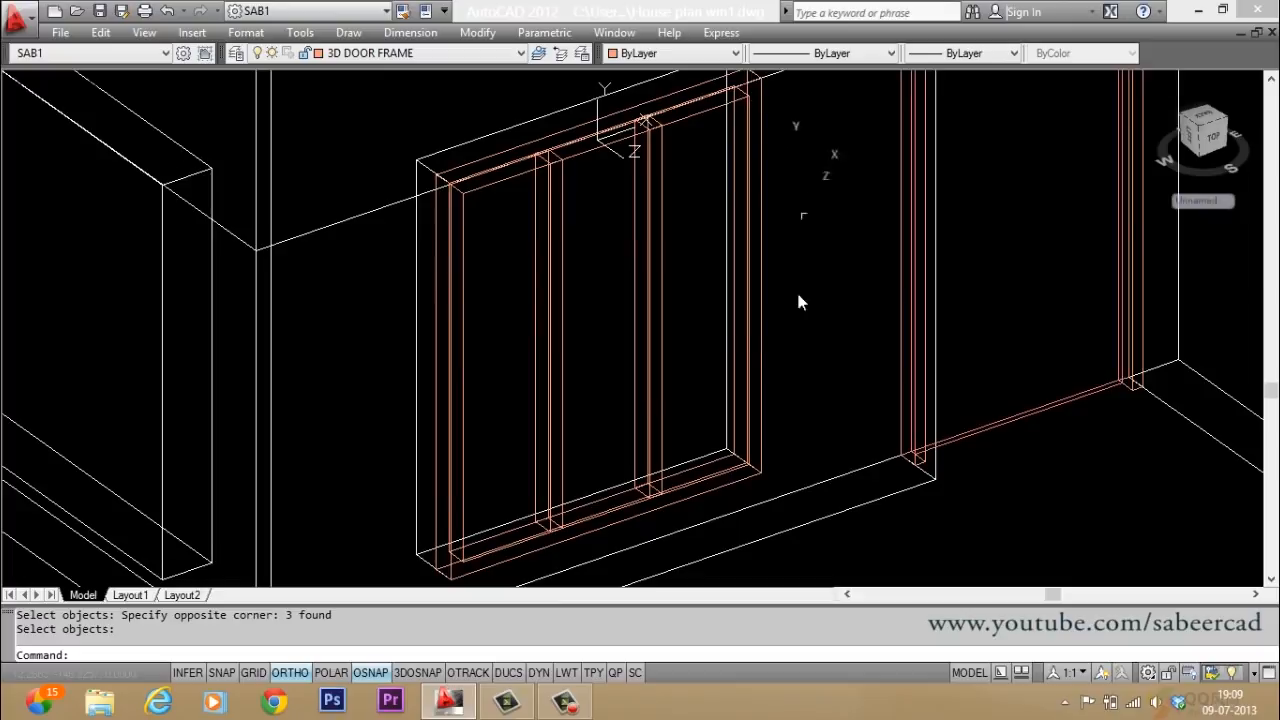
Step: Union the window frame and its two vertical dividers into a single solid
key(Escape)
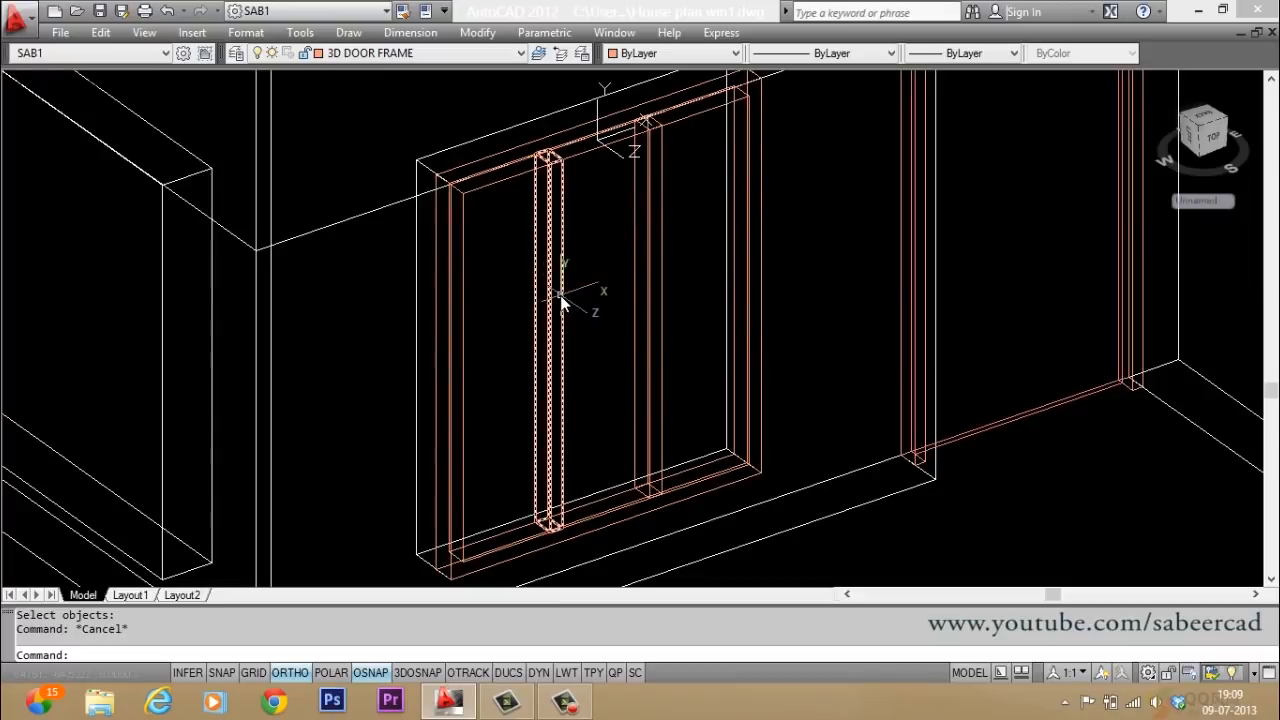
text(UNION)
key(Return)
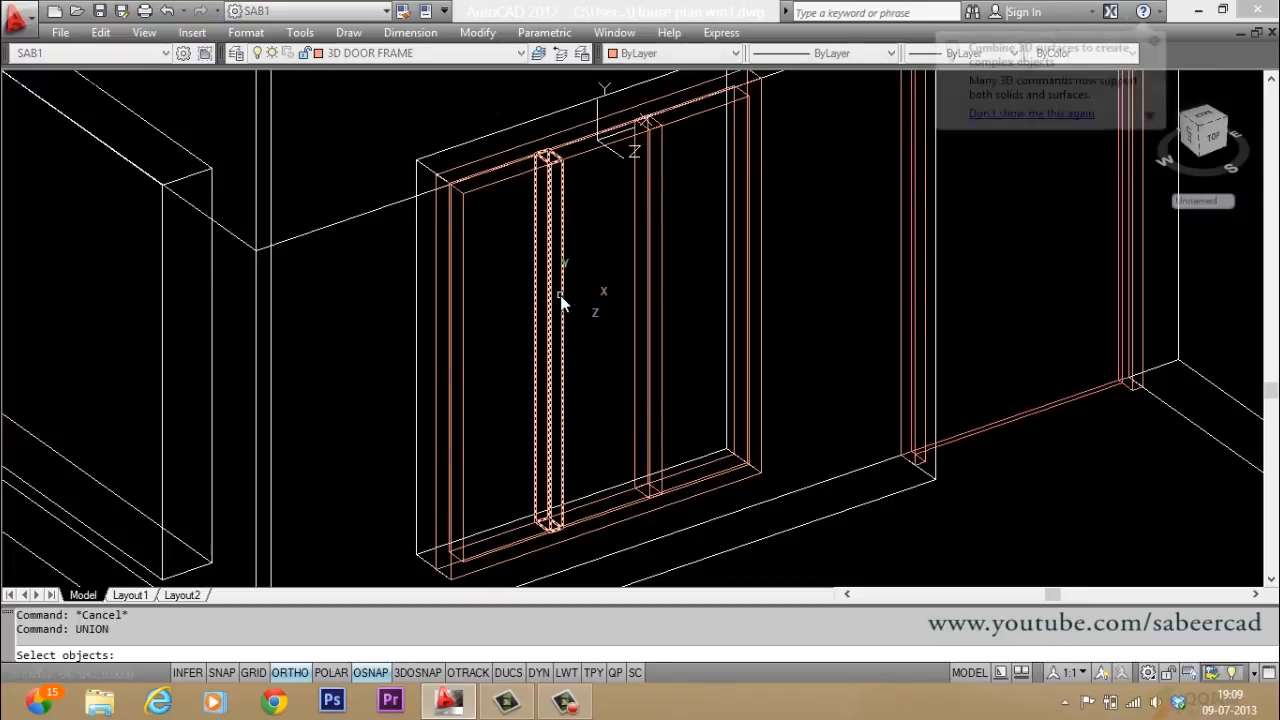
click(578, 156)
click(561, 172)
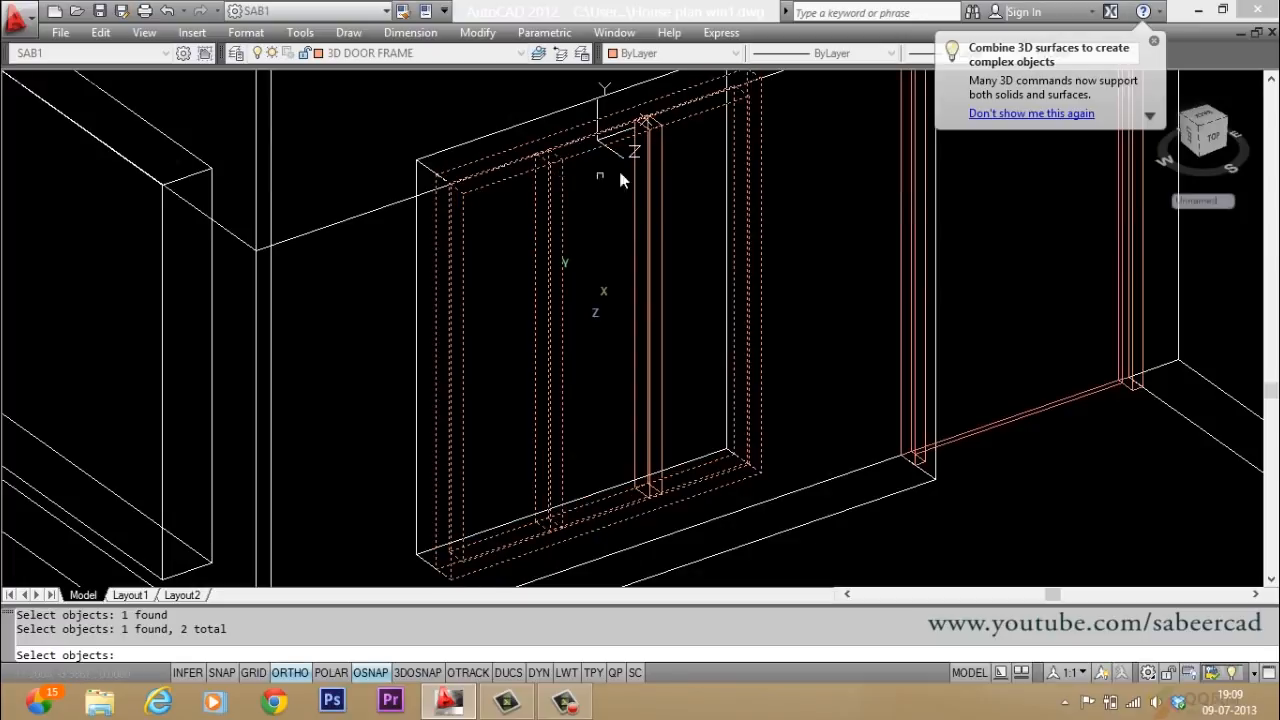
click(661, 168)
key(Return)
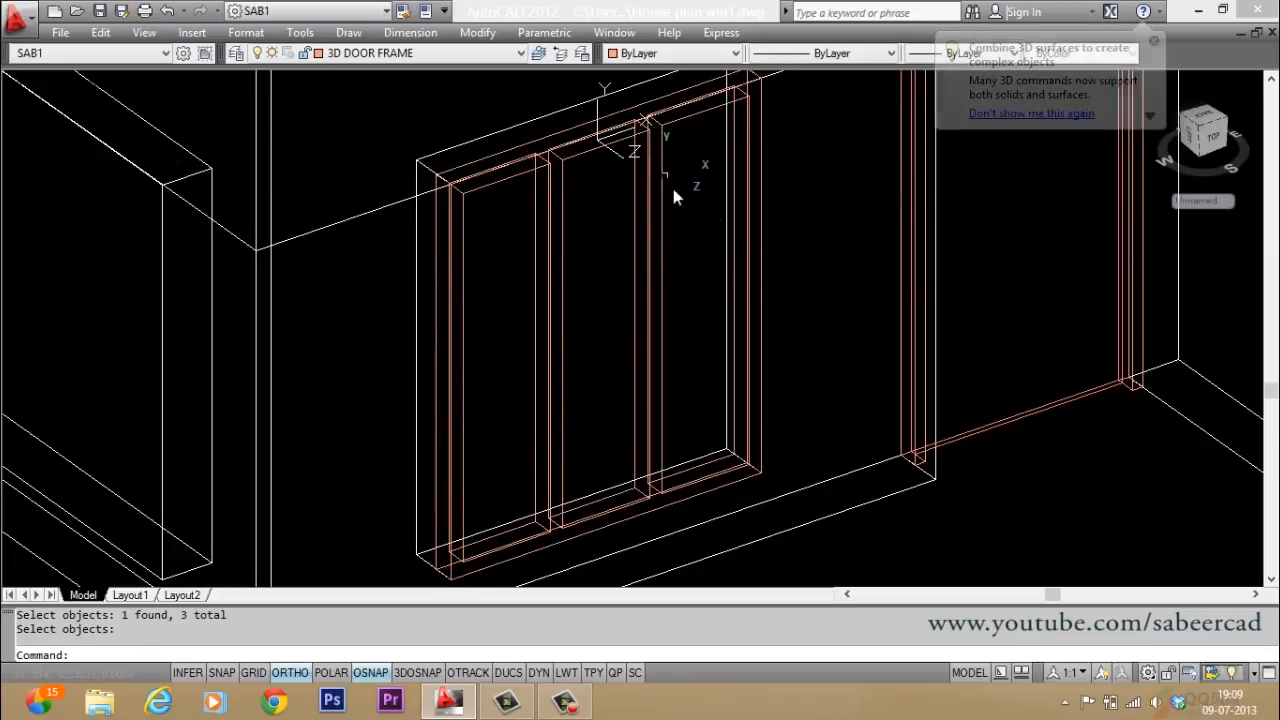
Step: Shade the model to examine the united window frame, and return to the wireframe display
key(Escape)
key(Escape)
key(ctrl+a)
text(SHADE)
key(Return)
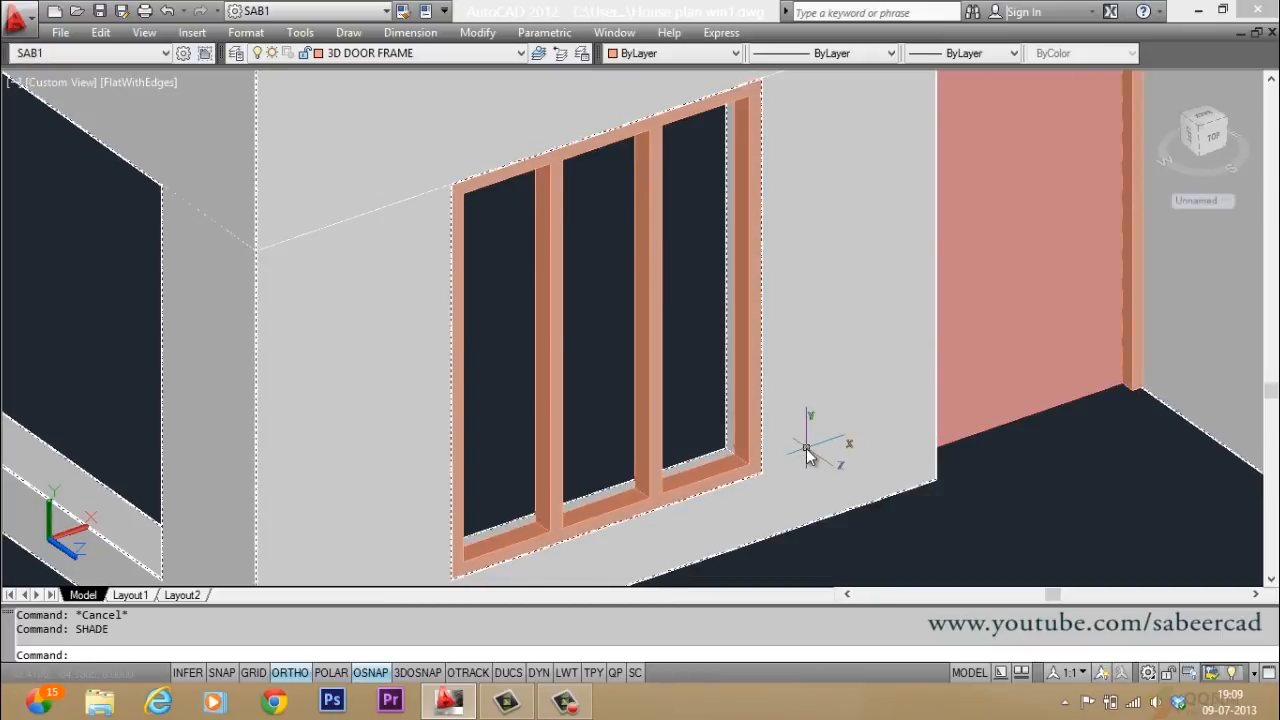
text(u)
key(Return)
key(Escape)
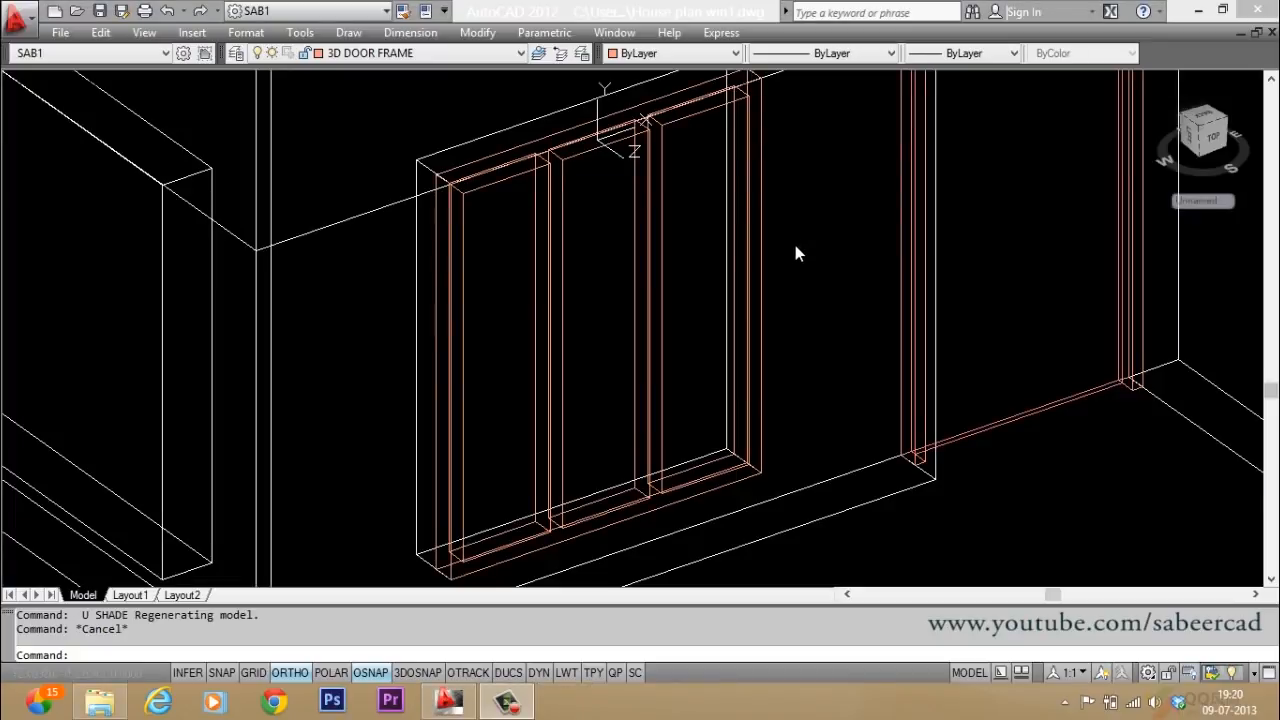
click(502, 240)
key(Escape)
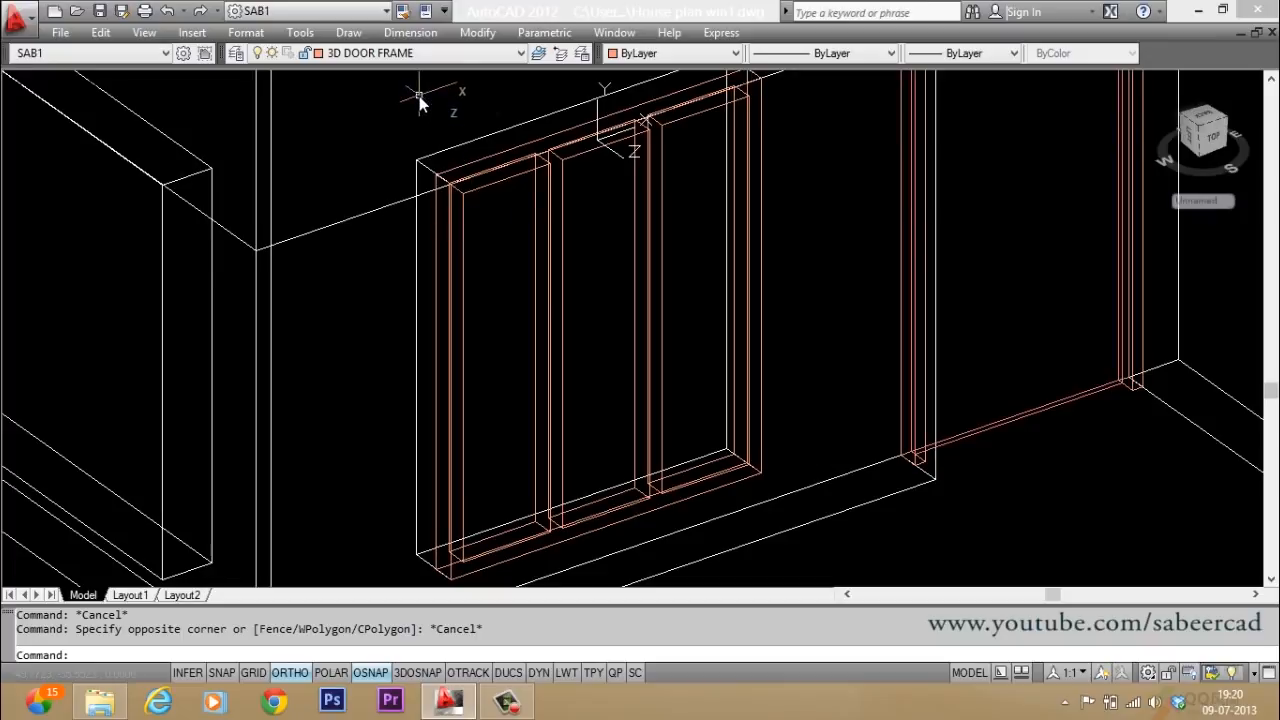
Step: Trace a closed polyline around the front edges of the window frame's left pane opening and select it to check the outline
scroll(466, 237, up, 2)
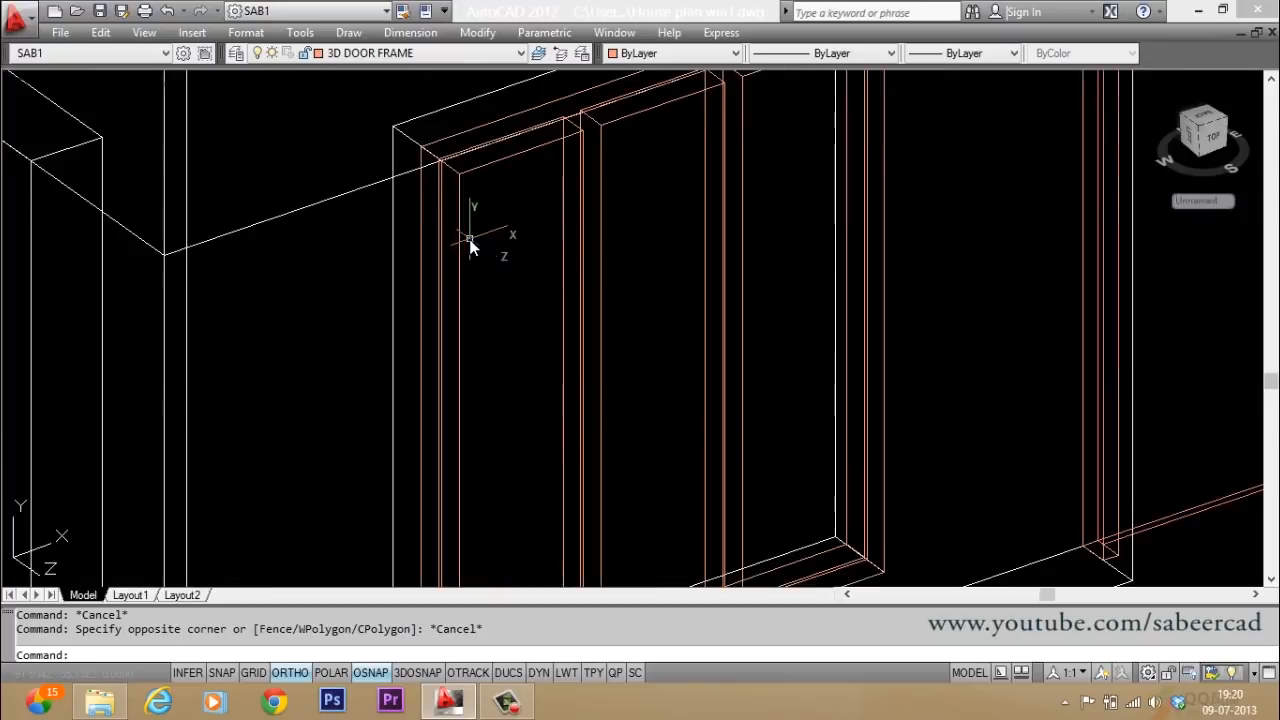
text(pl)
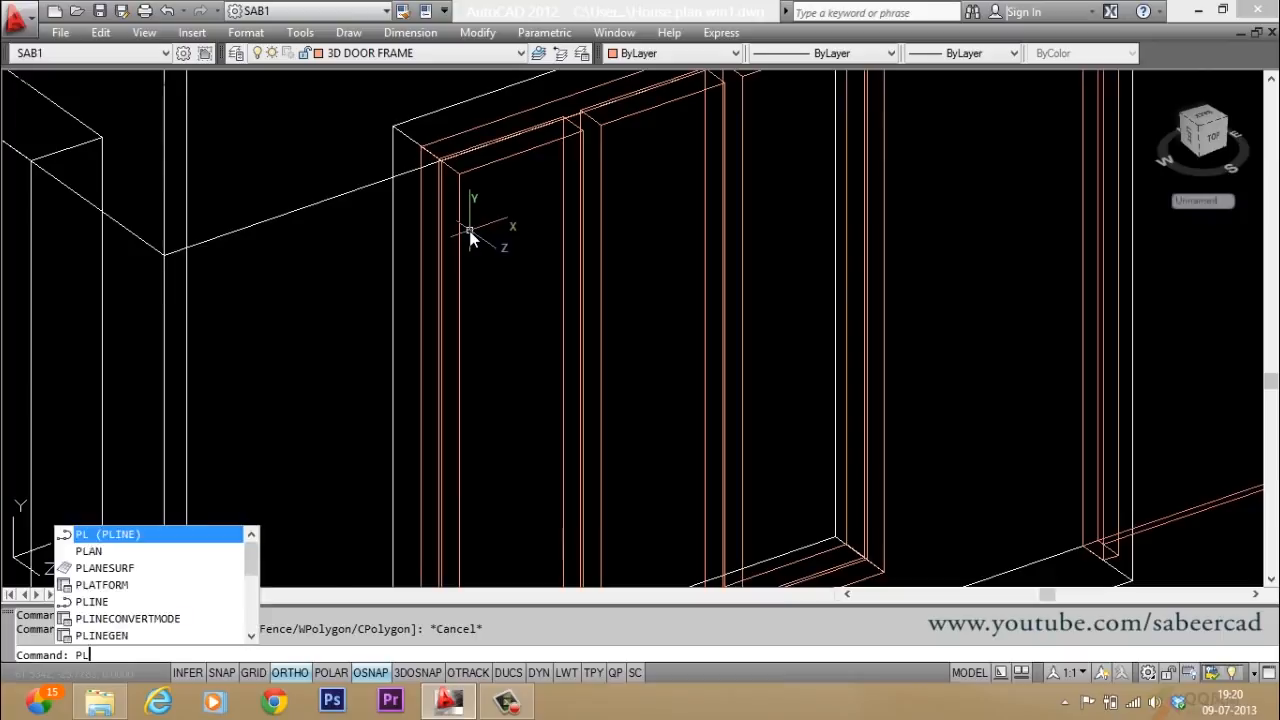
key(Return)
click(460, 174)
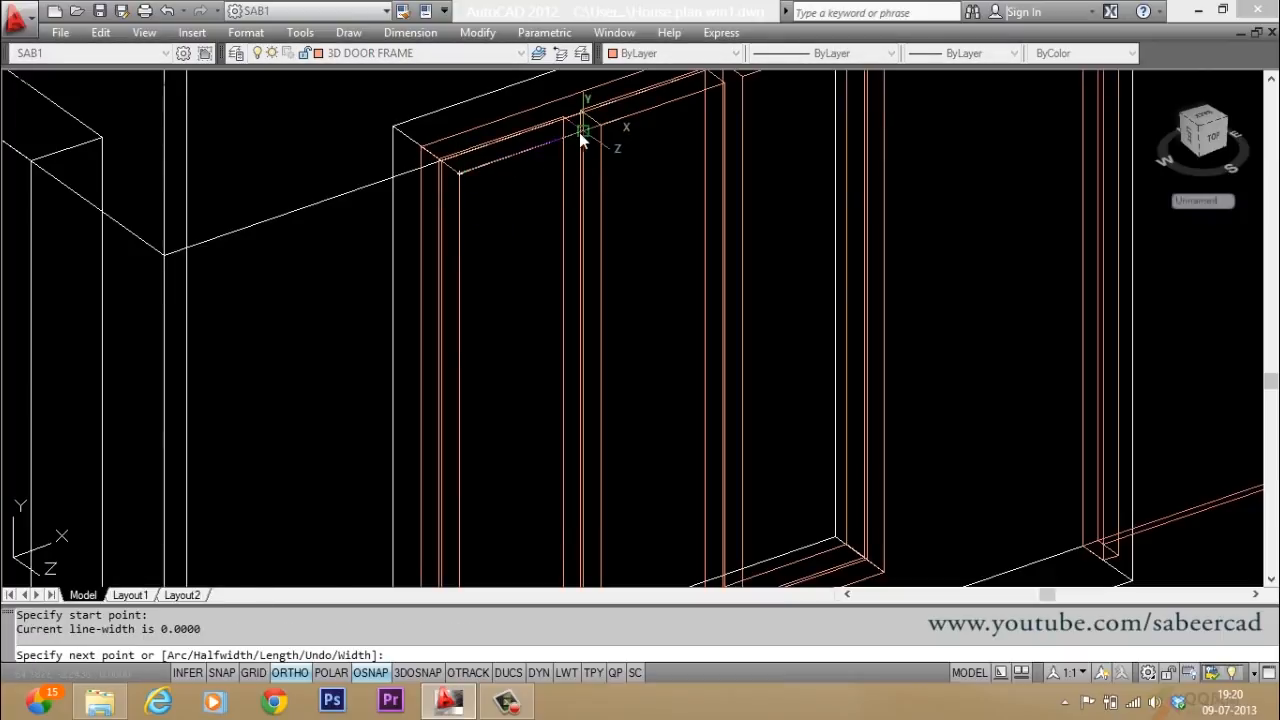
scroll(550, 150, down, 4)
scroll(558, 280, up, 5)
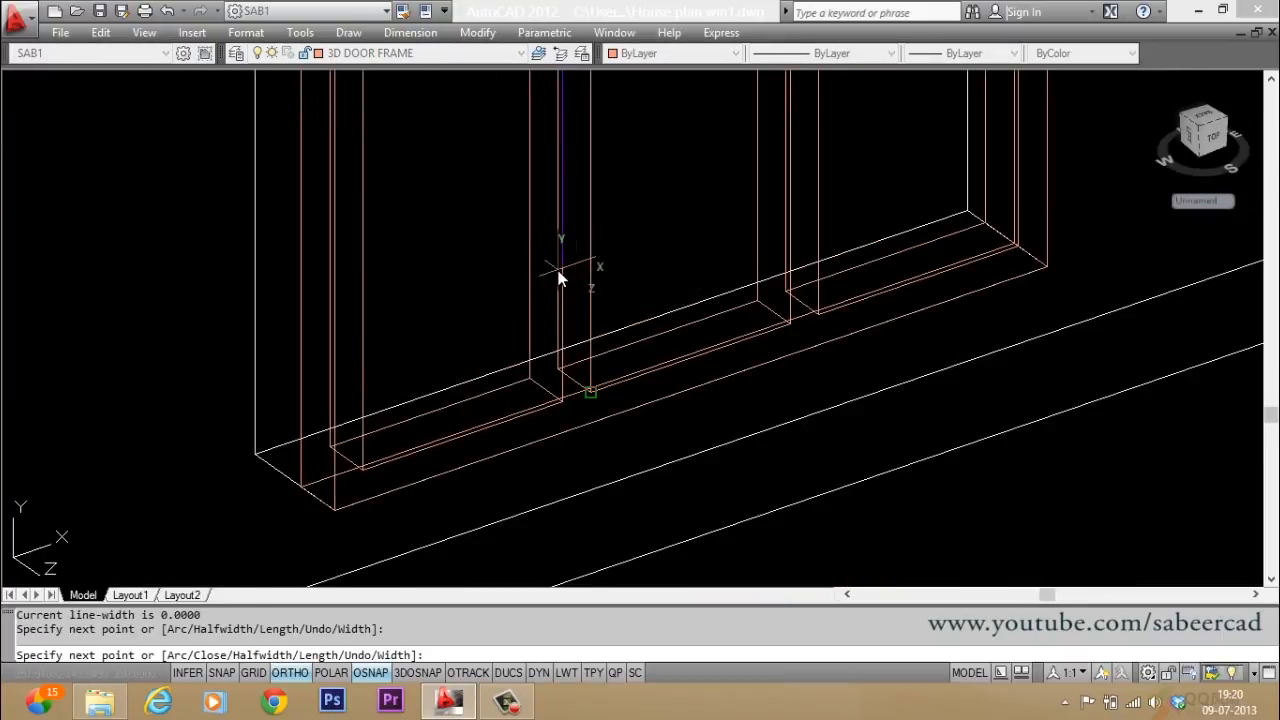
click(561, 408)
scroll(403, 516, down, 3)
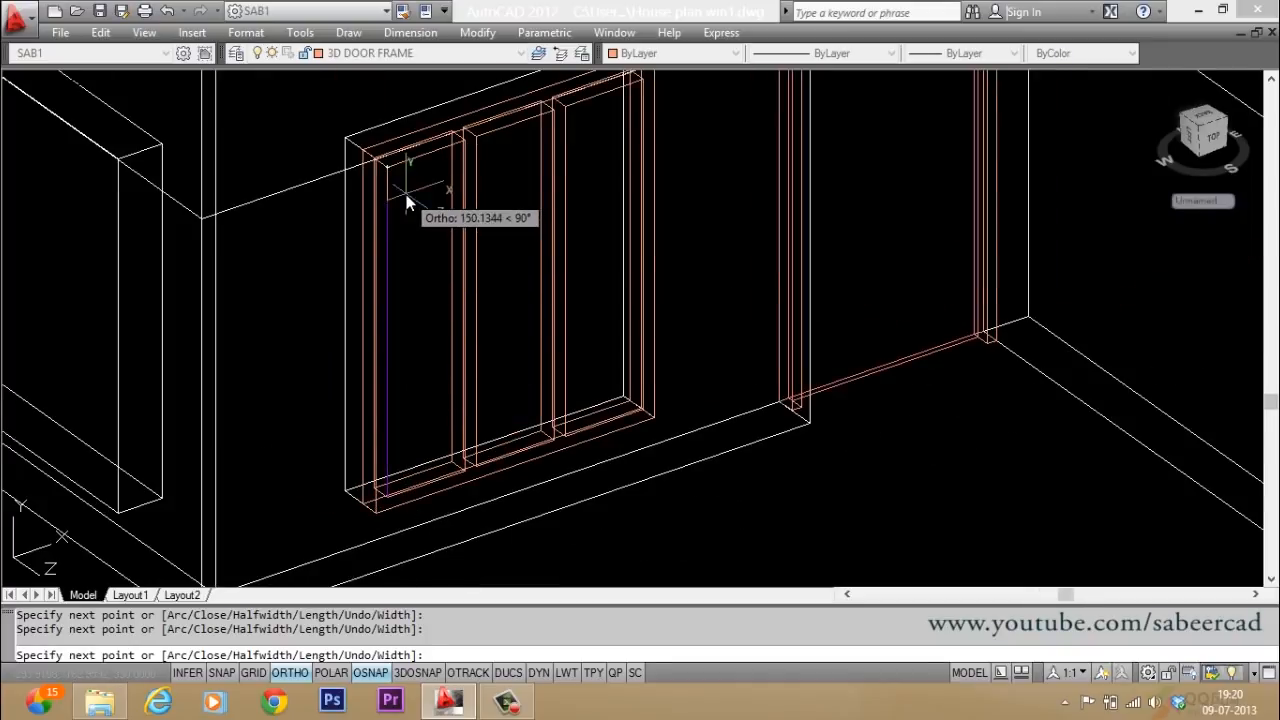
text(c)
key(Return)
scroll(419, 195, up, 2)
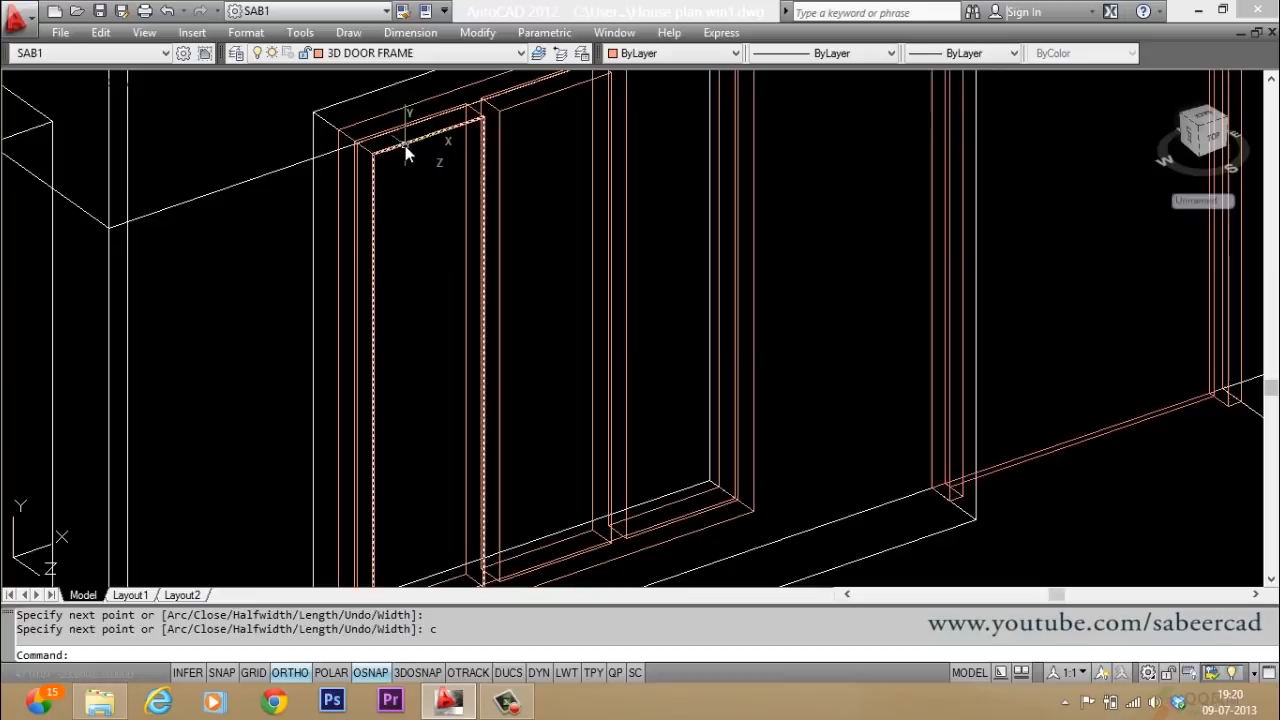
click(406, 152)
scroll(408, 150, down, 3)
scroll(408, 163, up, 2)
key(Escape)
key(Escape)
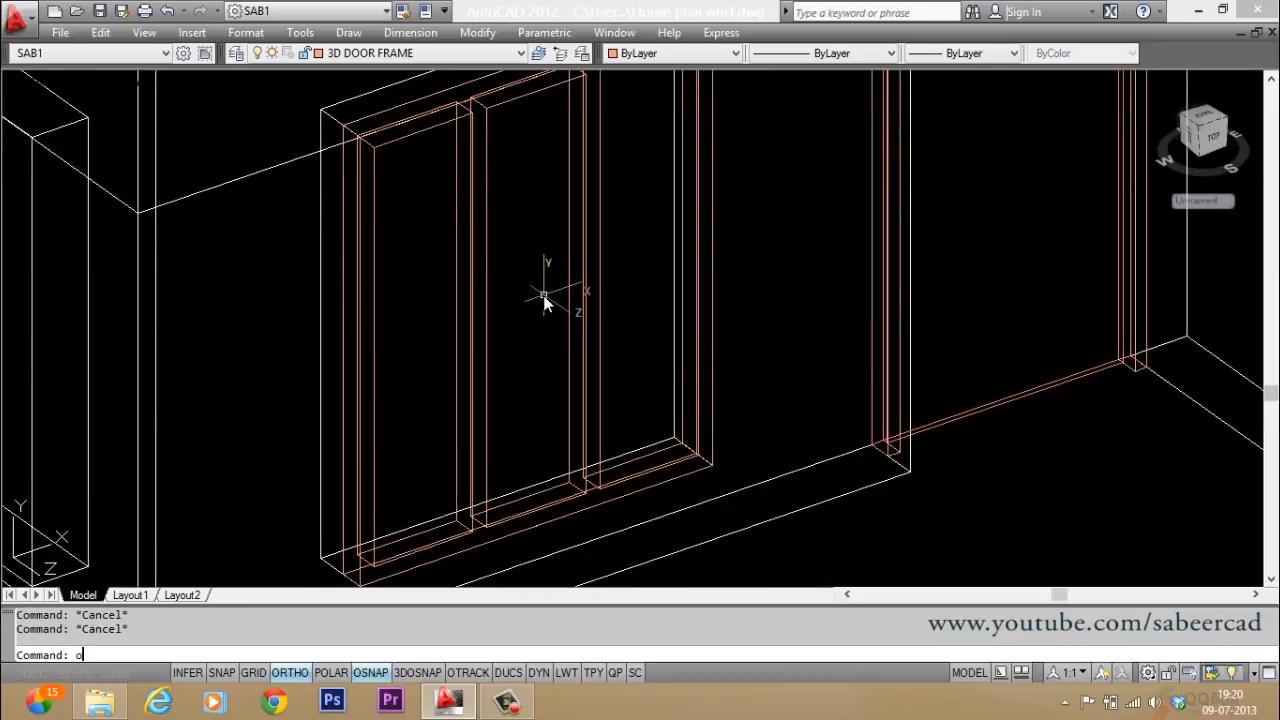
Step: Offset the left pane's closed polyline inward by 8
key(Return)
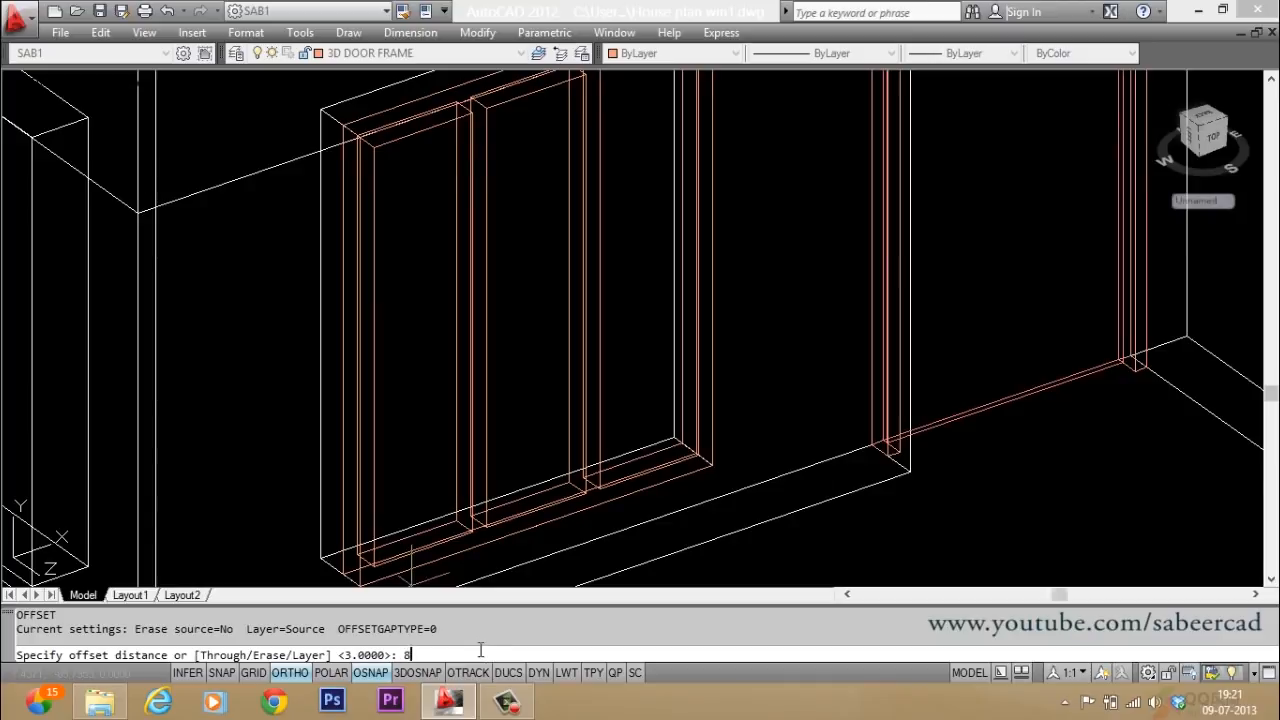
text(8)
key(Return)
click(409, 136)
click(421, 189)
key(Escape)
key(Escape)
key(Escape)
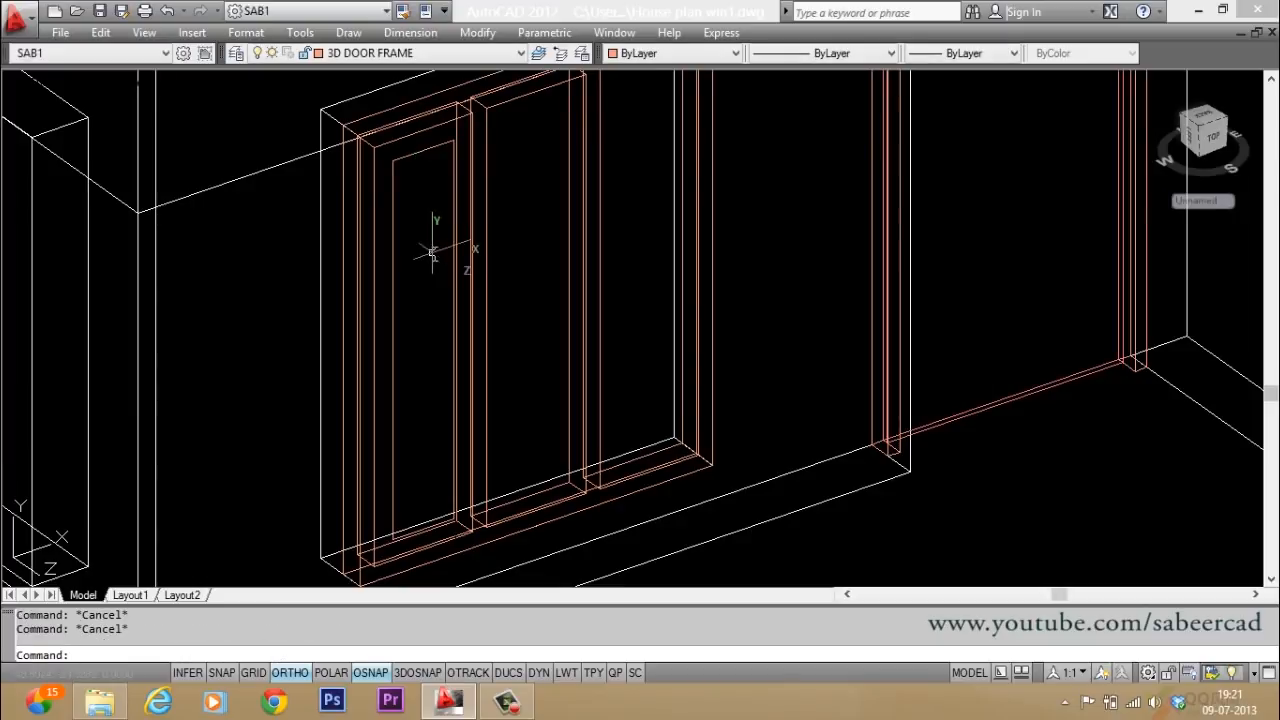
Step: Extrude the left pane's outer and inner rectangular outlines together by -2.5
scroll(428, 140, up, 3)
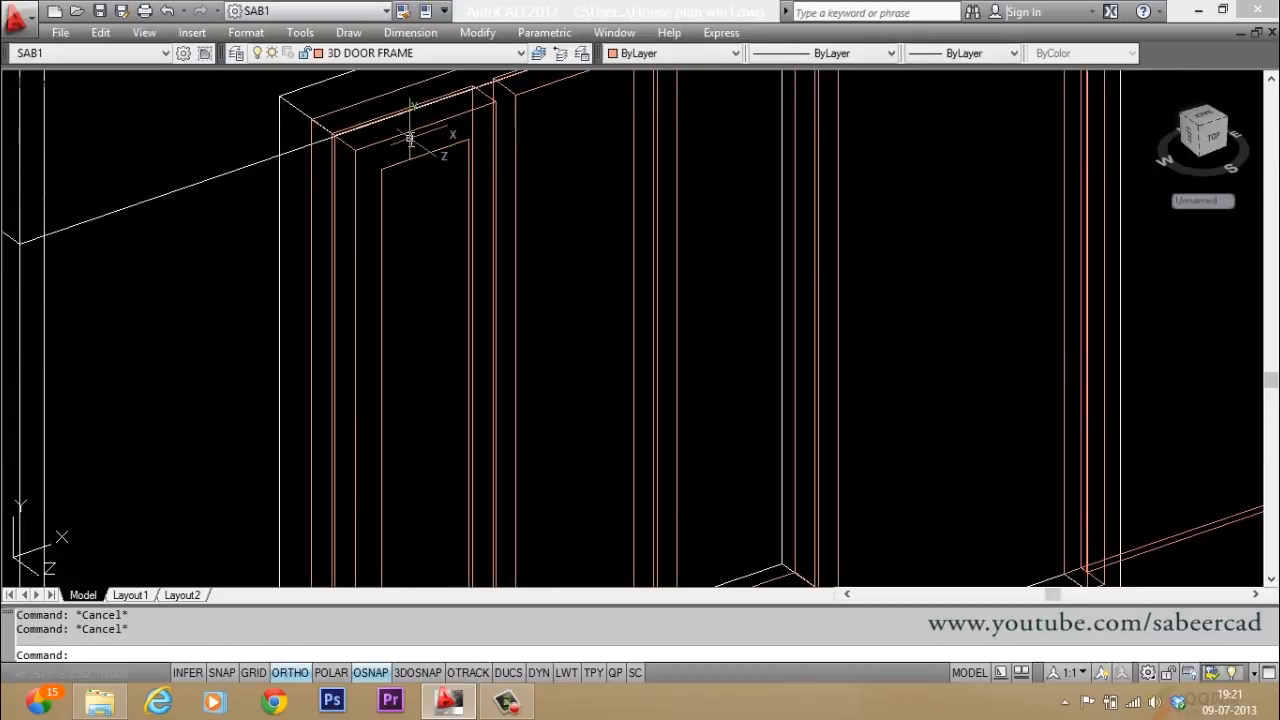
text(ext)
key(Return)
click(409, 150)
click(409, 134)
key(Return)
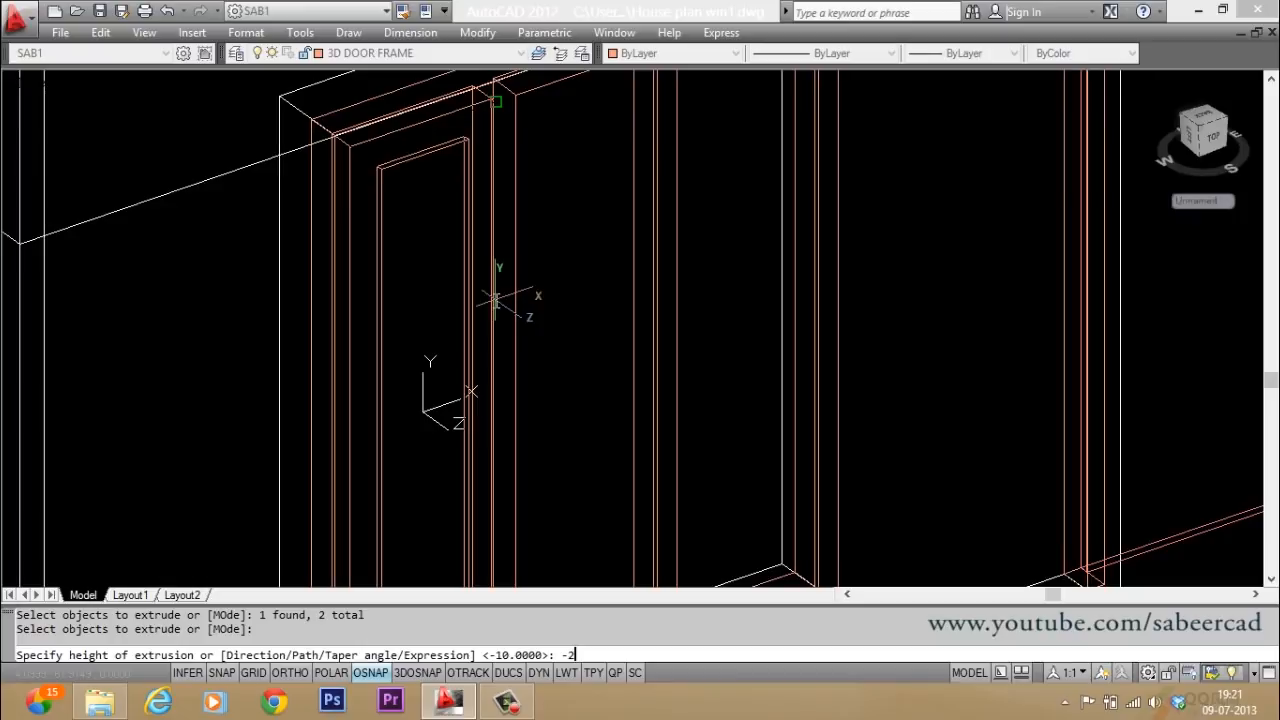
key(Return)
key(F8)
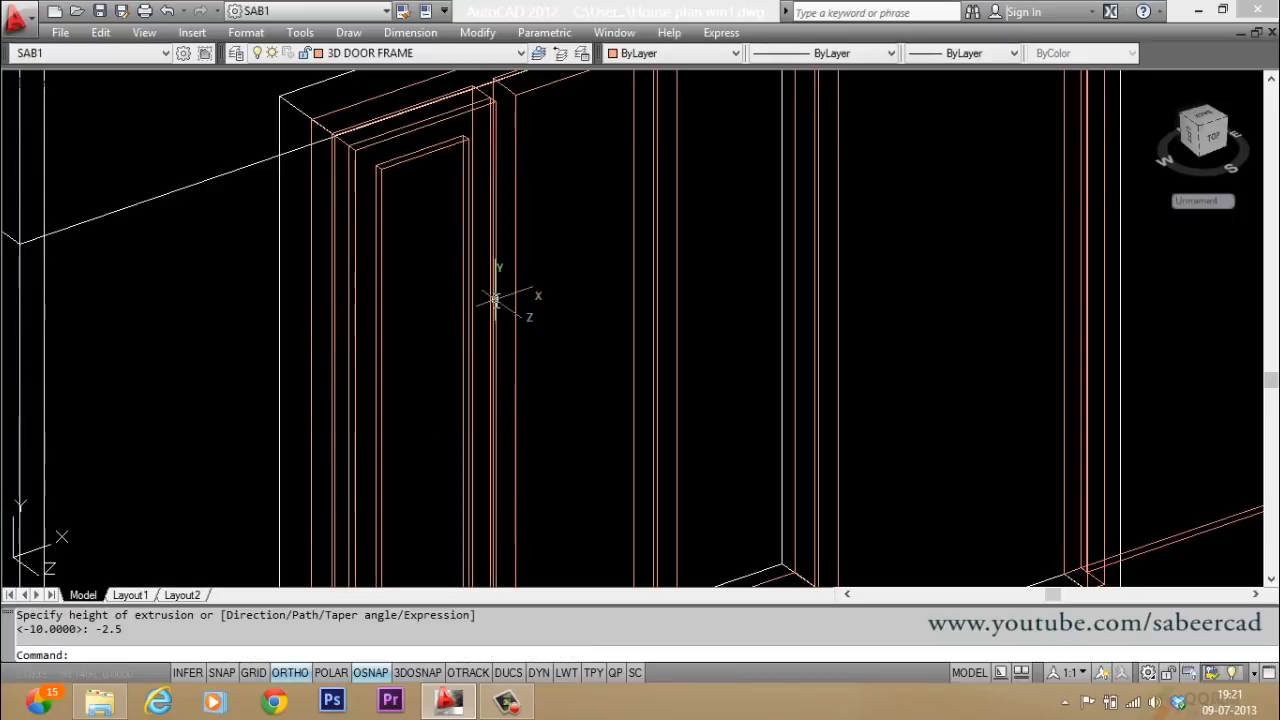
Step: Shade the model to examine the extruded left pane panel, and return to the wireframe display
scroll(435, 237, down, 1)
key(Escape)
key(Escape)
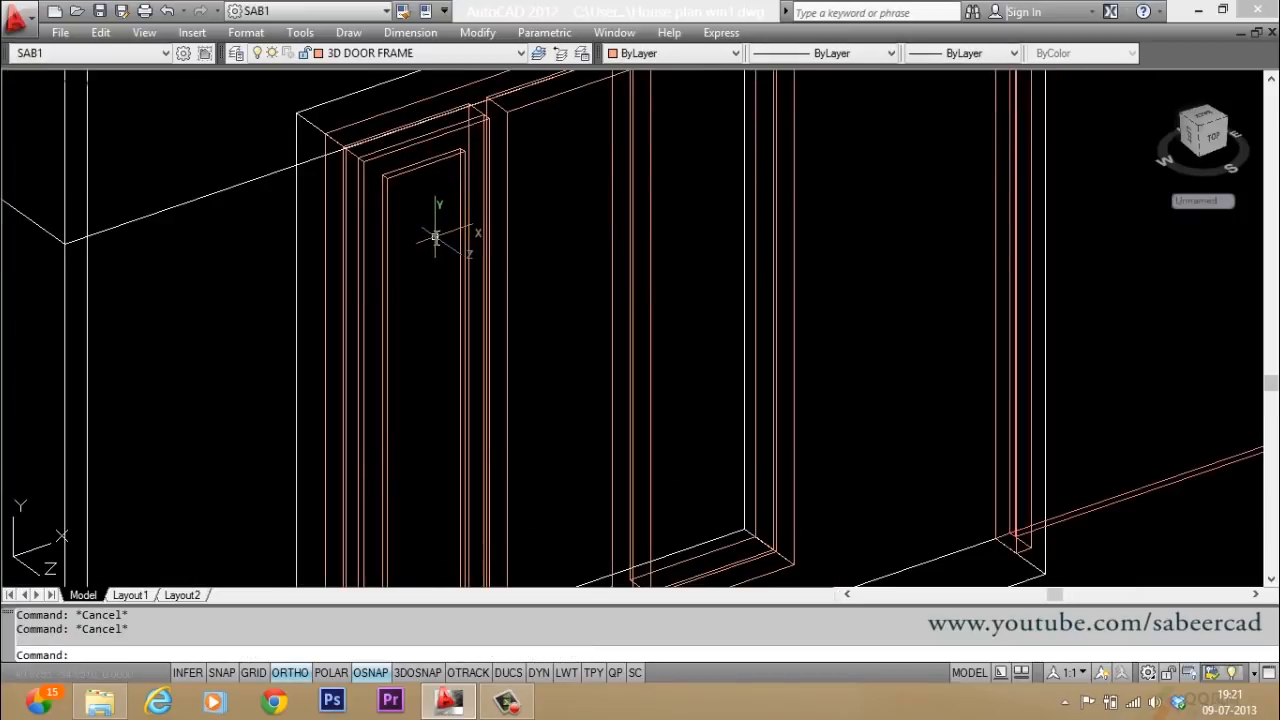
key(Return)
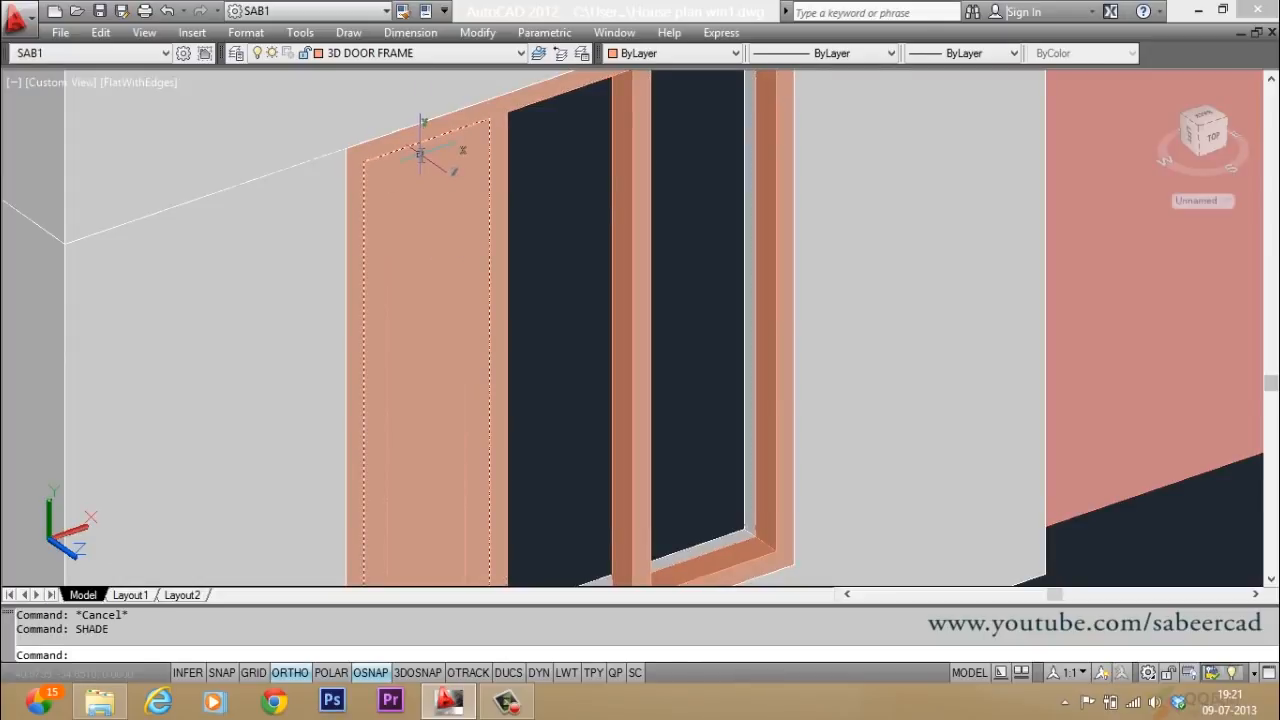
text(u)
key(Return)
key(Escape)
key(Escape)
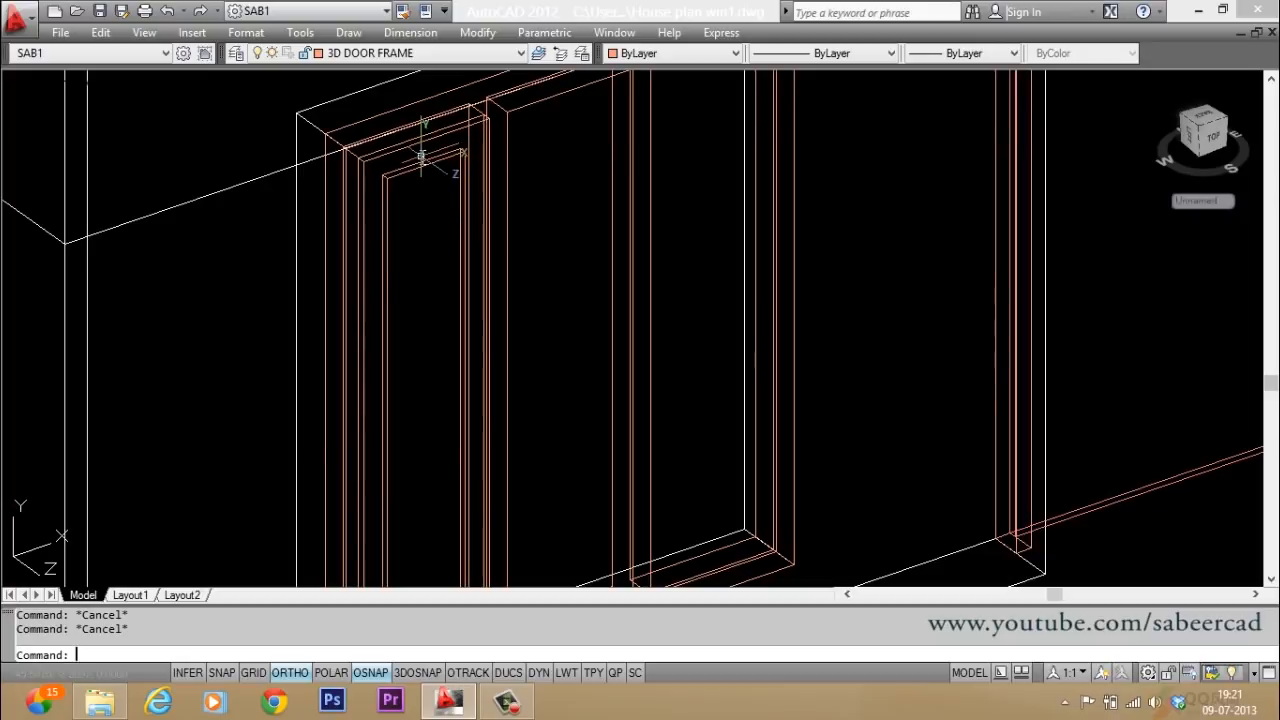
Step: Subtract the inner extruded panel from the outer one to form a hollow sash in the left pane
text(su)
key(Return)
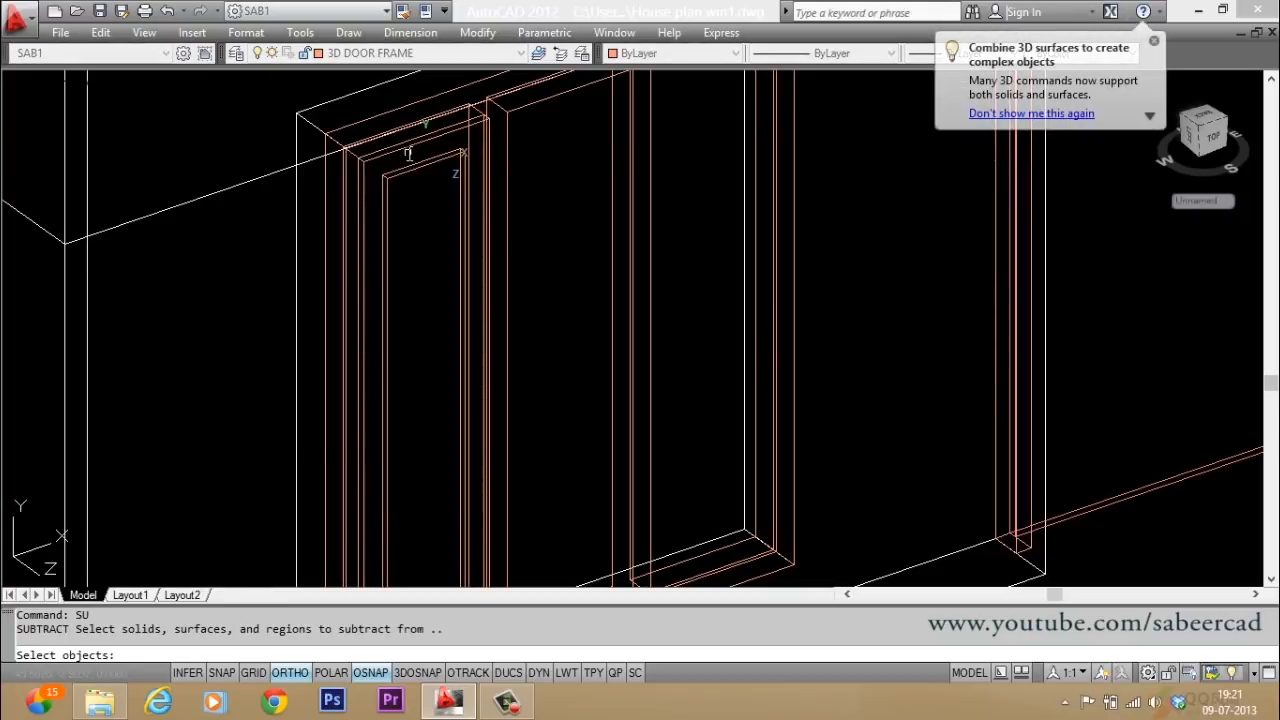
scroll(407, 150, up, 3)
click(402, 131)
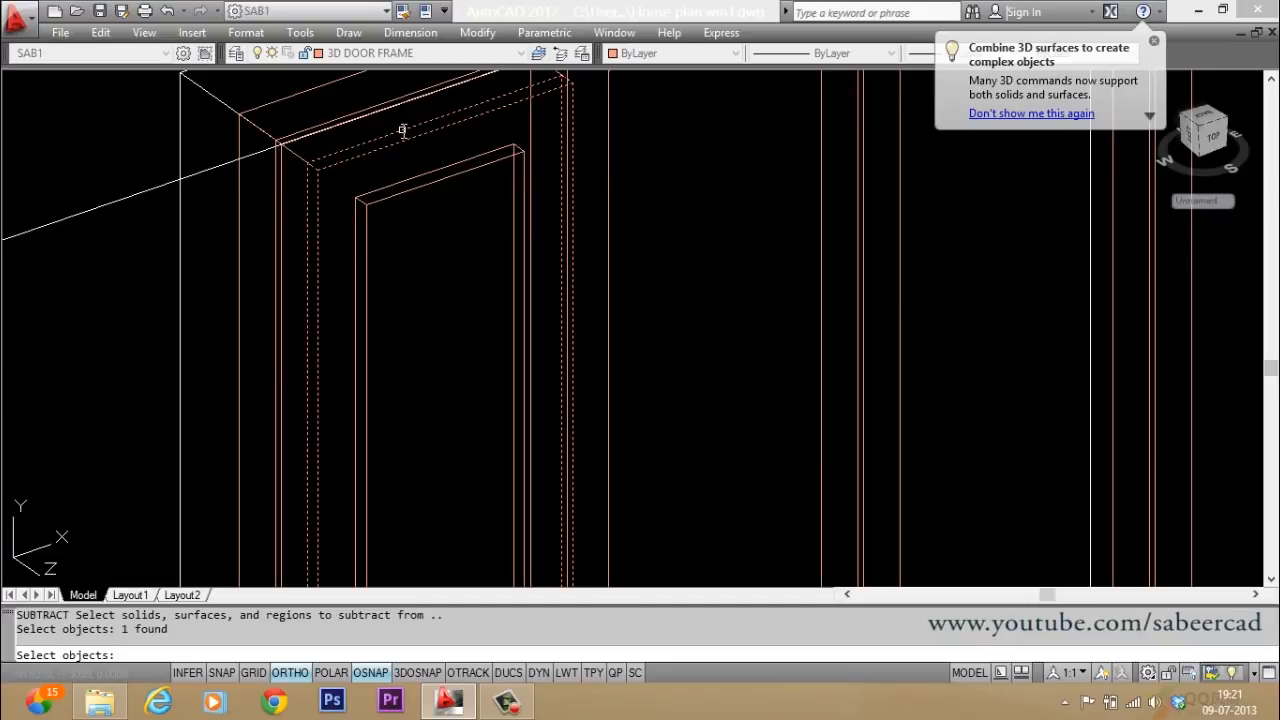
key(Return)
click(422, 186)
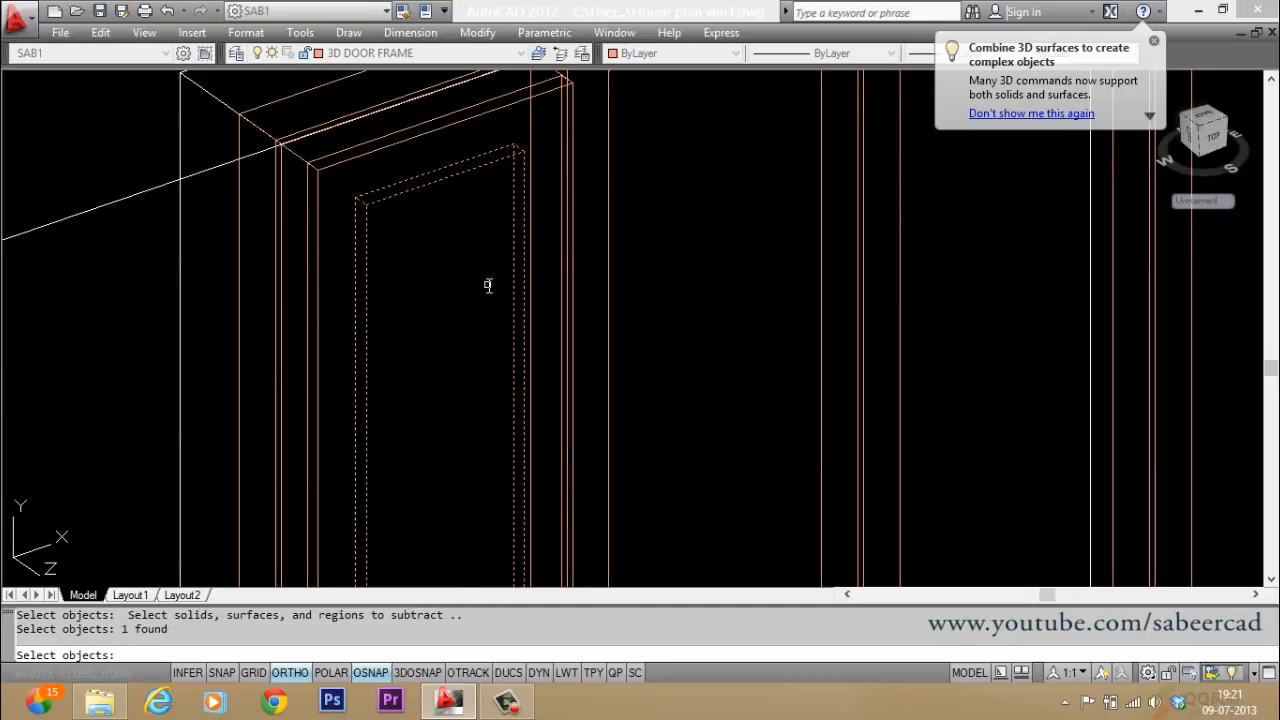
key(Return)
scroll(440, 240, down, 3)
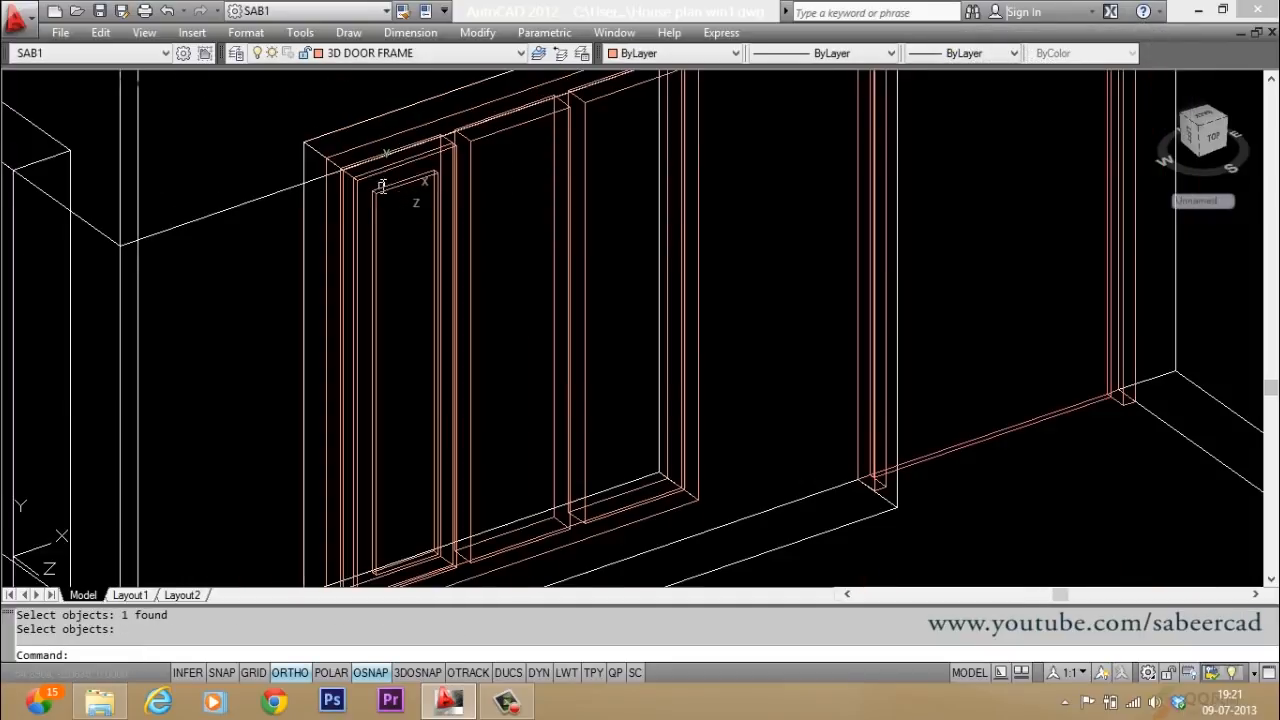
Step: Shade the model to examine the opening in the left pane's sash, and return to the wireframe display
scroll(393, 170, down, 2)
key(Escape)
key(Escape)
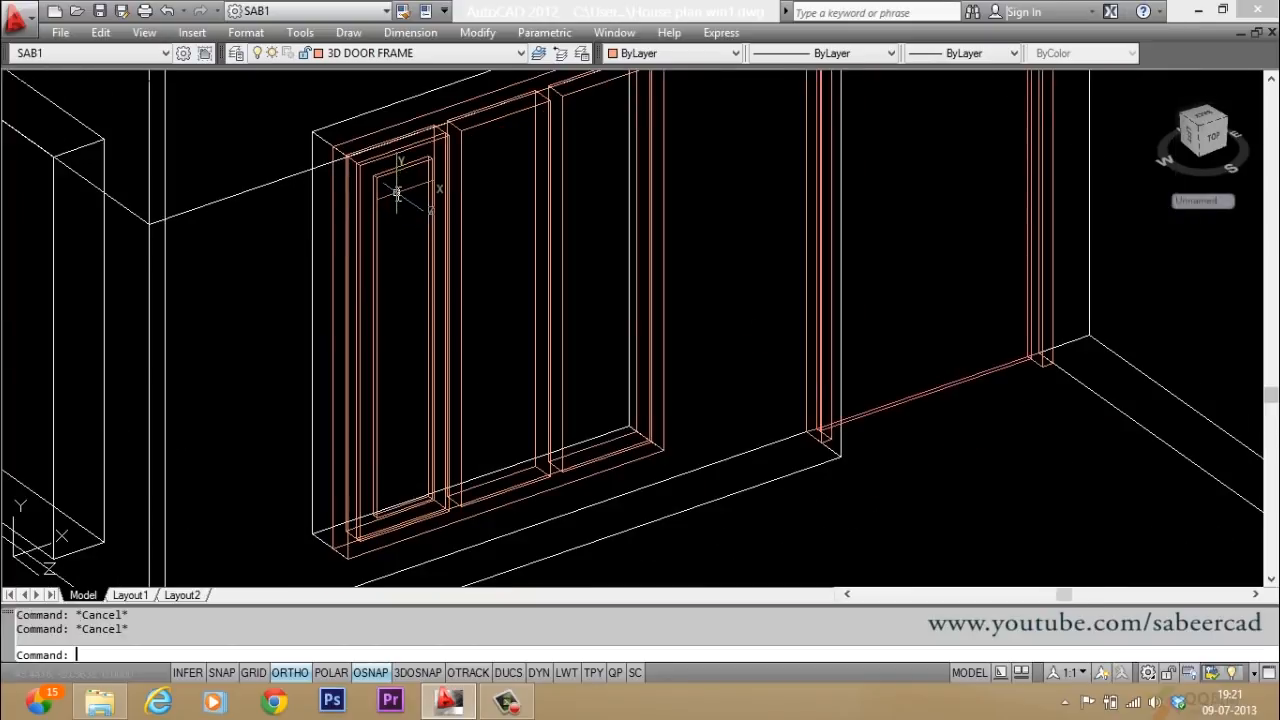
key(Return)
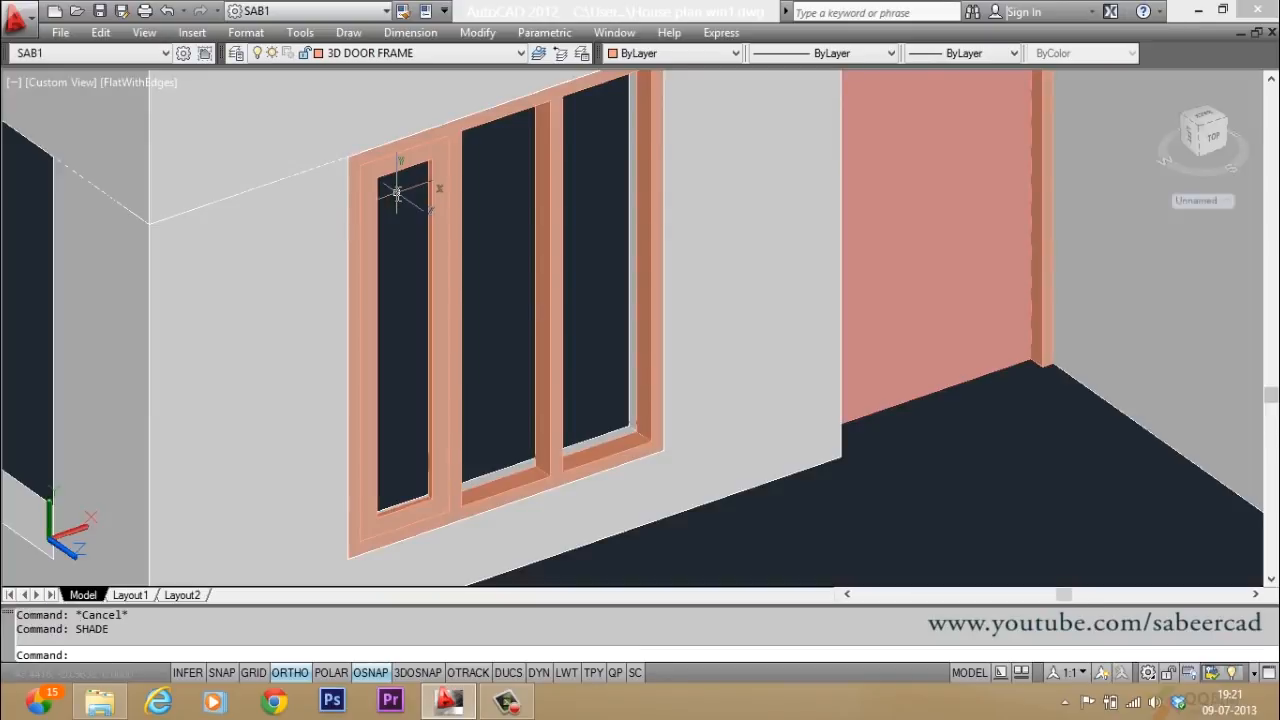
scroll(420, 220, up, 2)
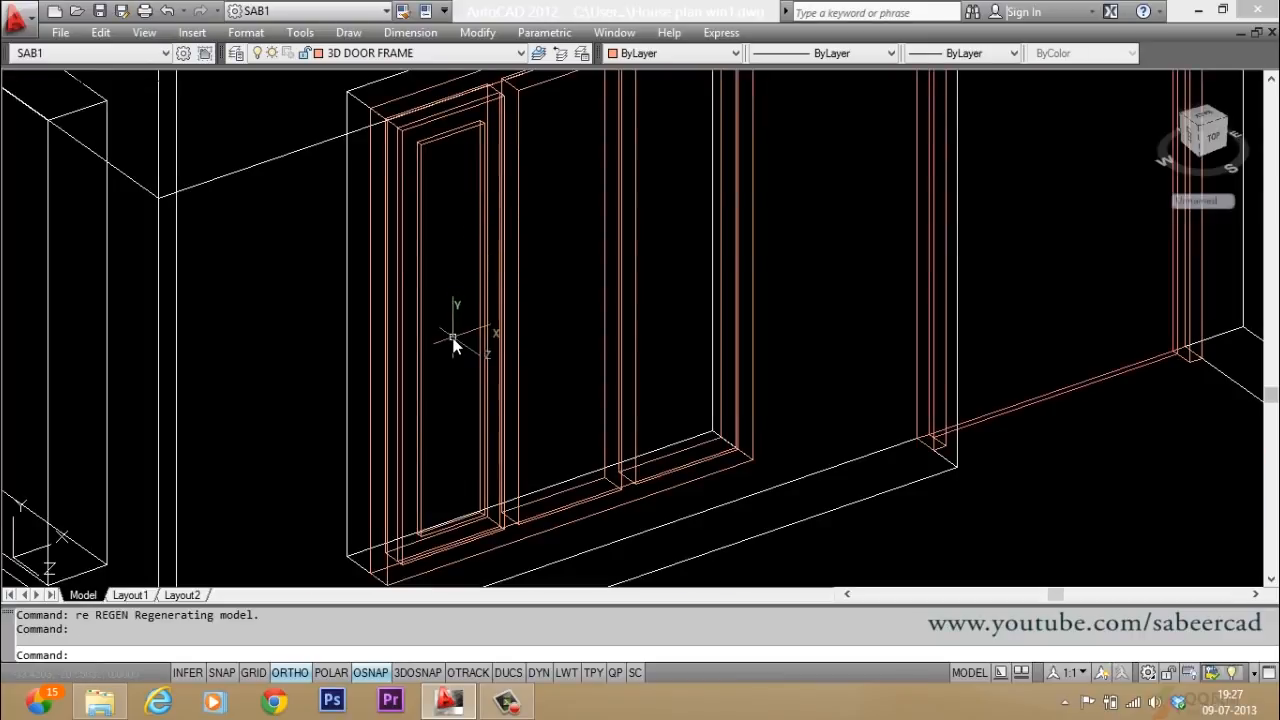
scroll(445, 148, down, 2)
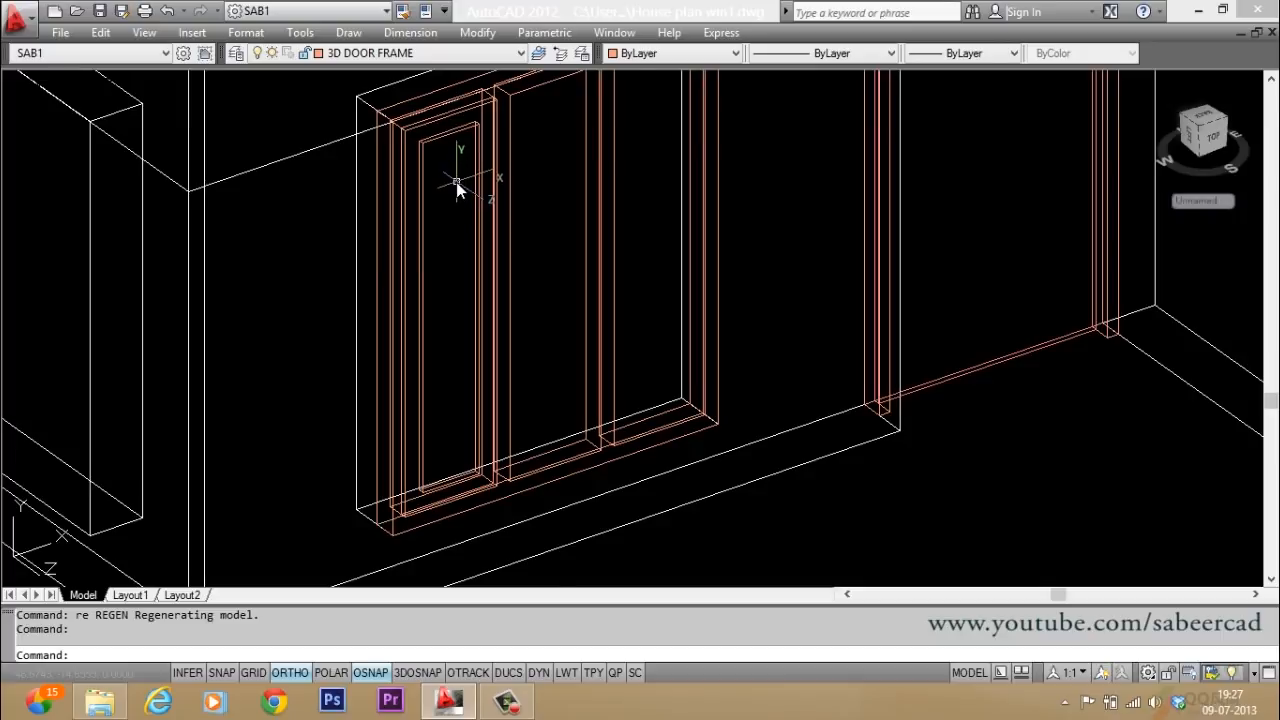
Step: Draw a vertical polyline from the midpoint of the sash opening's upper edge, perpendicular to its lower edge
scroll(456, 190, up, 3)
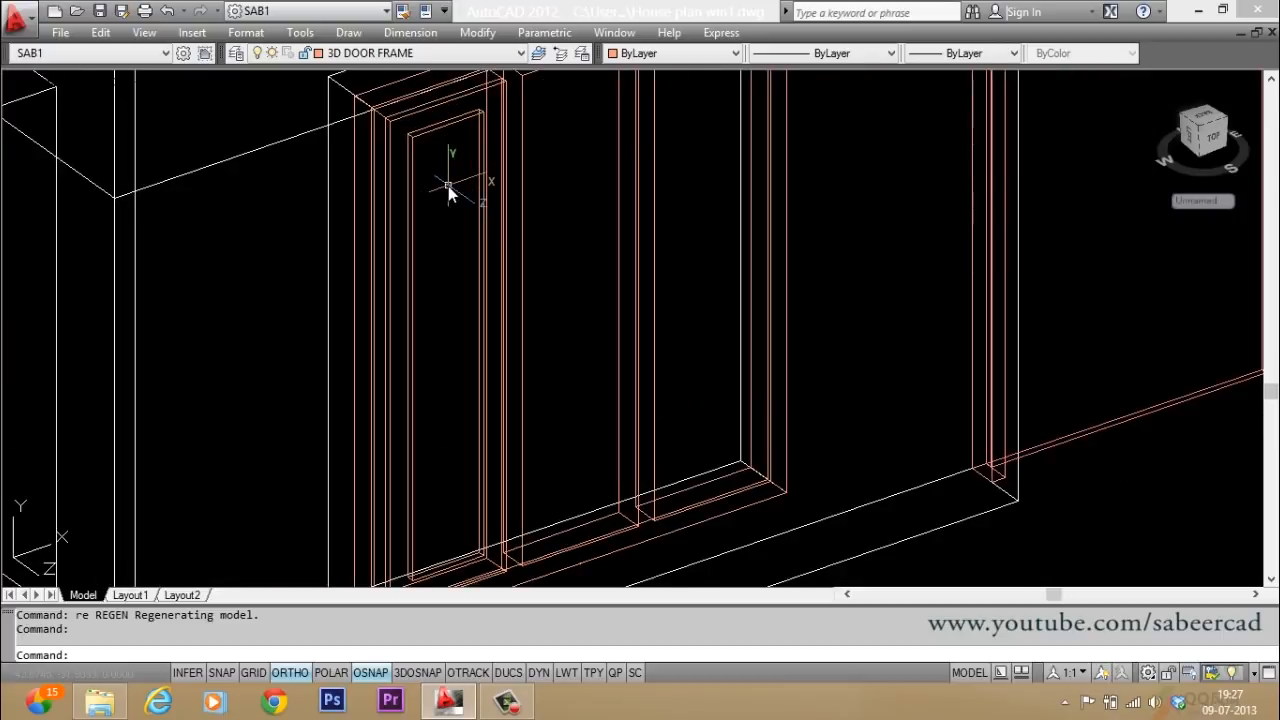
text(pl)
key(Return)
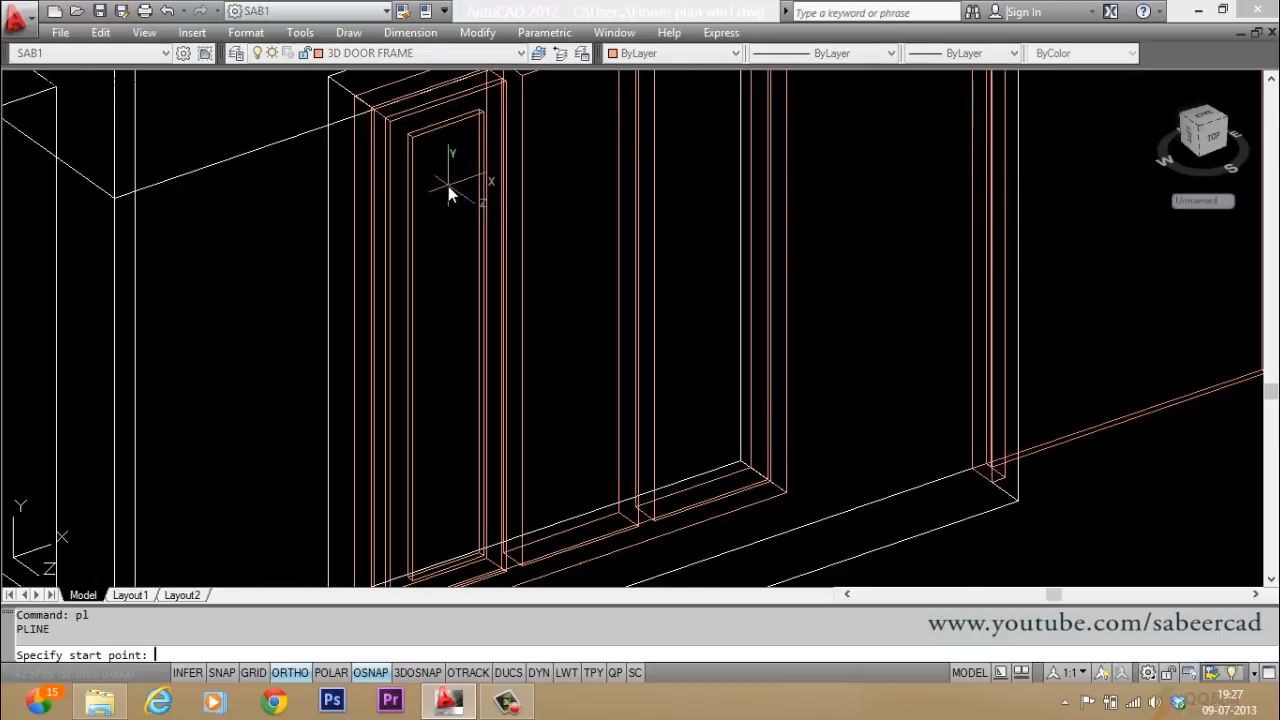
click(446, 114)
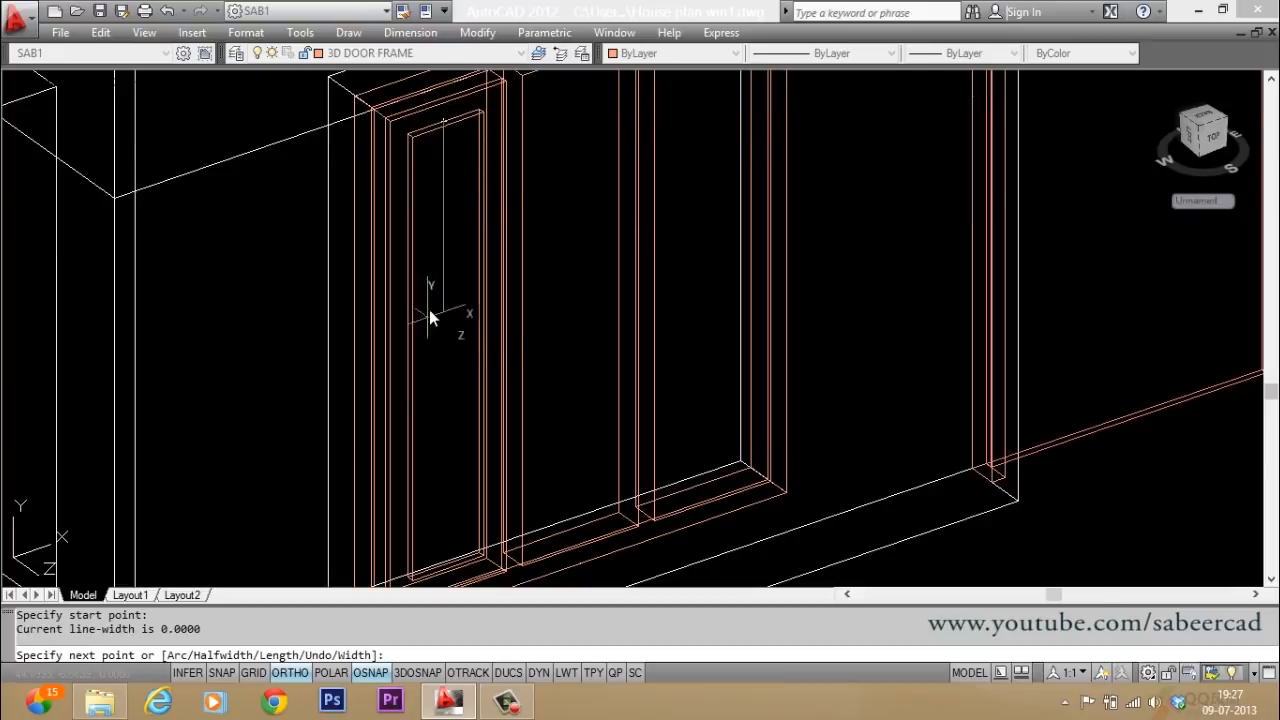
scroll(429, 312, down, 3)
scroll(448, 455, up, 3)
shift+right_click(400, 305)
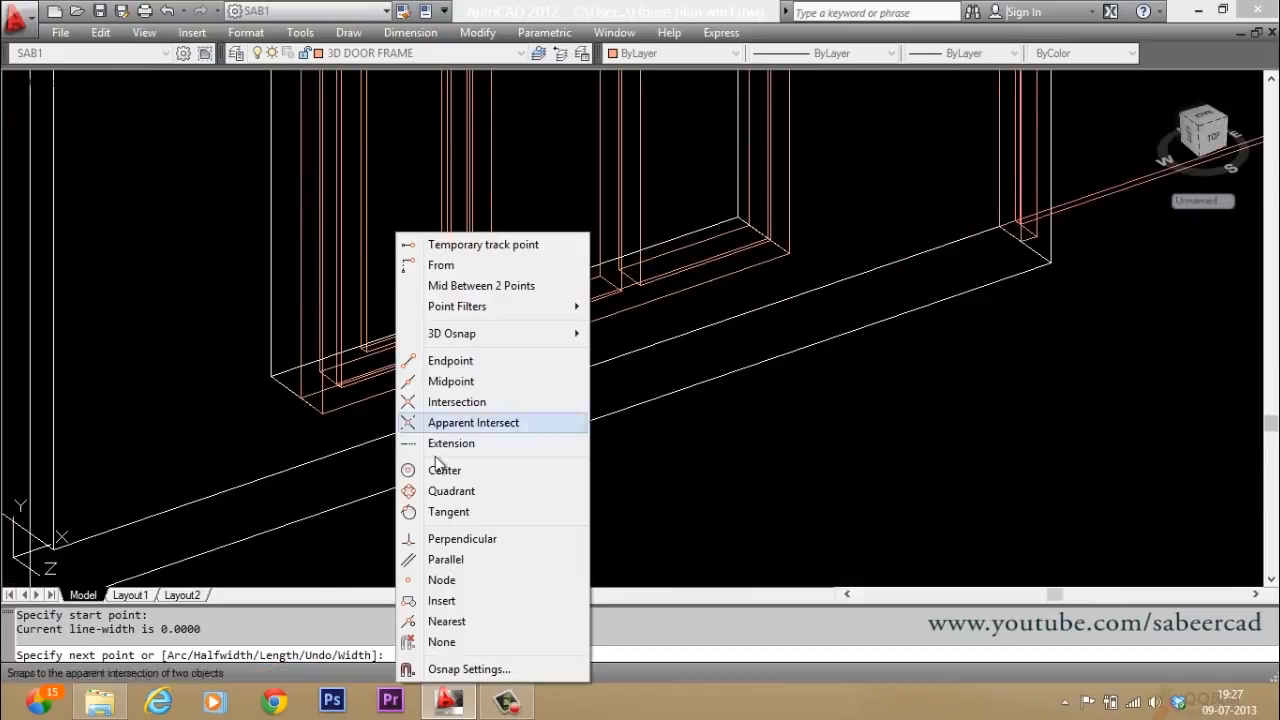
click(447, 541)
scroll(425, 365, down, 2)
click(417, 374)
key(Return)
scroll(440, 478, down, 3)
scroll(440, 478, down, 2)
scroll(445, 355, up, 5)
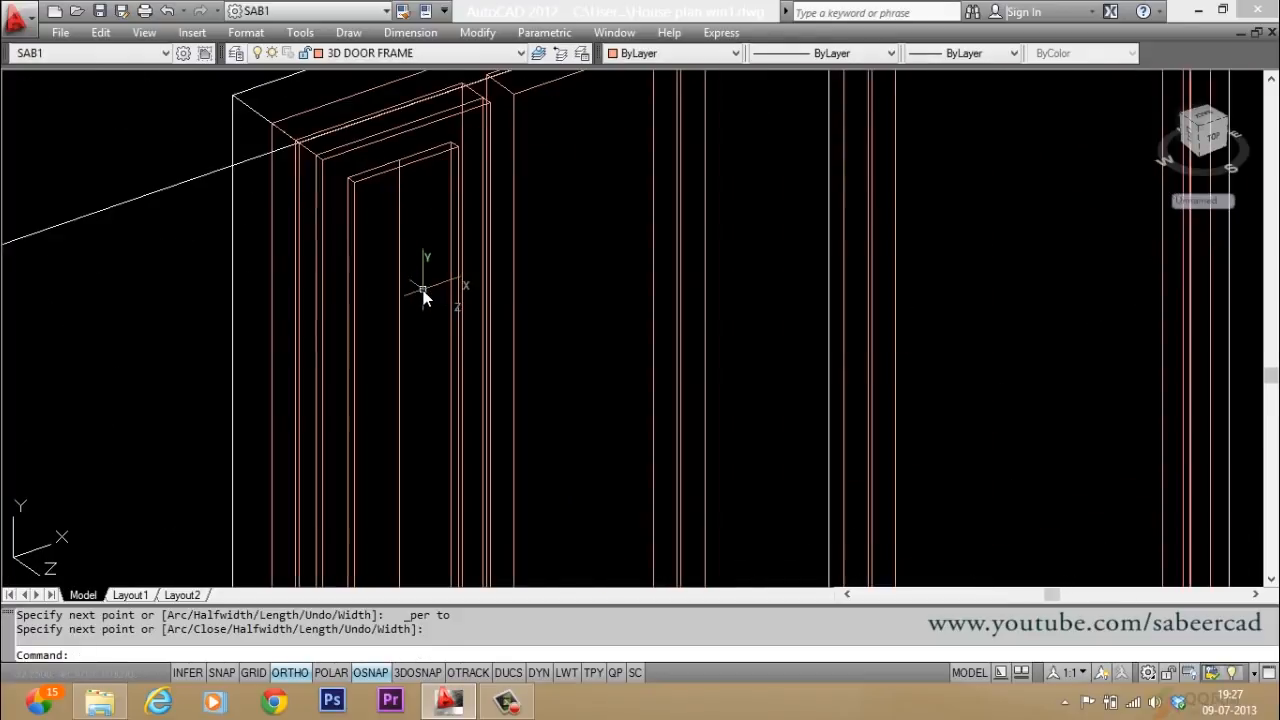
Step: Offset the vertical centre polyline in the sash opening by 1.5 to both sides
key(Escape)
key(Escape)
text(o)
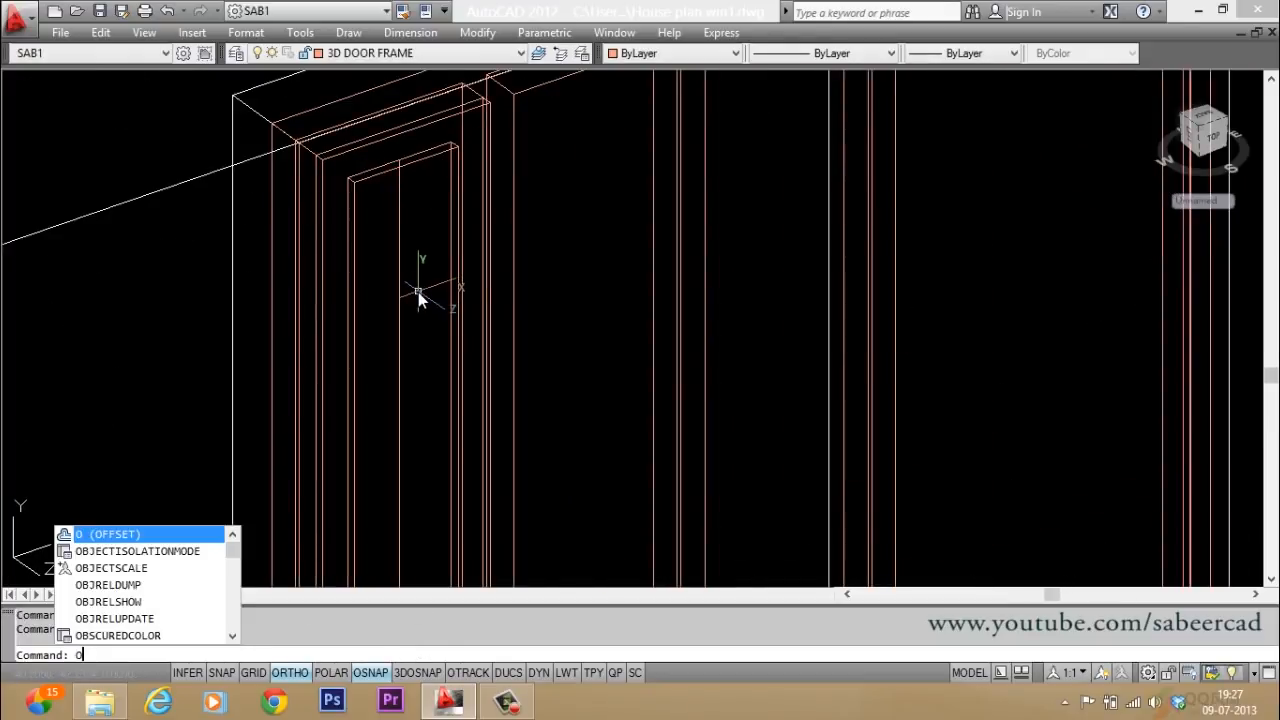
key(Return)
text(1.5)
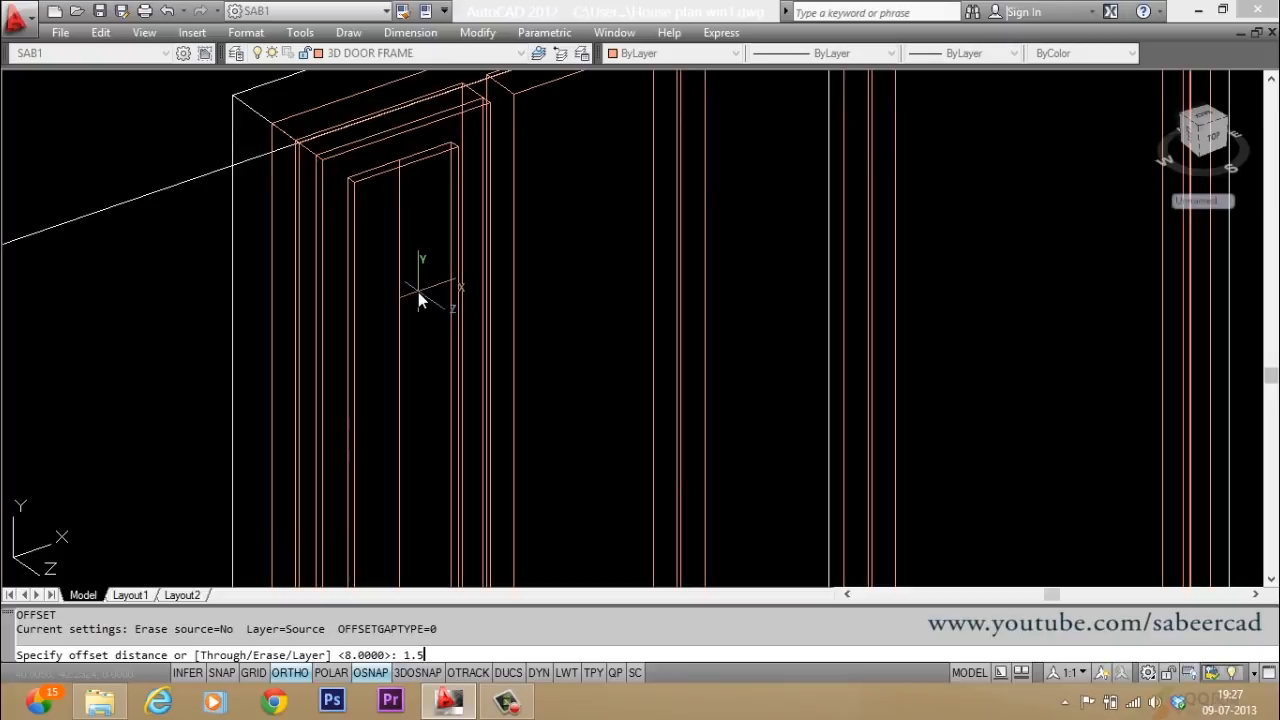
key(Return)
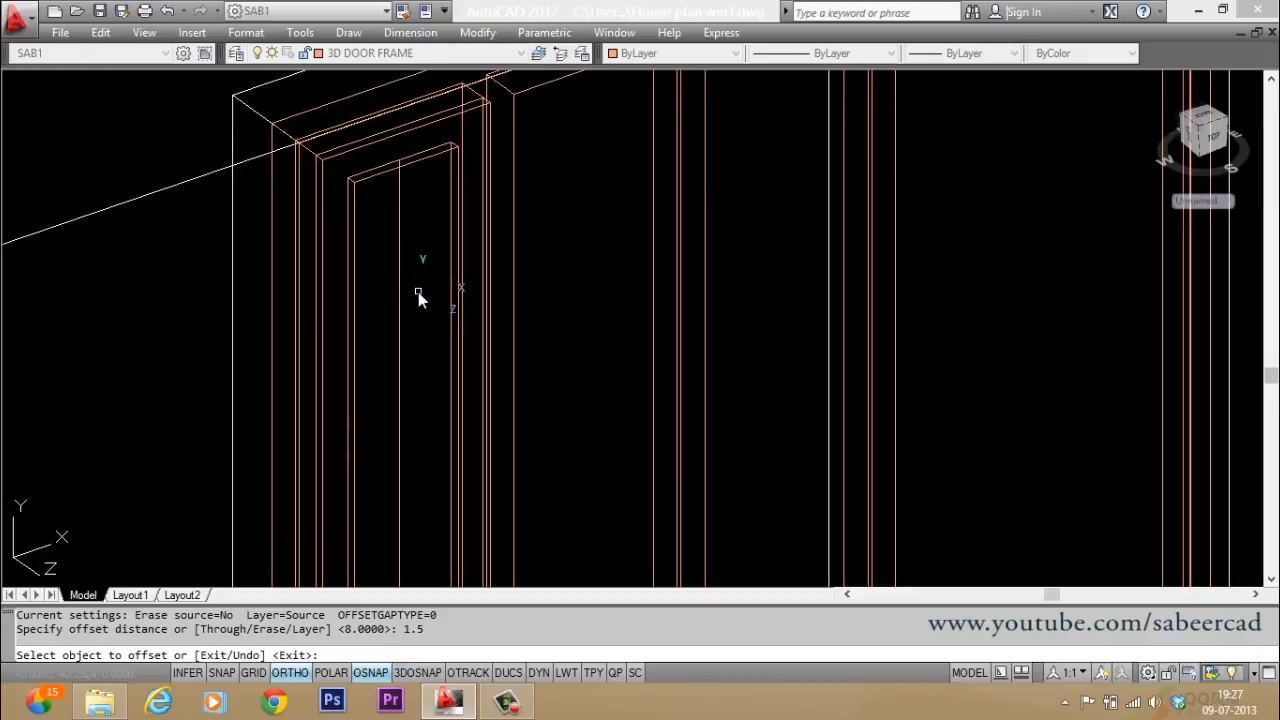
click(398, 223)
click(354, 224)
click(400, 202)
click(405, 200)
scroll(395, 185, up, 2)
key(Escape)
key(Escape)
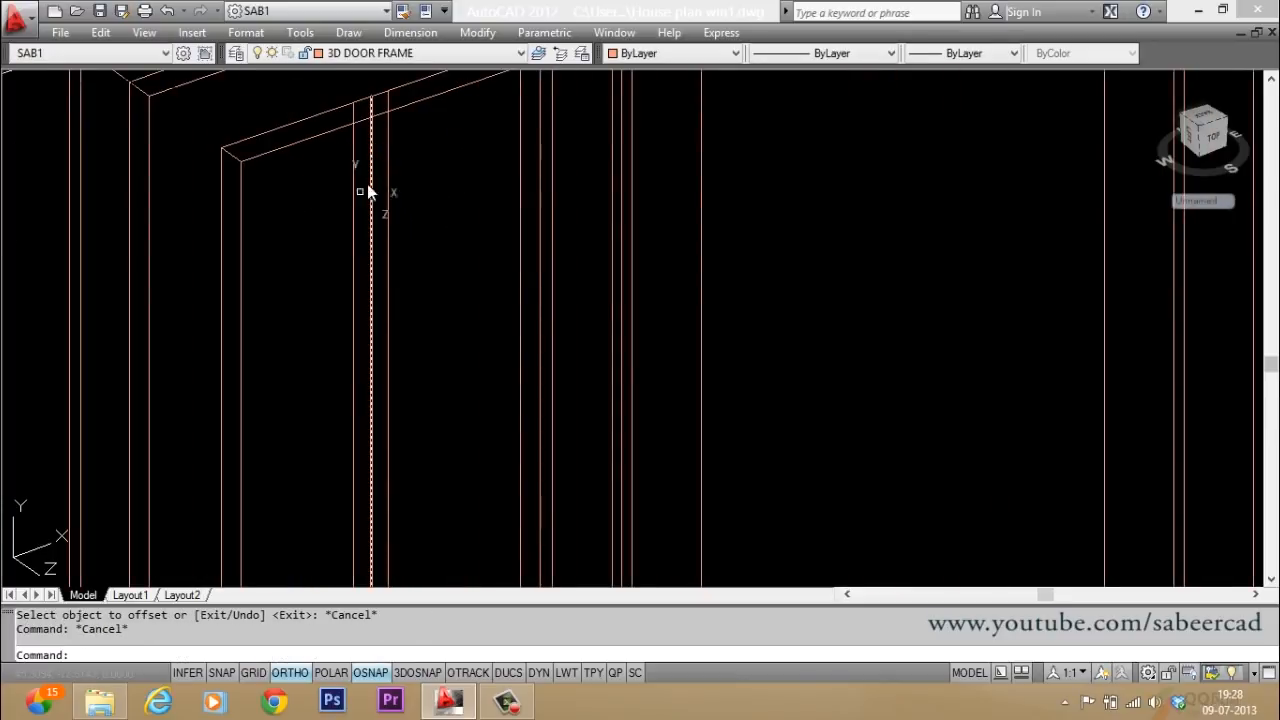
key(Escape)
text(e)
key(Return)
key(Escape)
key(Escape)
Step: Draw a short polyline connecting the upper ends of the two offset lines in the sash opening
text(p)
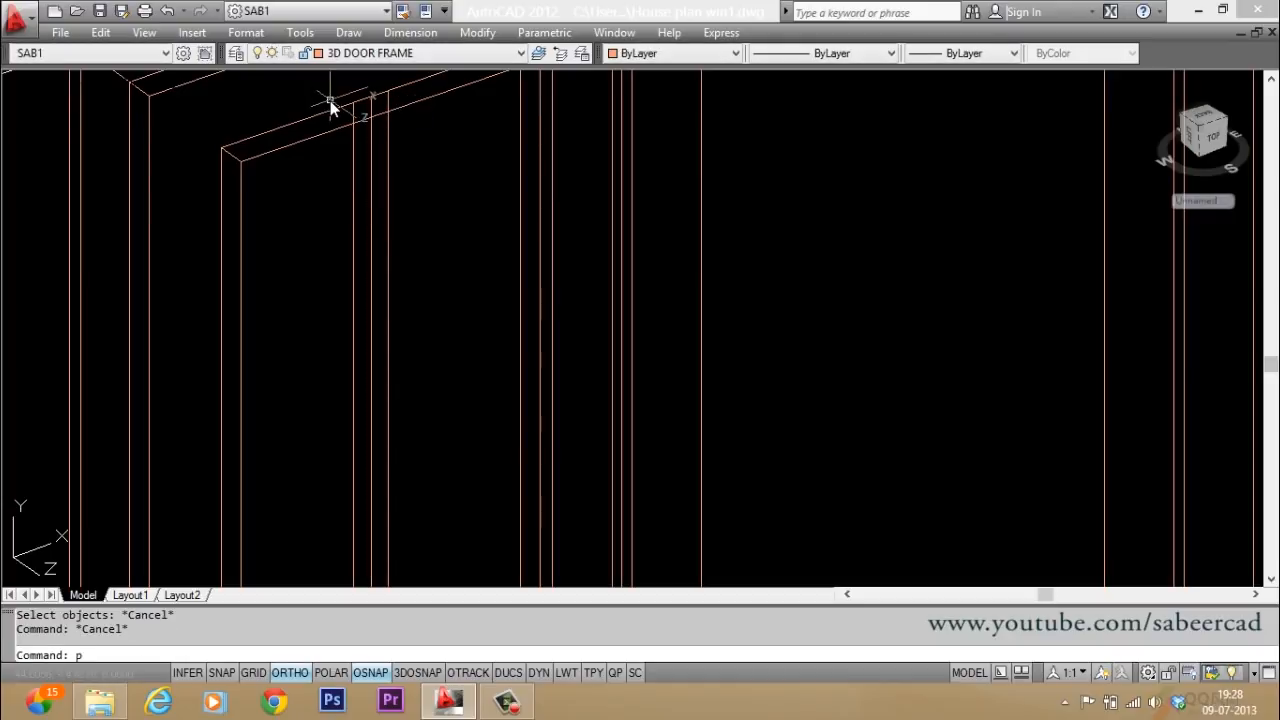
text(l)
key(Return)
click(384, 99)
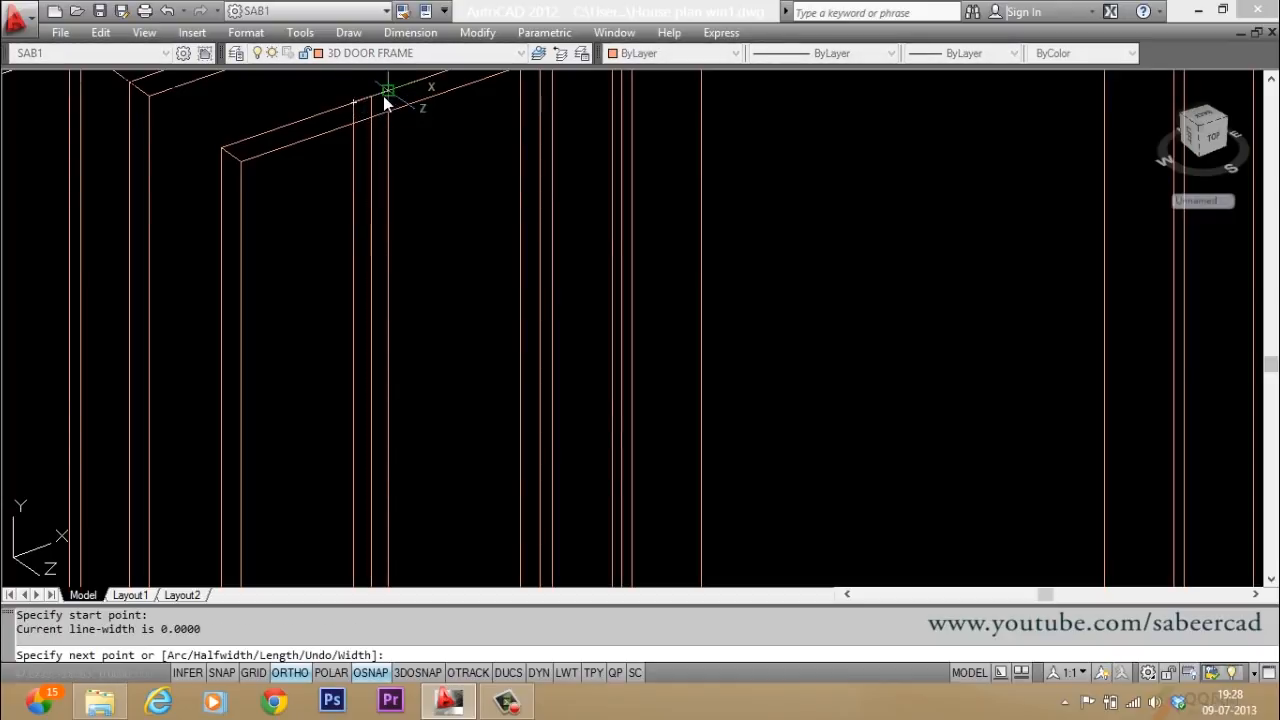
click(388, 92)
key(Return)
Step: Join the two offset lines and their short upper connecting segment into one polyline
text(pedit)
key(Return)
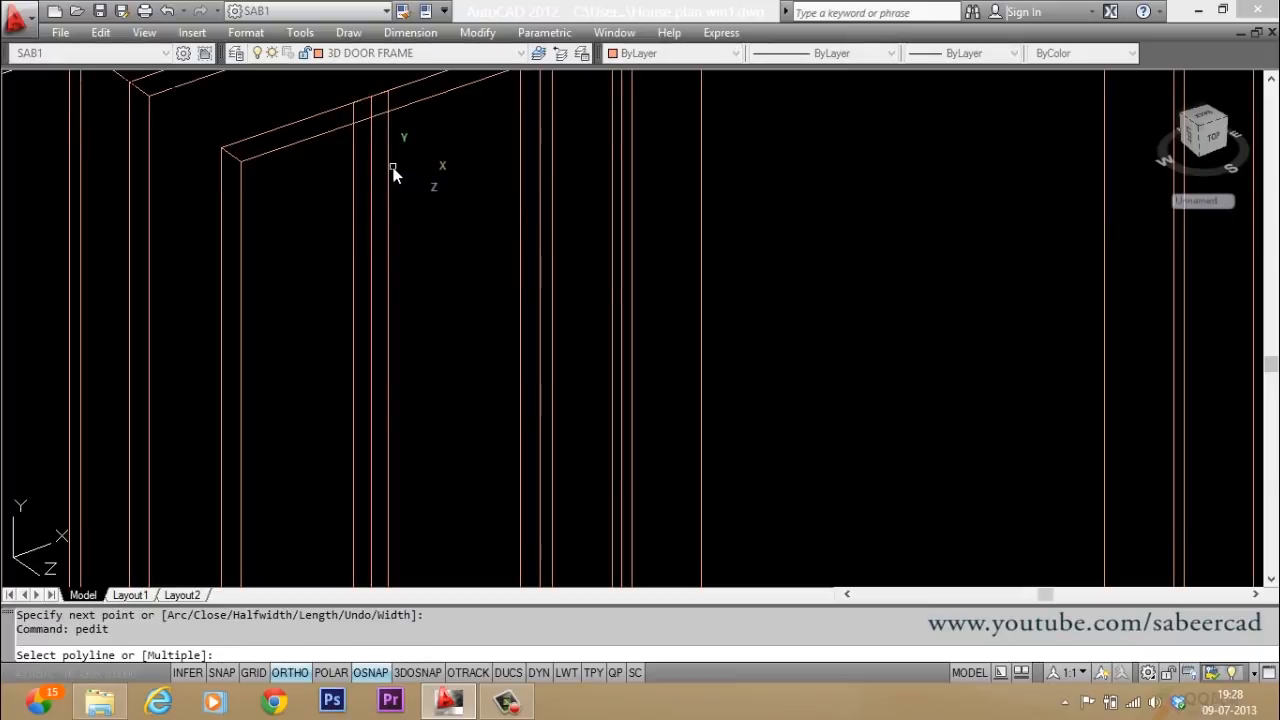
click(389, 167)
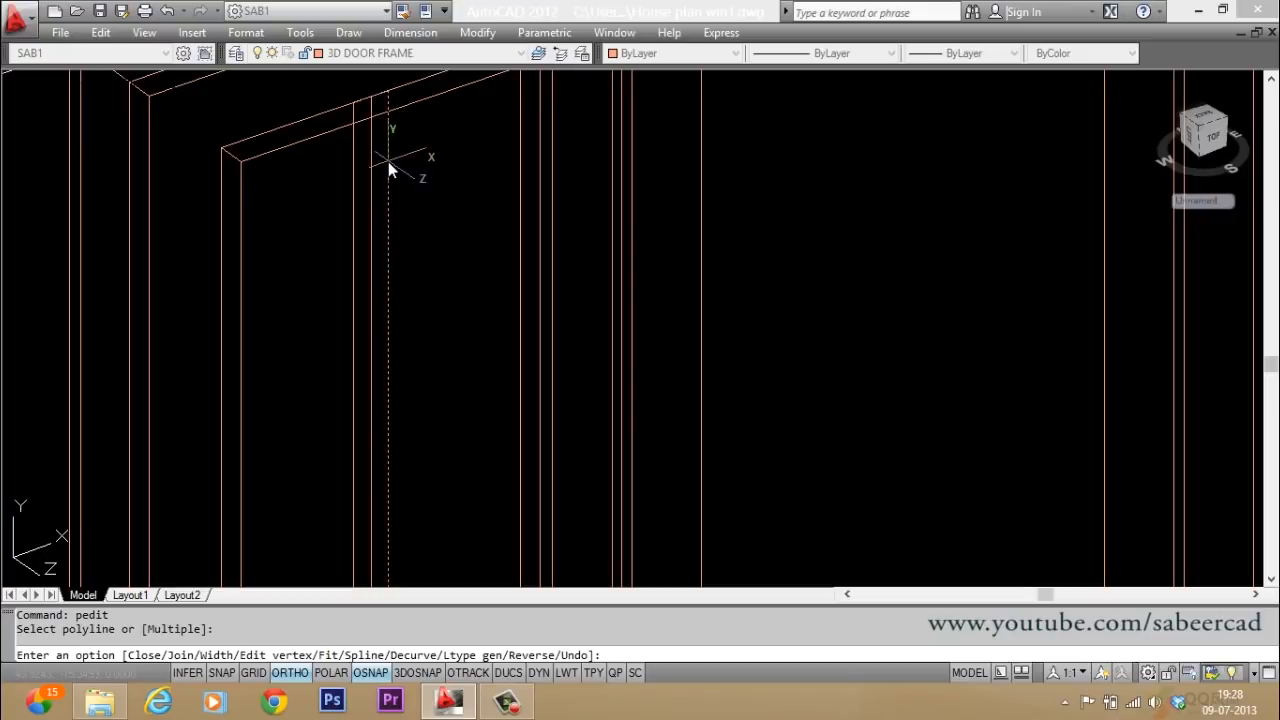
text(j)
key(Return)
click(338, 83)
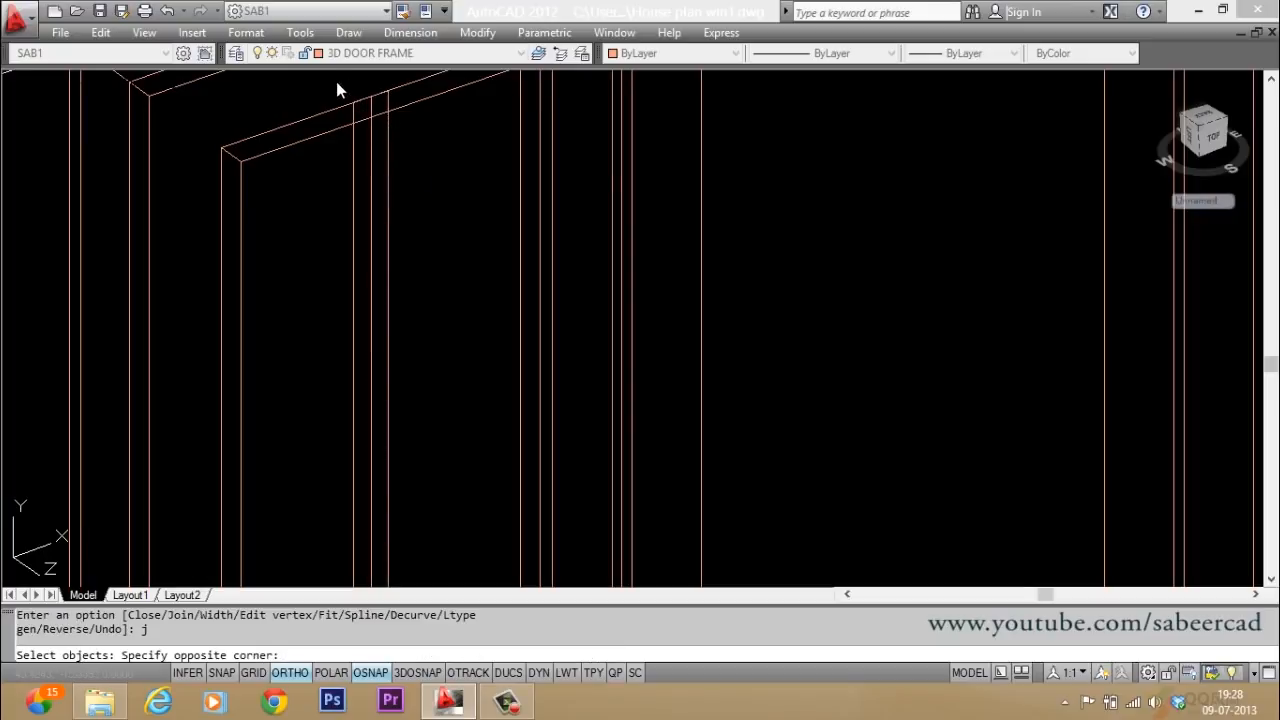
click(413, 138)
click(354, 181)
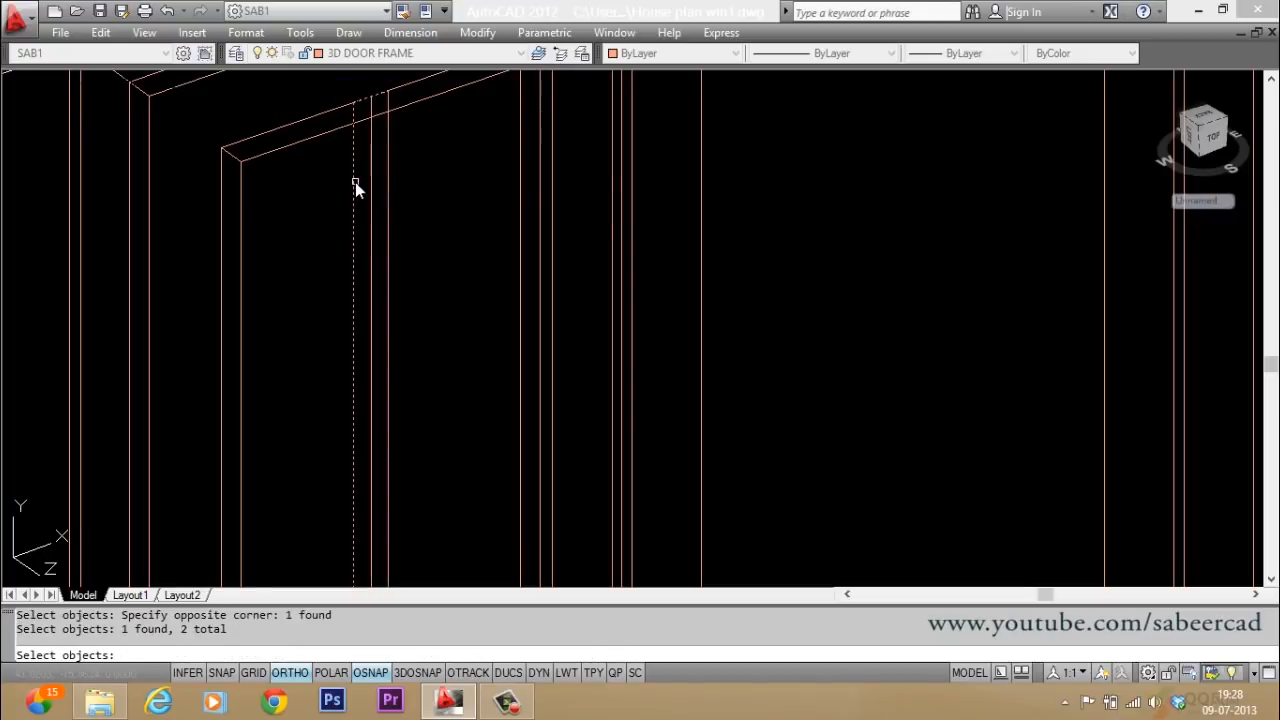
key(Return)
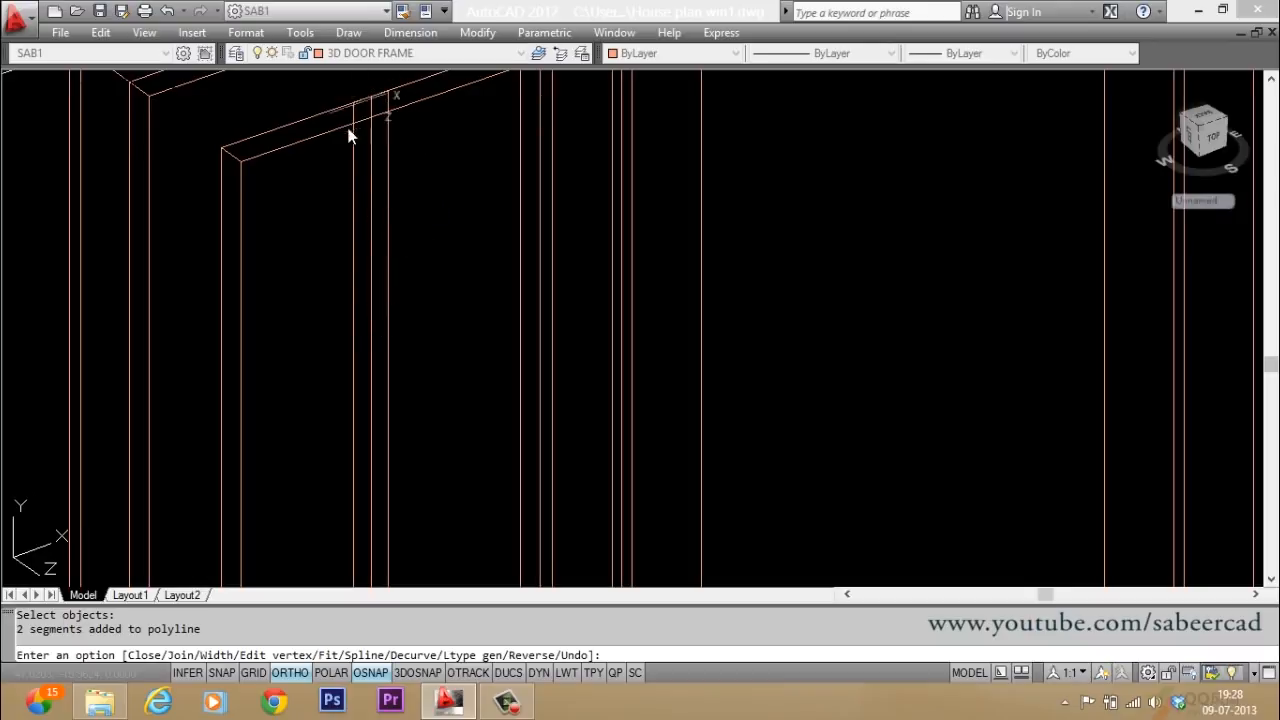
Step: Close the joined polyline across its open lower end at the sash opening's bottom edge
scroll(145, 572, down, 3)
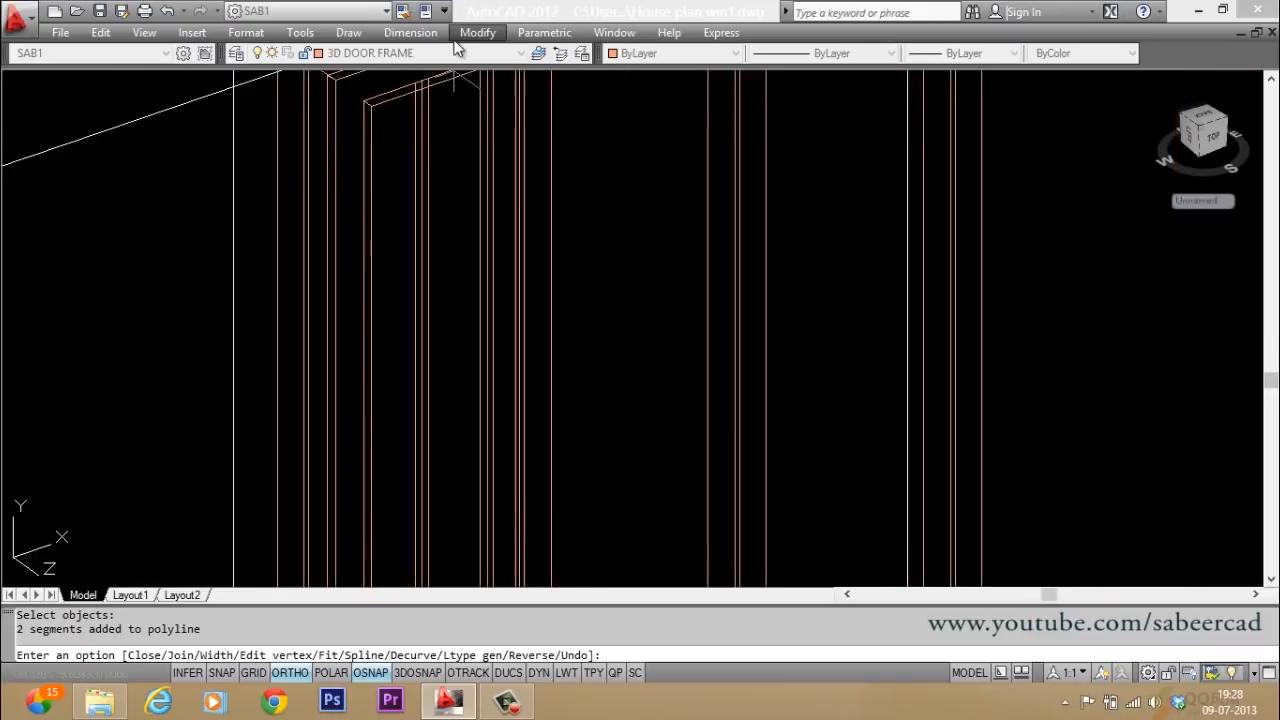
scroll(415, 580, up, 3)
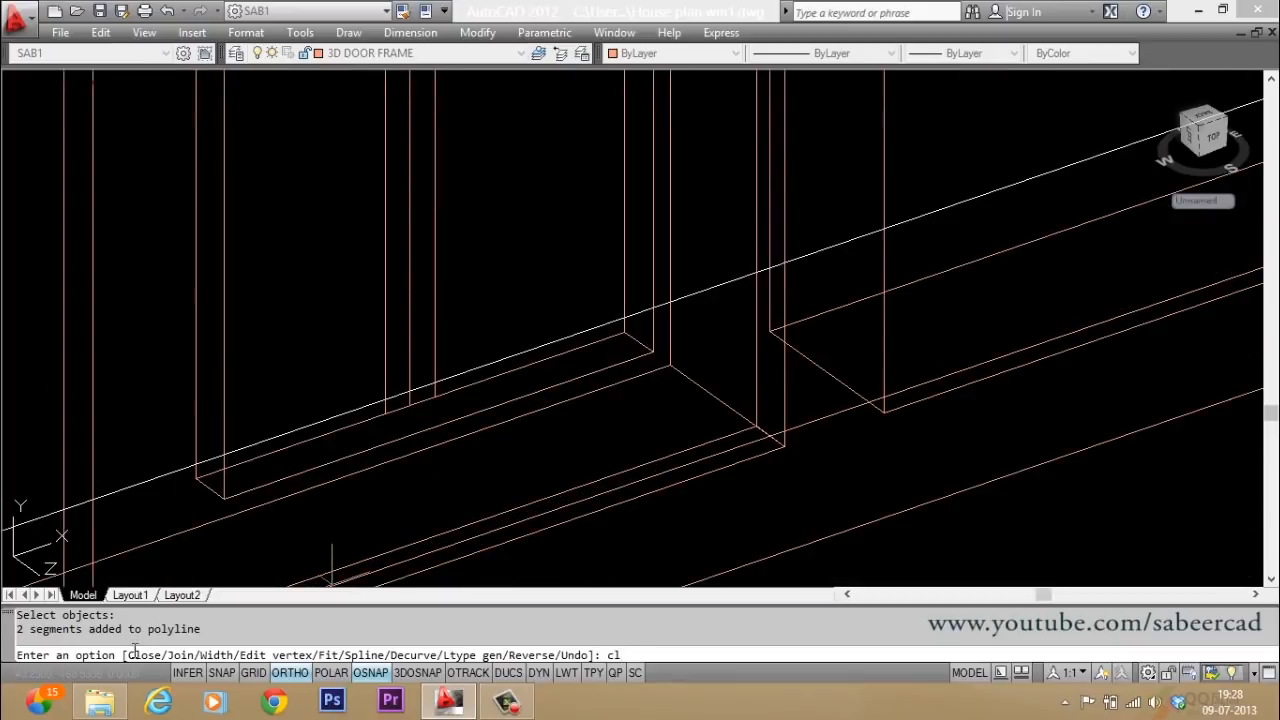
key(Return)
key(Return)
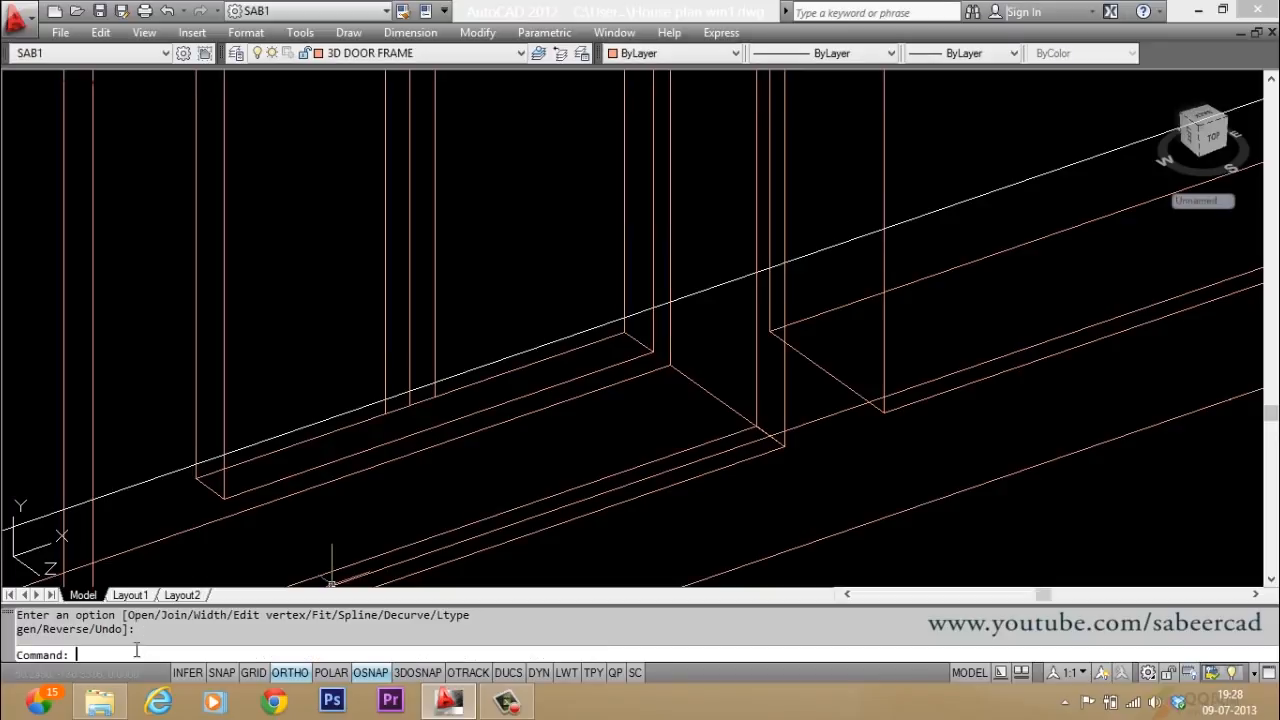
click(386, 358)
key(Escape)
key(Escape)
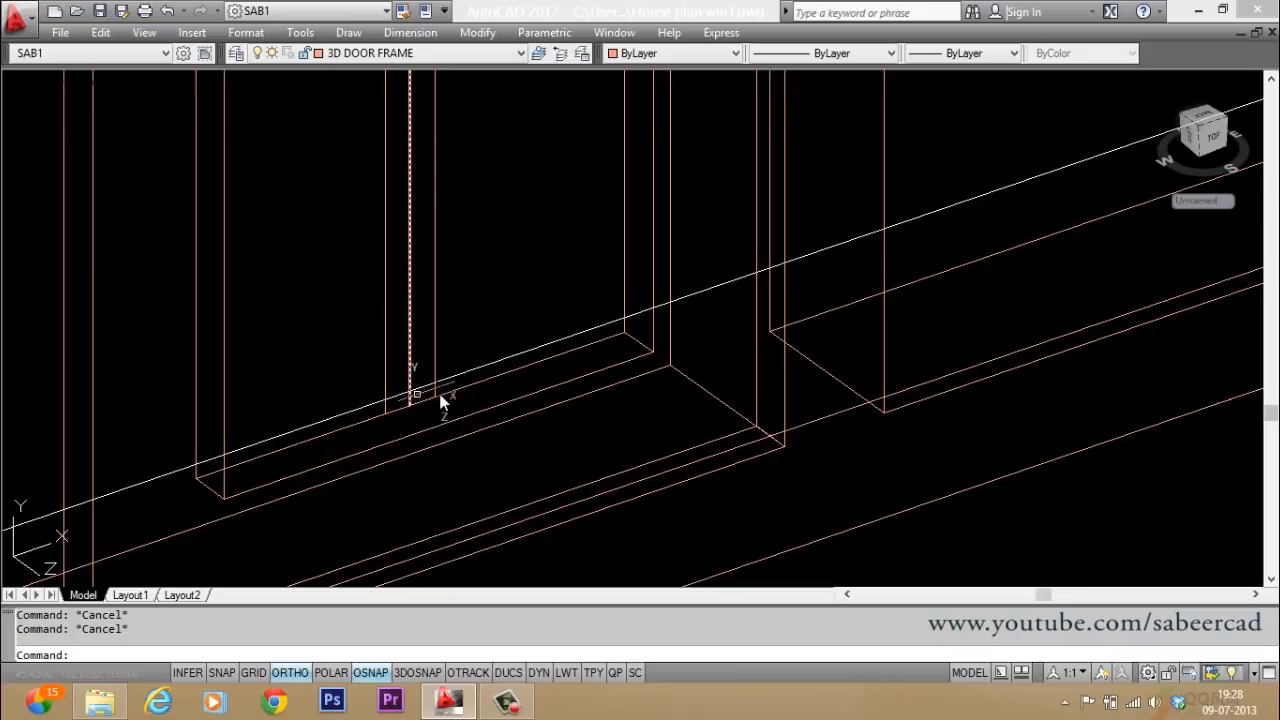
Step: Extrude the closed narrow profile by 2.5 to form a vertical bar in the sash opening
text(ext)
key(Return)
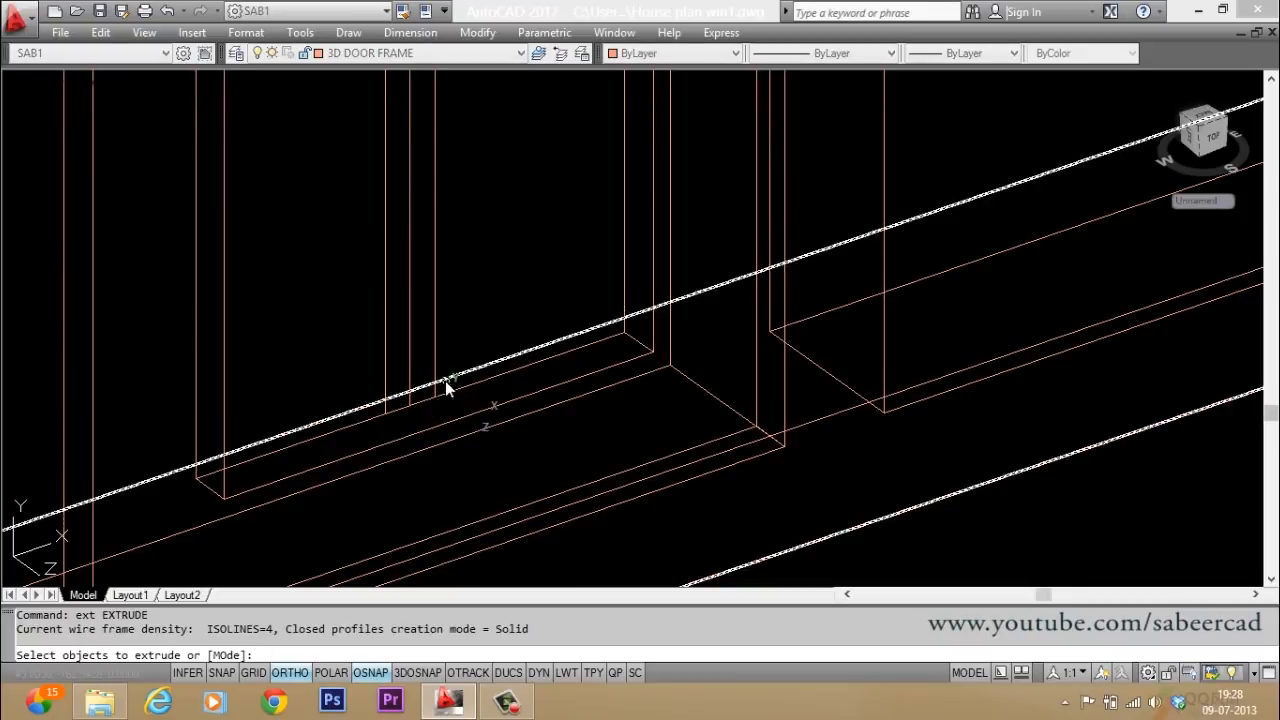
click(437, 369)
key(Return)
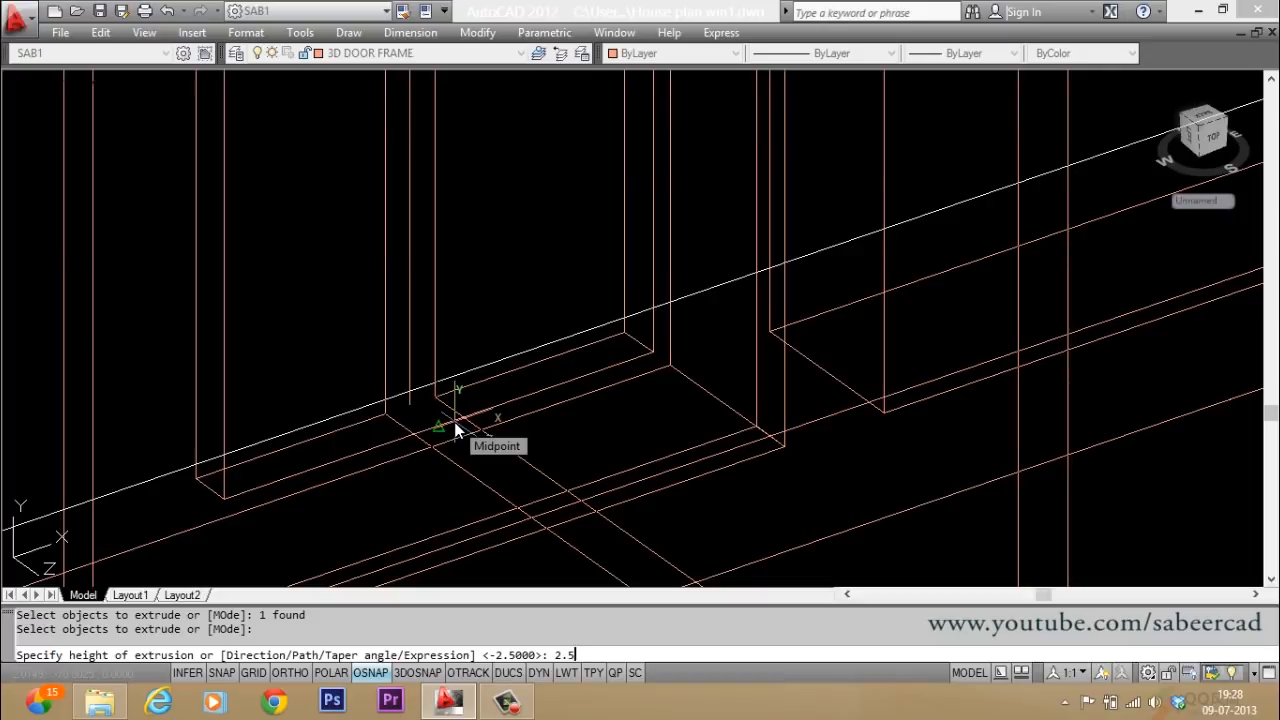
key(Return)
key(Escape)
scroll(435, 476, down, 2)
scroll(435, 470, down, 5)
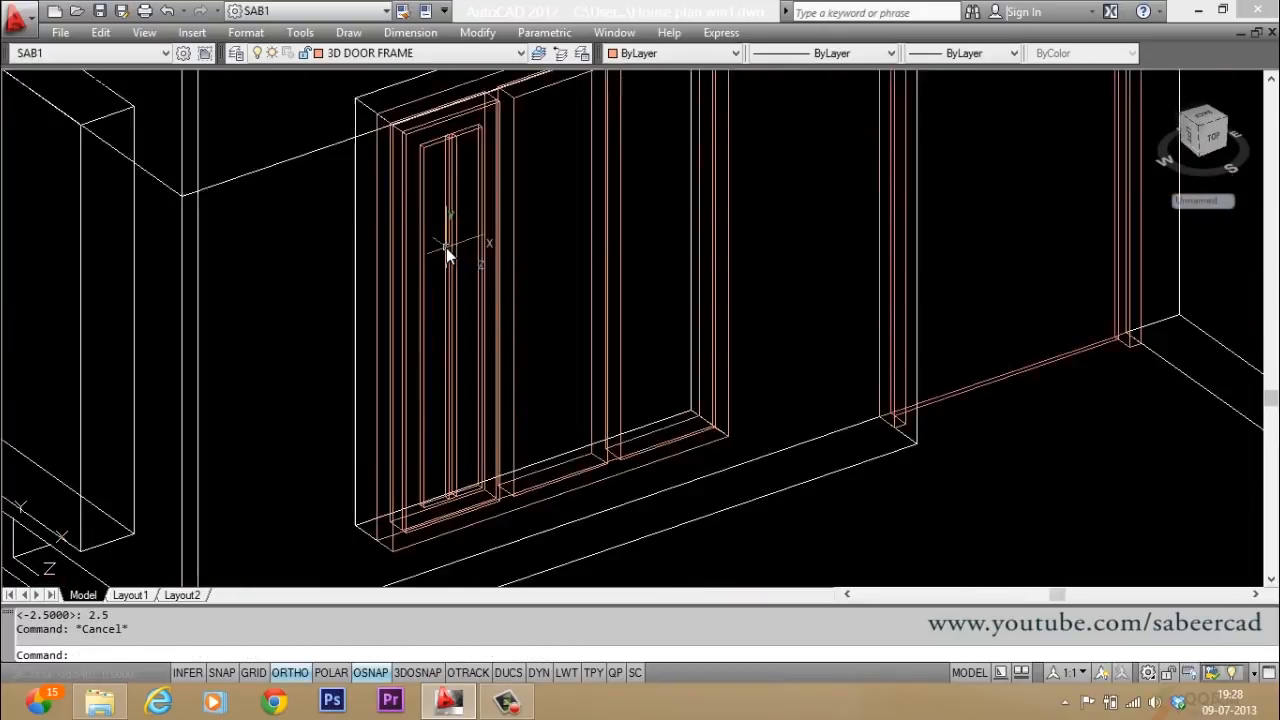
Step: Divide the original vertical centre polyline inside the bar into 5 equal segments
scroll(446, 248, up, 4)
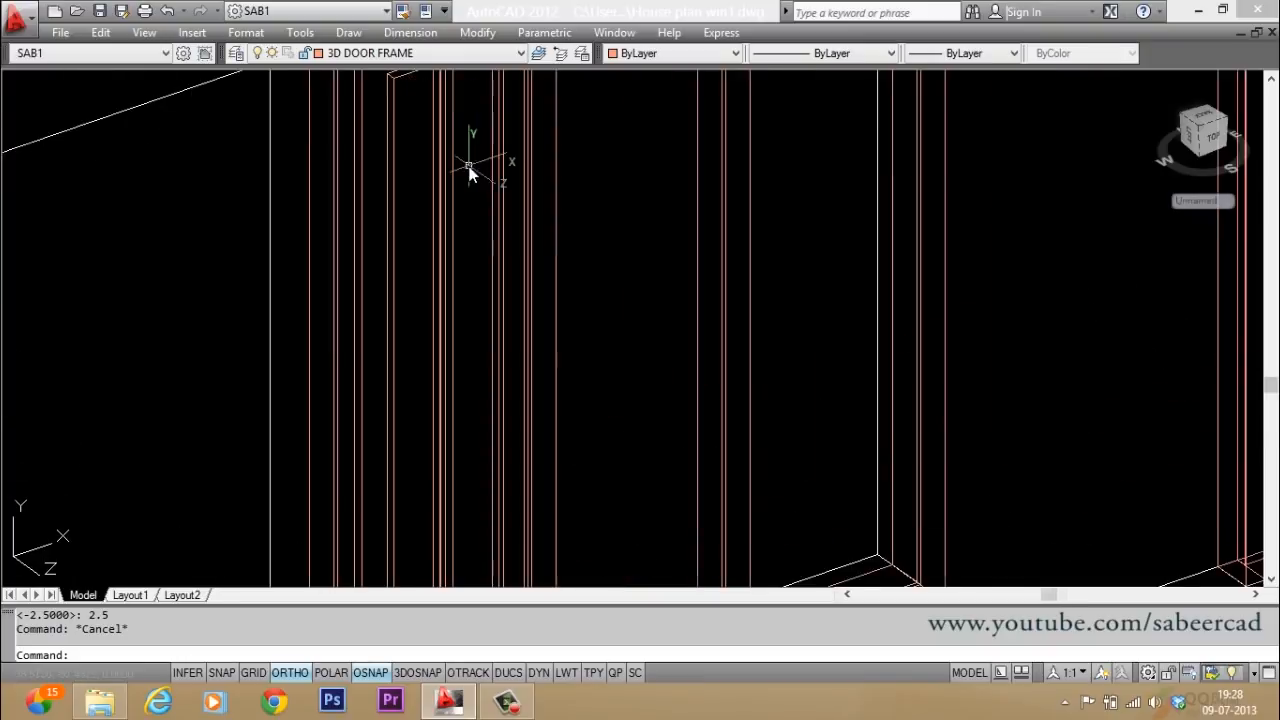
scroll(431, 318, down, 3)
scroll(434, 230, up, 4)
scroll(434, 230, down, 2)
scroll(460, 130, up, 2)
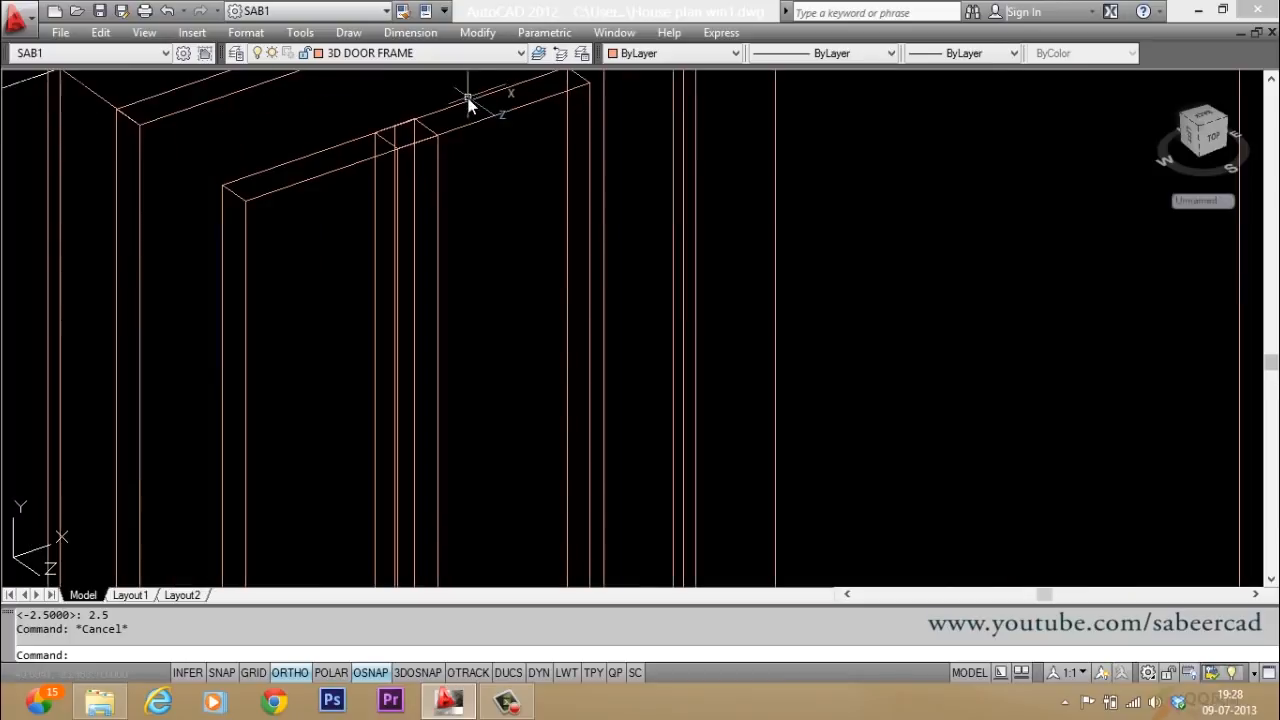
key(Escape)
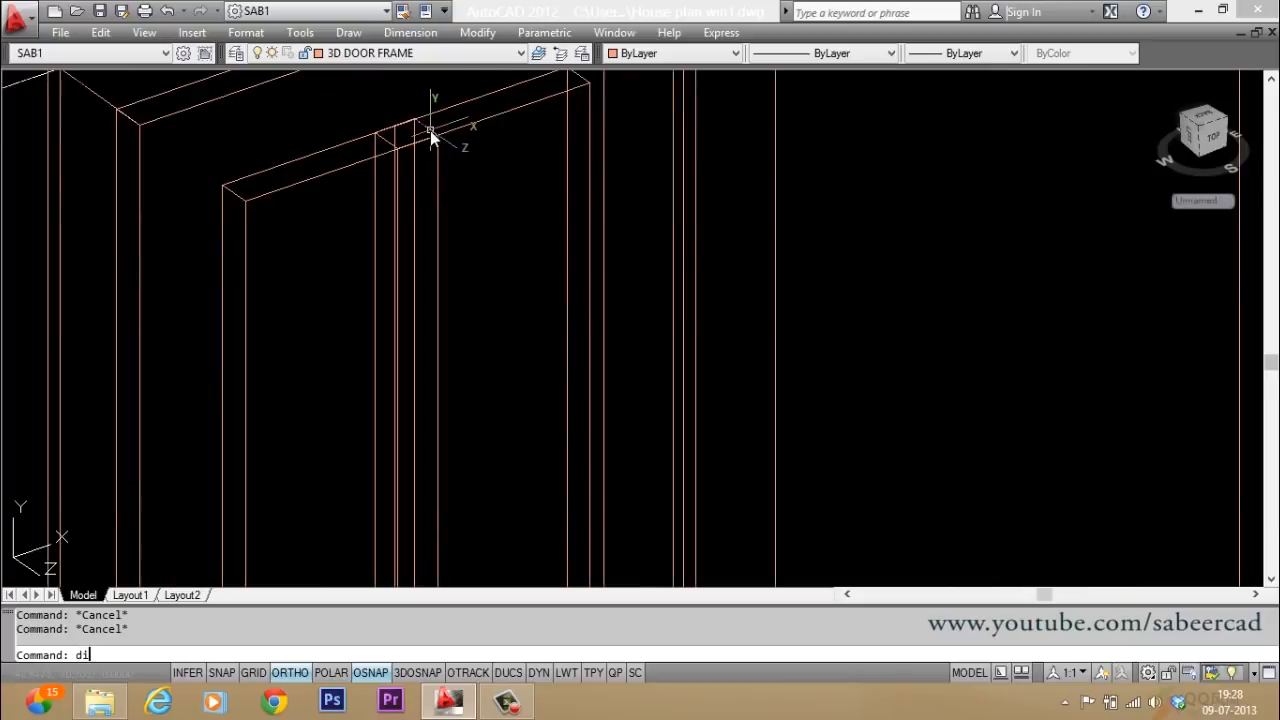
key(Escape)
text(div)
key(Return)
scroll(408, 142, up, 2)
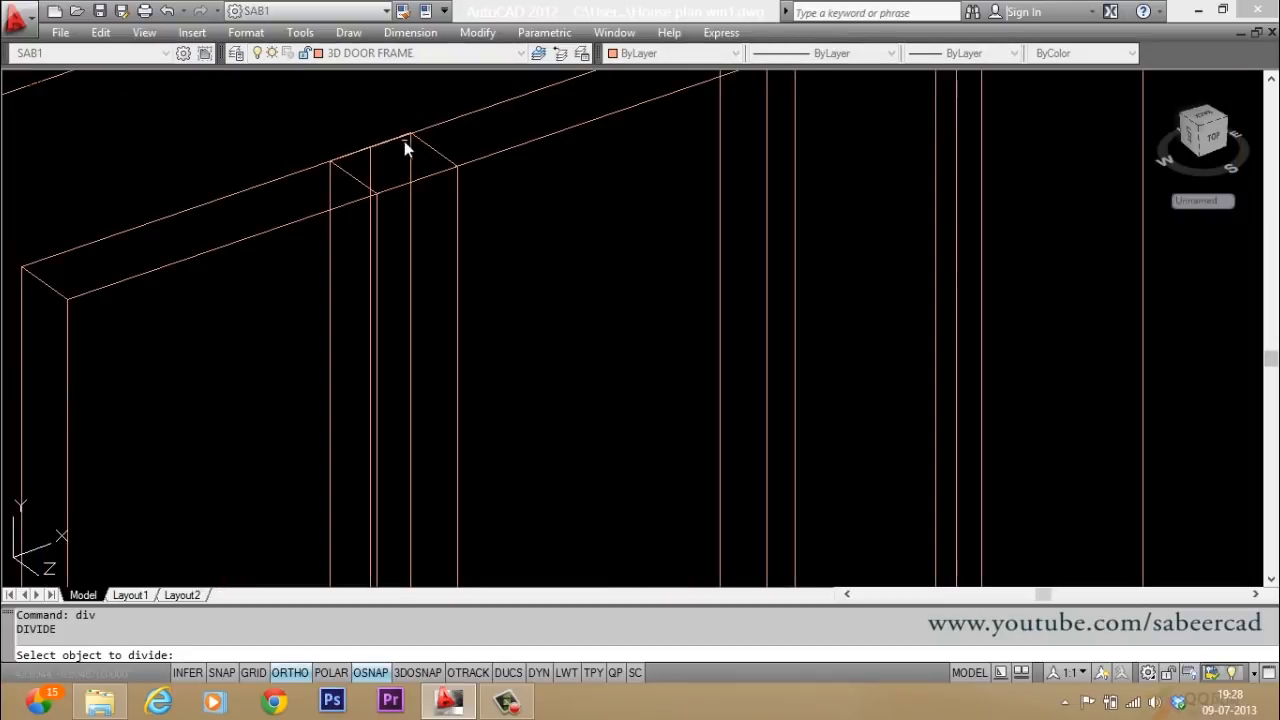
click(373, 170)
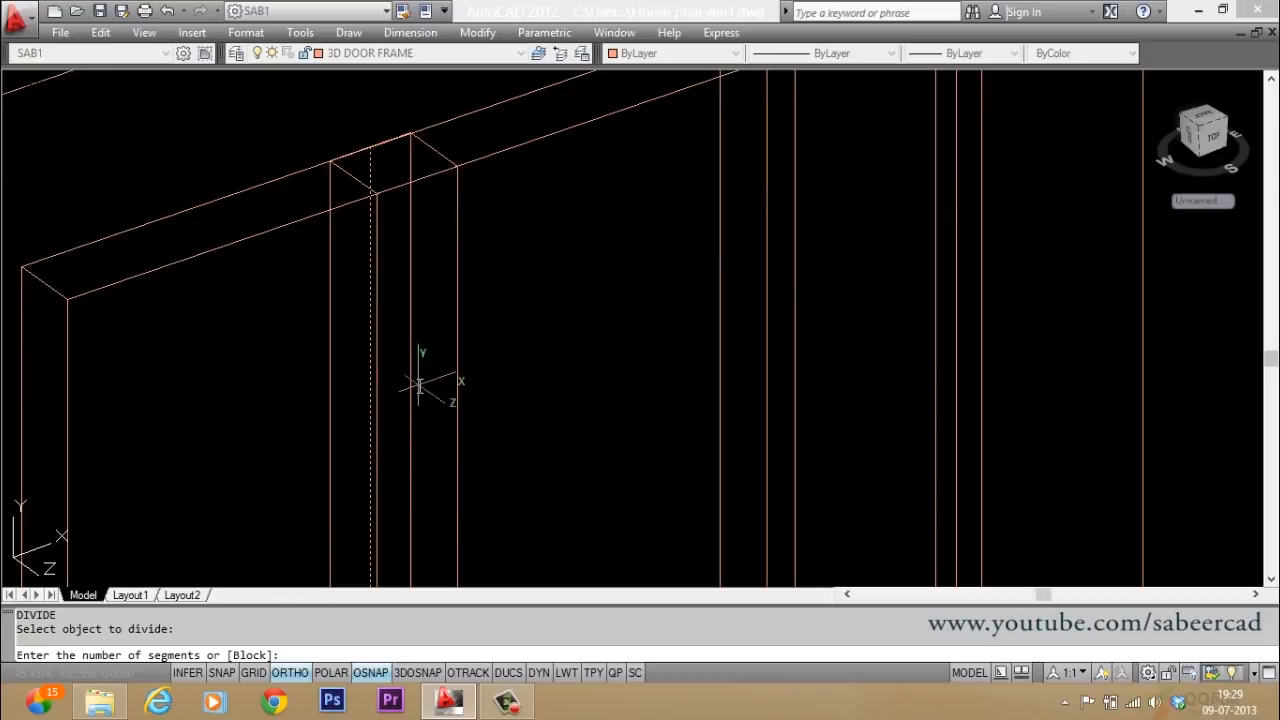
key(Return)
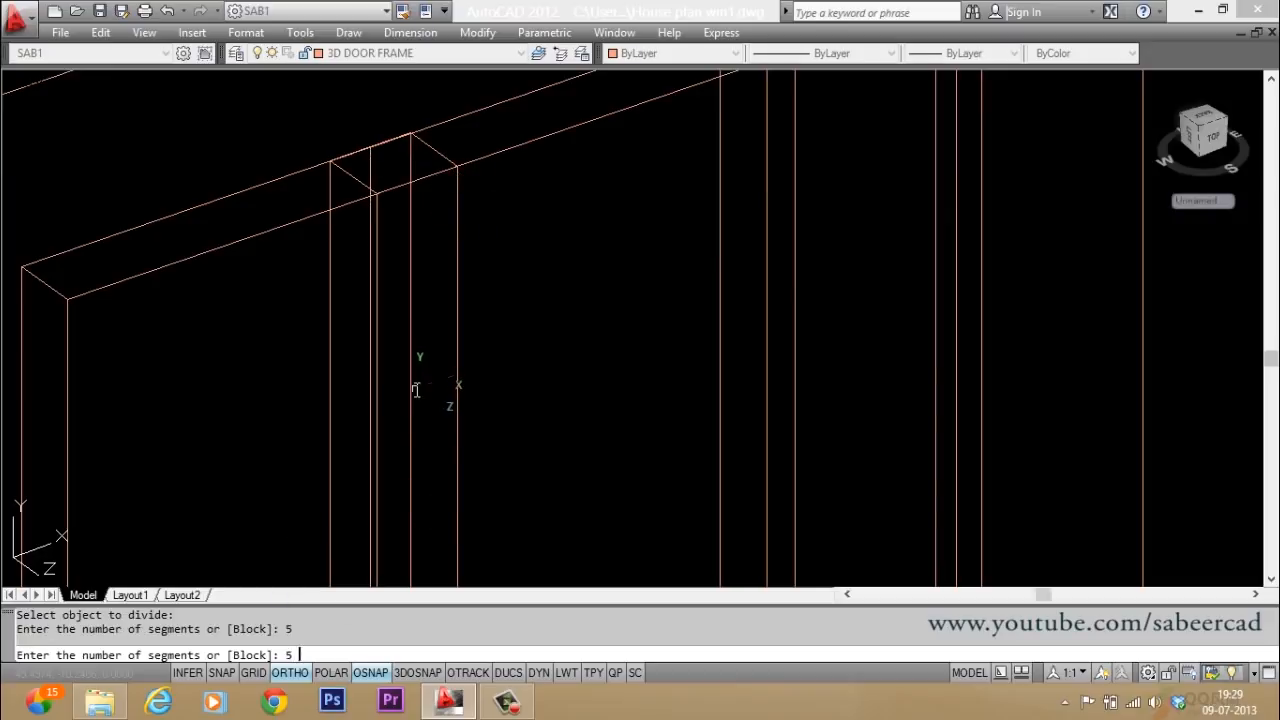
Step: Regenerate the model to refresh the division points along the sash's centre line
scroll(434, 277, down, 3)
scroll(436, 318, up, 3)
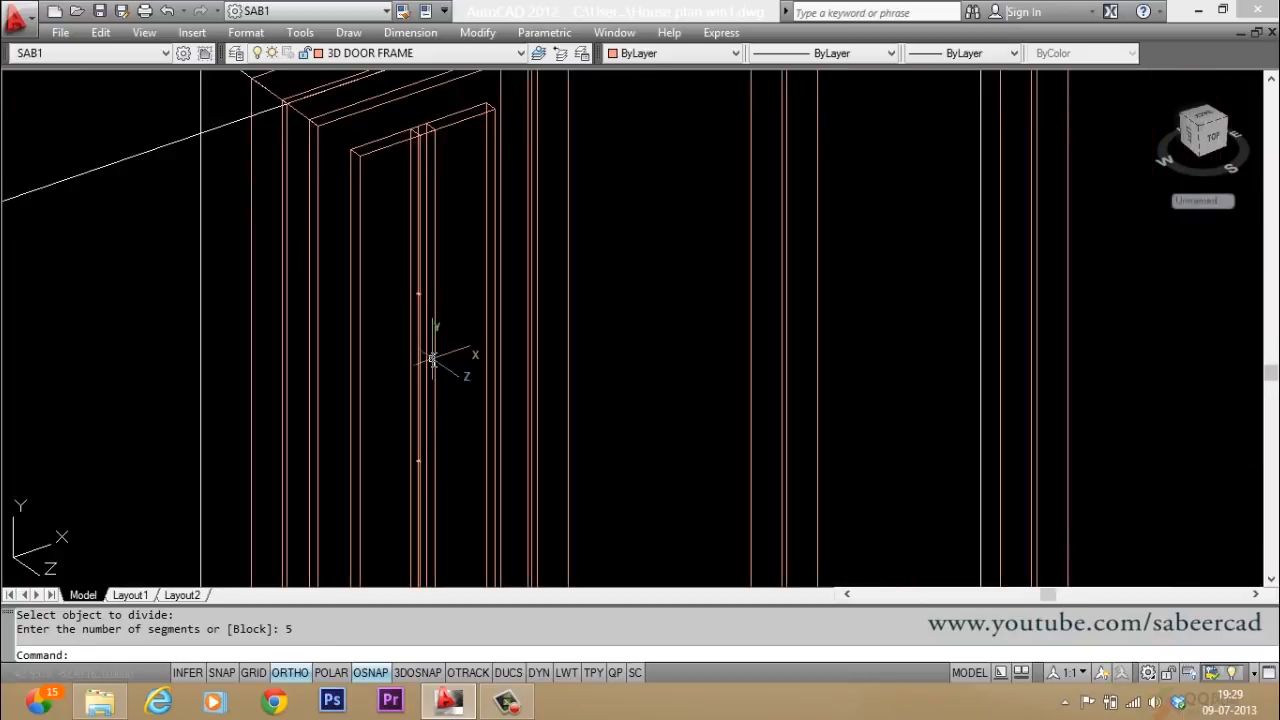
text(re)
key(Return)
scroll(423, 300, up, 3)
scroll(402, 258, down, 3)
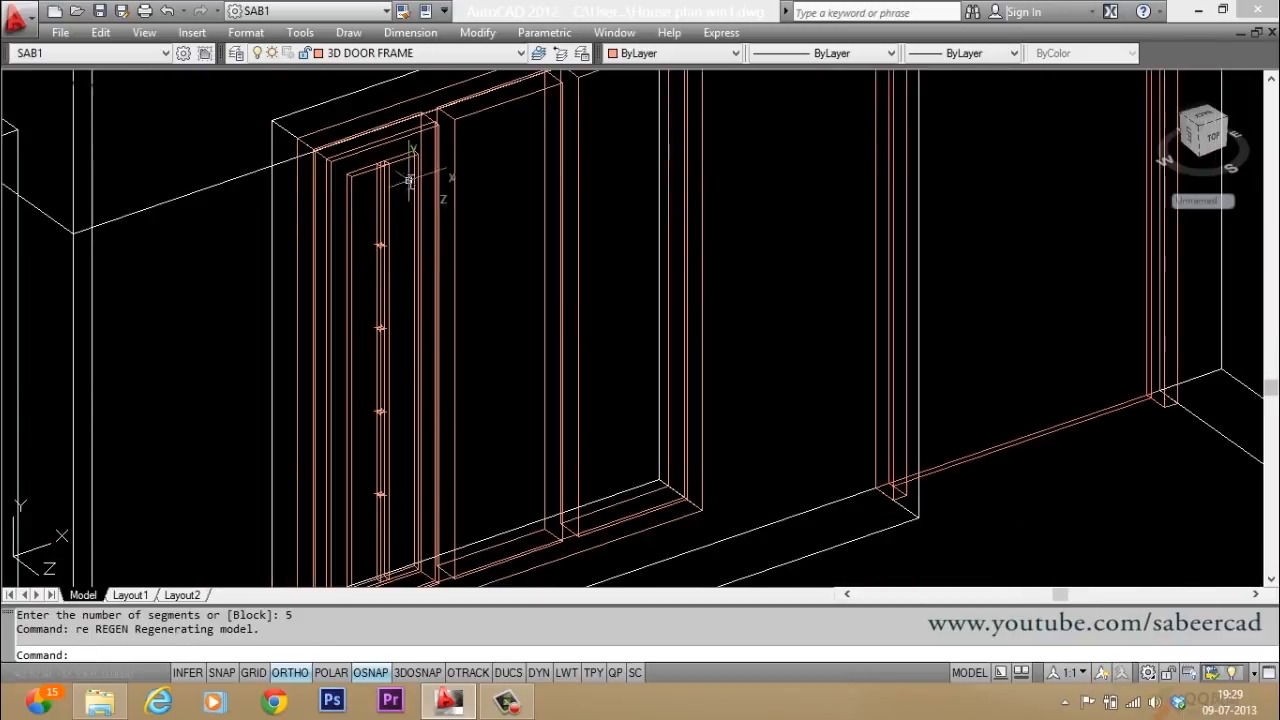
scroll(383, 345, up, 2)
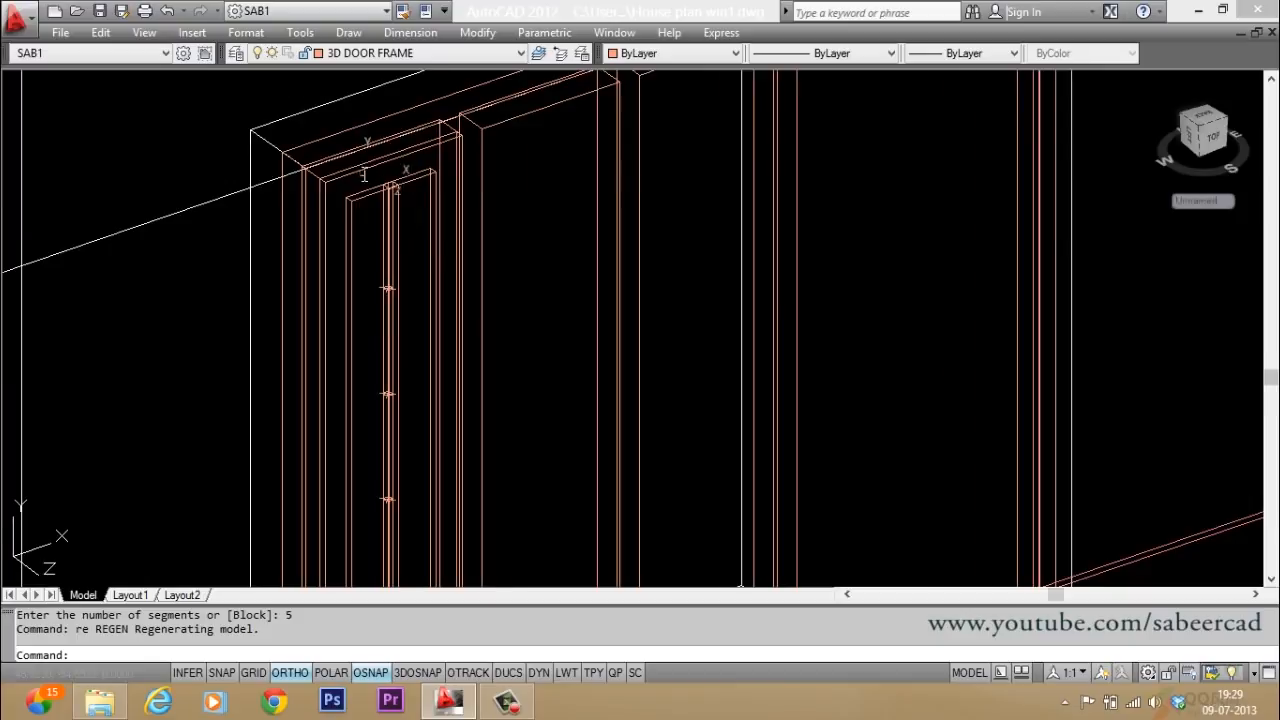
Step: Draw a polyline along the sash opening's upper back edge from its left corner to its right corner
scroll(363, 173, up, 3)
key(Escape)
key(Escape)
text(pl)
key(Return)
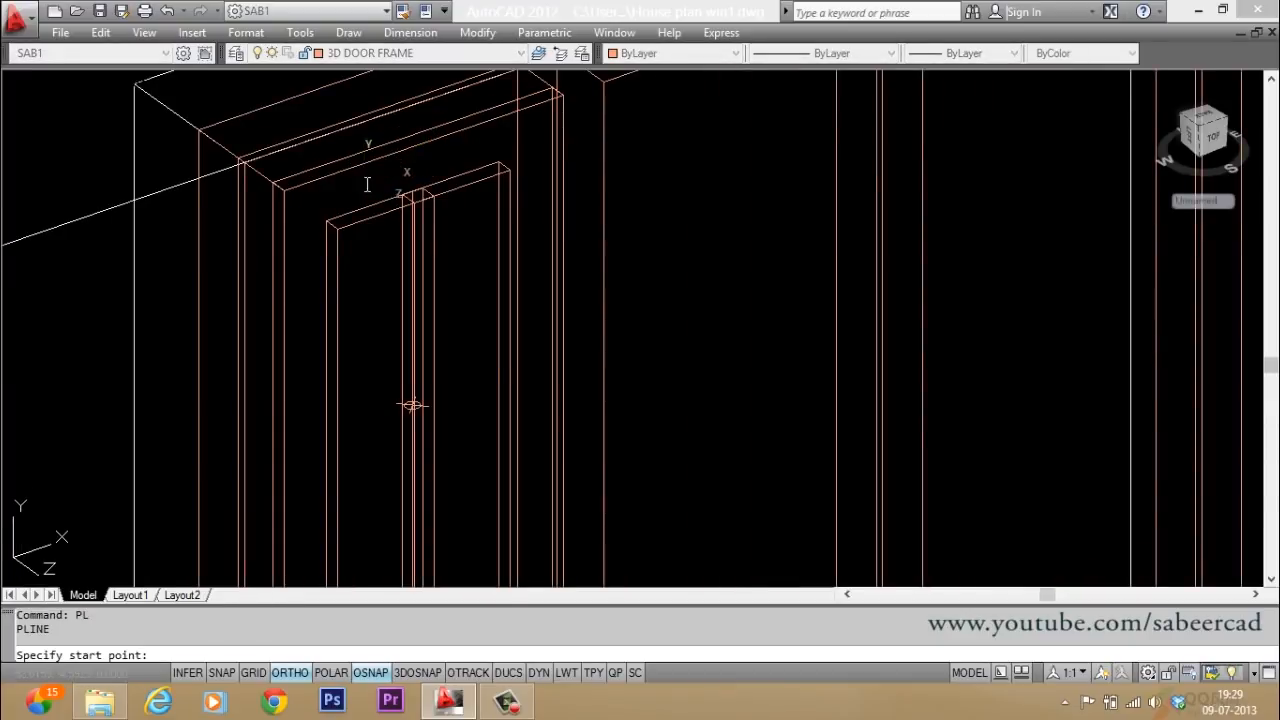
scroll(349, 198, up, 2)
scroll(349, 198, up, 1)
click(303, 245)
click(651, 128)
key(Return)
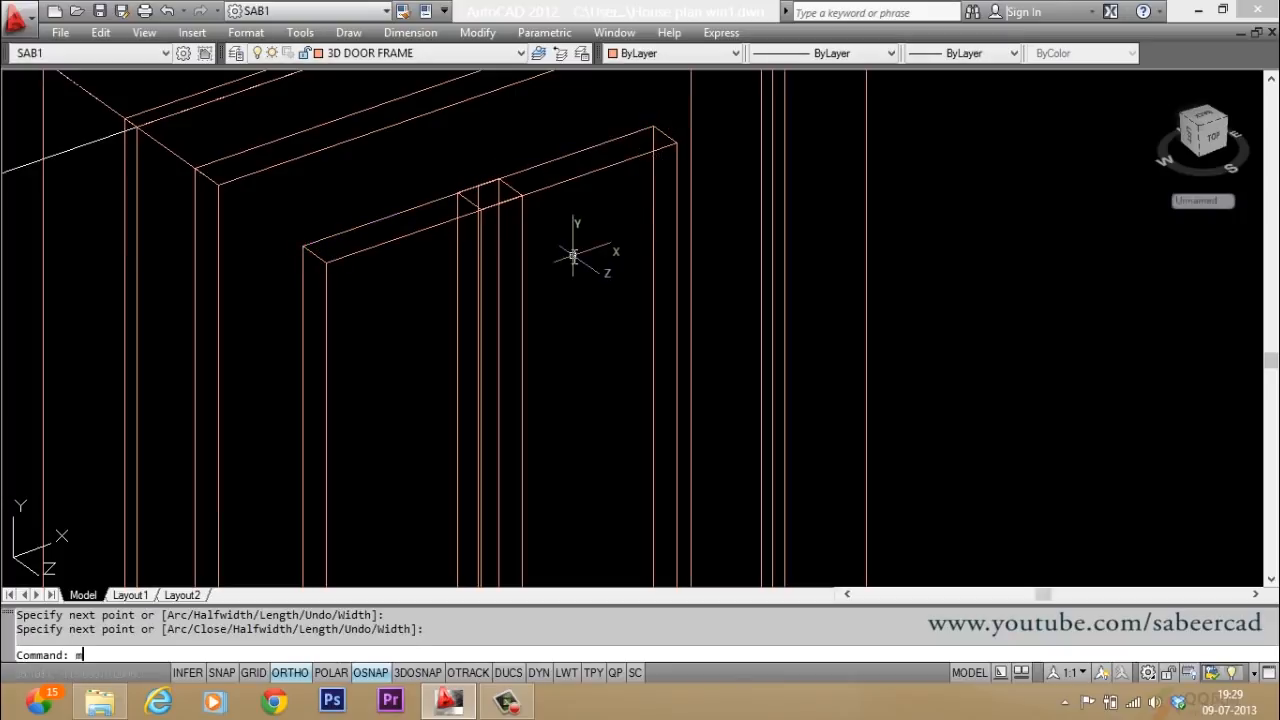
Step: Move the new upper-edge polyline from its midpoint down to the uppermost division point on the centre line
text(m)
key(Return)
click(509, 174)
key(Return)
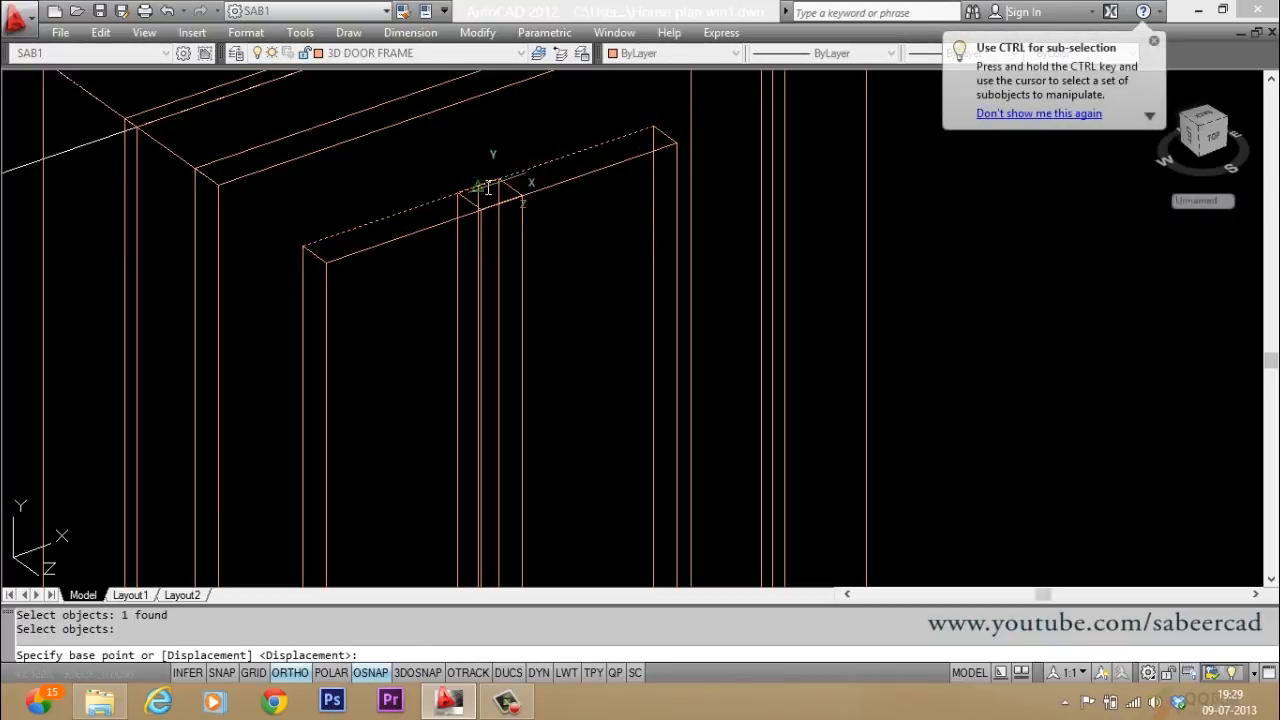
click(478, 187)
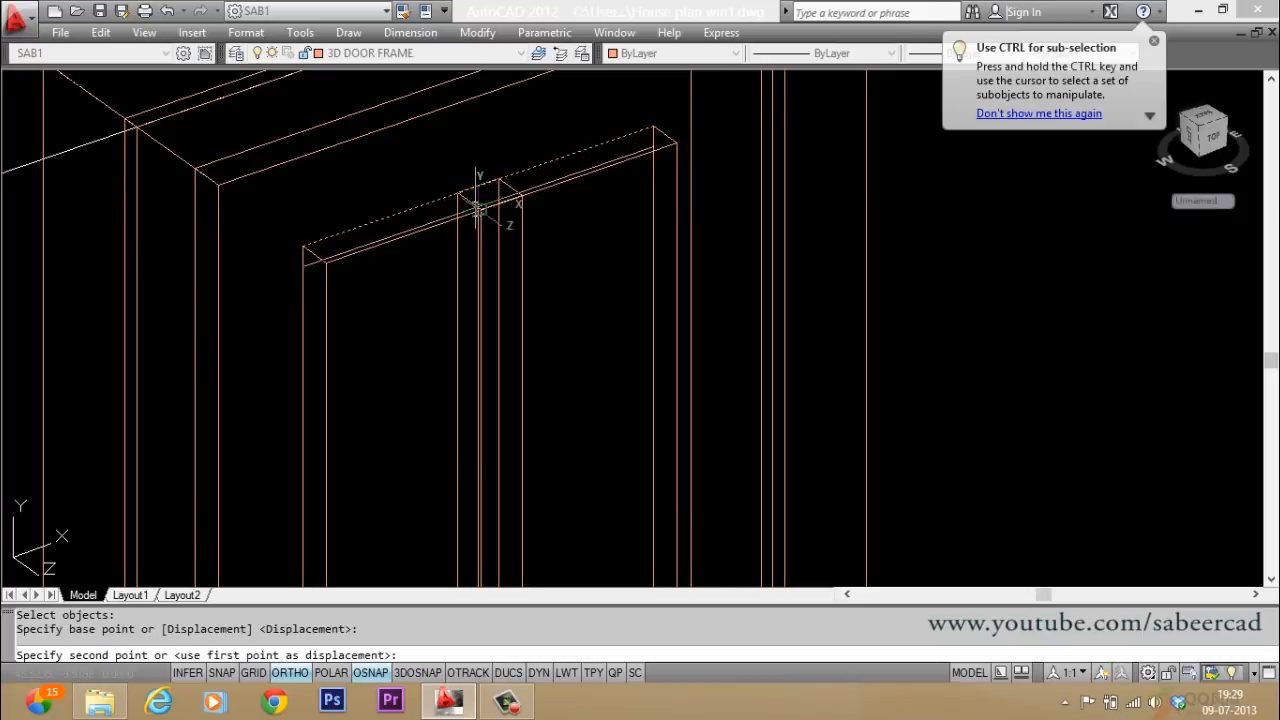
scroll(478, 208, down, 2)
scroll(473, 365, up, 3)
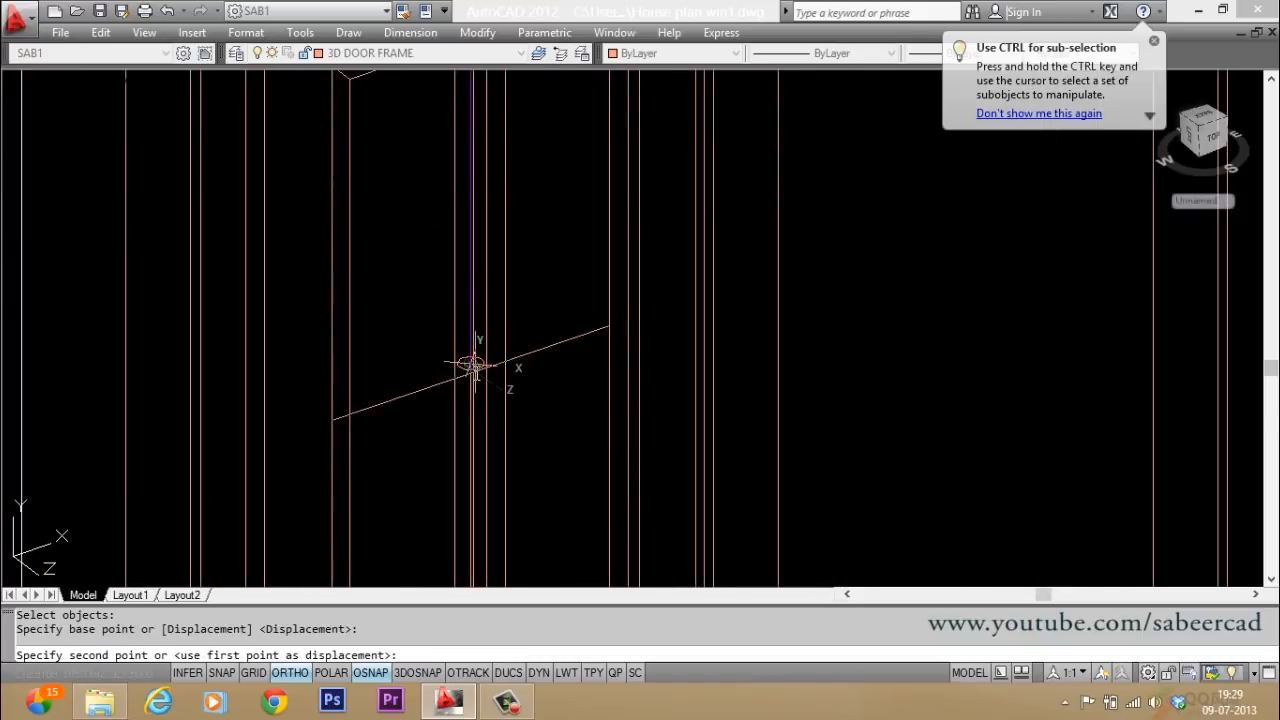
scroll(473, 360, up, 2)
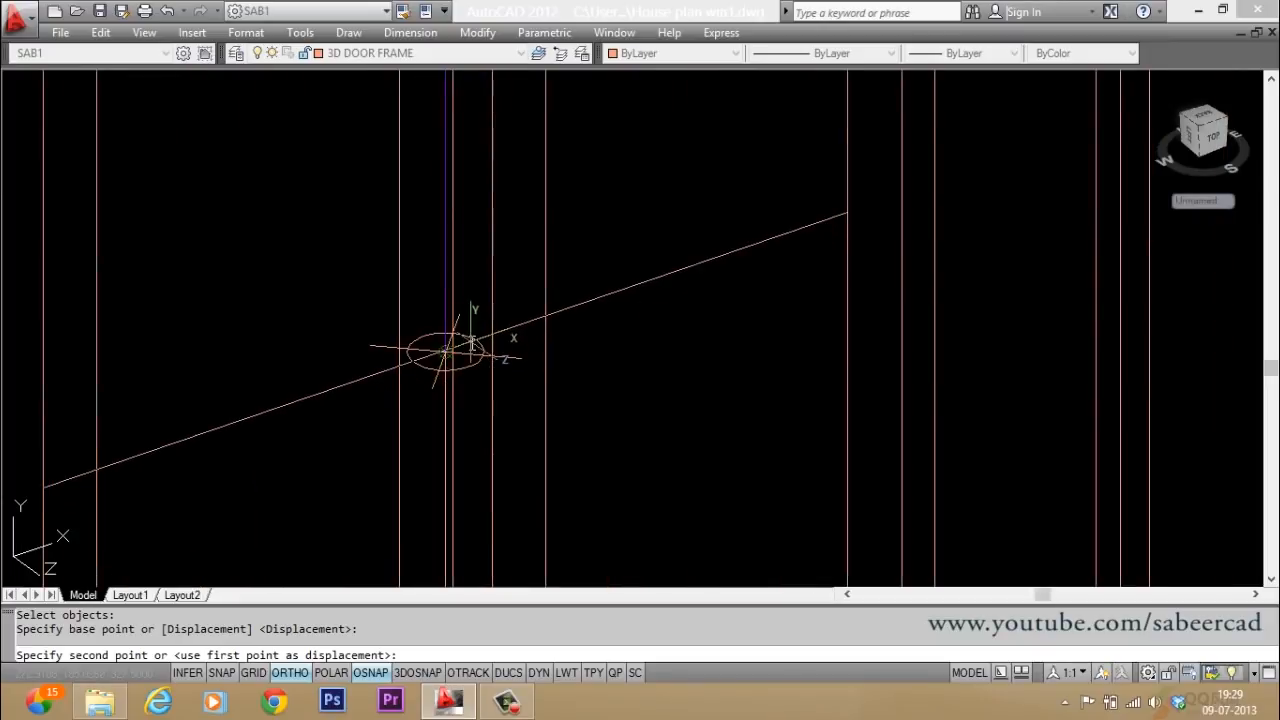
key(Escape)
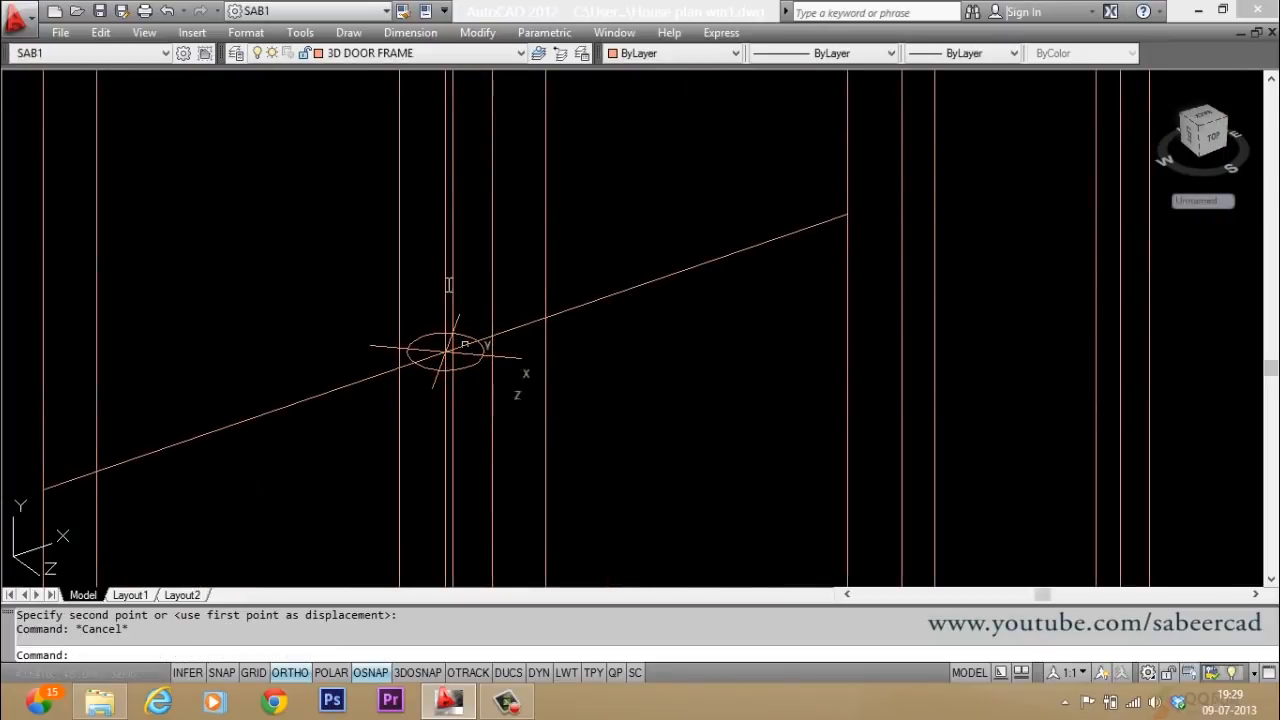
scroll(464, 344, down, 2)
scroll(506, 255, up, 1)
key(Escape)
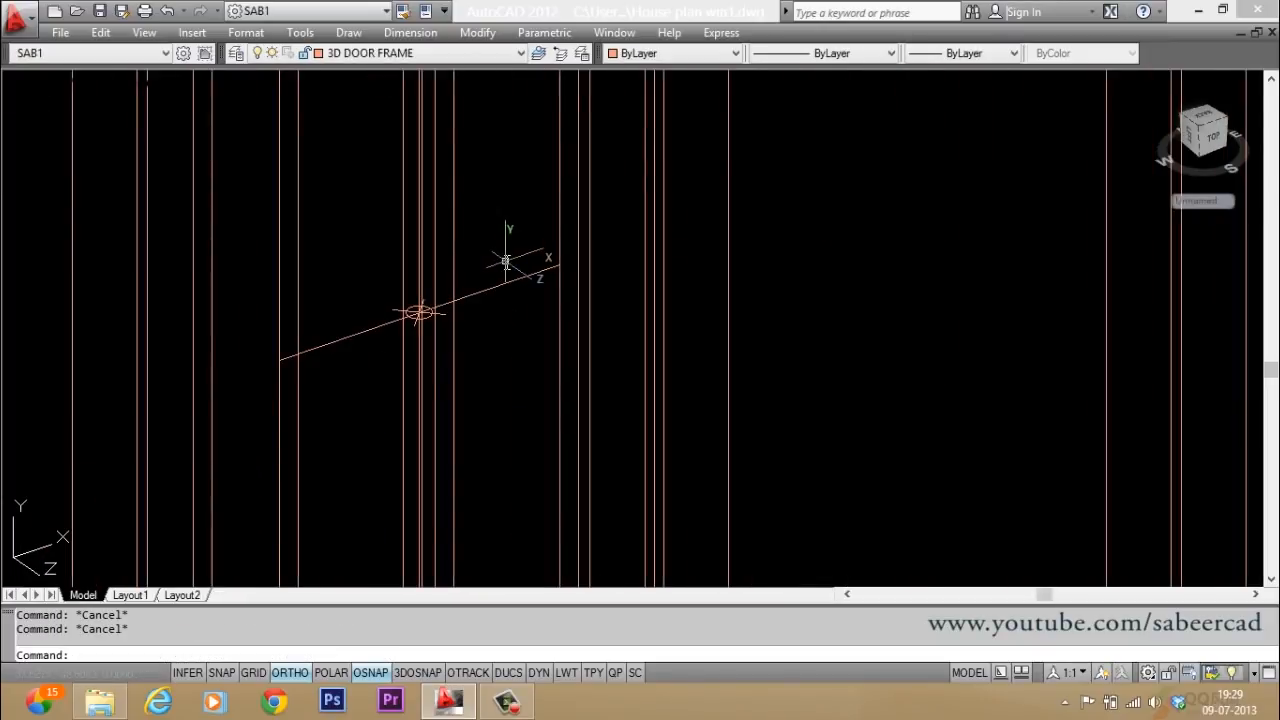
Step: Offset the sash's sloping cross polyline at the uppermost division point by 1.5 both above and below it
text(O)
key(Return)
text(1.)
key(Return)
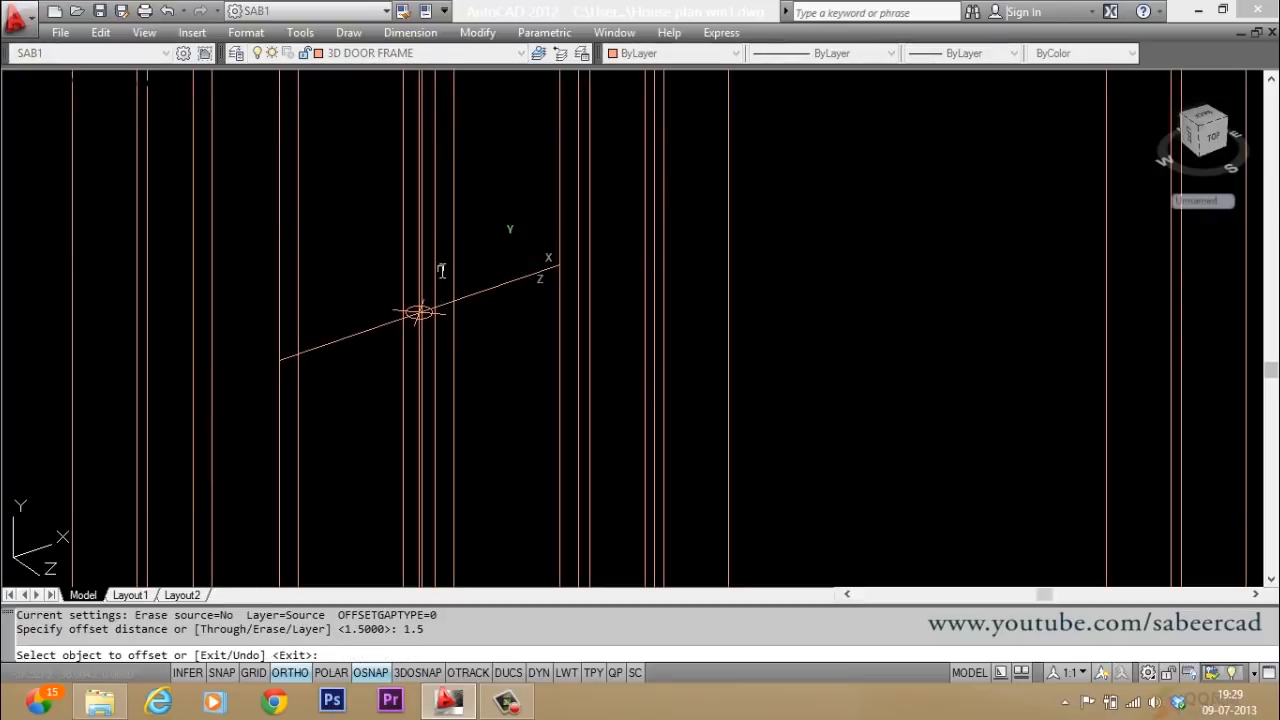
click(479, 296)
click(487, 232)
click(484, 292)
click(480, 330)
key(Escape)
Step: Erase the original cross polyline between its two offset copies
text(e)
key(Return)
click(481, 302)
key(Return)
key(Escape)
key(Escape)
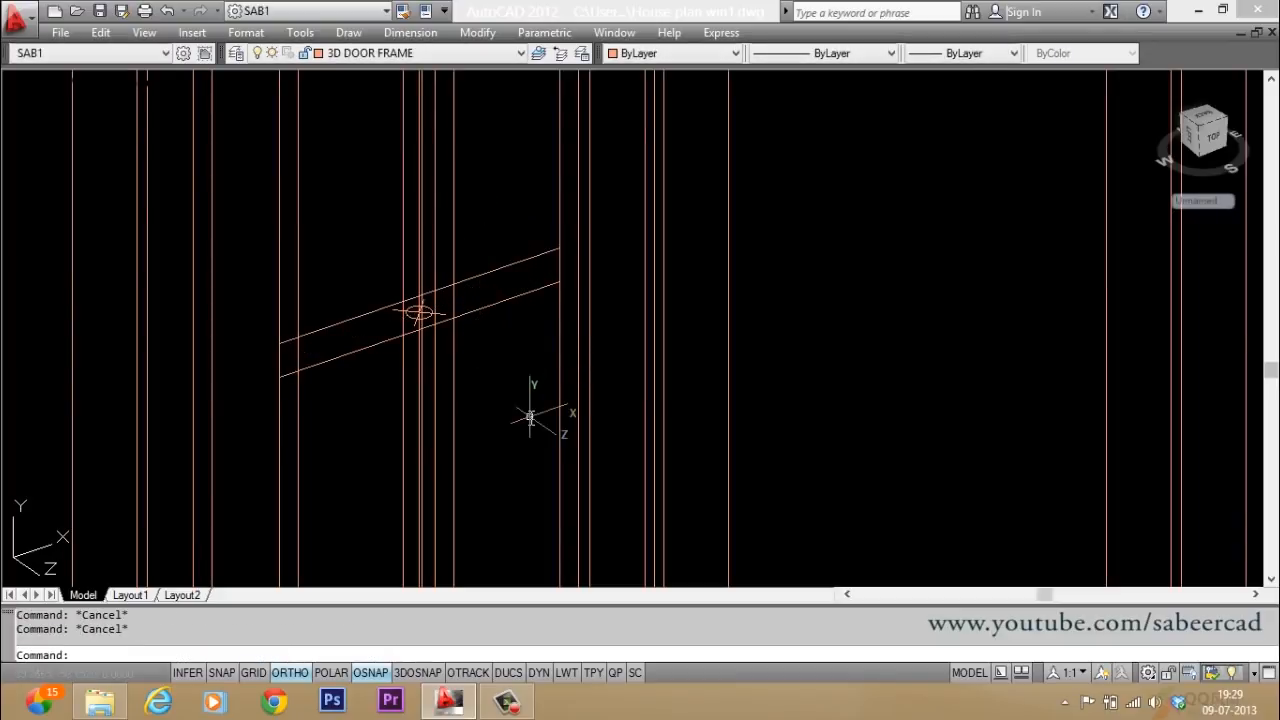
Step: Draw a polyline joining the left ends of the two offset lines
text(pl)
key(Return)
click(281, 372)
click(284, 341)
key(Return)
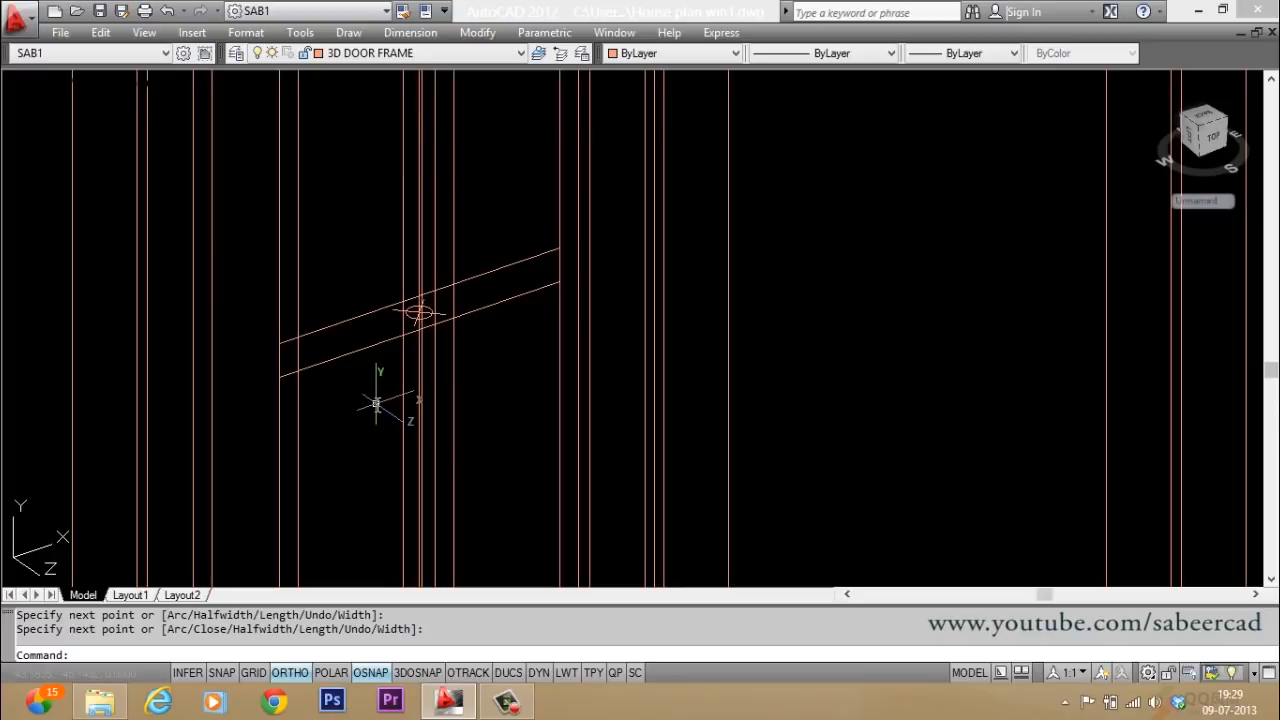
Step: Join the two offset lines and the left end segment into one polyline and close it as the horizontal bar's profile
text(pedit)
key(Return)
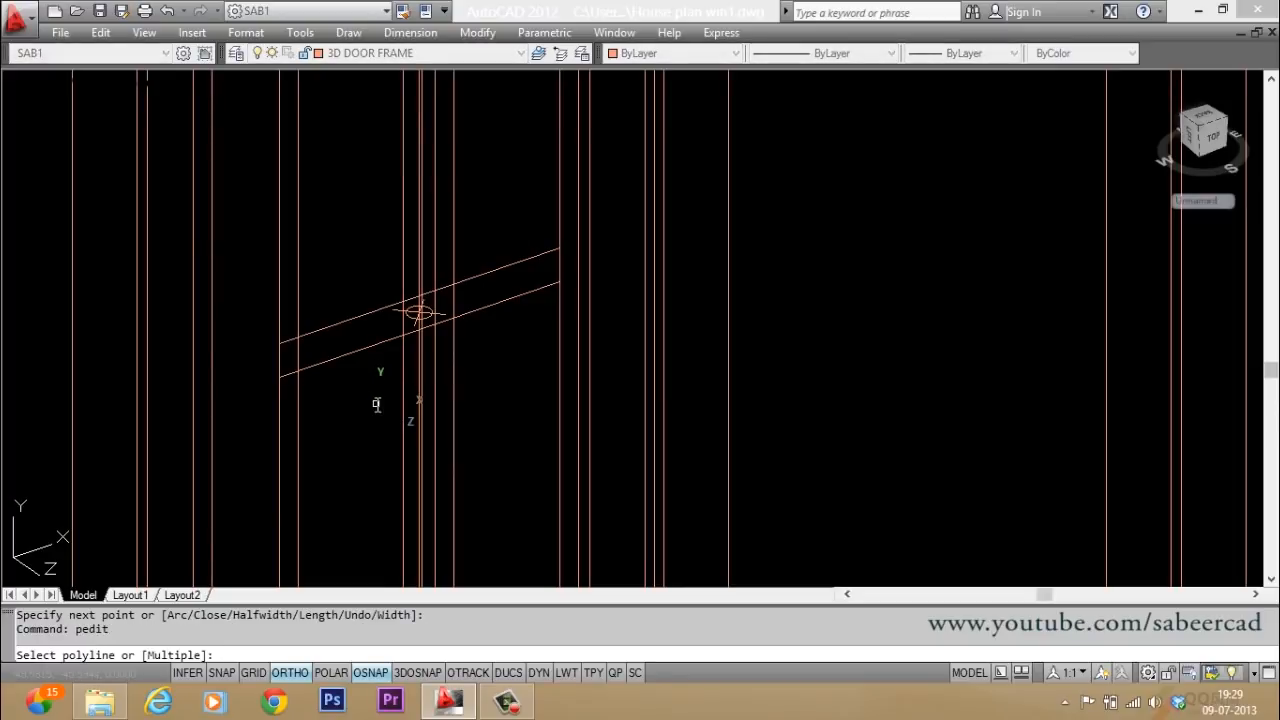
click(259, 315)
click(327, 366)
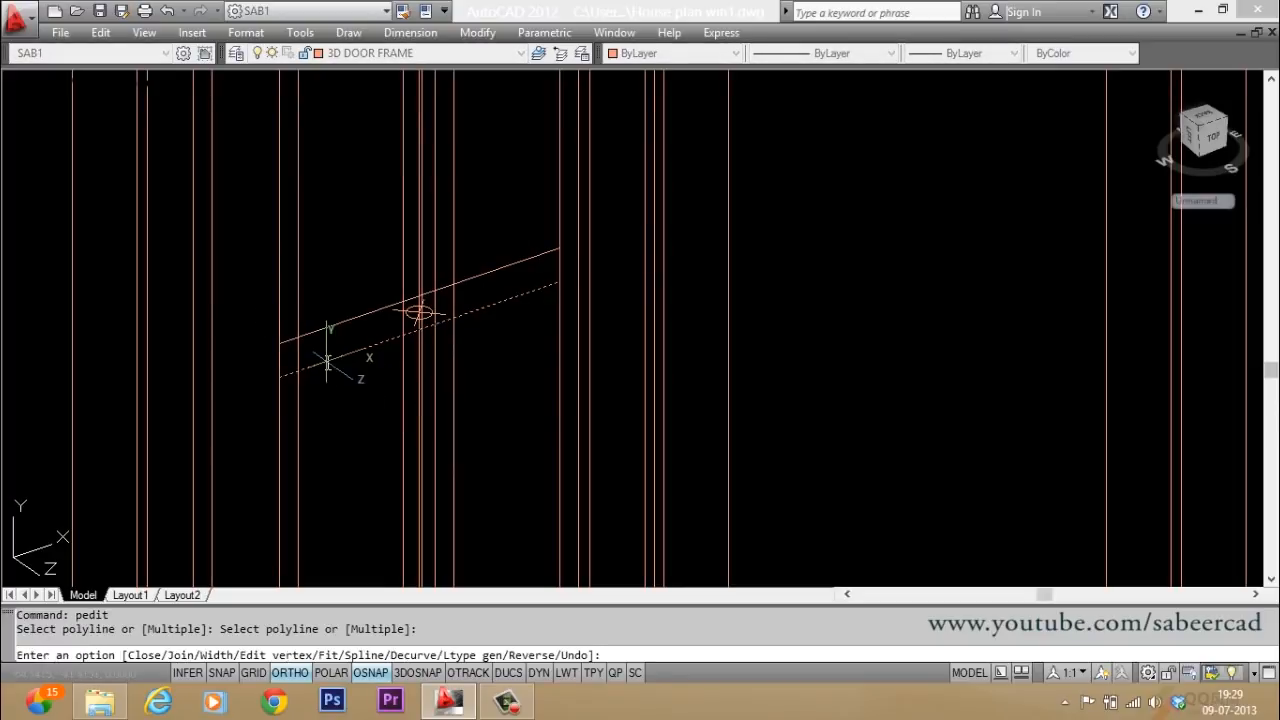
text(j)
key(Return)
click(266, 319)
click(345, 406)
click(344, 323)
key(Return)
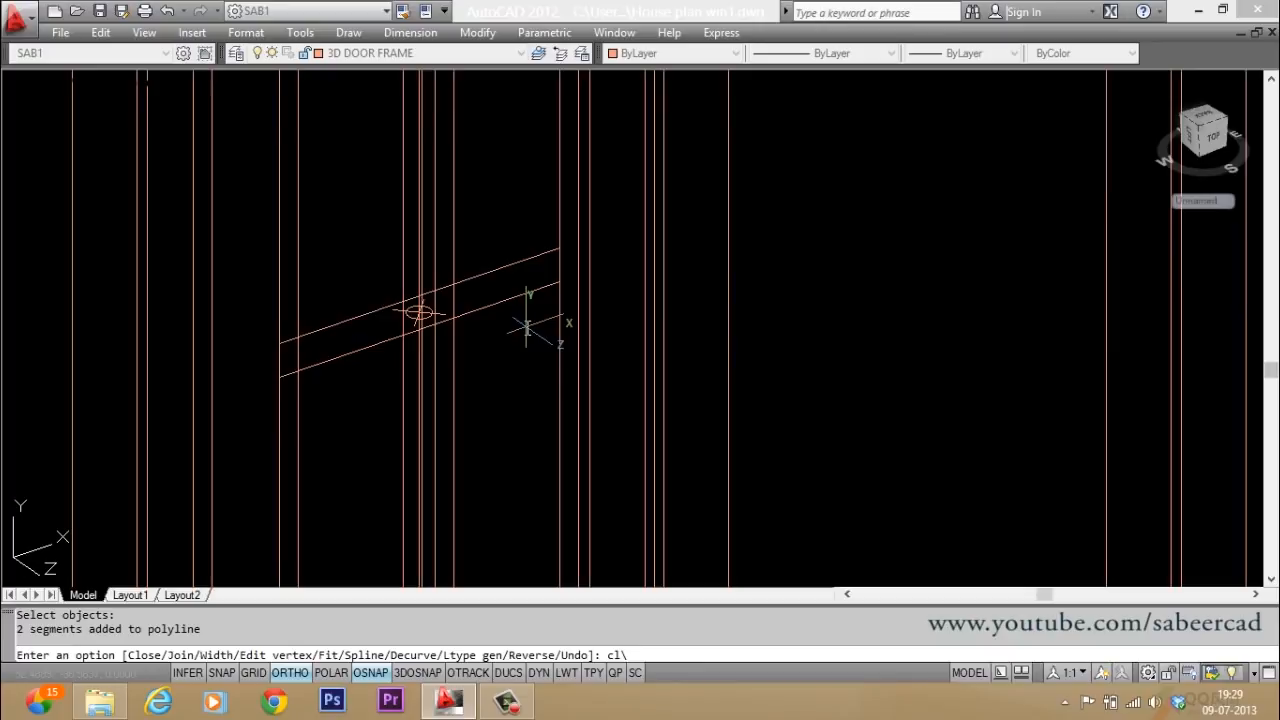
key(Return)
key(Escape)
key(Escape)
key(Escape)
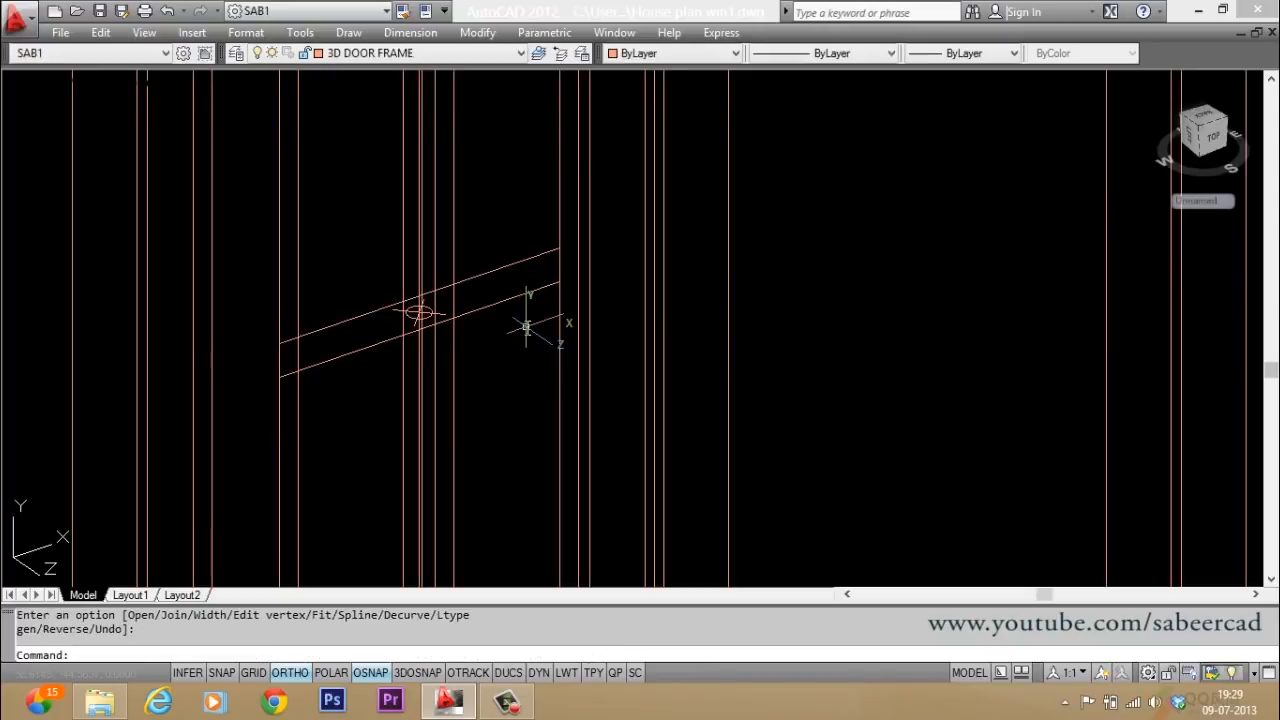
Step: Extrude the closed horizontal bar profile 2.5 so that it matches the sash's depth
text(ext)
key(Return)
text(l)
key(Return)
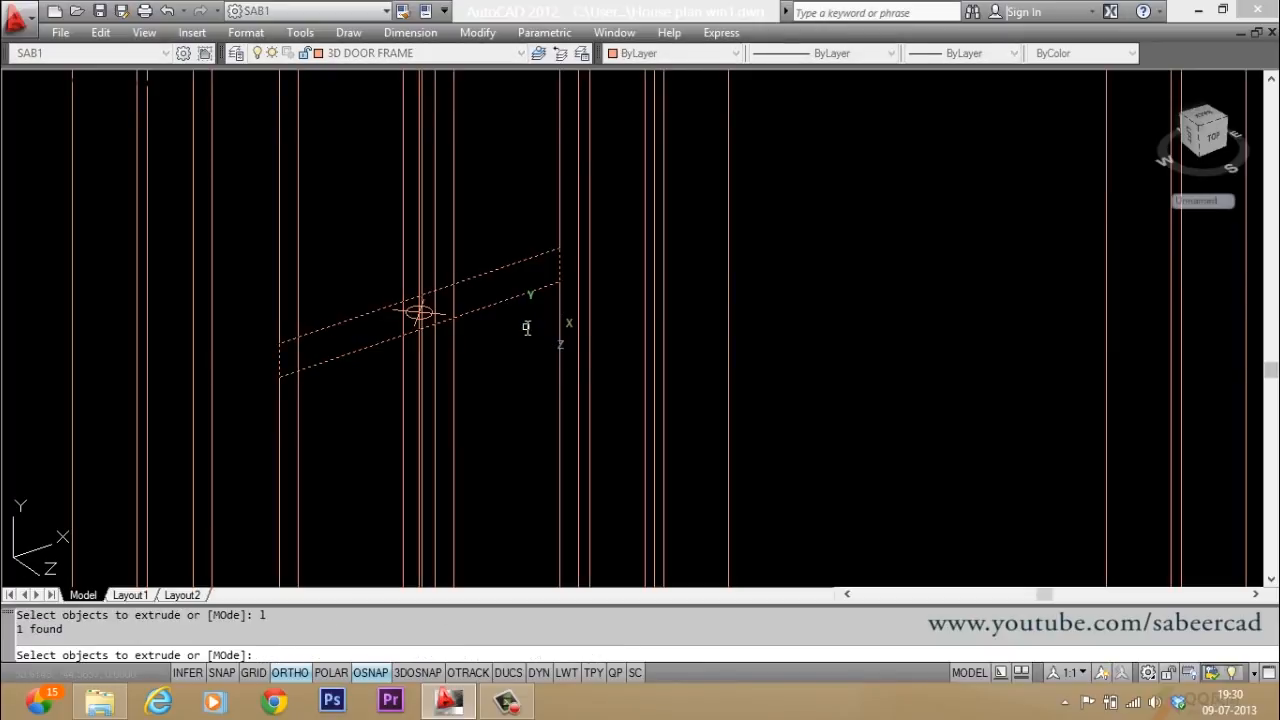
key(Return)
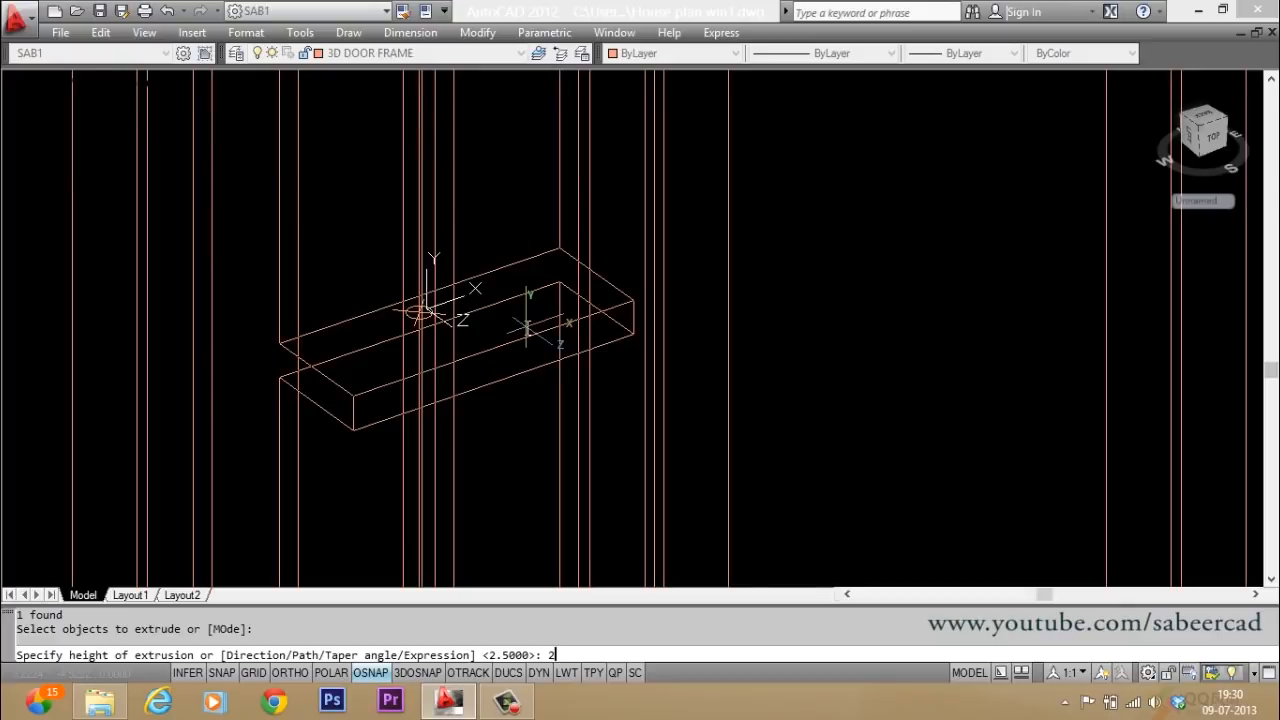
key(Return)
key(Escape)
key(Escape)
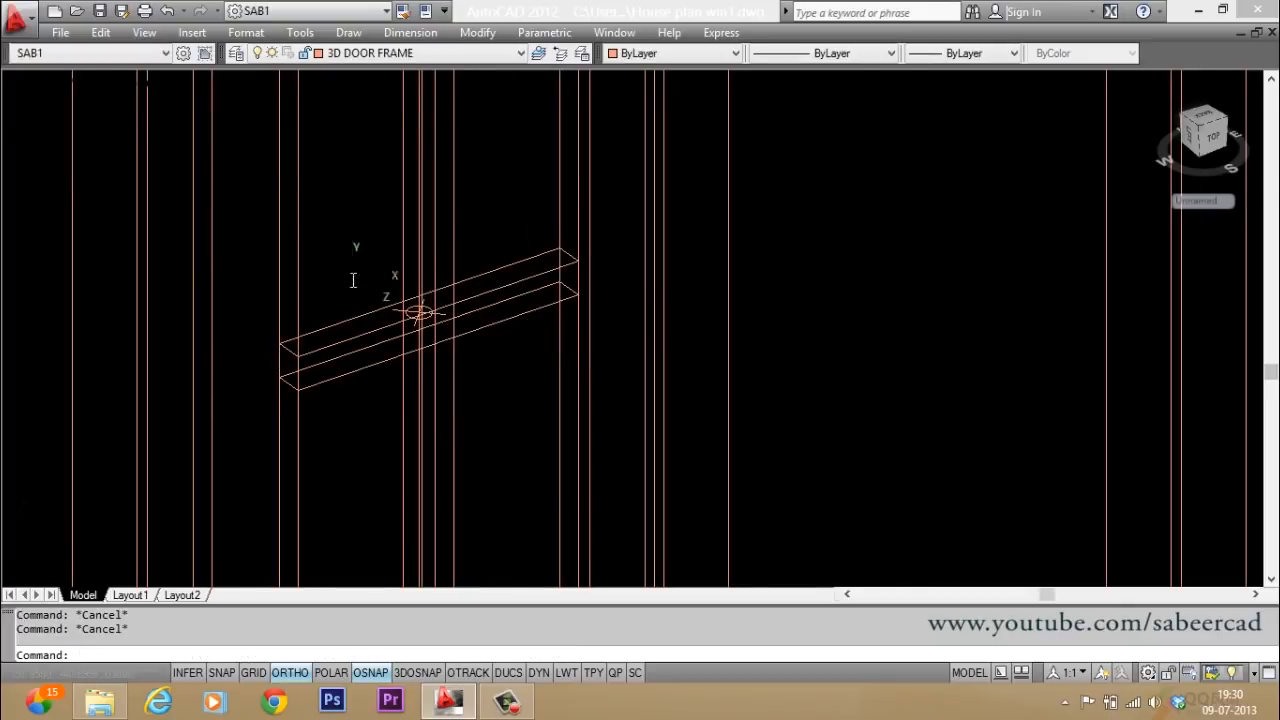
Step: Copy the horizontal bar from the uppermost division point straight down to the second division point, using the point nodes
scroll(345, 285, up, 5)
scroll(341, 293, up, 2)
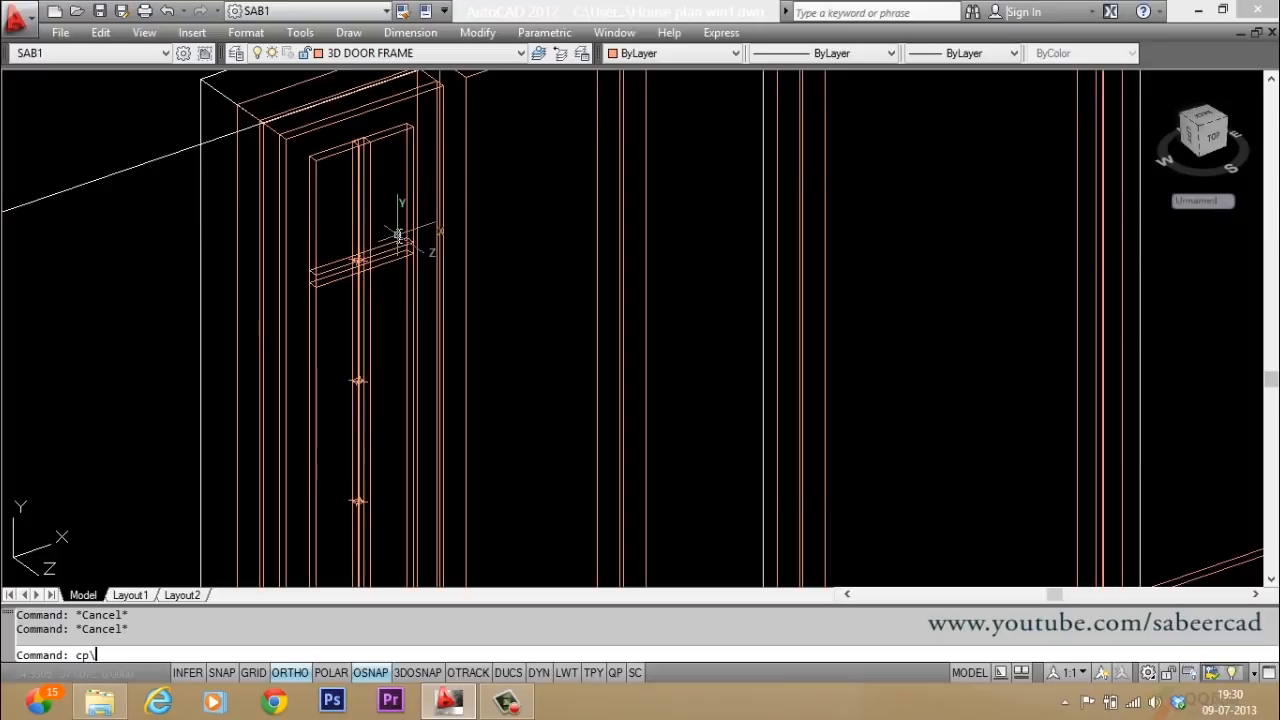
text(cp)
key(Return)
click(398, 240)
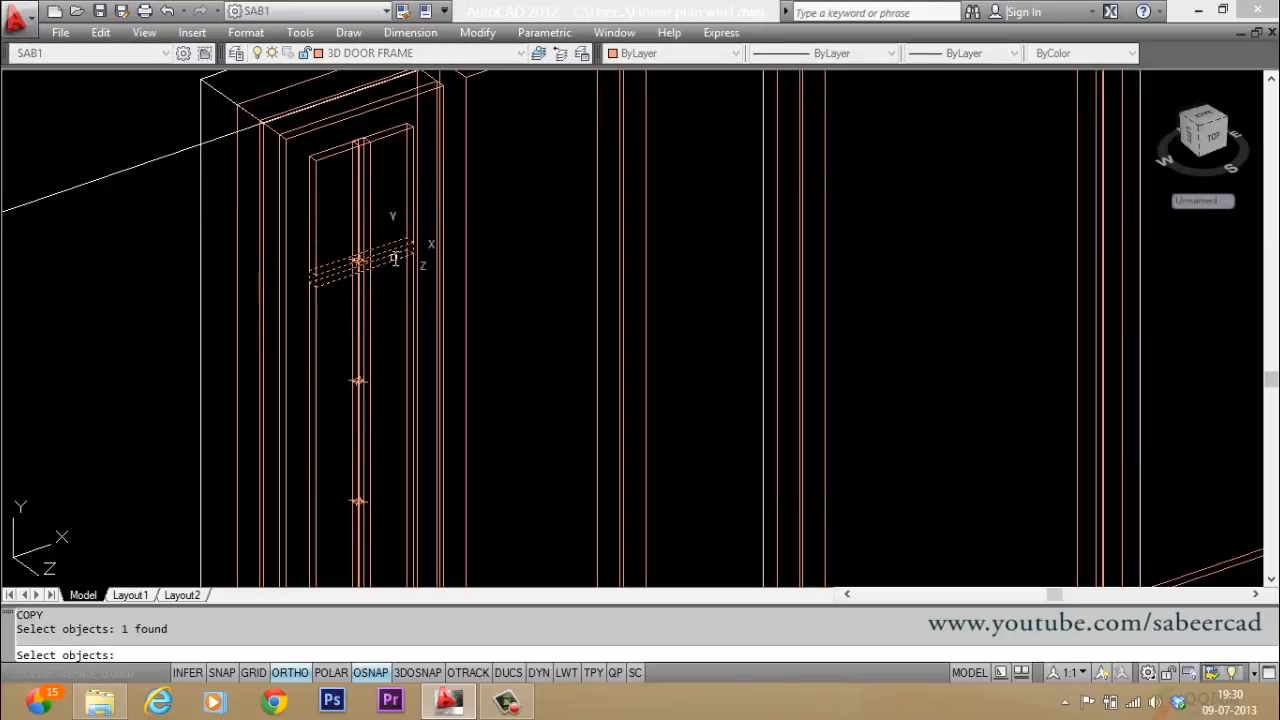
key(Return)
scroll(396, 265, up, 3)
shift+right_click(286, 194)
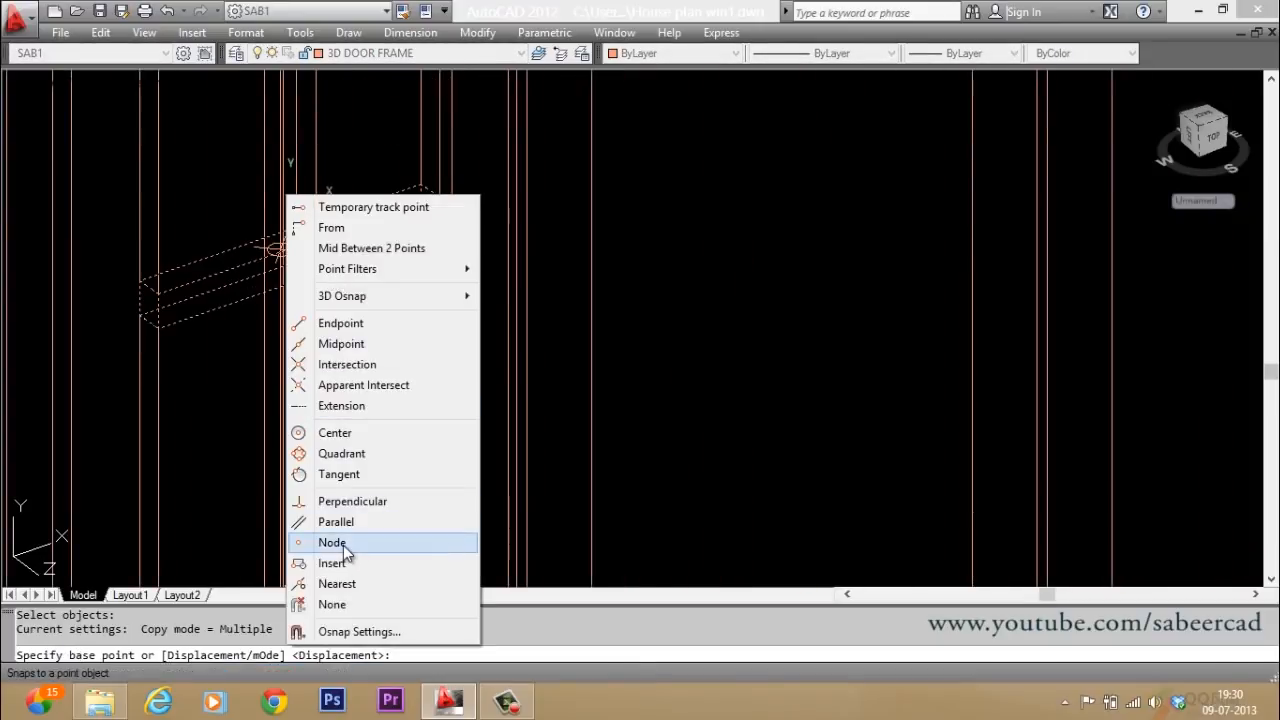
click(343, 545)
click(281, 250)
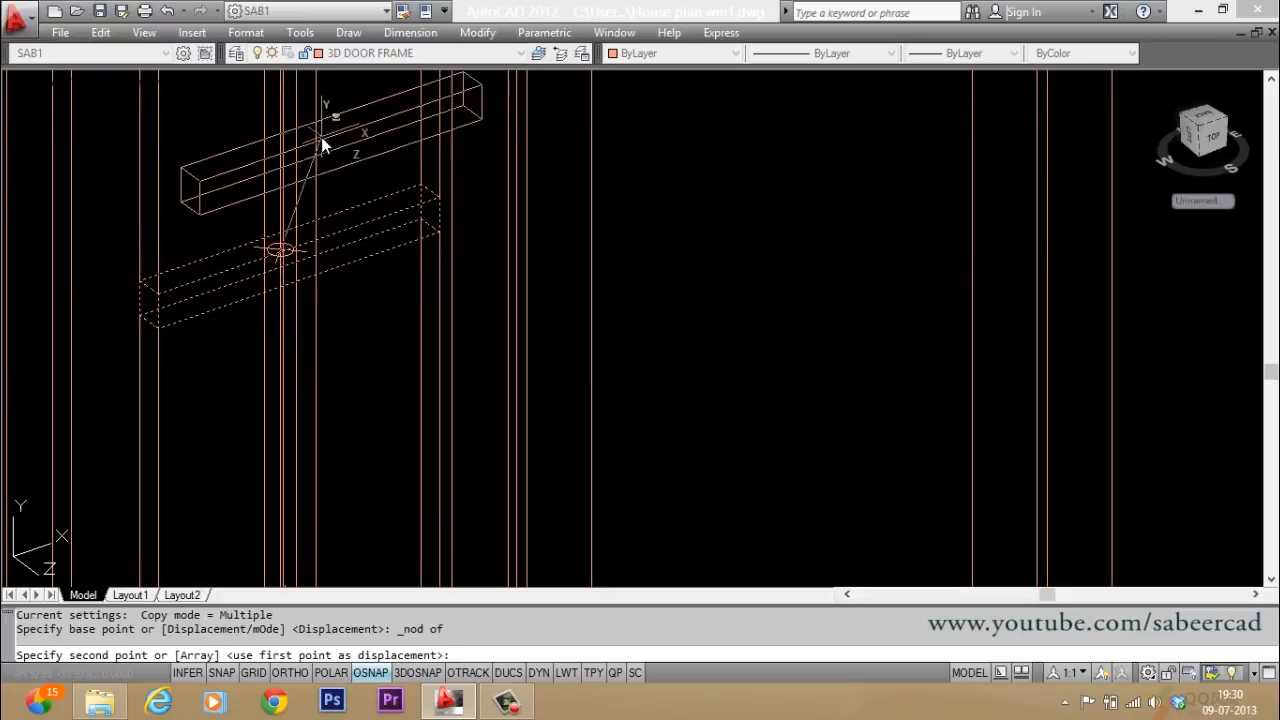
key(F8)
scroll(330, 220, down, 2)
scroll(302, 302, up, 3)
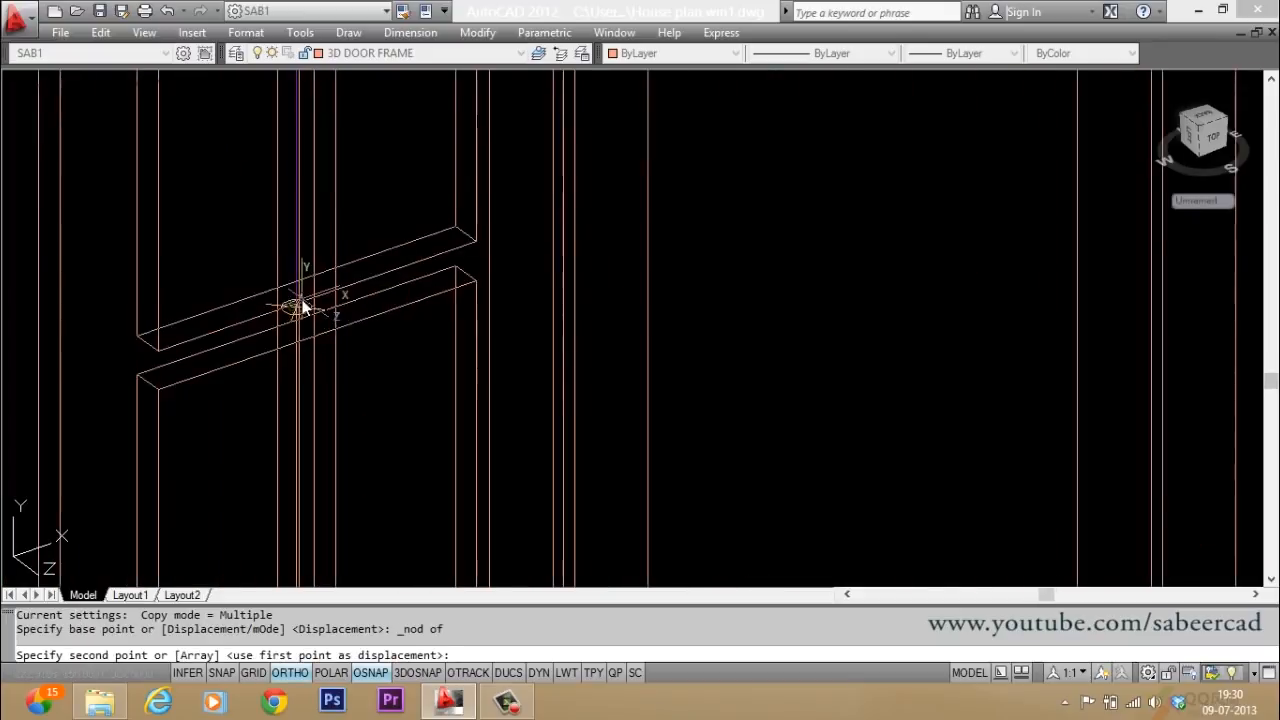
click(296, 299)
scroll(314, 129, down, 3)
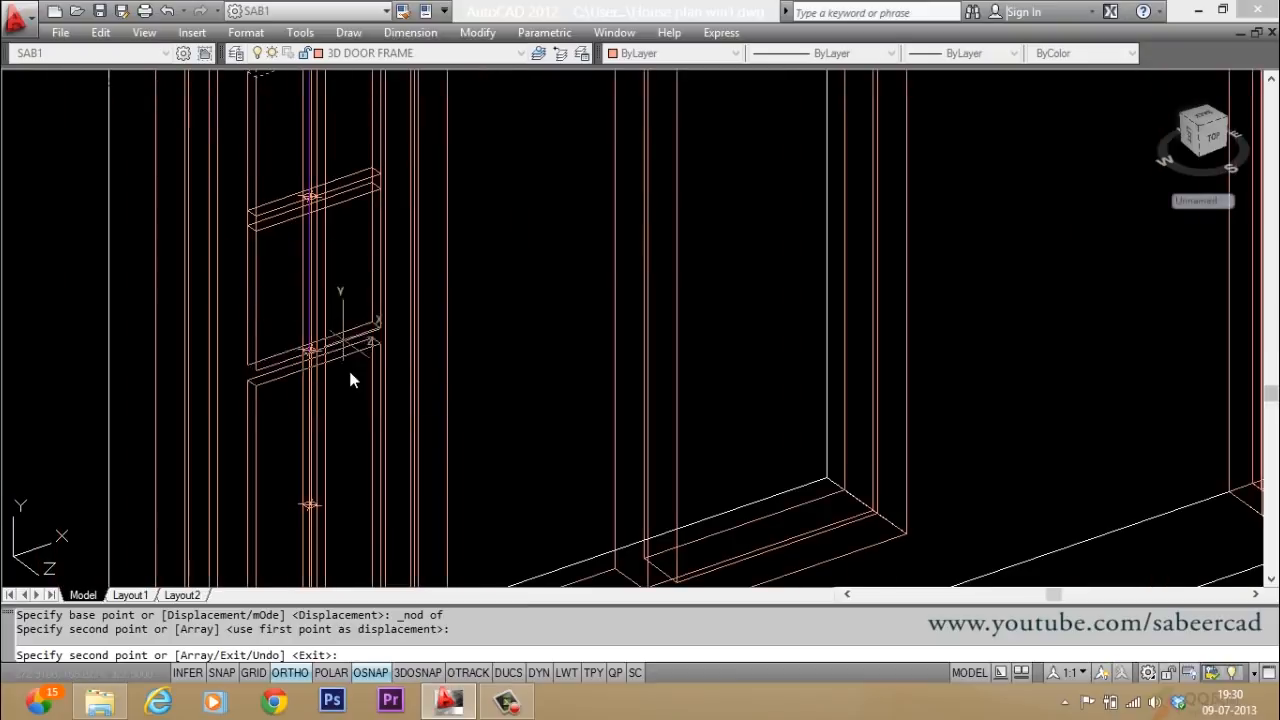
Step: Place further copies of the horizontal bar at the two remaining division points of the left sash
scroll(313, 347, up, 5)
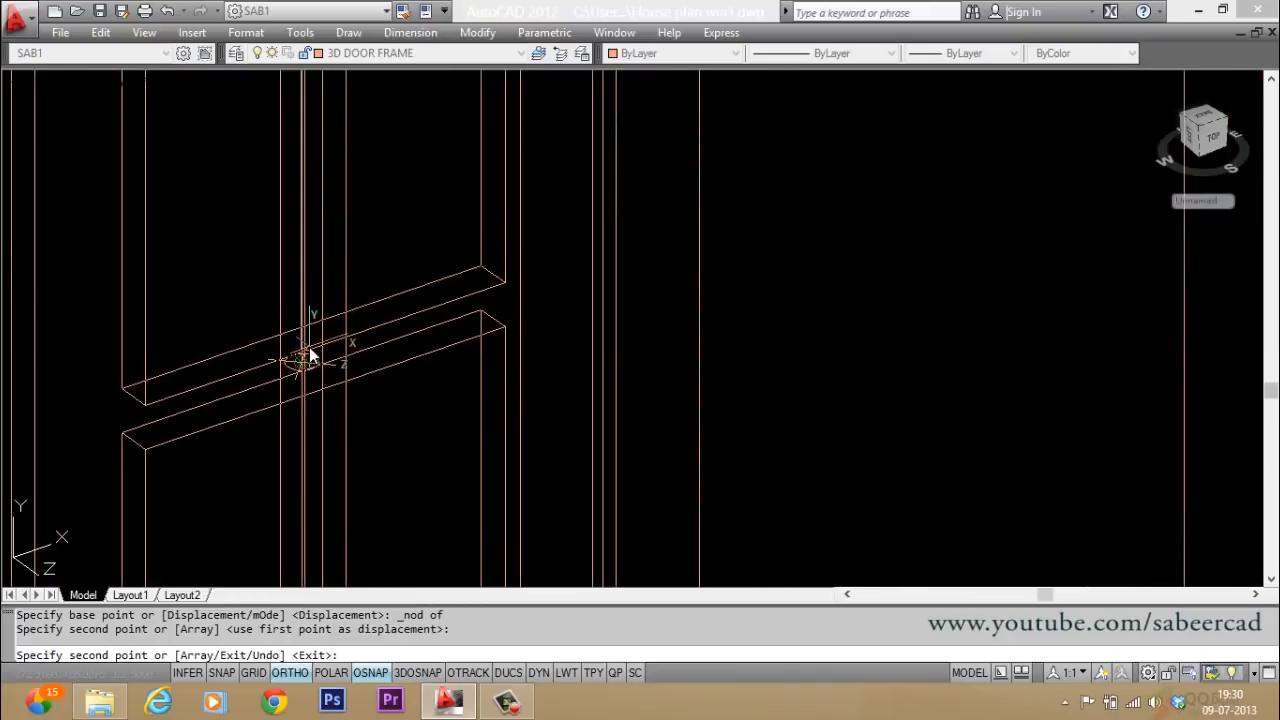
click(308, 348)
scroll(308, 212, down, 4)
scroll(306, 352, up, 2)
key(Escape)
scroll(348, 368, down, 3)
key(Escape)
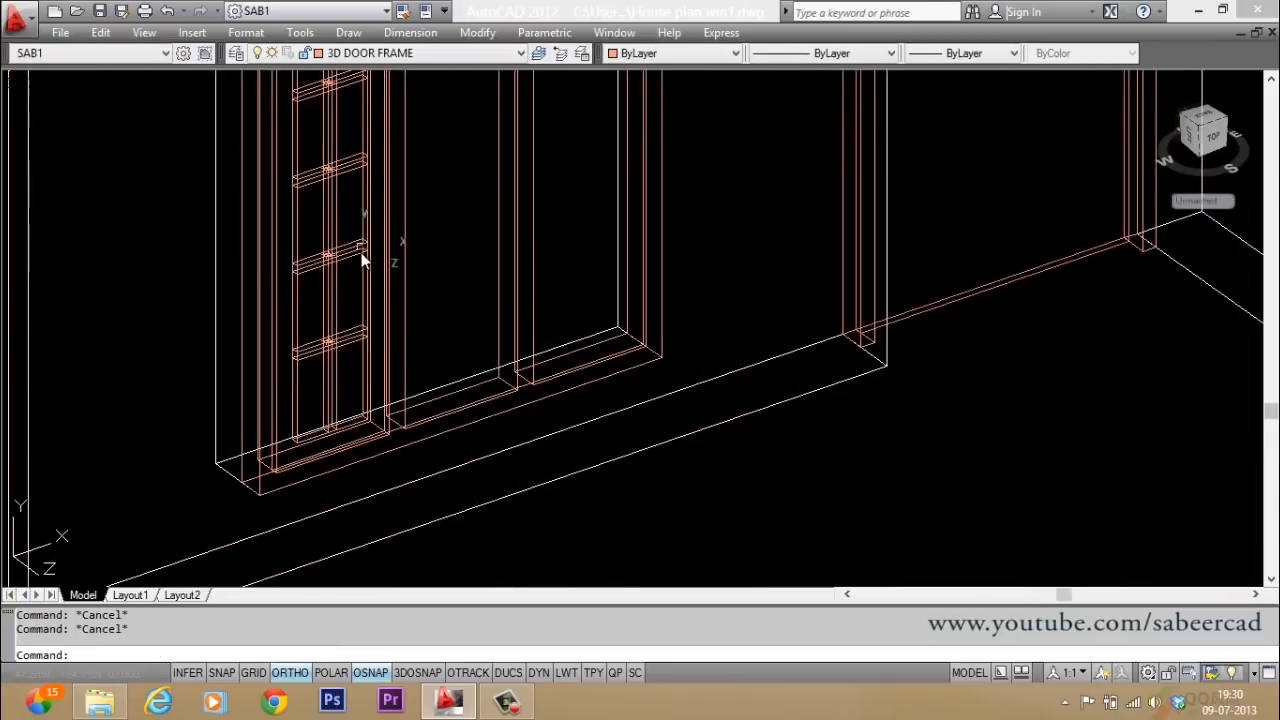
Step: Erase the four division points along the sash's centre line
text(e)
key(Return)
click(292, 102)
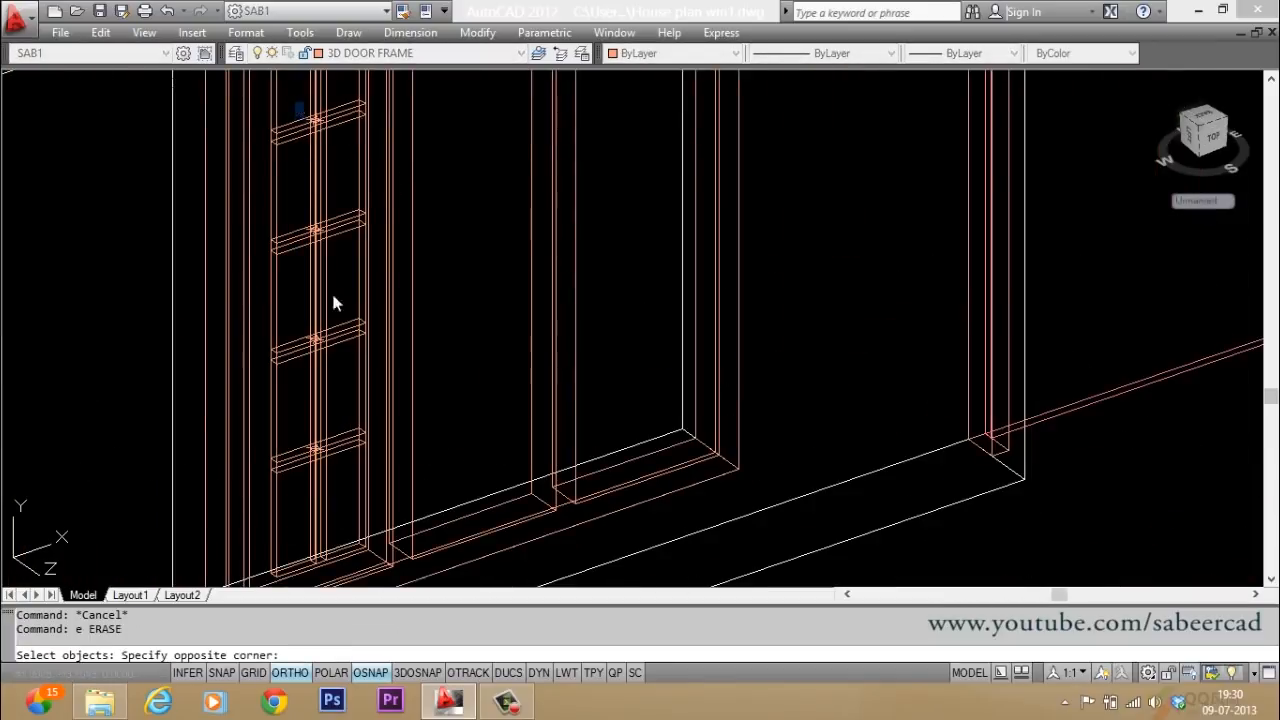
click(354, 484)
key(Return)
scroll(380, 490, down, 5)
scroll(360, 346, up, 6)
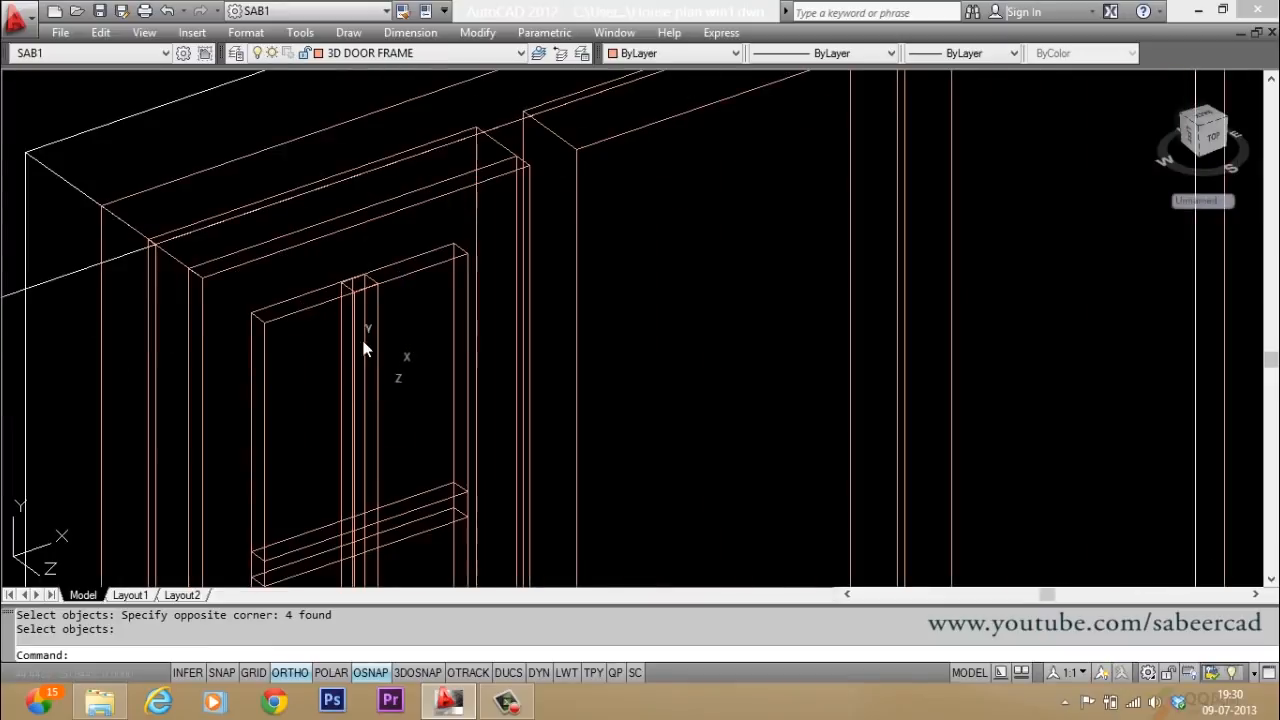
Step: Erase the leftover centre polyline inside the sash's vertical bar
text(e)
key(Return)
click(334, 205)
key(Return)
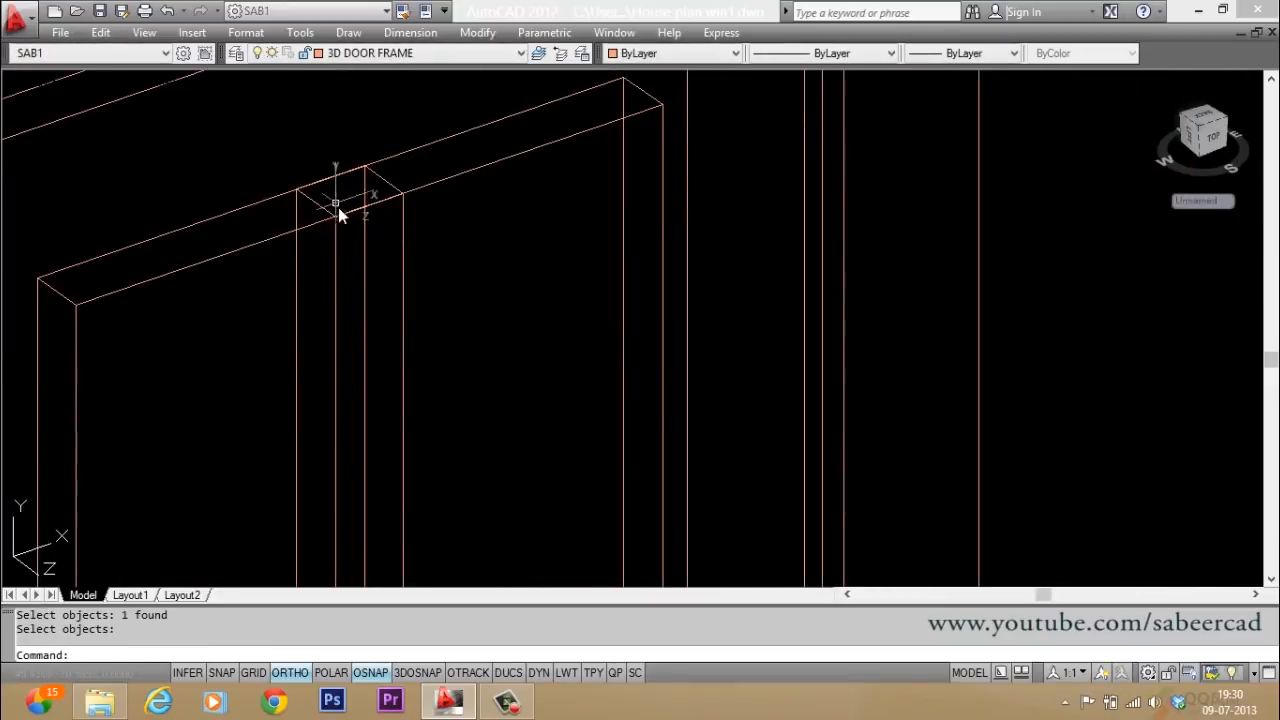
Step: Unite the left sash frame, its vertical bar and the four horizontal bars into one solid
scroll(254, 144, down, 5)
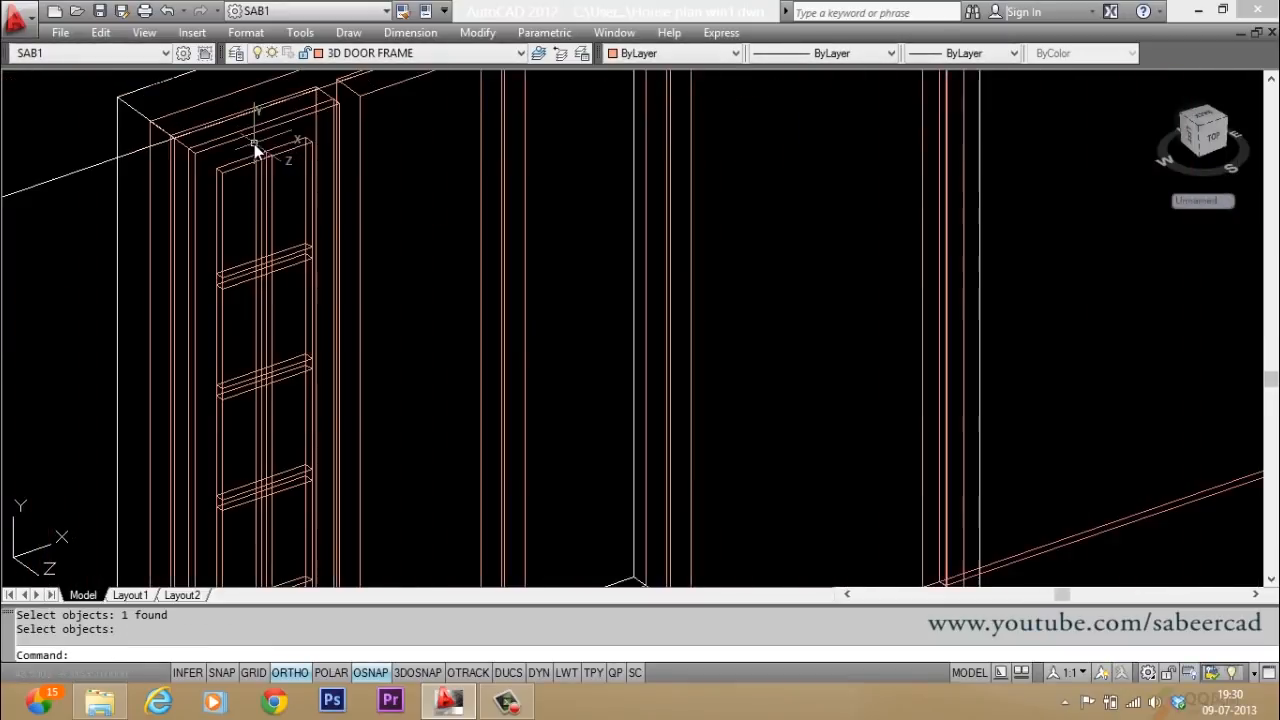
scroll(262, 256, down, 2)
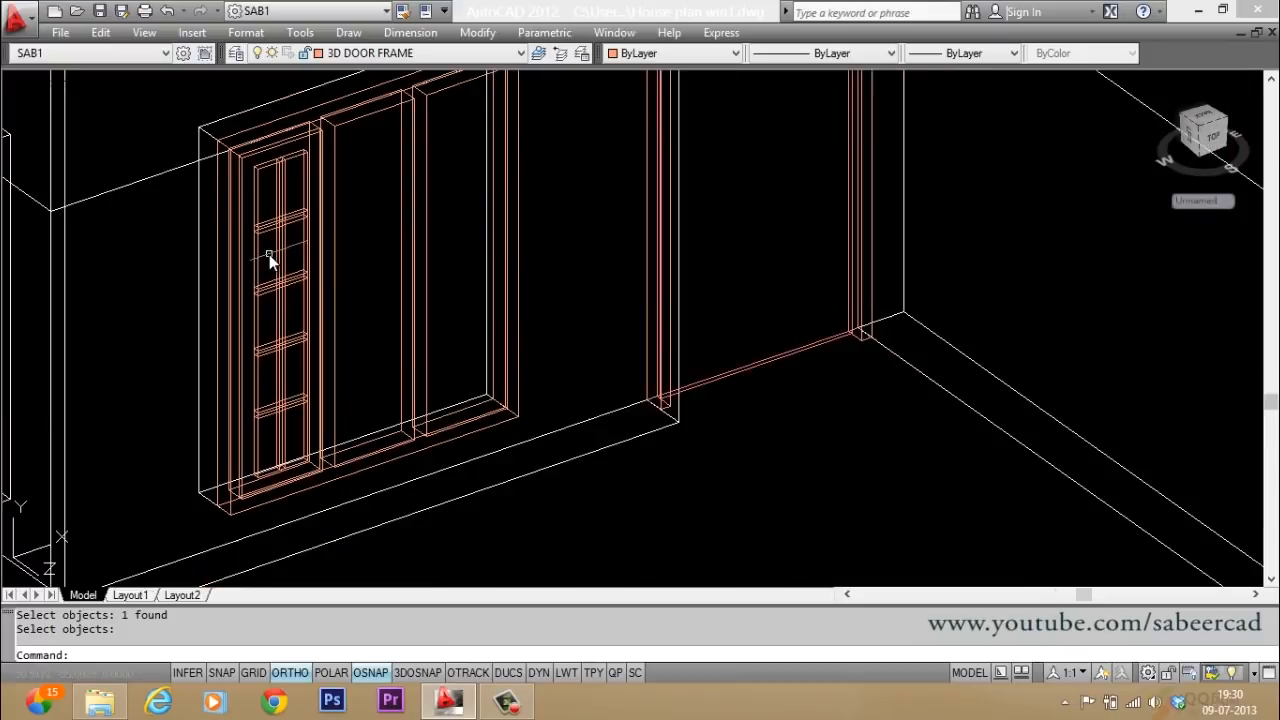
scroll(280, 160, up, 2)
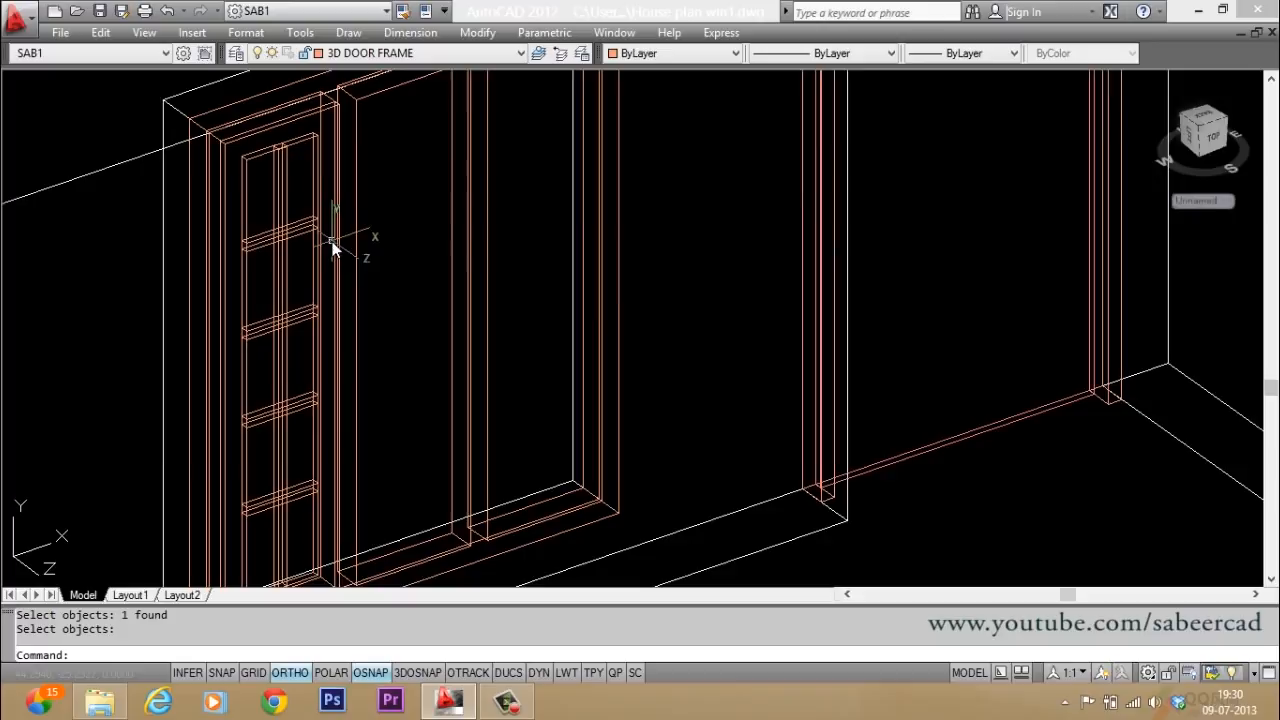
key(Escape)
key(Escape)
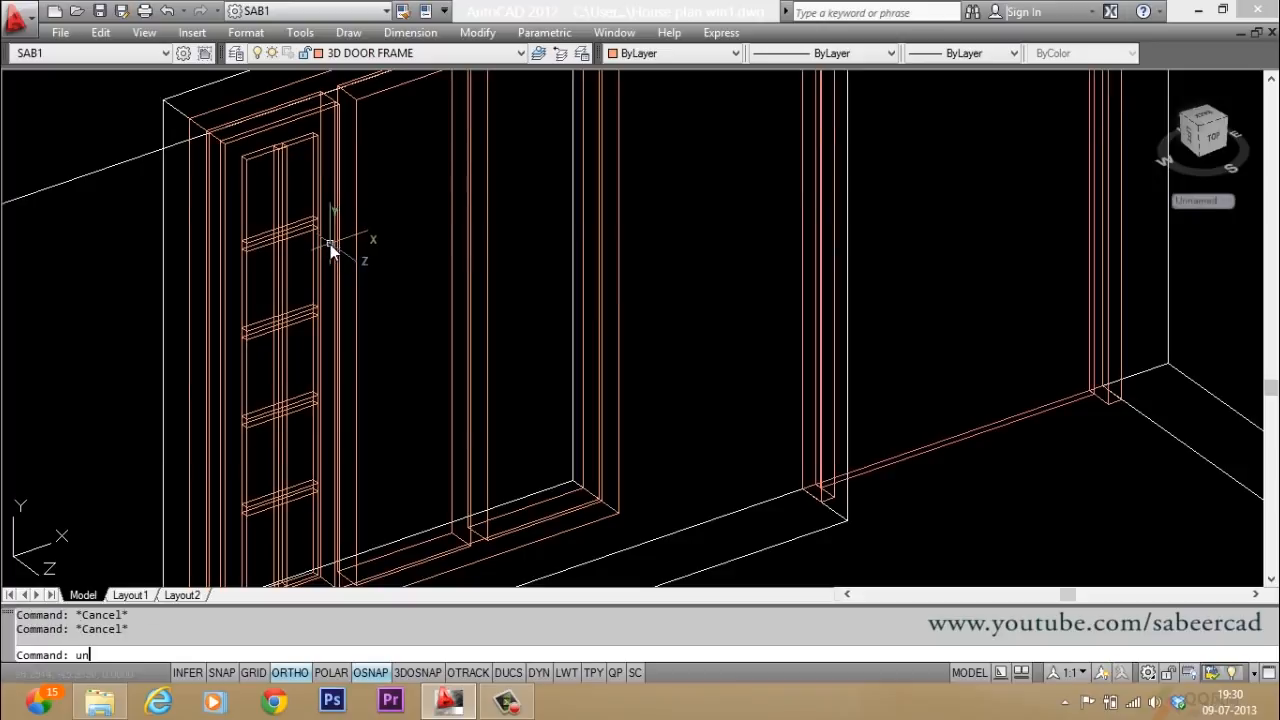
text(union)
key(Return)
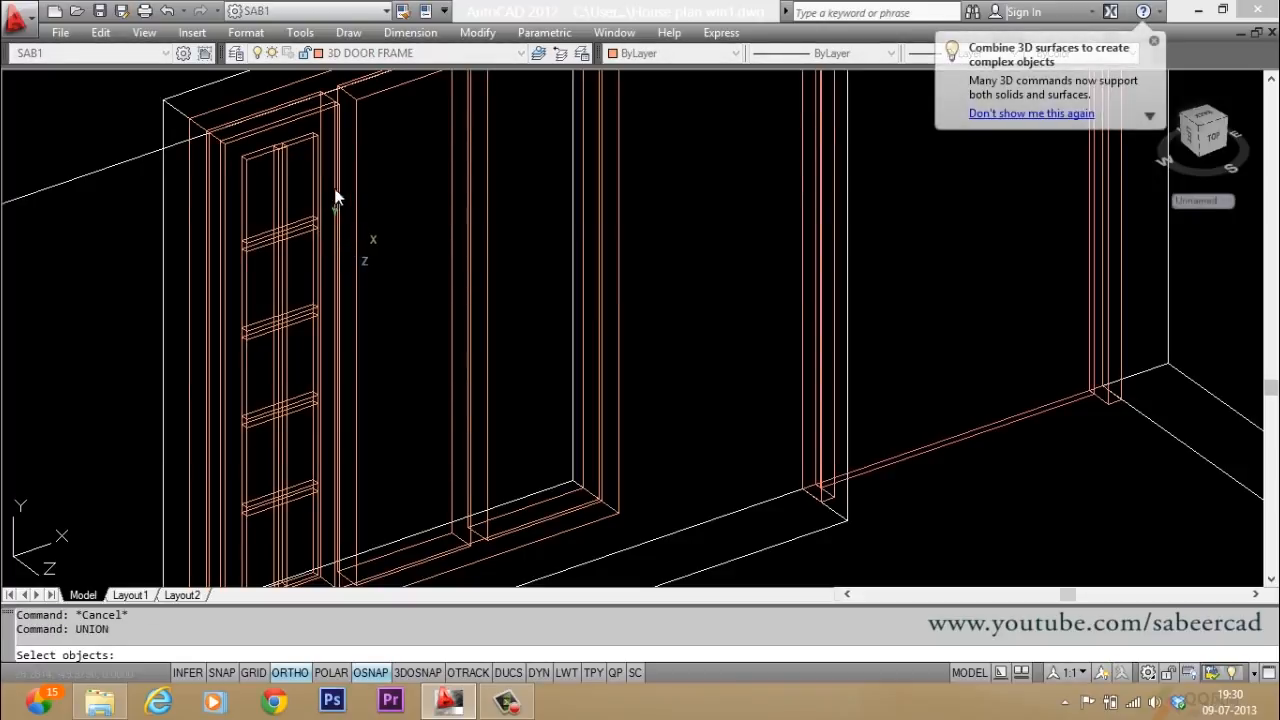
click(300, 144)
click(282, 232)
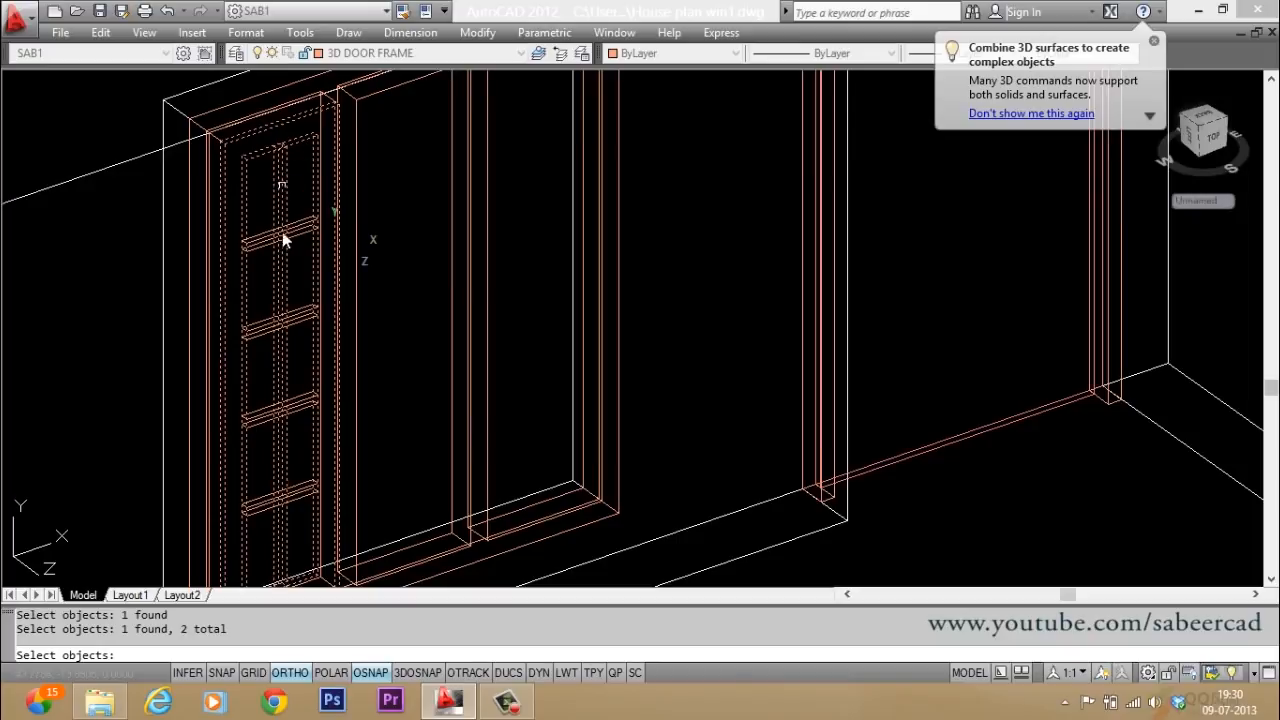
click(299, 205)
click(270, 513)
key(Escape)
key(Escape)
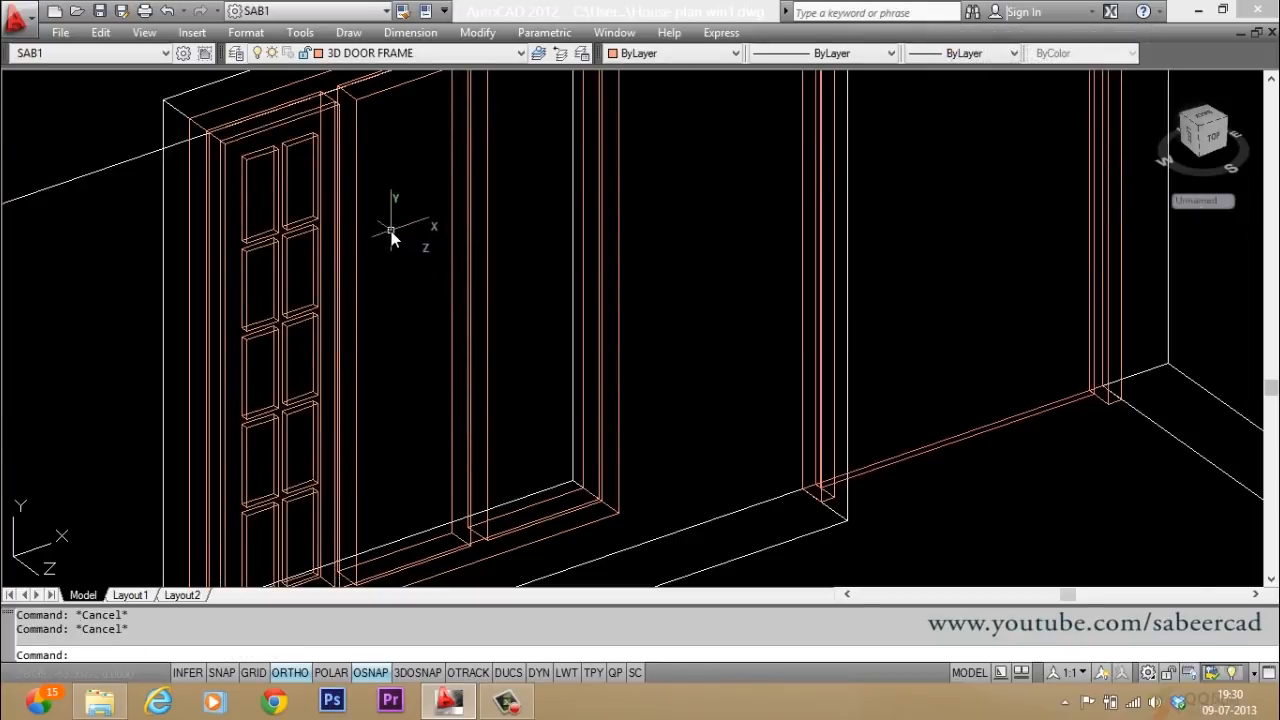
Step: Shade the model to check the united left sash
scroll(391, 231, down, 2)
scroll(334, 292, up, 2)
text(sh)
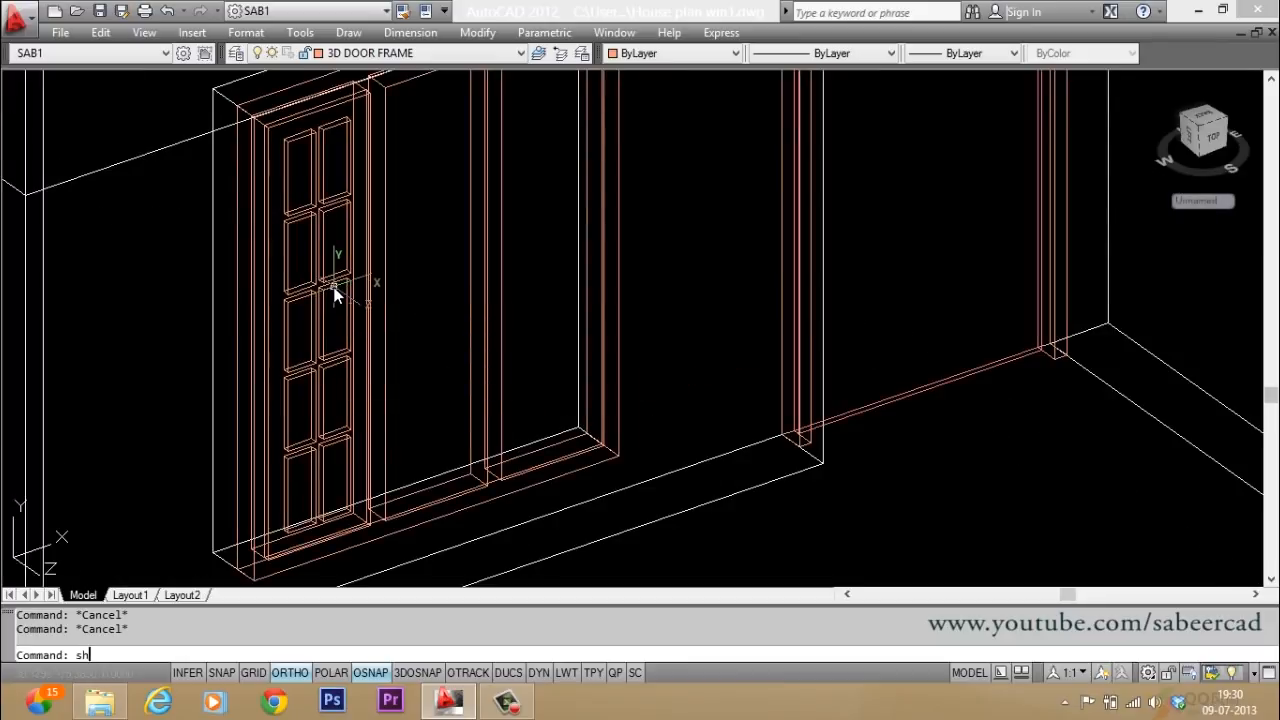
text(ade)
key(Return)
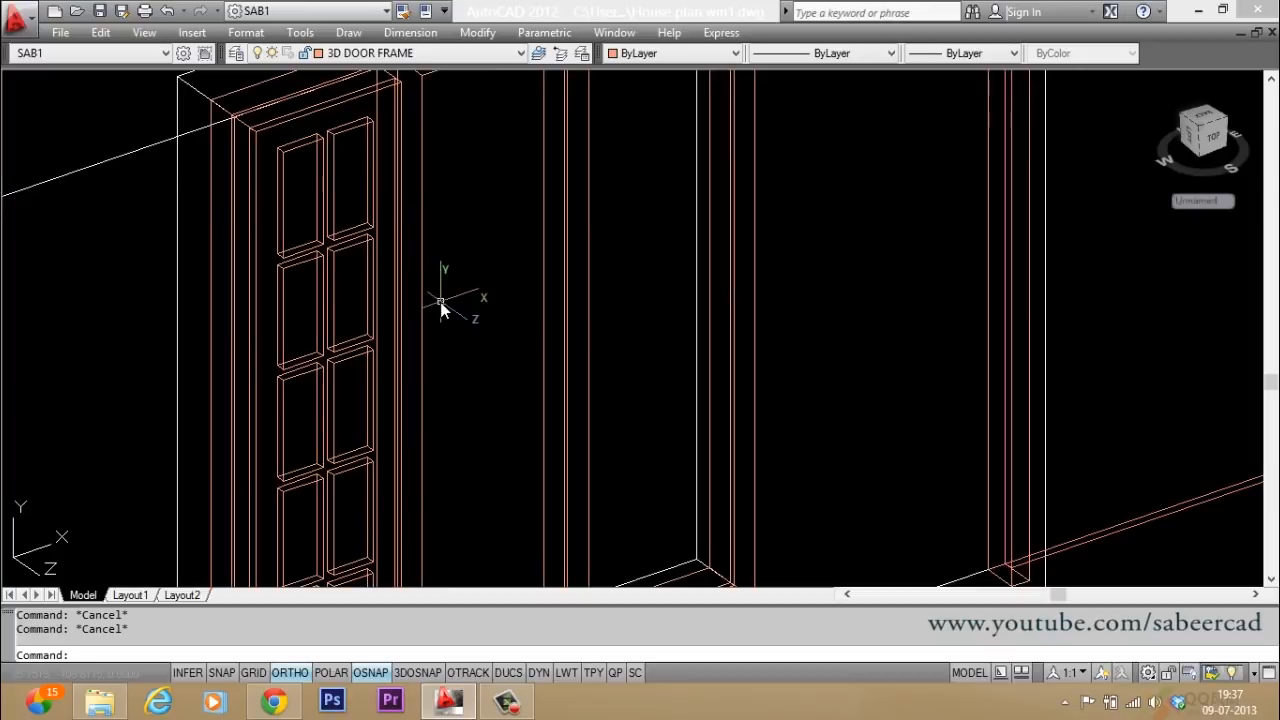
Step: Create a new layer named 3D WIN GLASS
scroll(298, 131, up, 1)
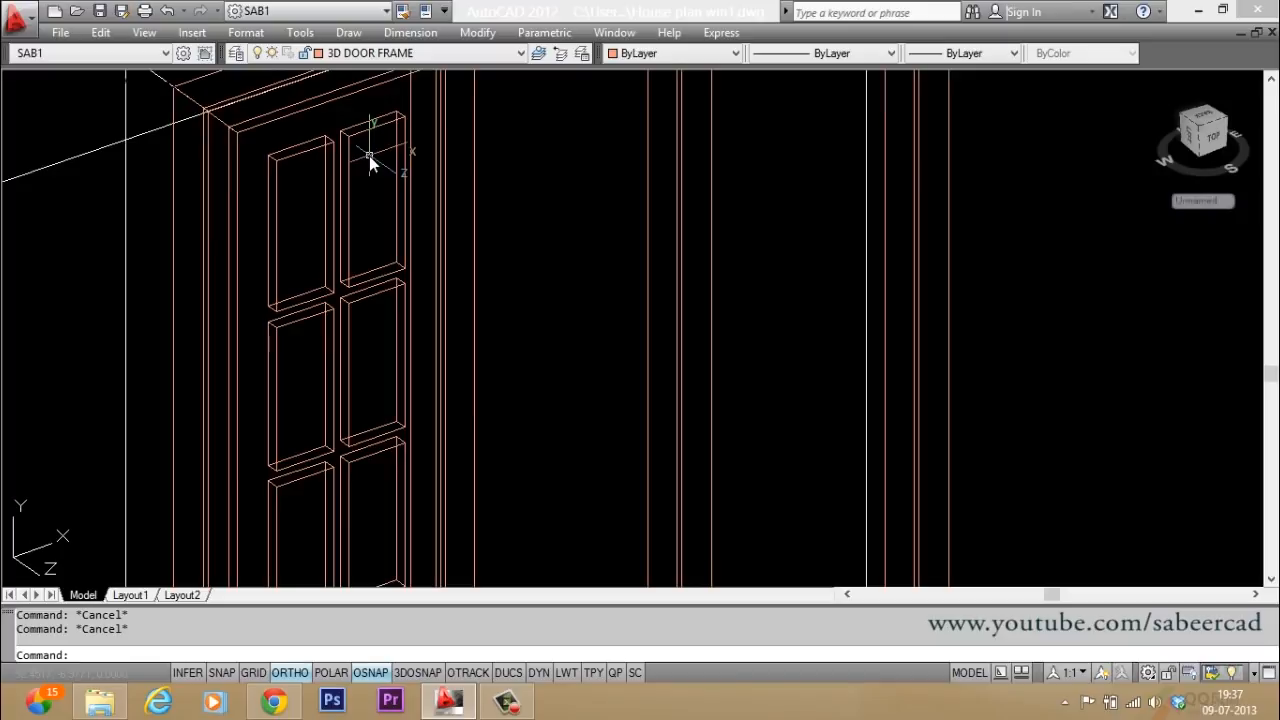
click(235, 54)
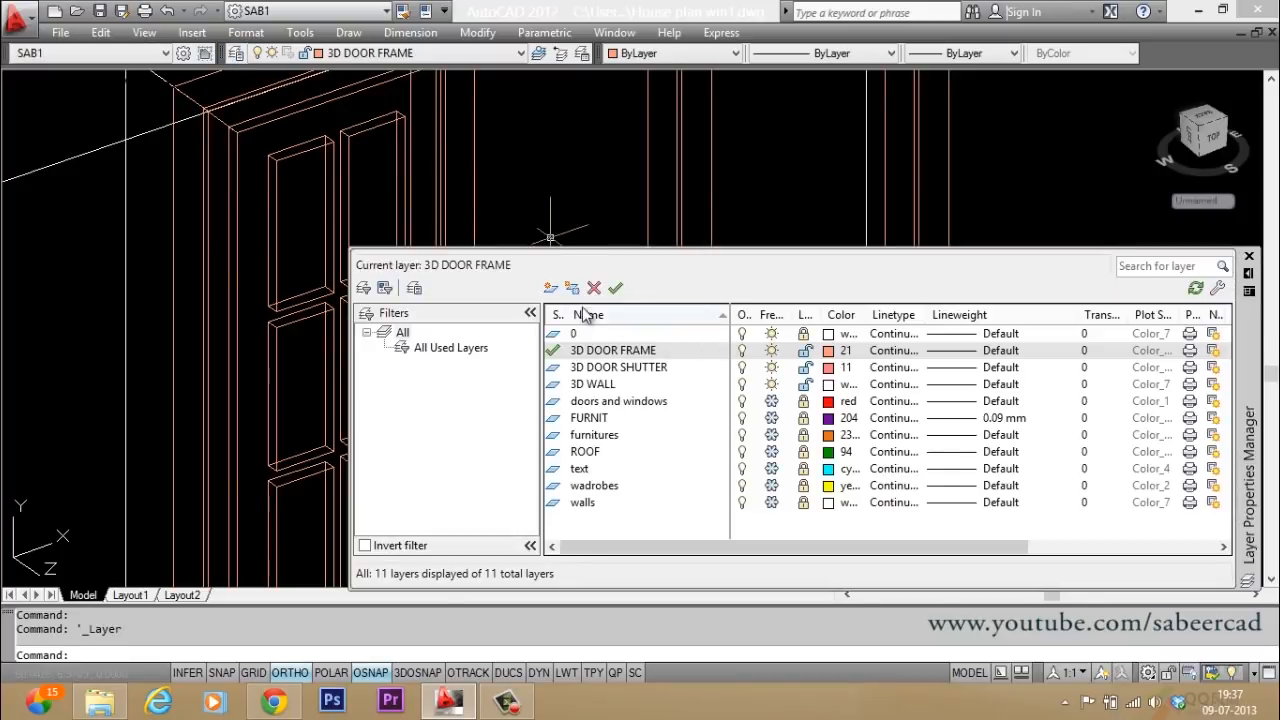
click(549, 288)
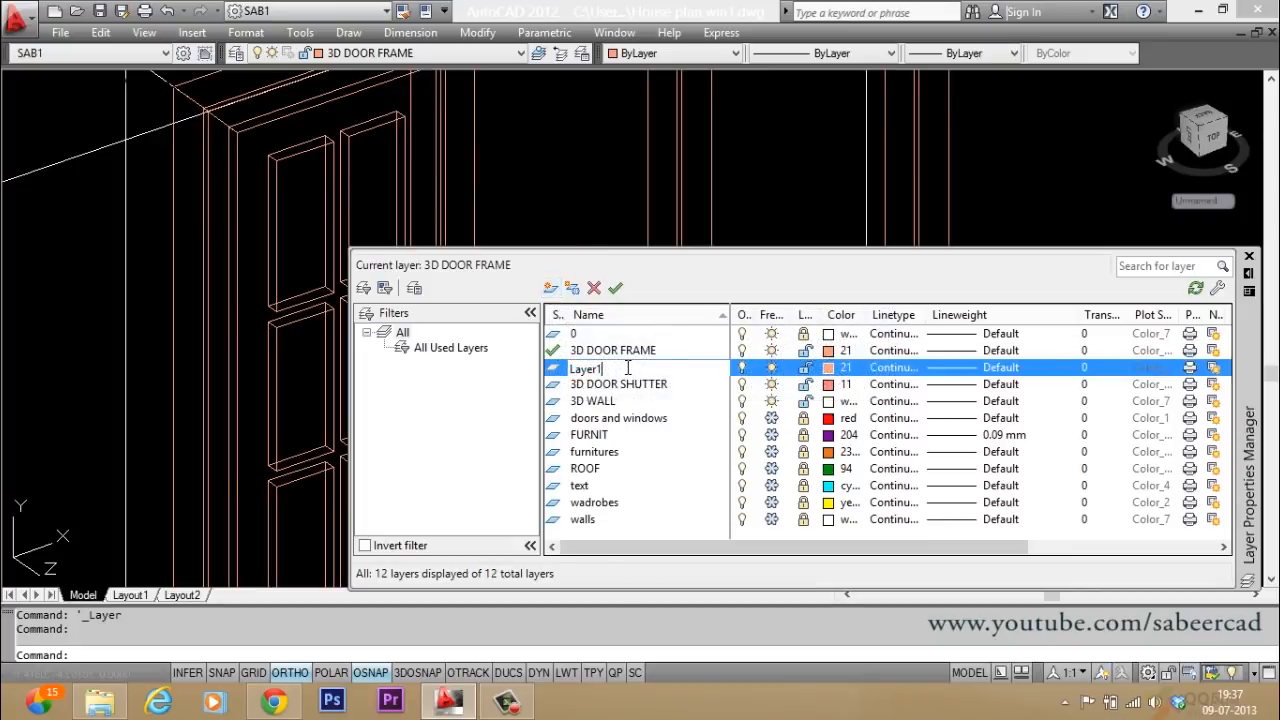
text(3D WIN)
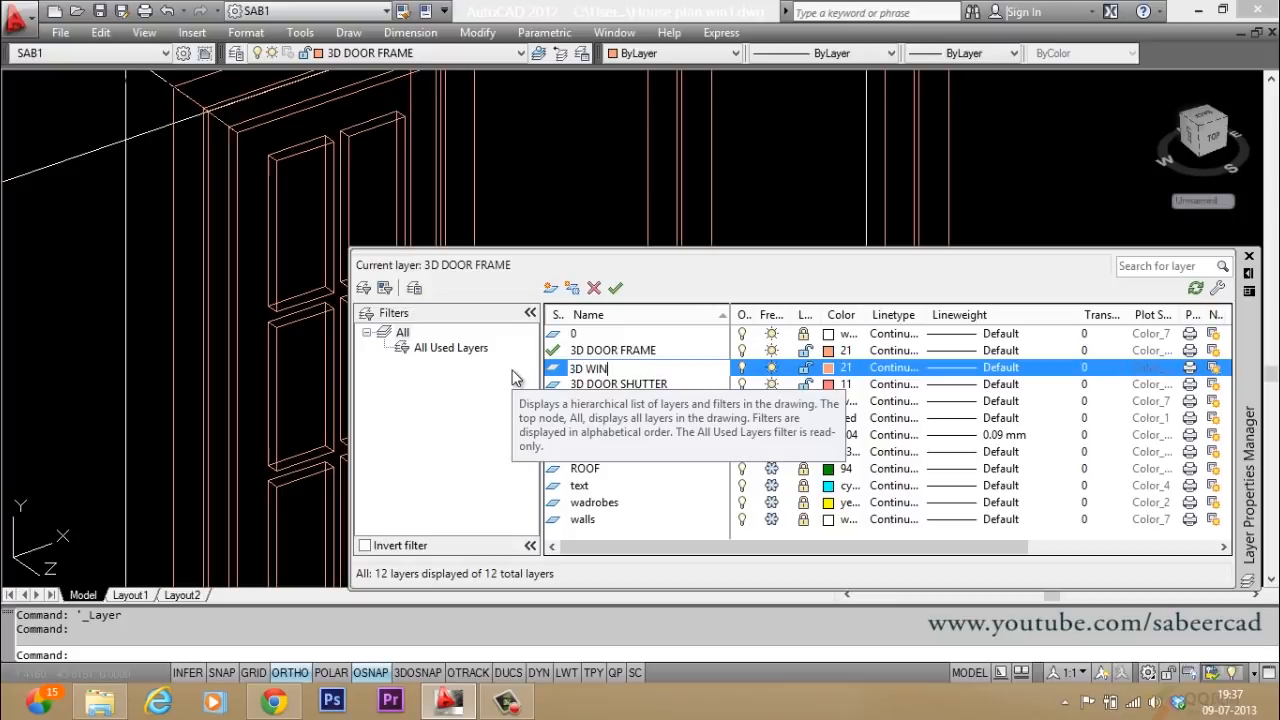
text( GLASS)
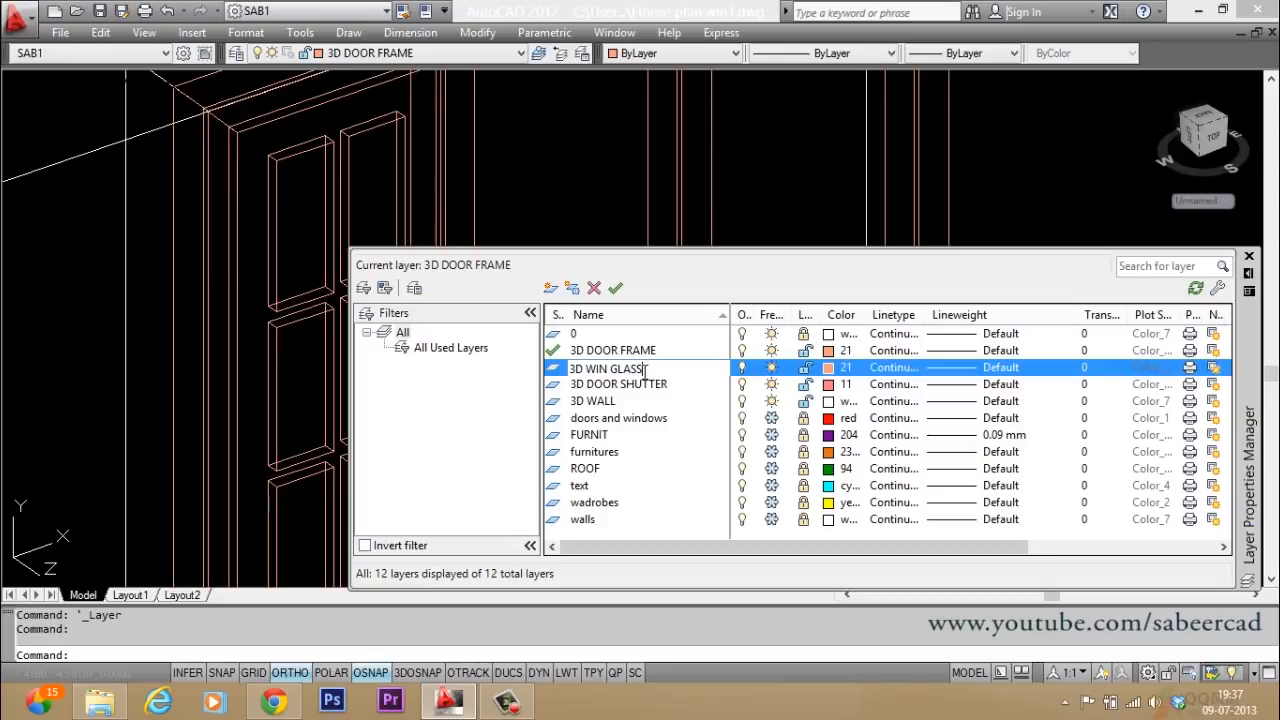
Step: Assign colour 152 to the 3D WIN GLASS layer and make it the current layer
click(835, 367)
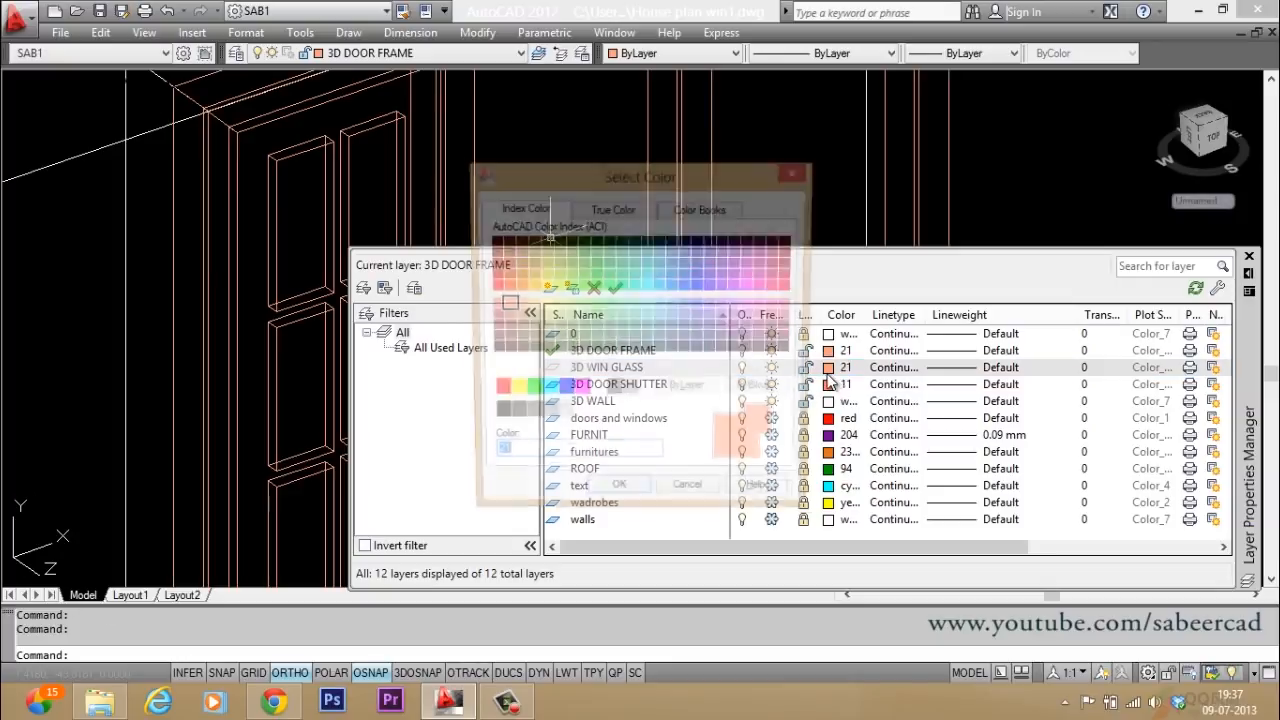
click(673, 273)
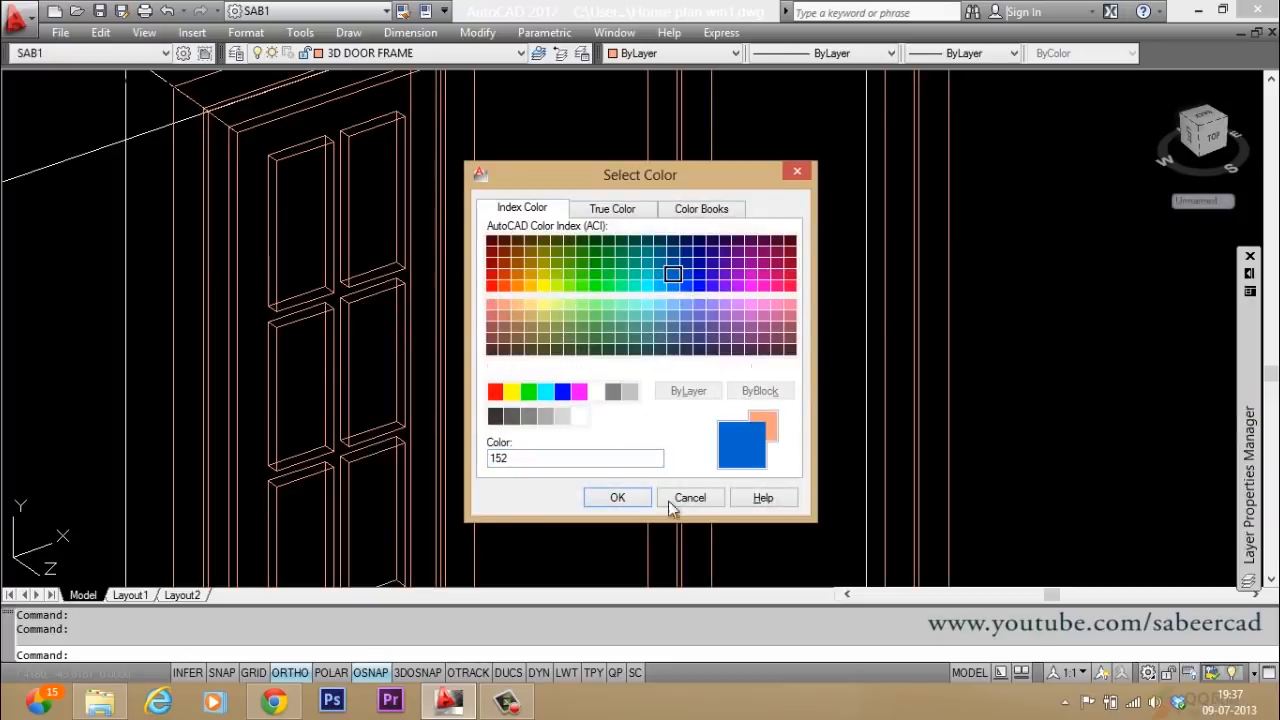
click(630, 498)
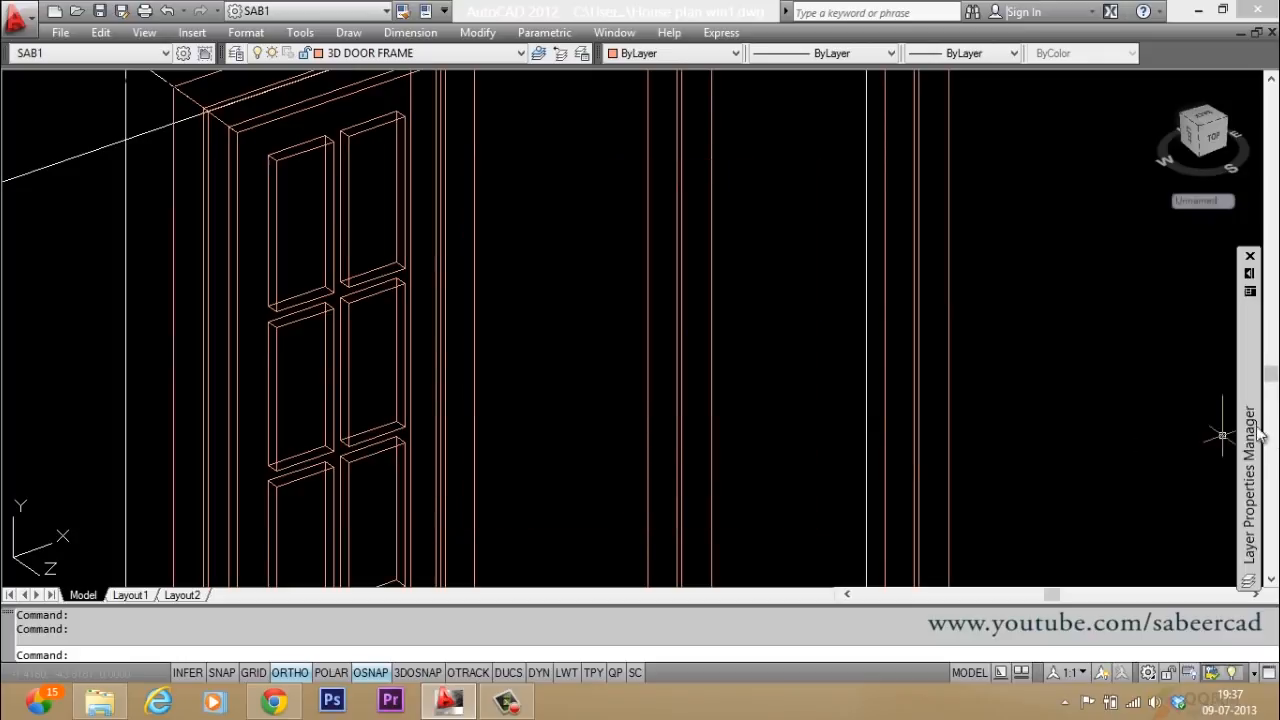
mouse_move(1250, 440)
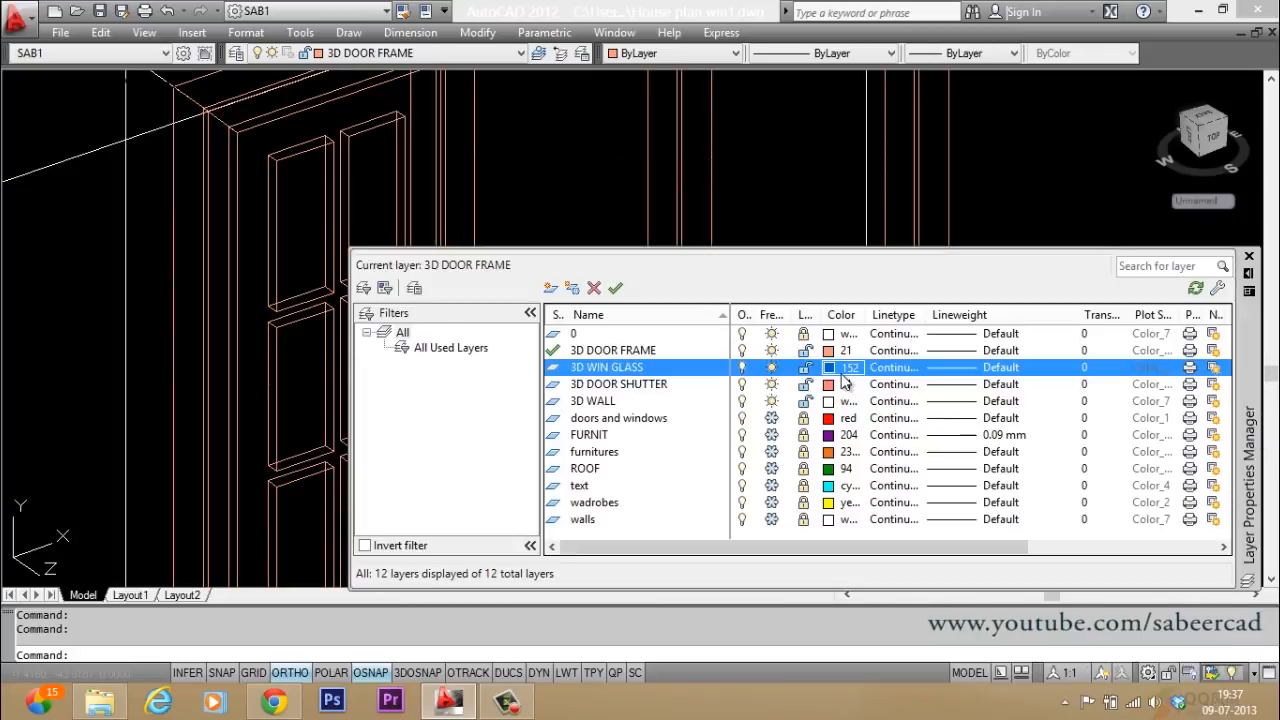
click(615, 289)
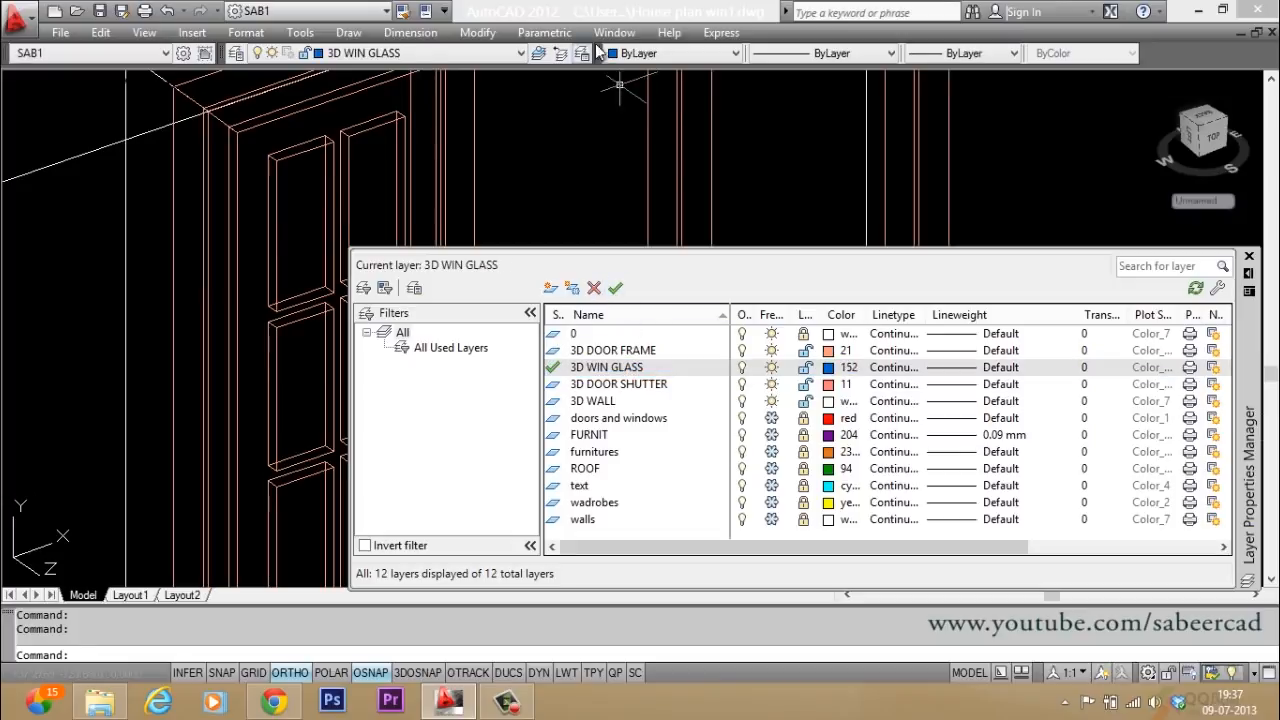
key(Escape)
Step: Draw a closed rectangular polyline around the left sash's whole pane area, snapping to the midpoints of the inner corner depth edges
text(PL)
key(Return)
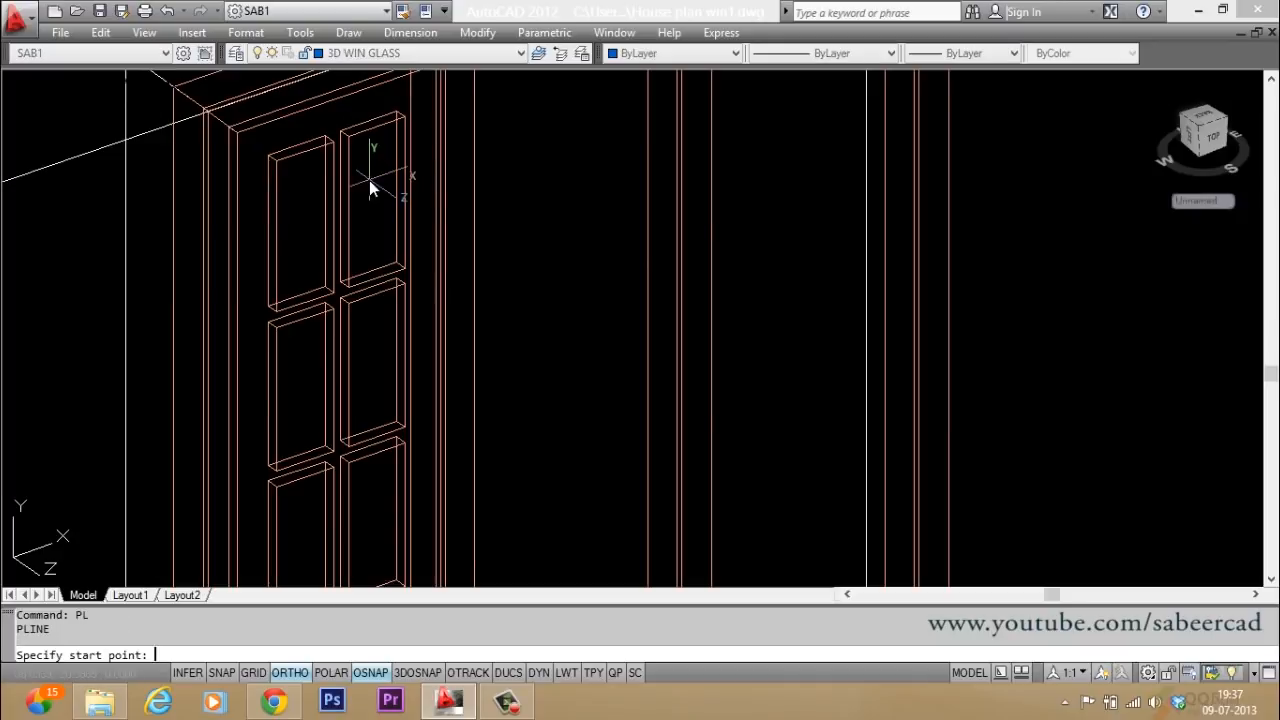
scroll(275, 158, up, 4)
scroll(260, 233, down, 2)
scroll(260, 200, up, 2)
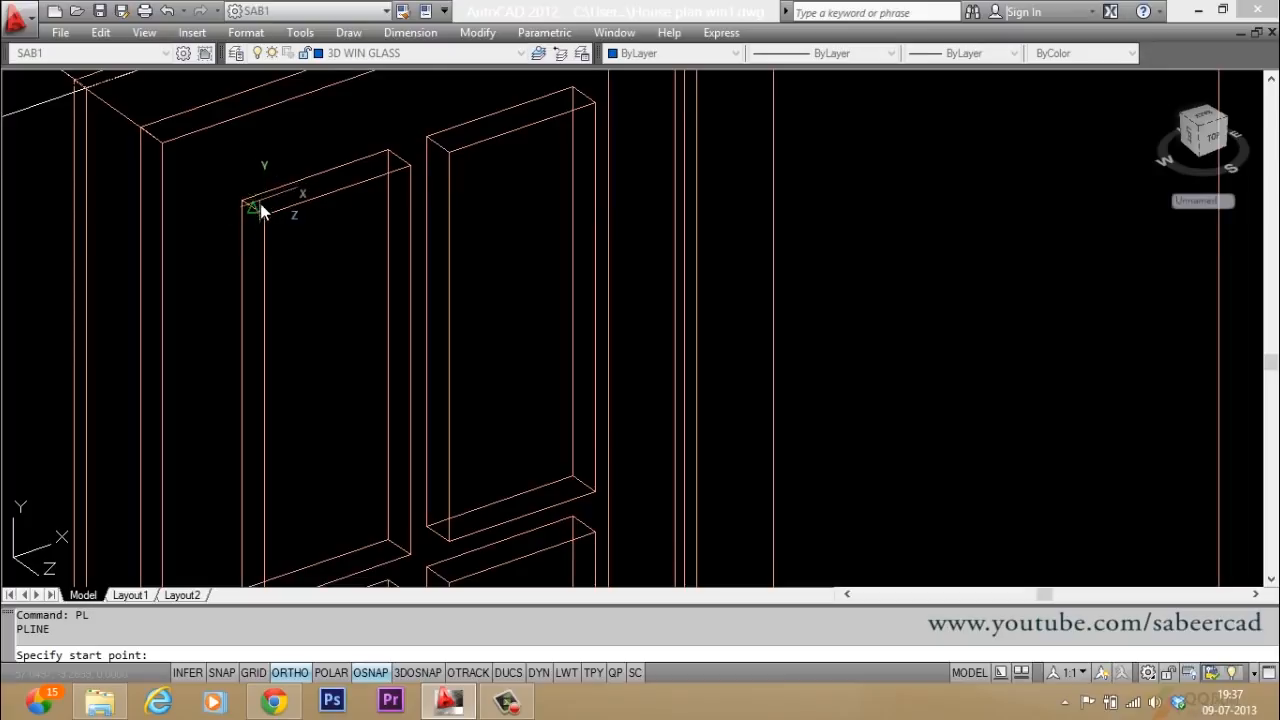
scroll(262, 214, up, 2)
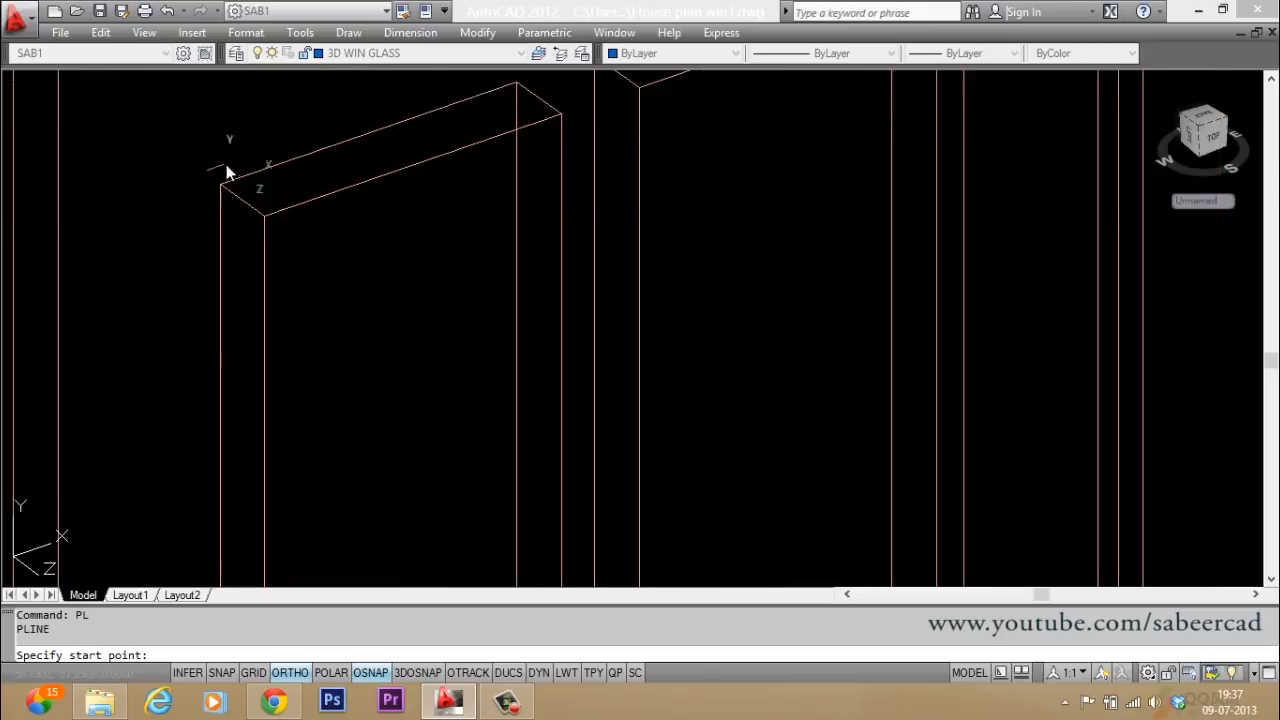
click(246, 214)
scroll(203, 303, down, 2)
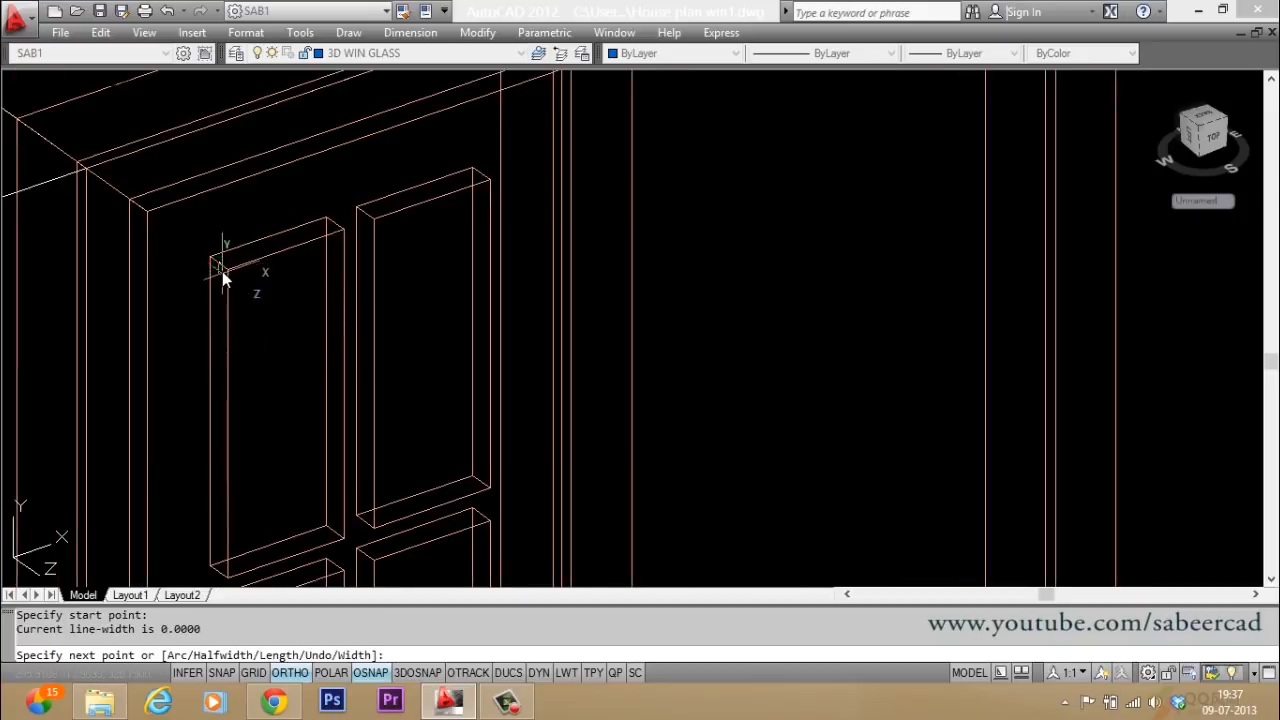
scroll(233, 262, up, 2)
scroll(284, 276, down, 1)
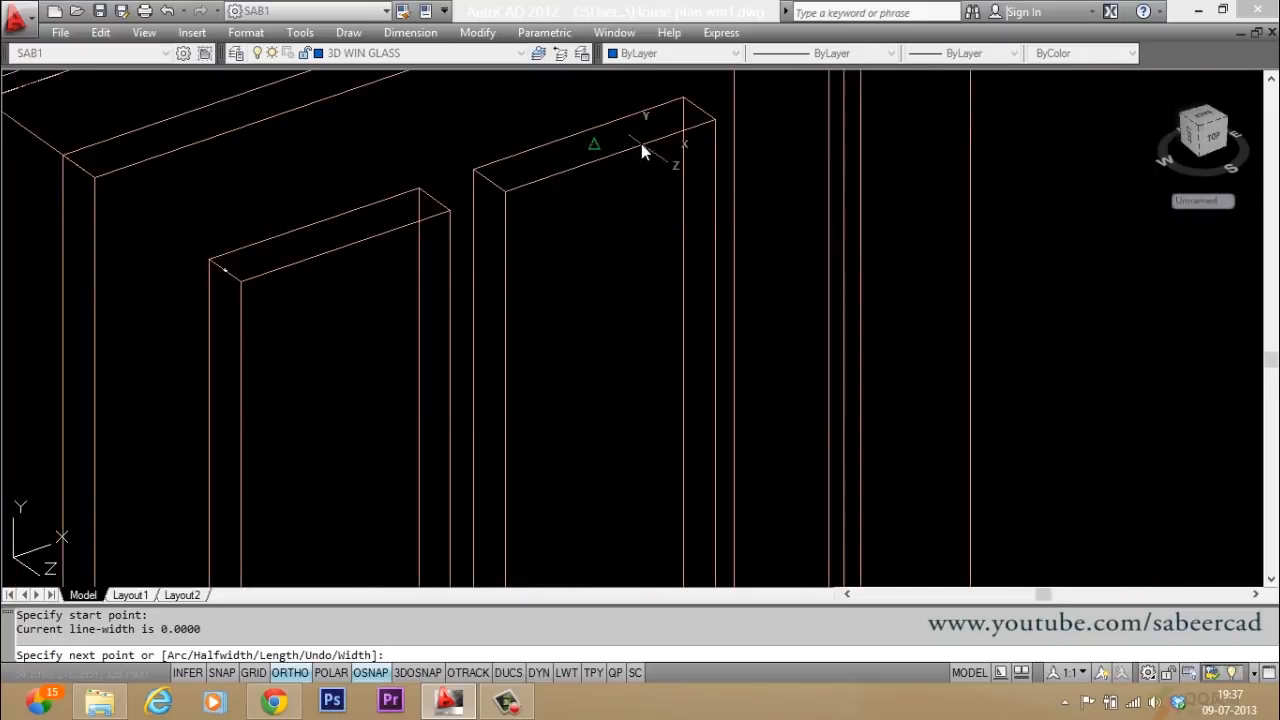
click(685, 110)
scroll(538, 102, down, 3)
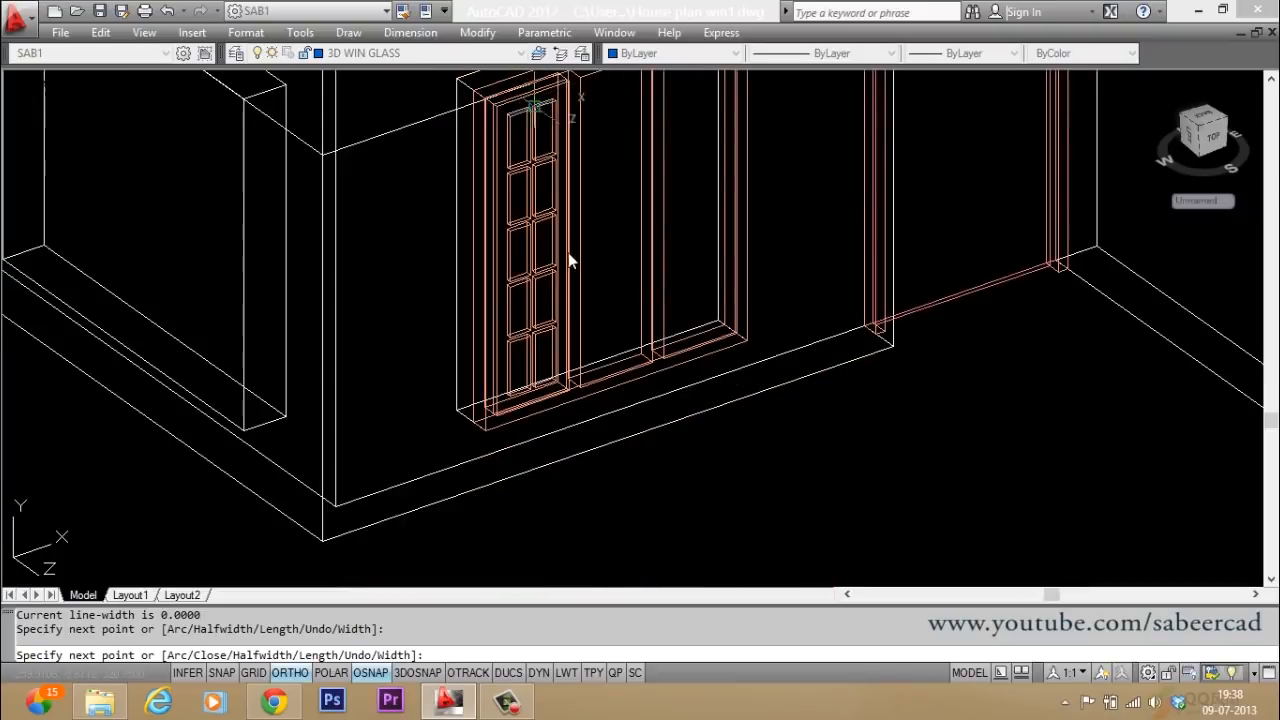
scroll(516, 373, up, 5)
click(660, 403)
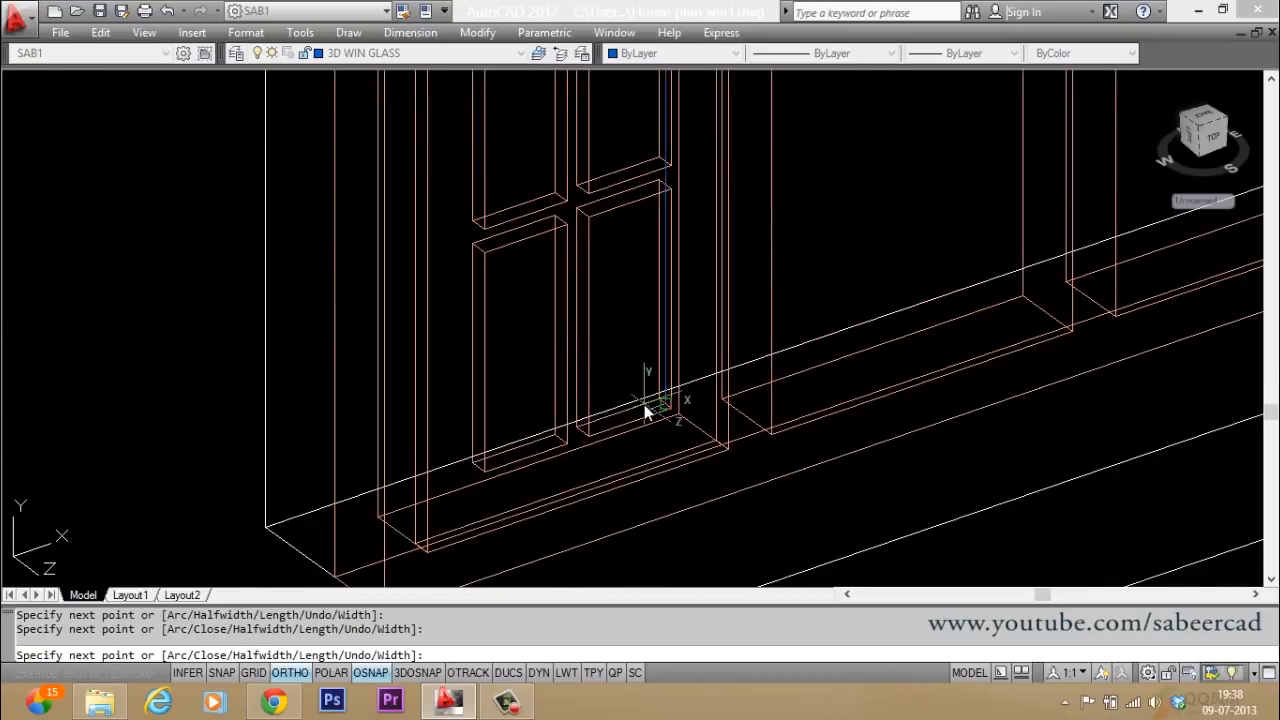
scroll(495, 528, down, 3)
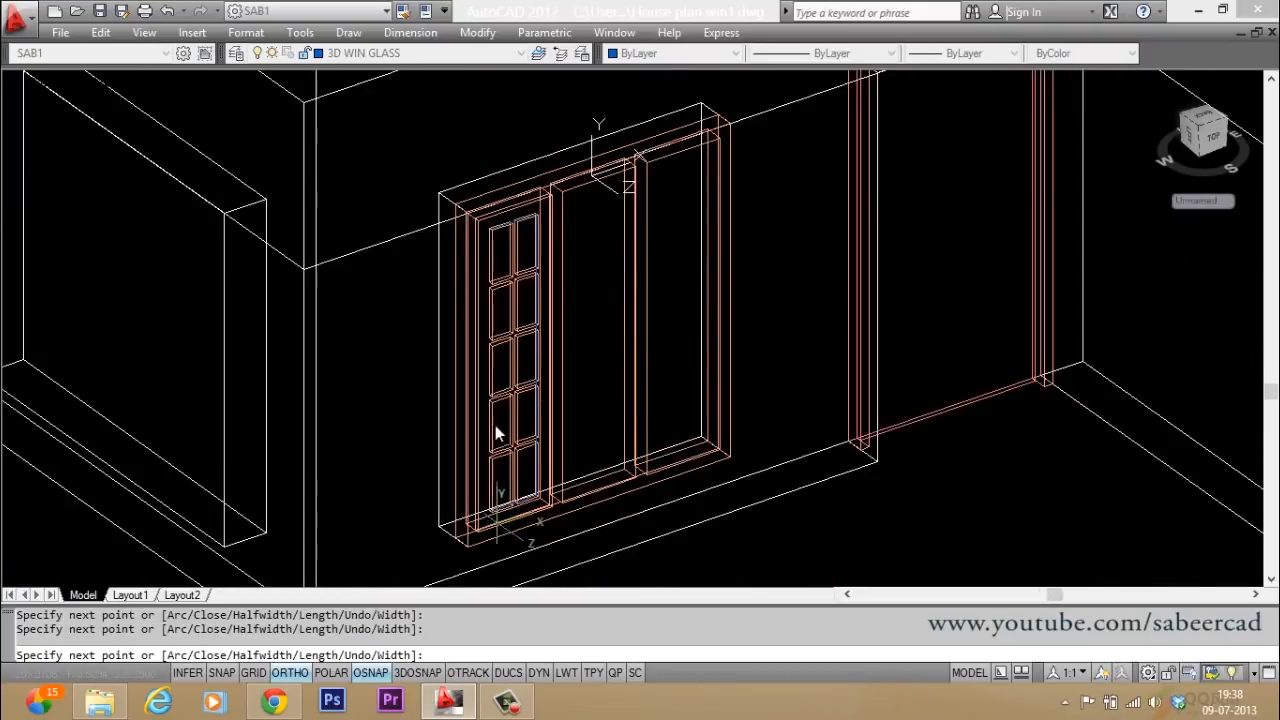
scroll(460, 254, up, 3)
text(C)
key(Return)
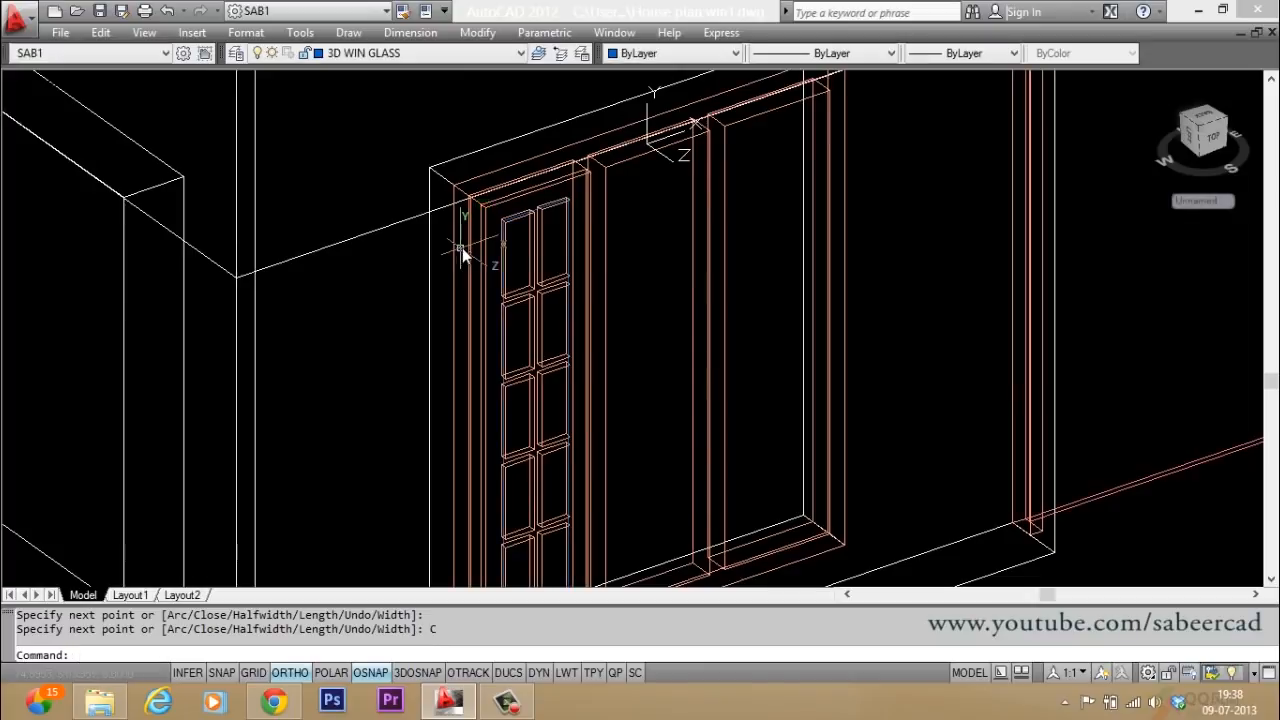
scroll(522, 232, up, 5)
key(Escape)
key(Escape)
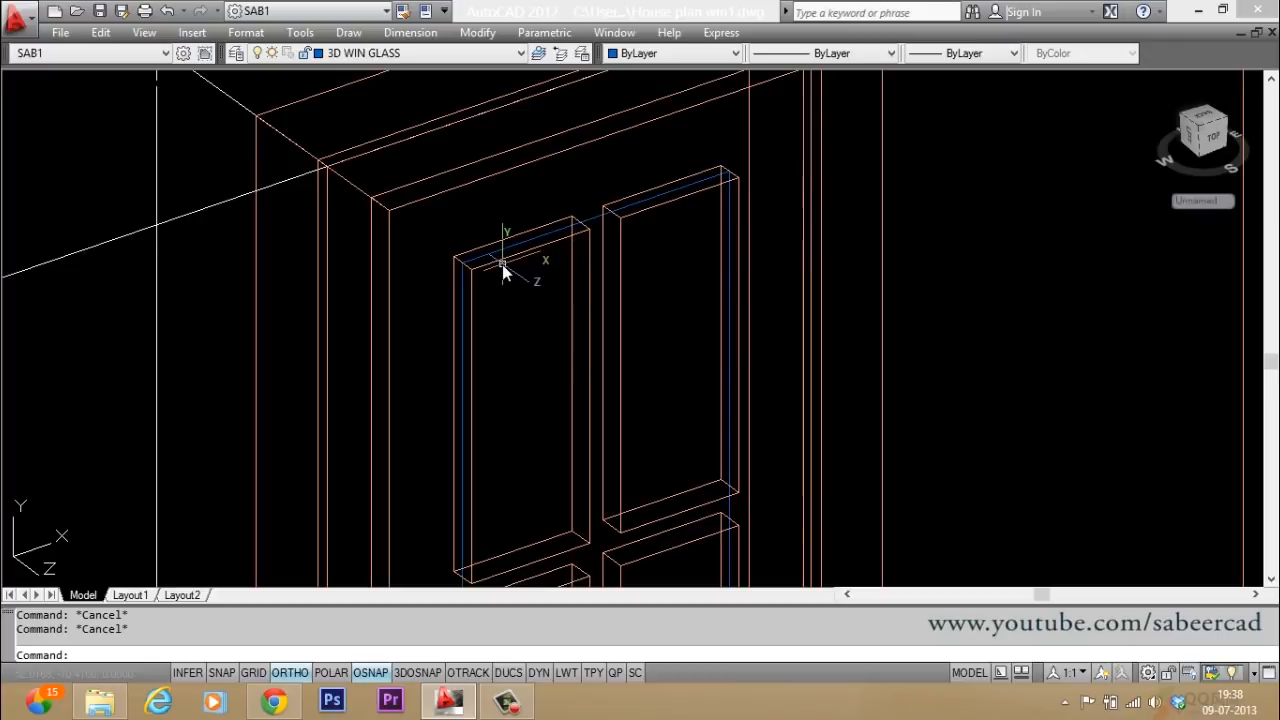
Step: Convert the closed glass polyline in the left sash into a region
scroll(451, 167, down, 2)
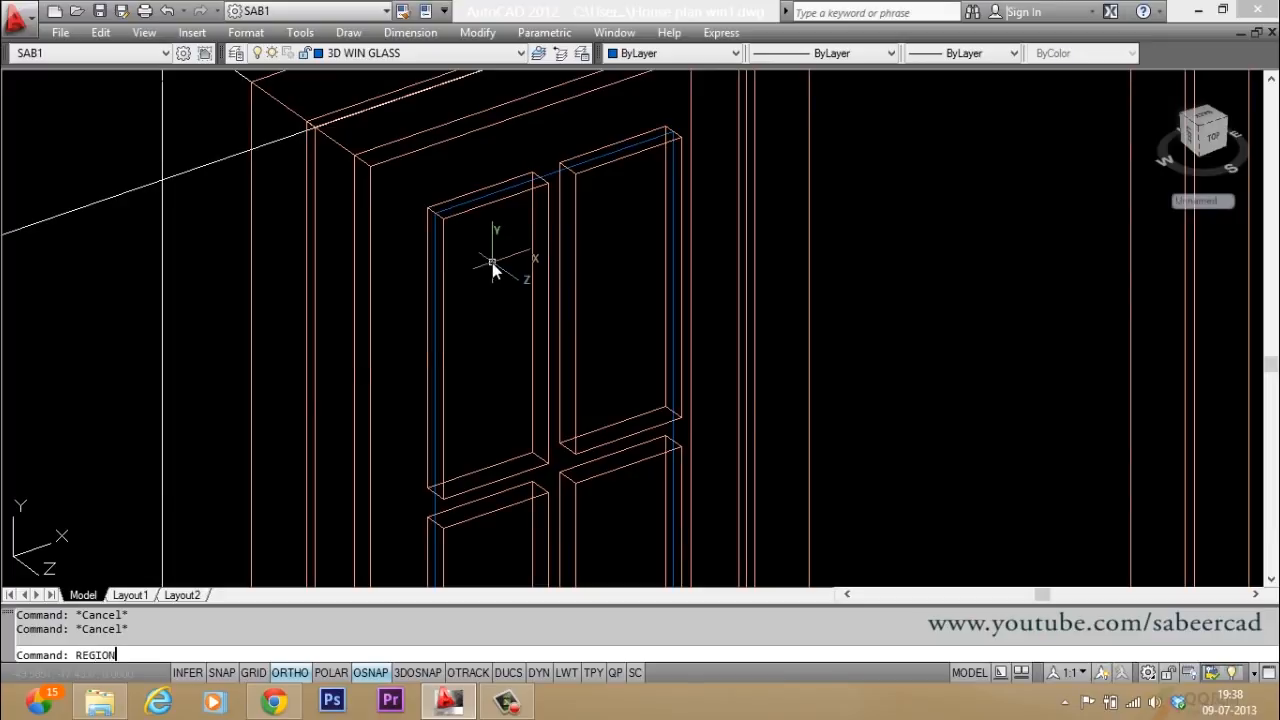
key(Return)
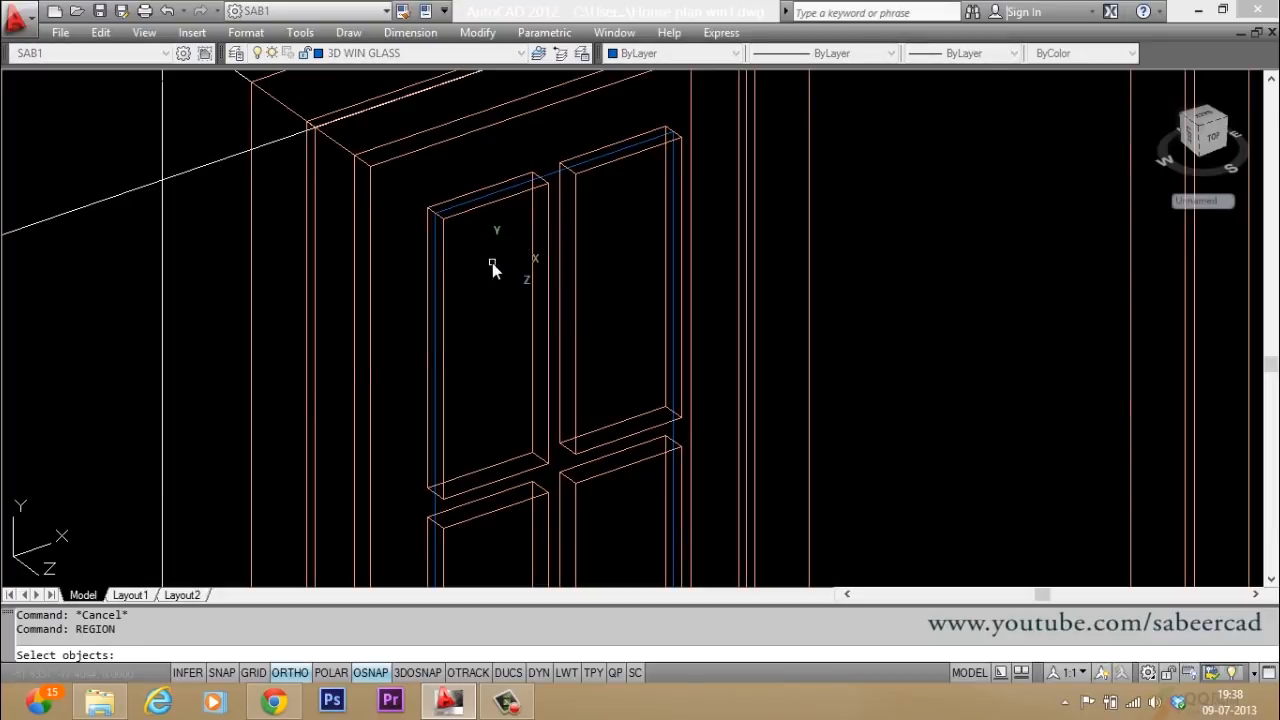
click(488, 199)
key(Return)
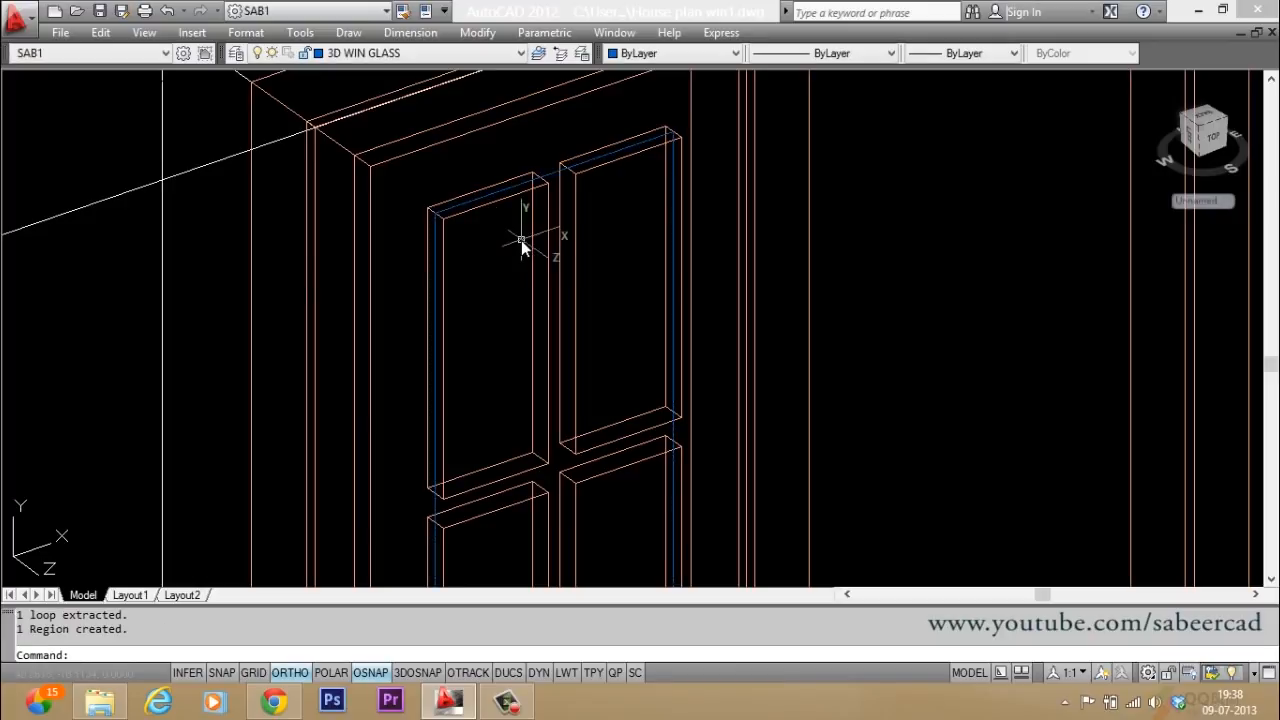
Step: Shade the model to check the glass in the left sash, and return to the wireframe display
scroll(521, 246, down, 4)
scroll(556, 241, up, 4)
key(Escape)
key(Escape)
text(SHADE)
key(Return)
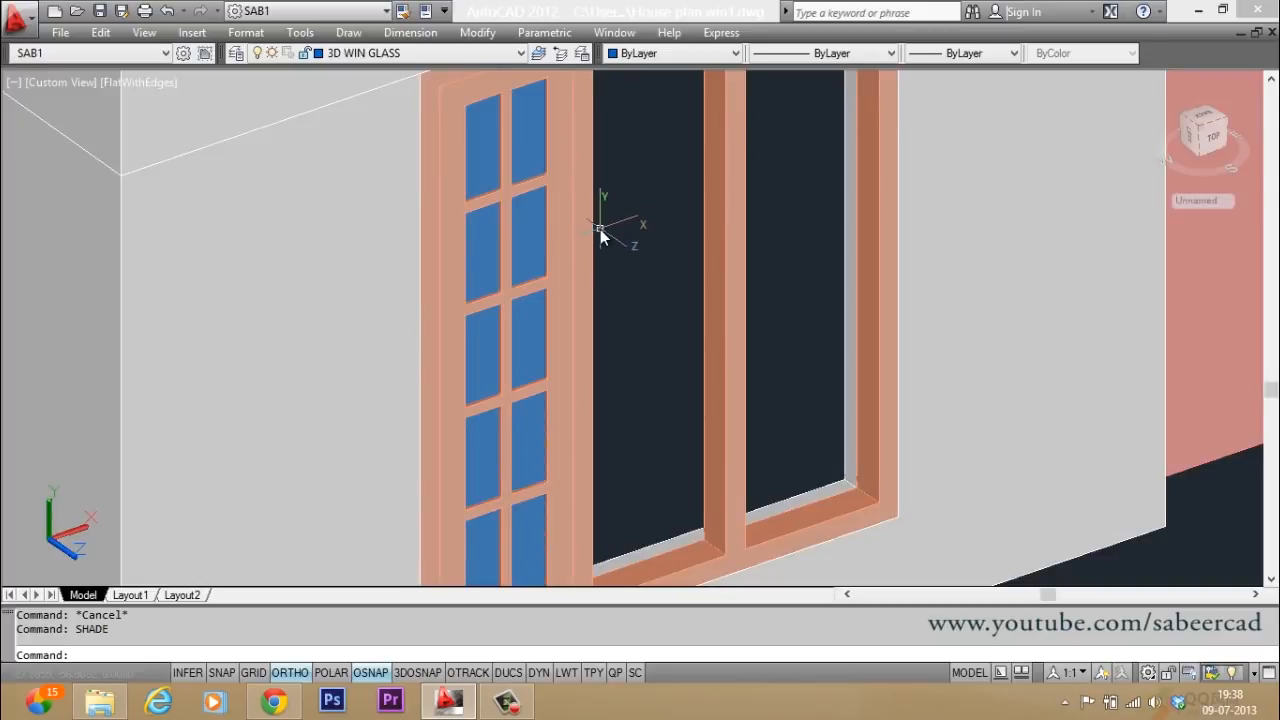
text(u)
key(Return)
key(Escape)
key(Escape)
scroll(533, 257, down, 2)
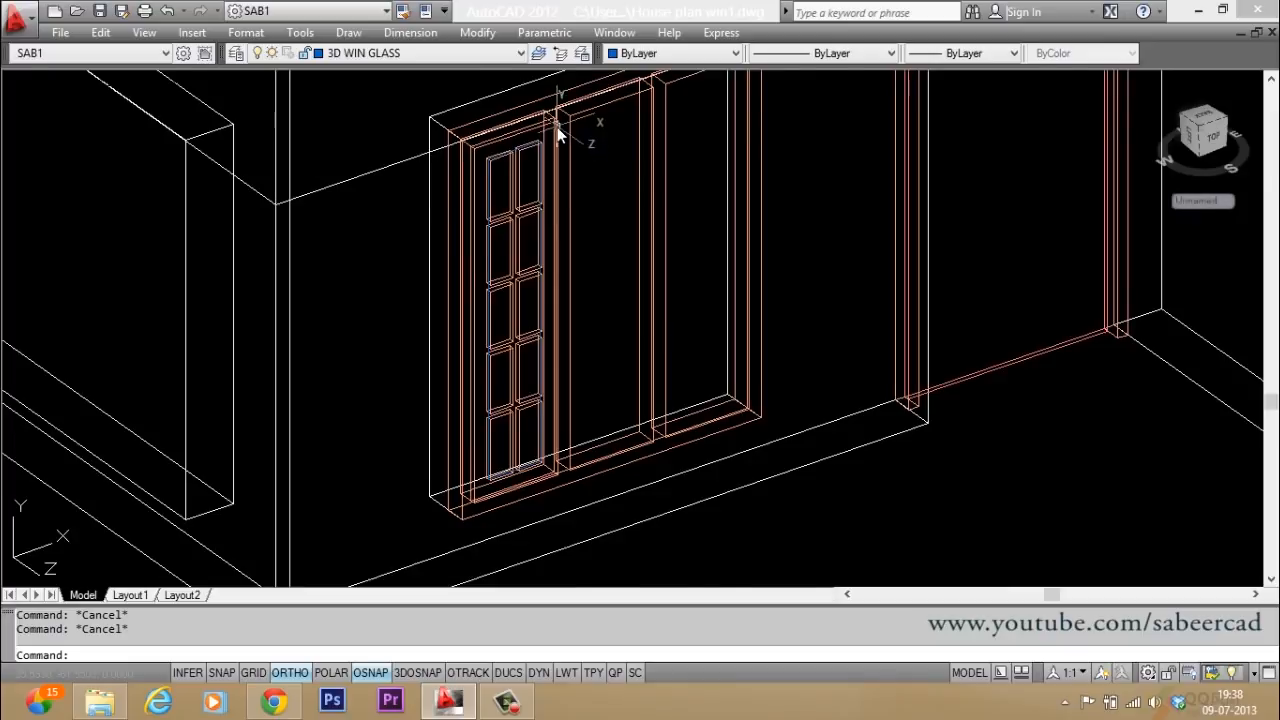
Step: Shade the model again and highlight the left sash solid to check its outline around the glass
scroll(557, 135, up, 3)
text(shade)
key(Return)
click(557, 192)
scroll(482, 132, up, 3)
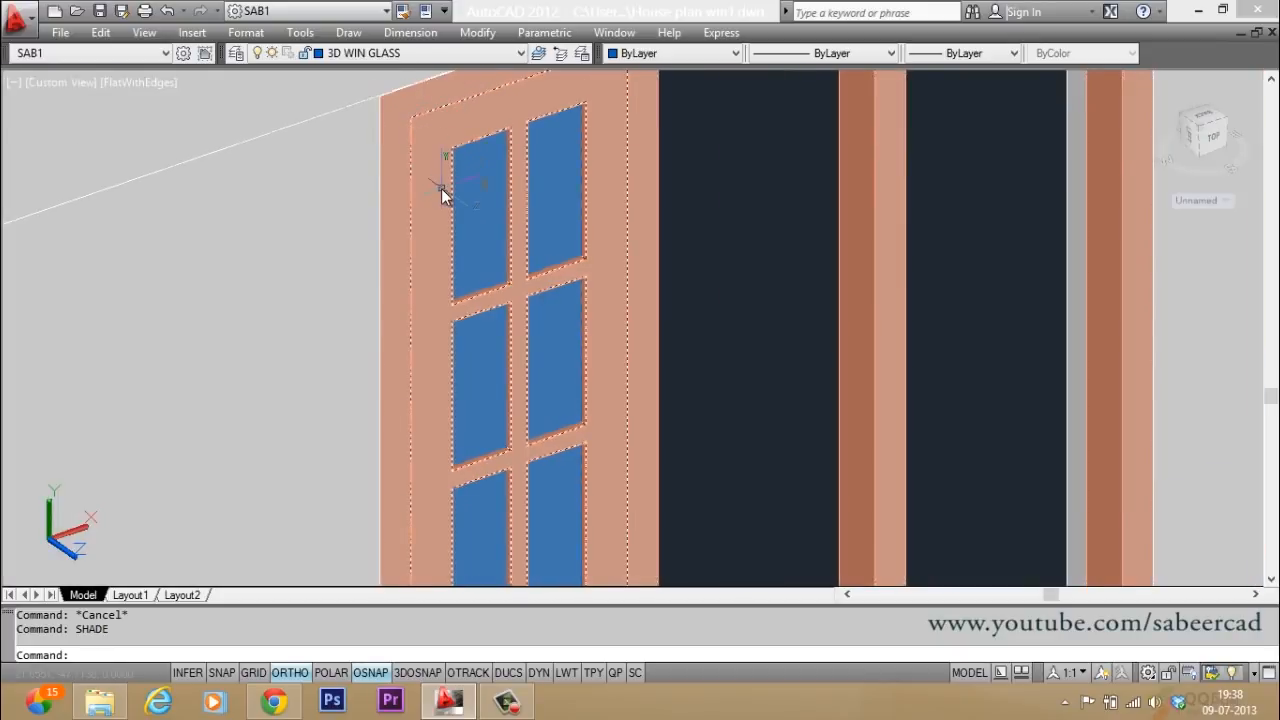
scroll(442, 188, down, 3)
key(Escape)
Step: Highlight the window frame to compare its face with the sash, and undo the shading
scroll(576, 80, up, 3)
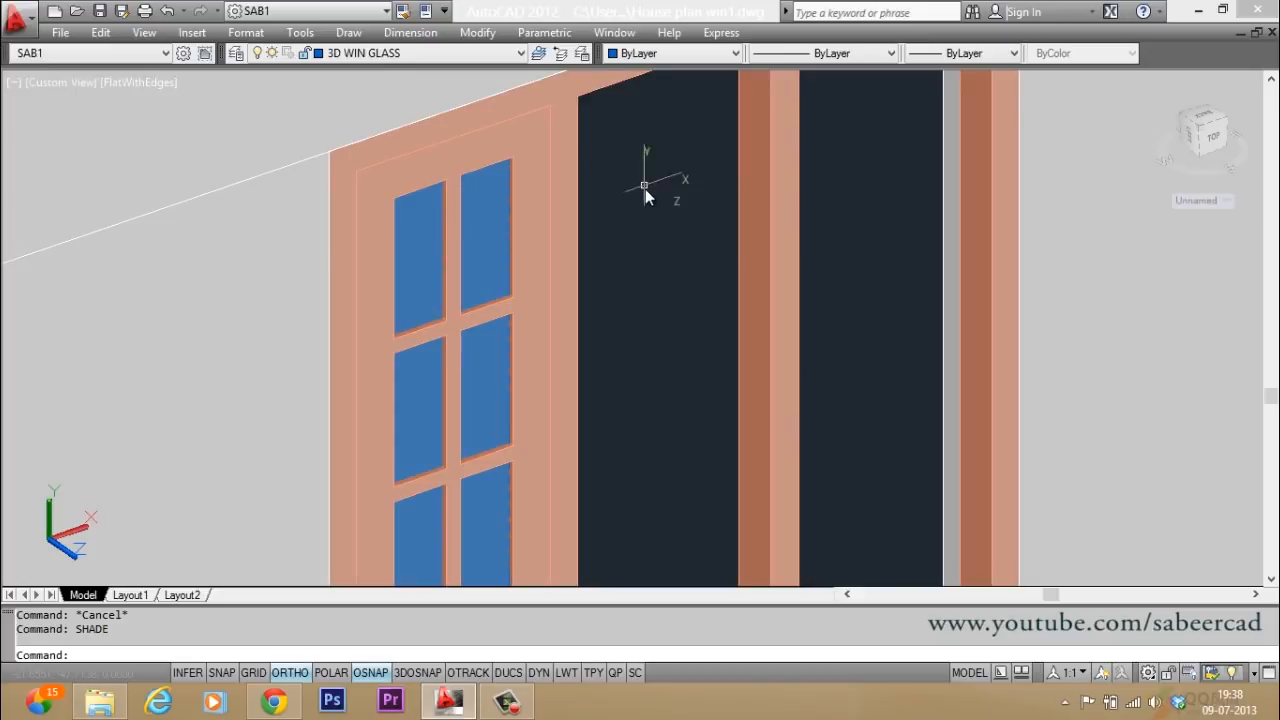
click(554, 107)
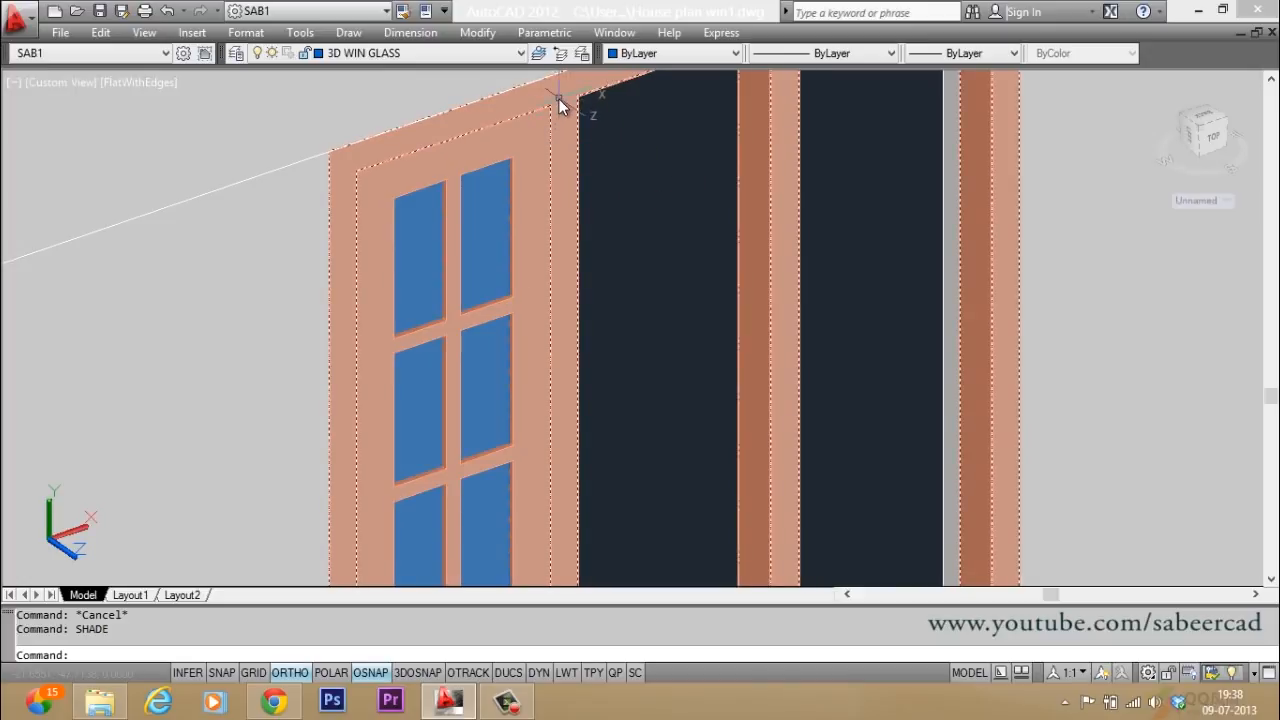
key(Escape)
scroll(602, 156, down, 1)
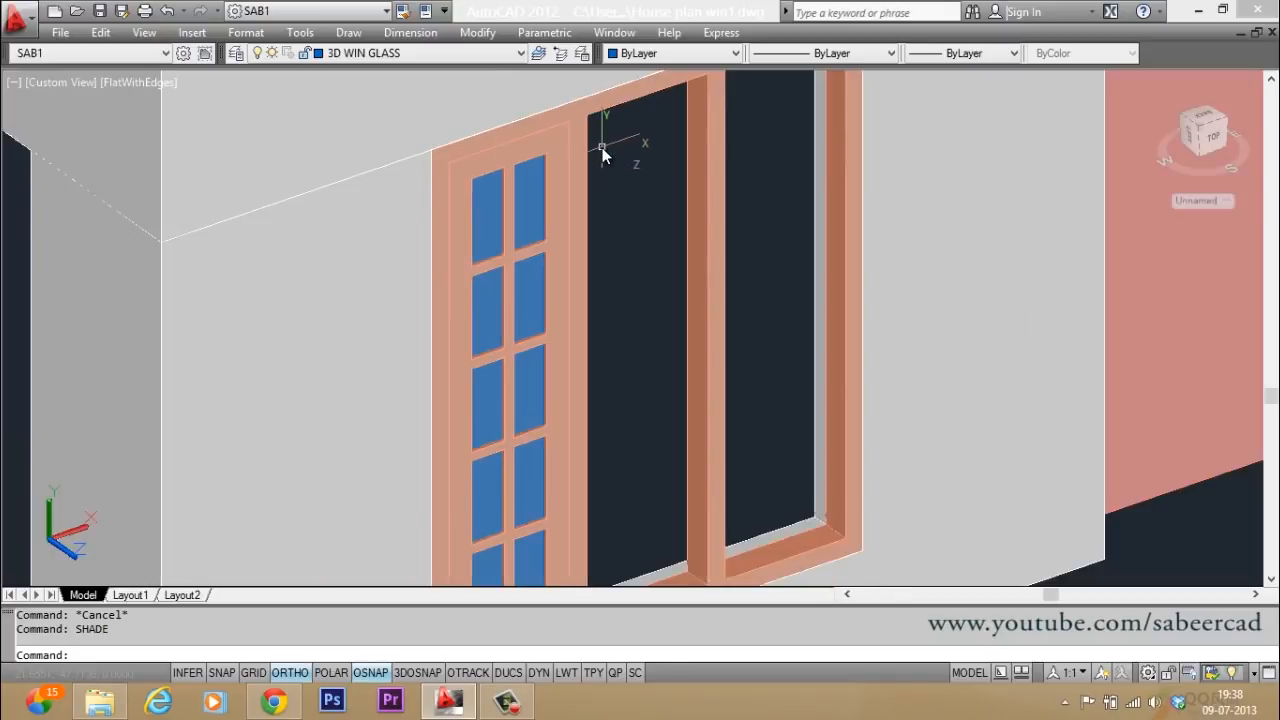
scroll(602, 150, up, 1)
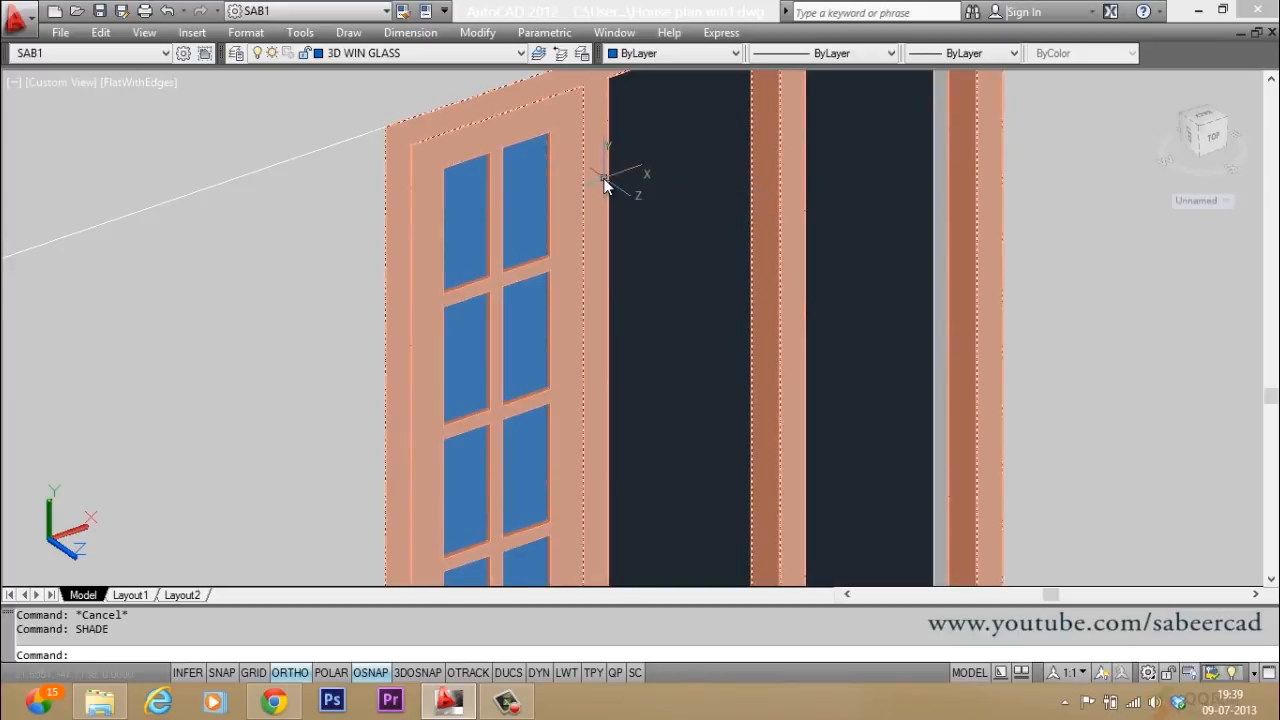
mouse_move(604, 181)
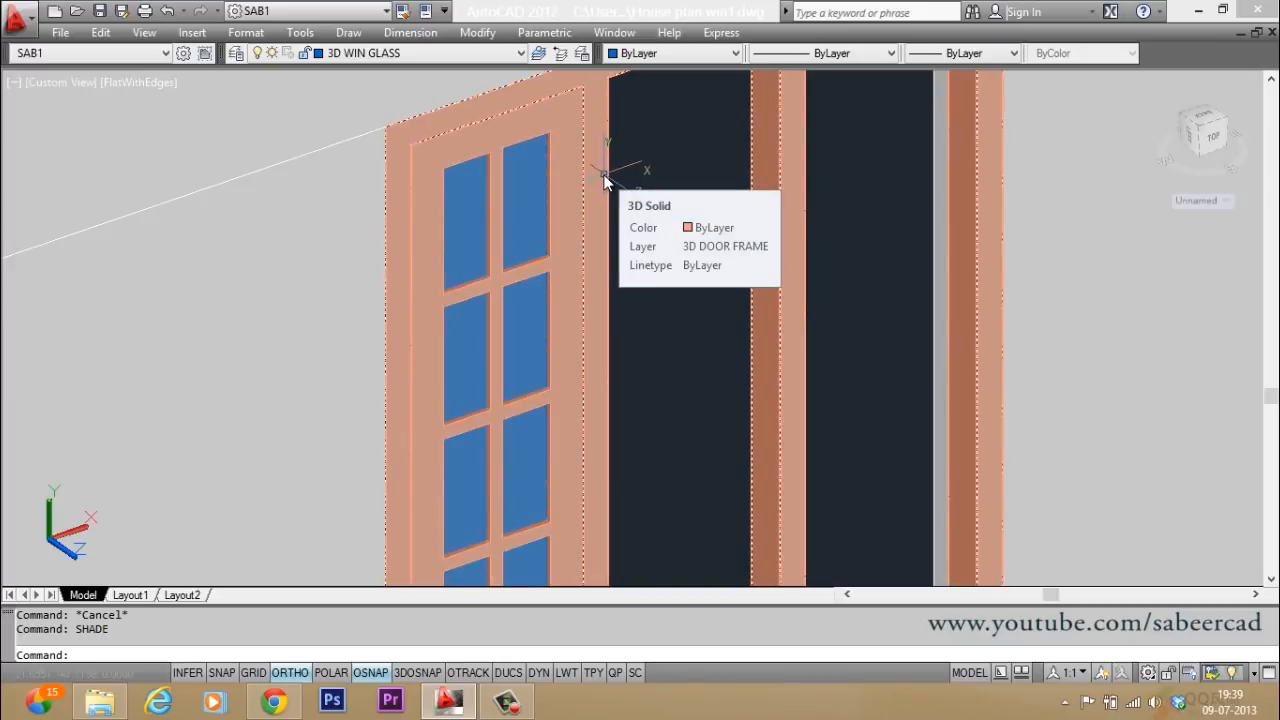
key(ctrl+z)
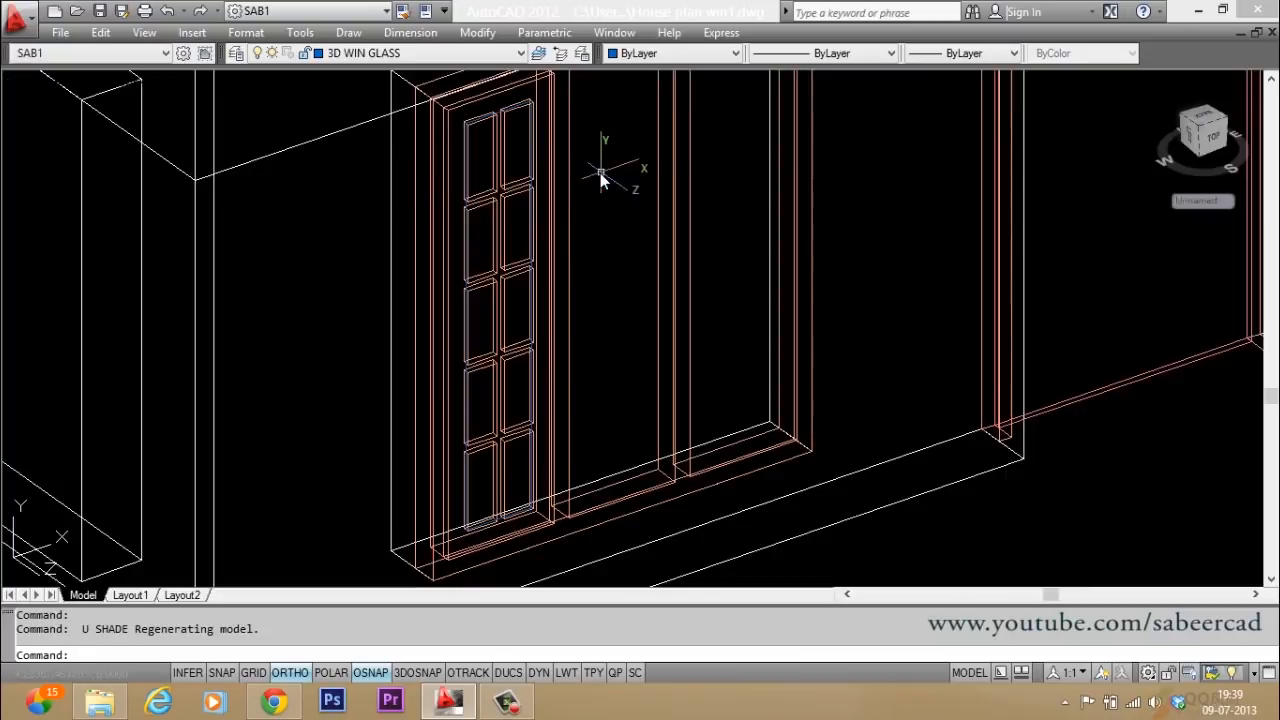
Step: Move the left sash together with its glass 2.5 units inward along the wall's thickness, deeper into the window frame
text(m)
key(Return)
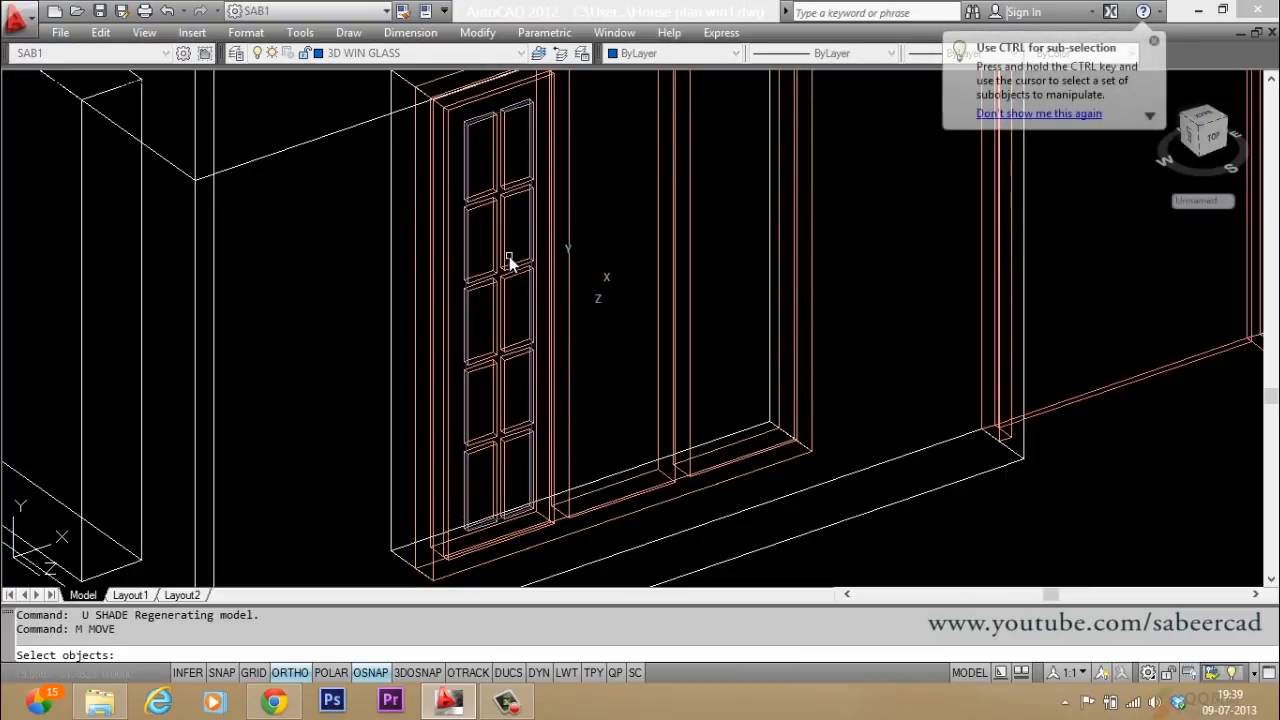
click(515, 252)
click(489, 303)
scroll(490, 306, up, 4)
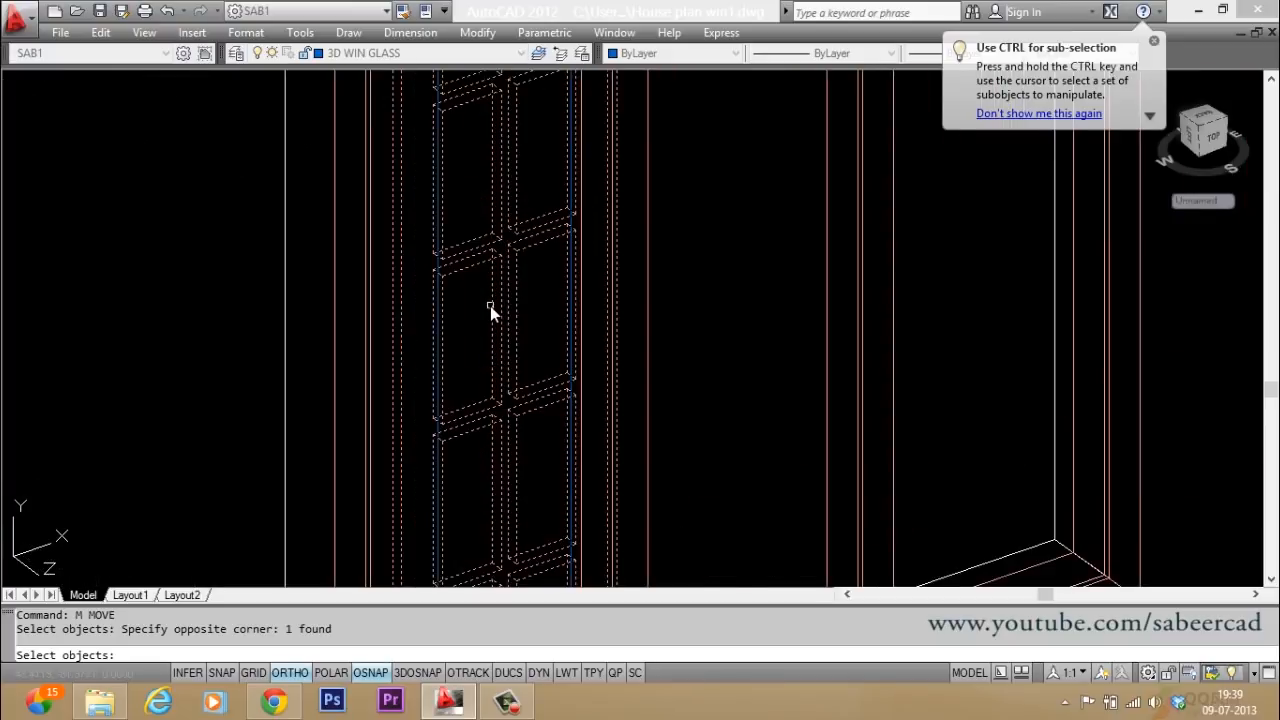
click(440, 267)
key(Return)
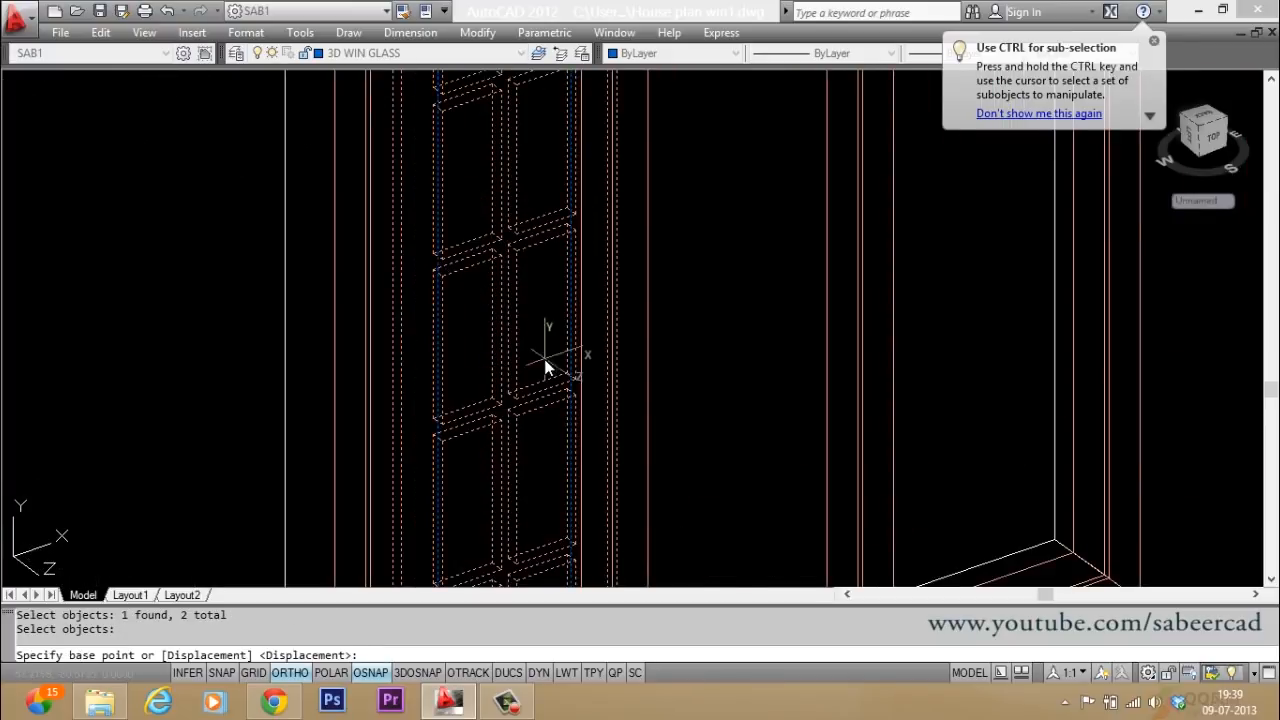
scroll(600, 345, down, 4)
click(623, 330)
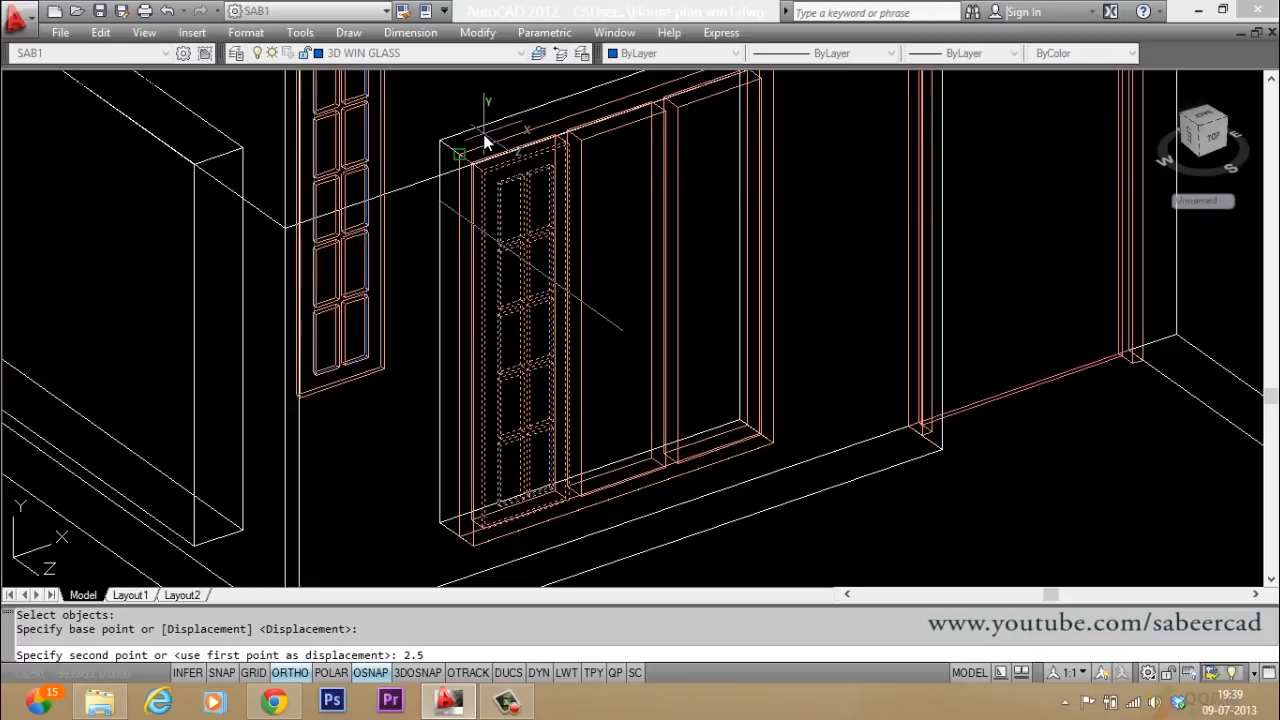
key(F12)
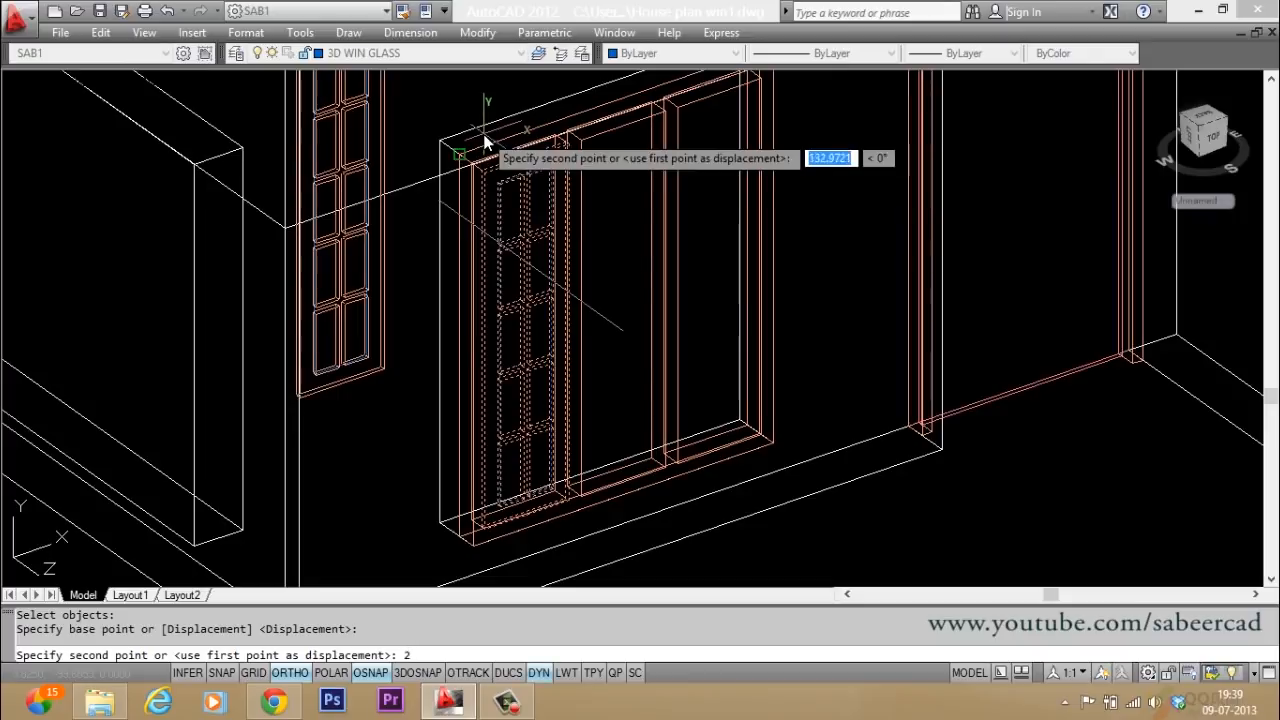
text(,5)
key(Return)
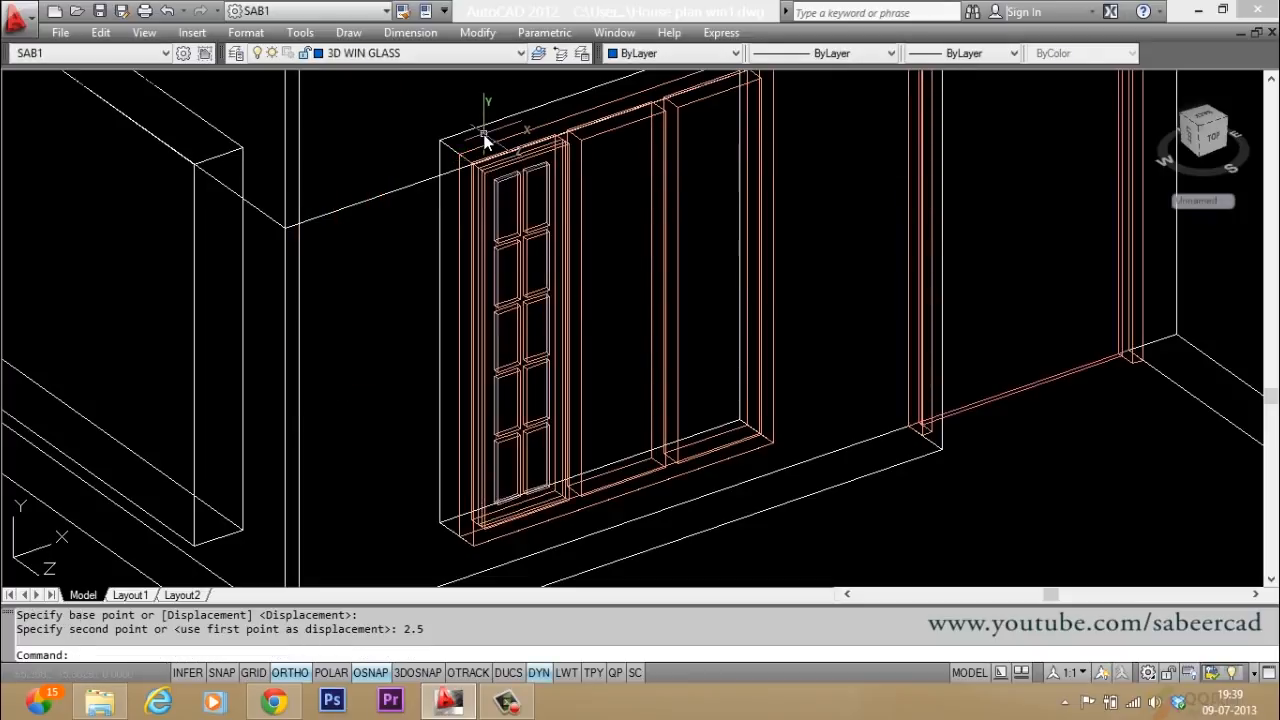
Step: Shade the model to check how the left sash and glass sit in the frame, and undo the shading
key(Escape)
key(Escape)
text(SHADE)
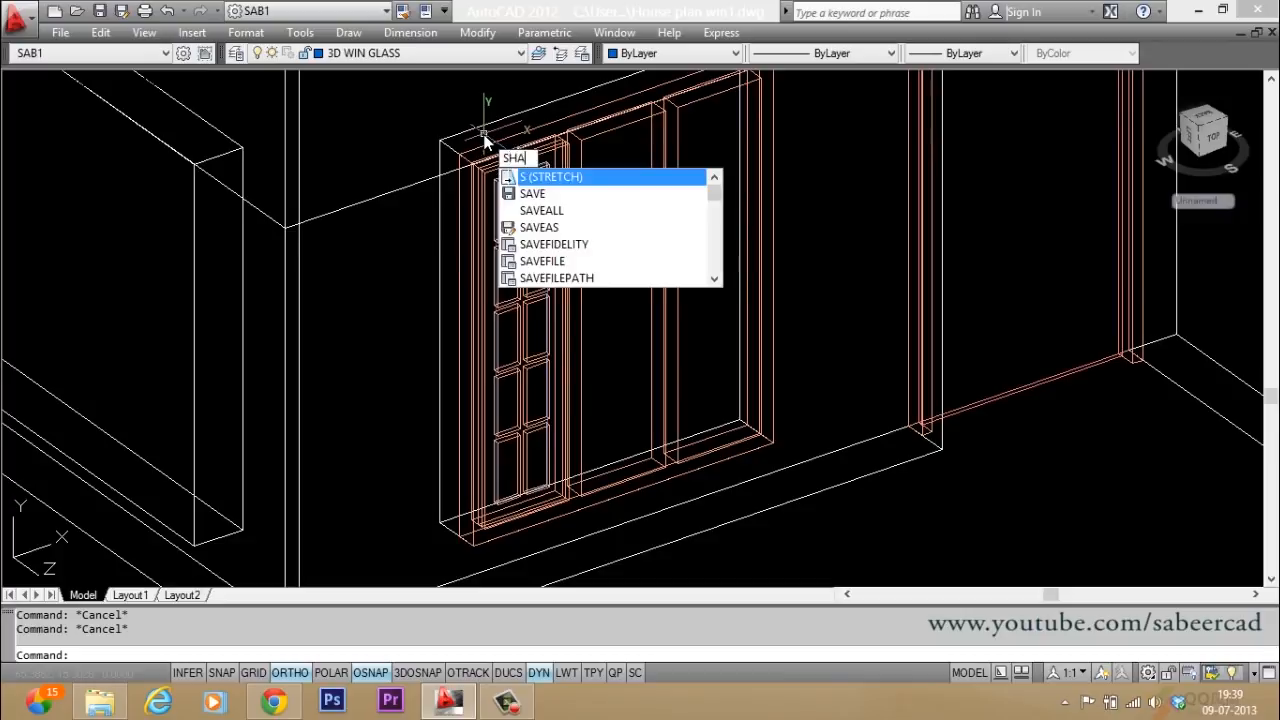
key(Return)
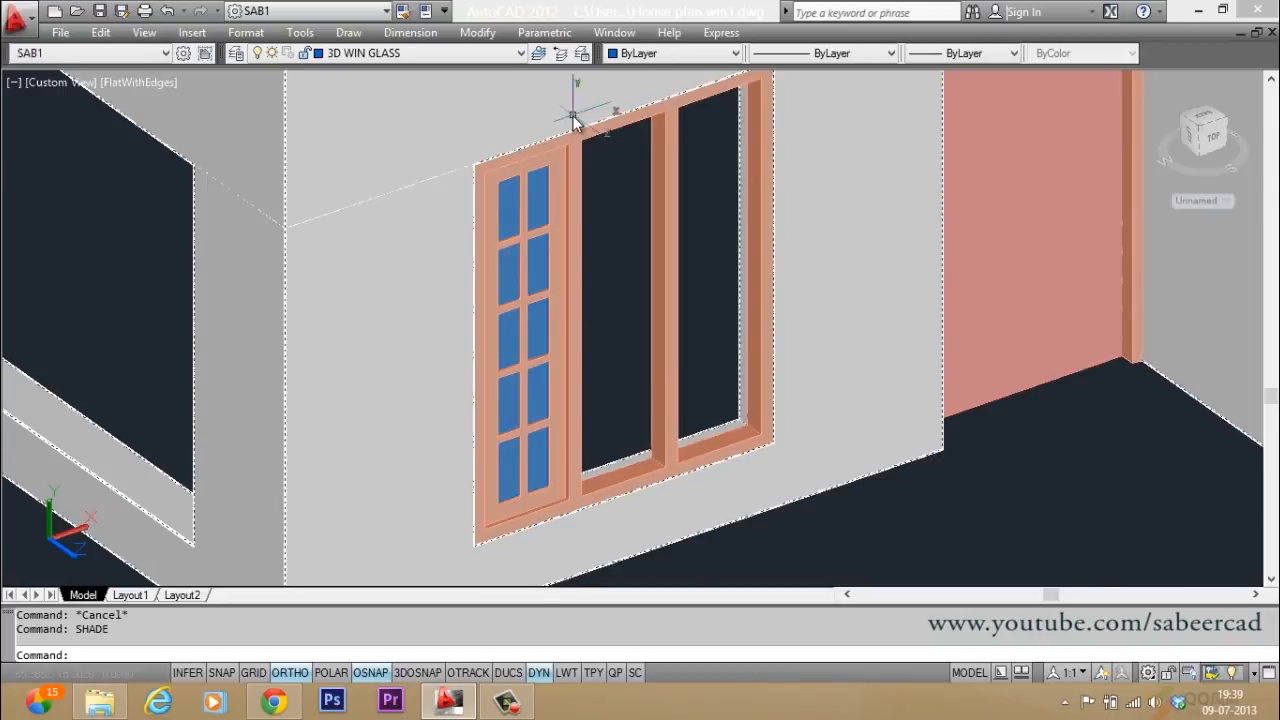
scroll(575, 115, up, 5)
scroll(570, 140, down, 5)
click(527, 212)
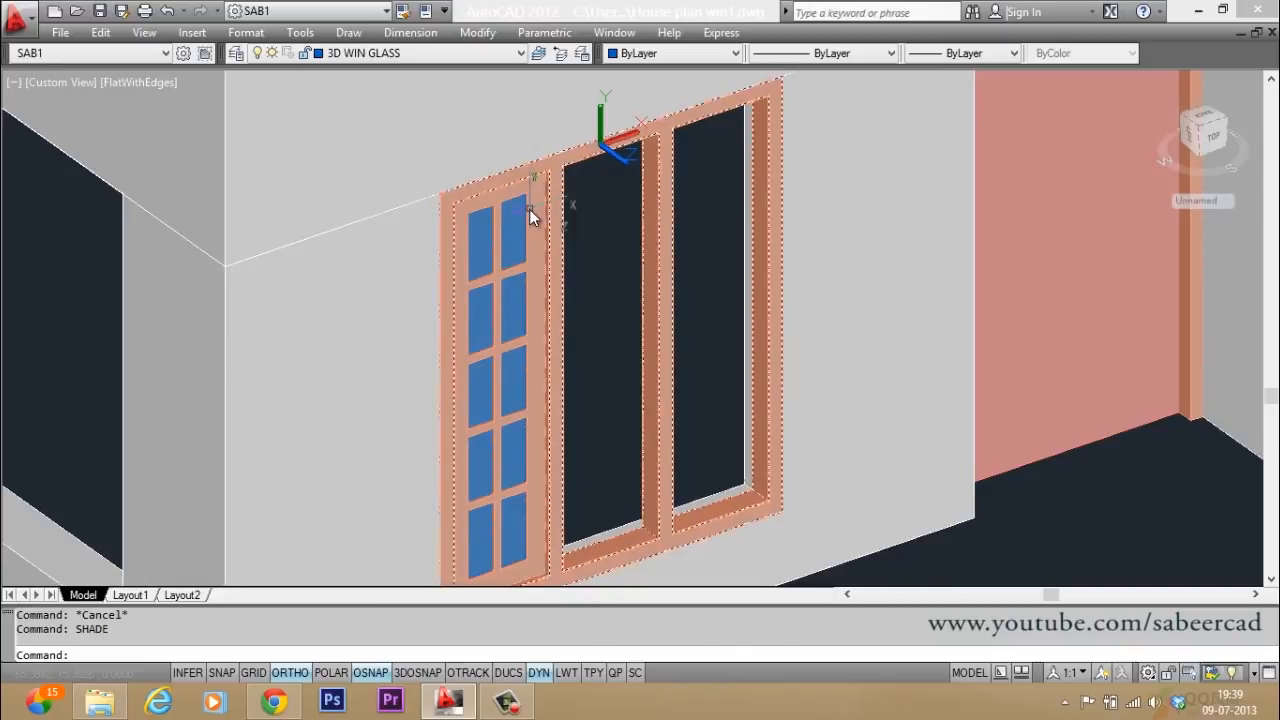
scroll(506, 167, down, 4)
scroll(517, 276, up, 3)
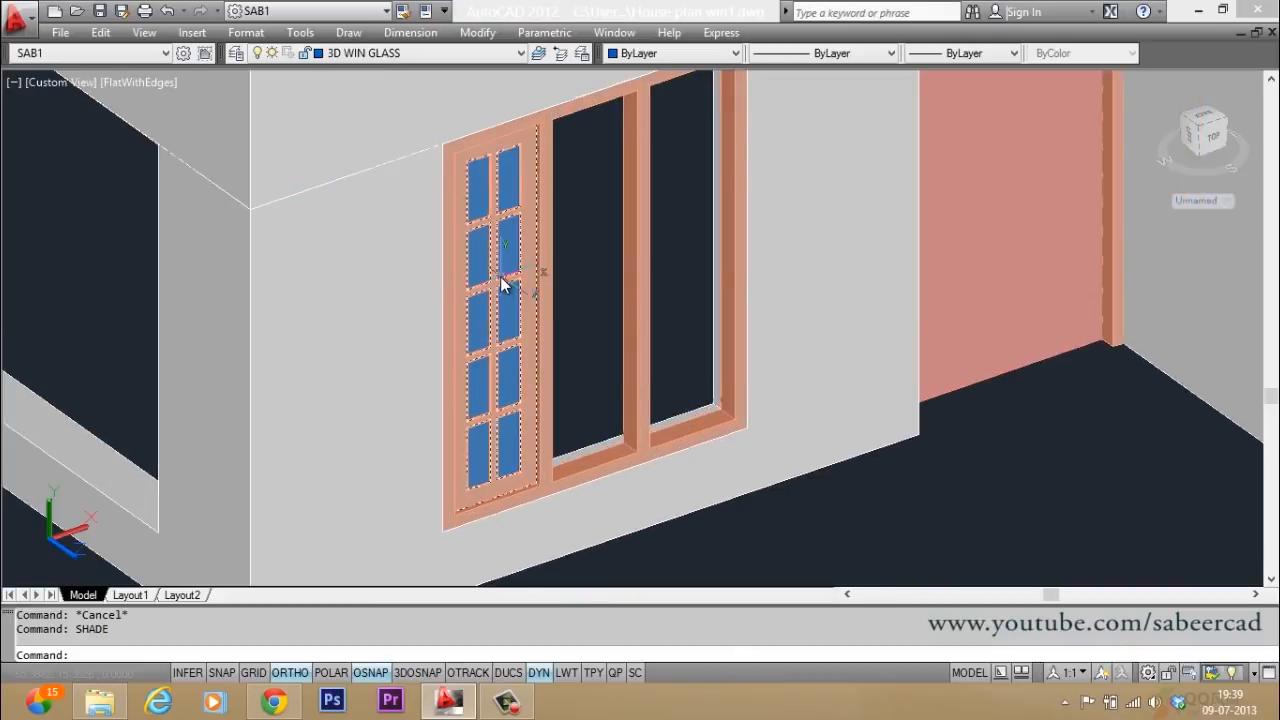
scroll(500, 276, up, 1)
scroll(507, 279, down, 3)
text(u)
key(Return)
scroll(668, 543, up, 3)
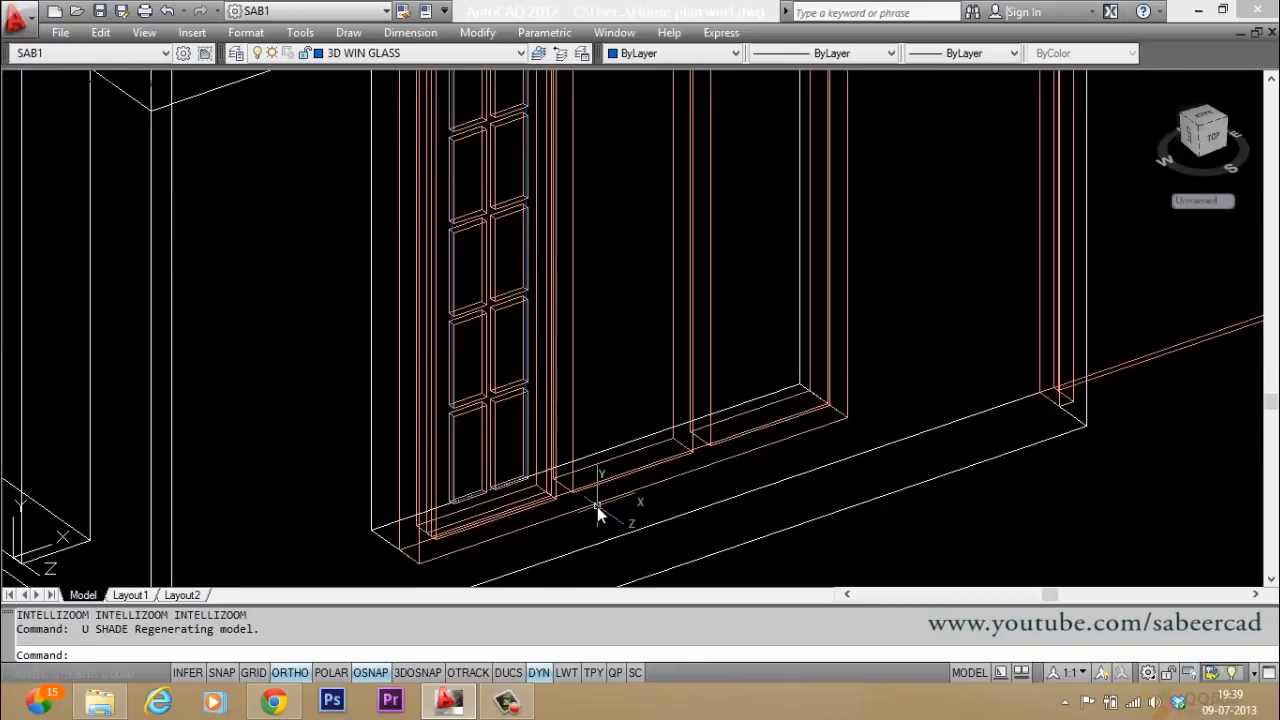
Step: Copy the left sash with its glass into the middle frame opening, matching the lower front corners of the openings
scroll(597, 506, down, 3)
key(Escape)
key(Escape)
text(cp)
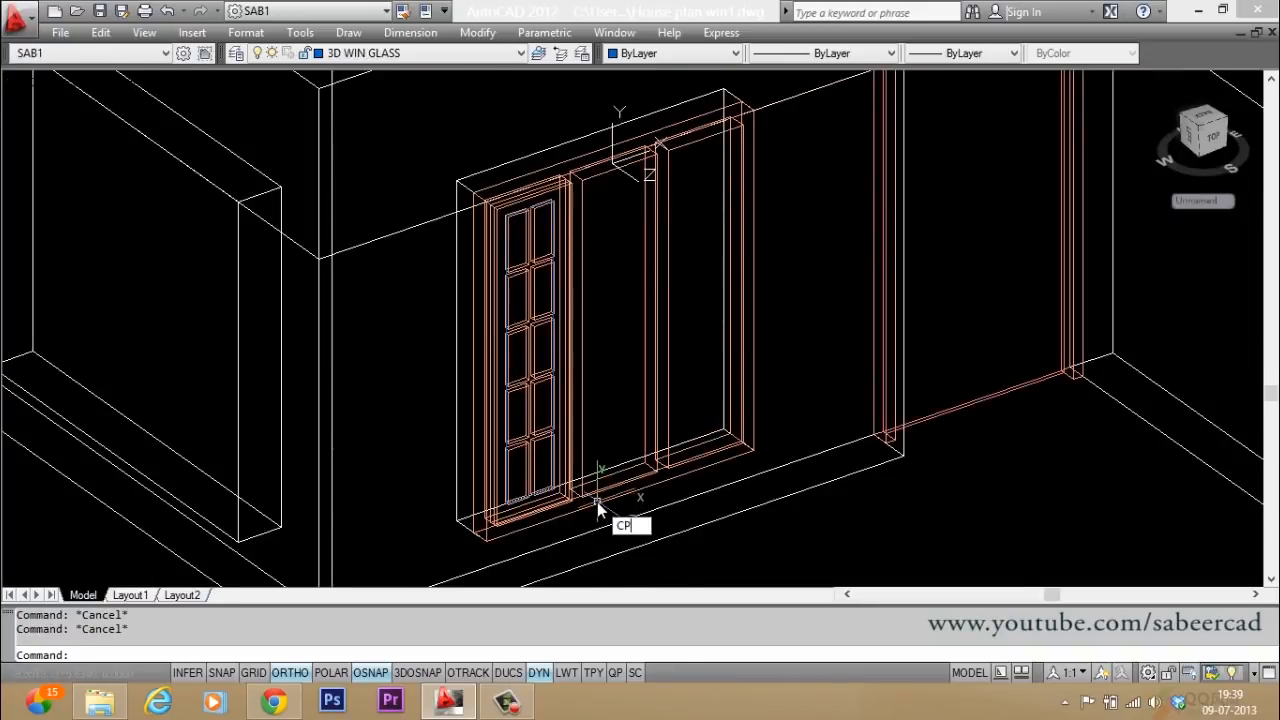
key(Return)
scroll(543, 375, up, 3)
click(543, 370)
click(531, 386)
scroll(571, 394, up, 3)
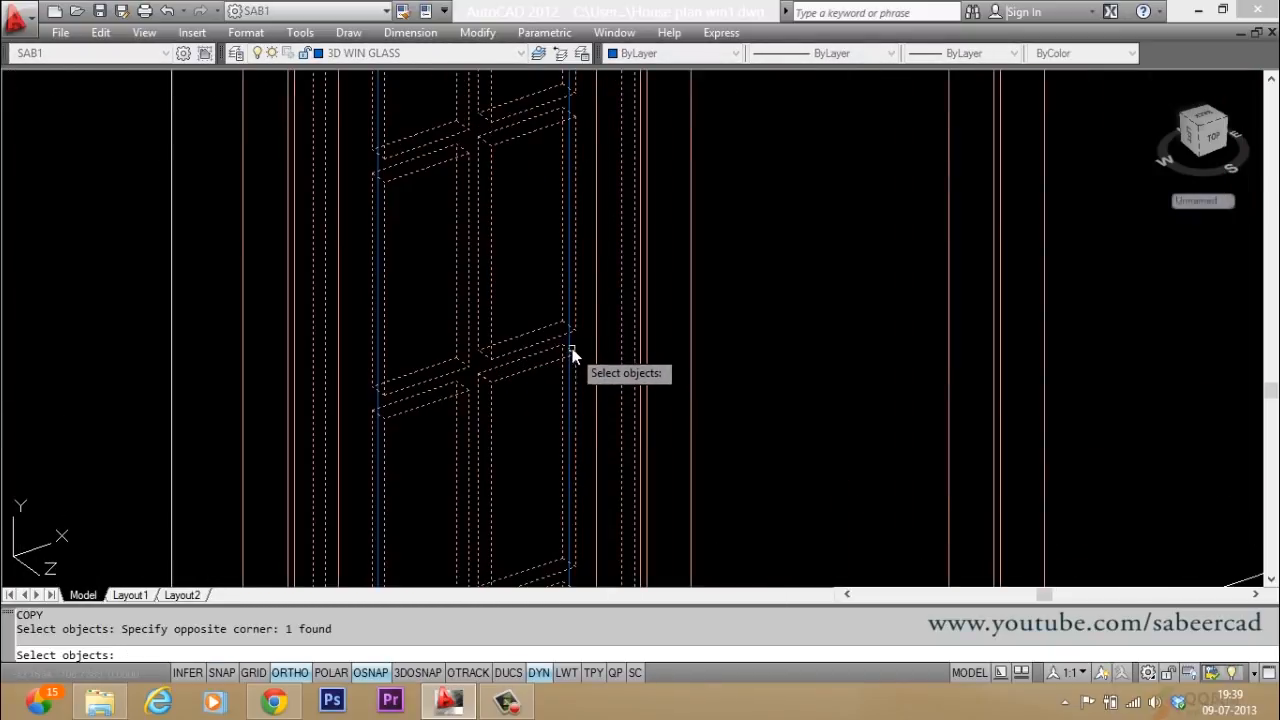
click(571, 345)
key(Return)
scroll(600, 347, down, 3)
scroll(571, 516, up, 3)
scroll(495, 466, up, 2)
scroll(495, 466, up, 2)
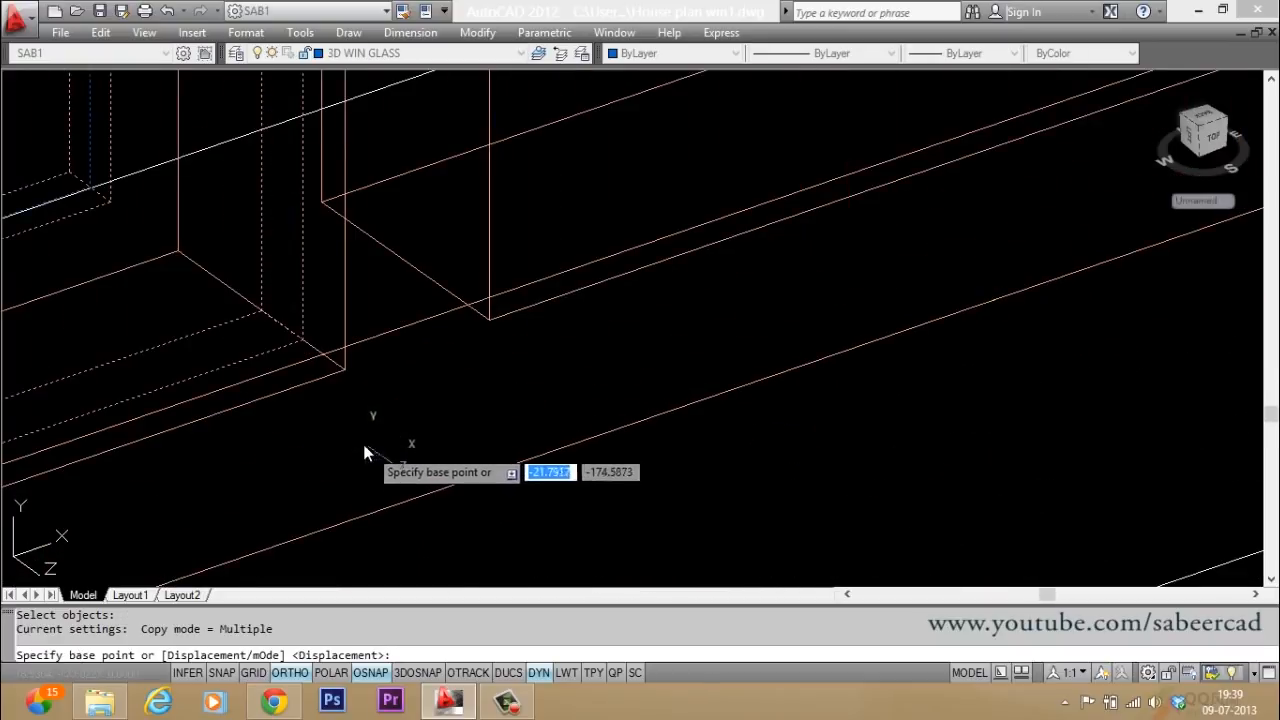
click(337, 370)
scroll(201, 493, up, 2)
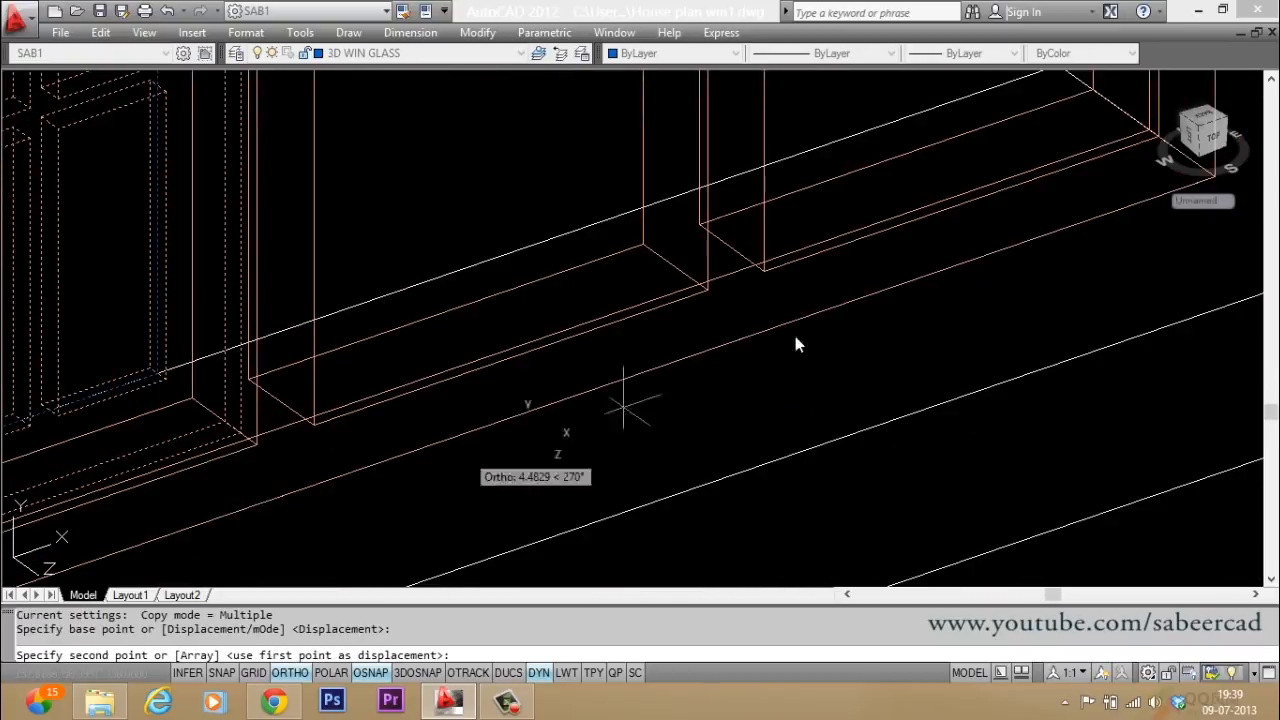
click(697, 296)
Step: Place another copy of the sash and glass in the right frame opening and end the copying
scroll(580, 415, down, 3)
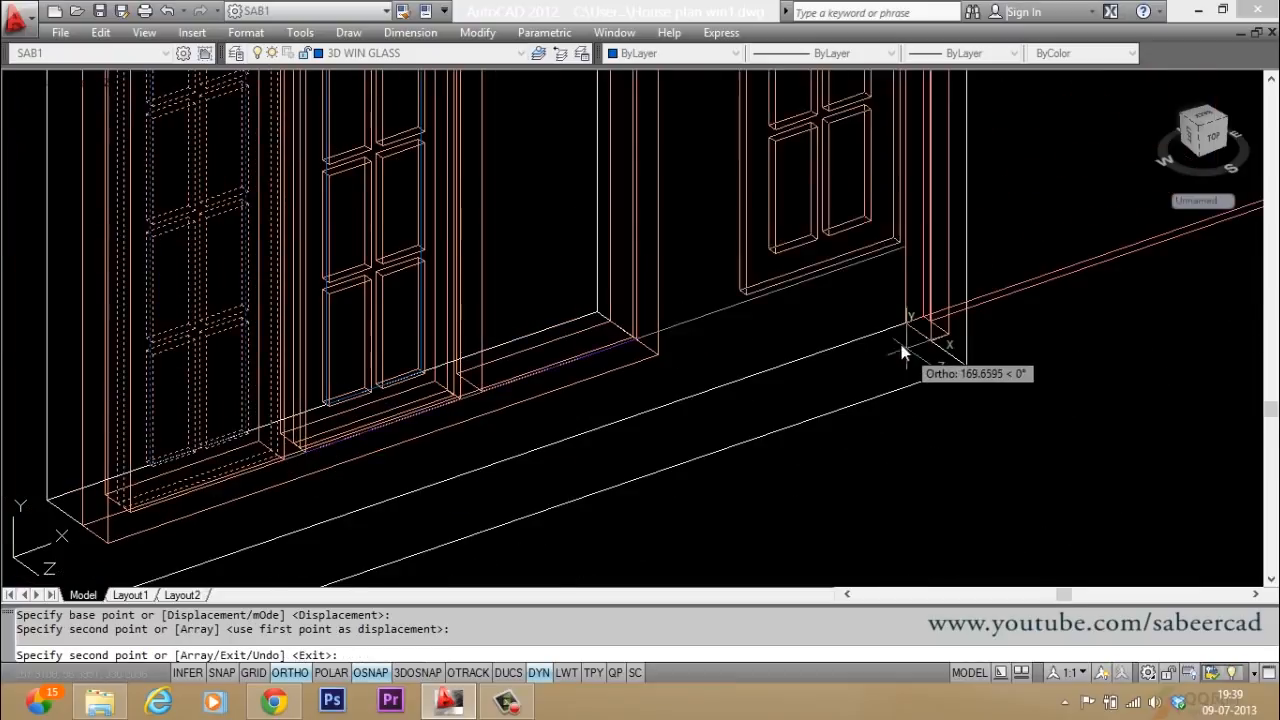
scroll(586, 366, up, 4)
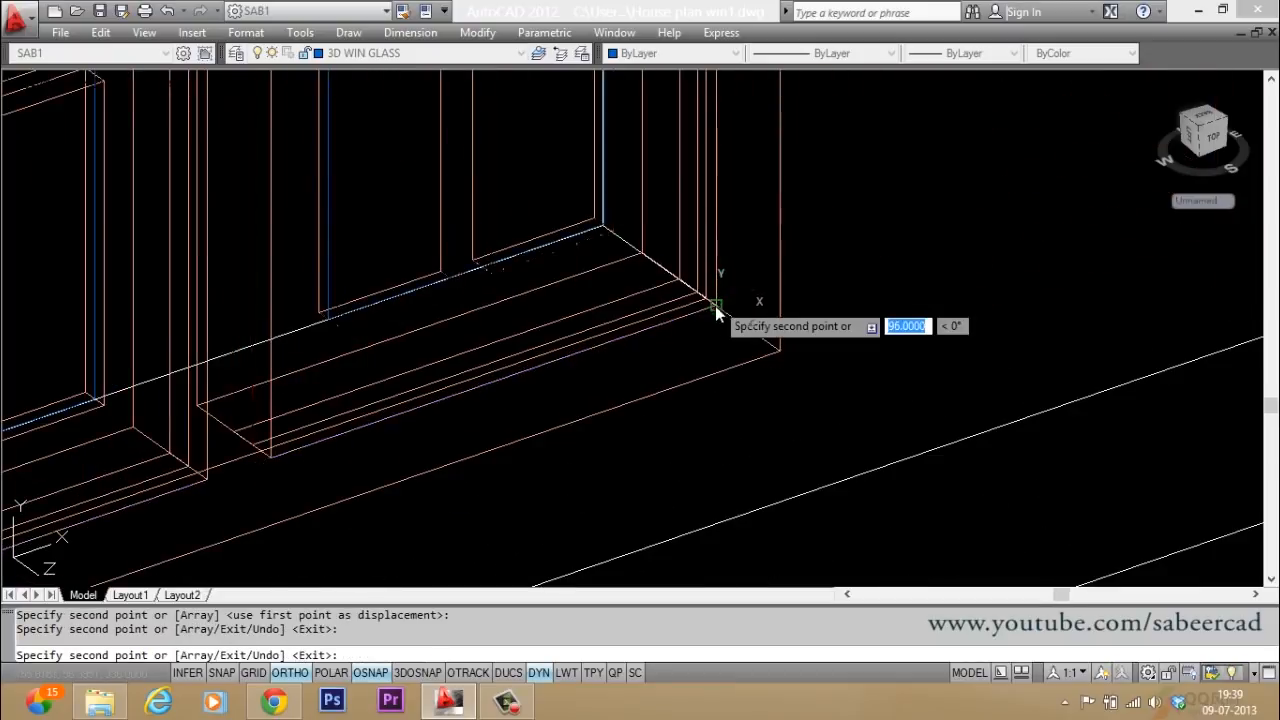
key(Escape)
key(Escape)
scroll(700, 410, down, 5)
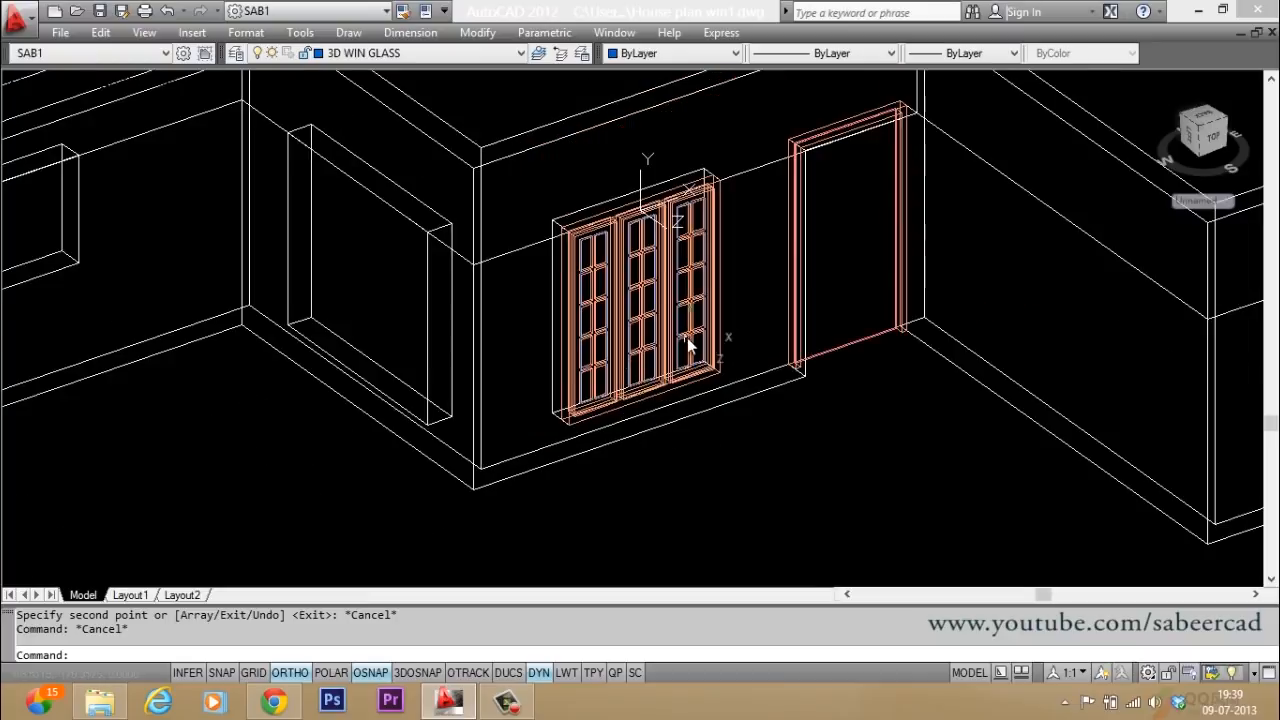
Step: Shade the model and examine the complete three-sash window in the wall
scroll(686, 337, up, 3)
scroll(667, 300, down, 3)
scroll(660, 200, up, 2)
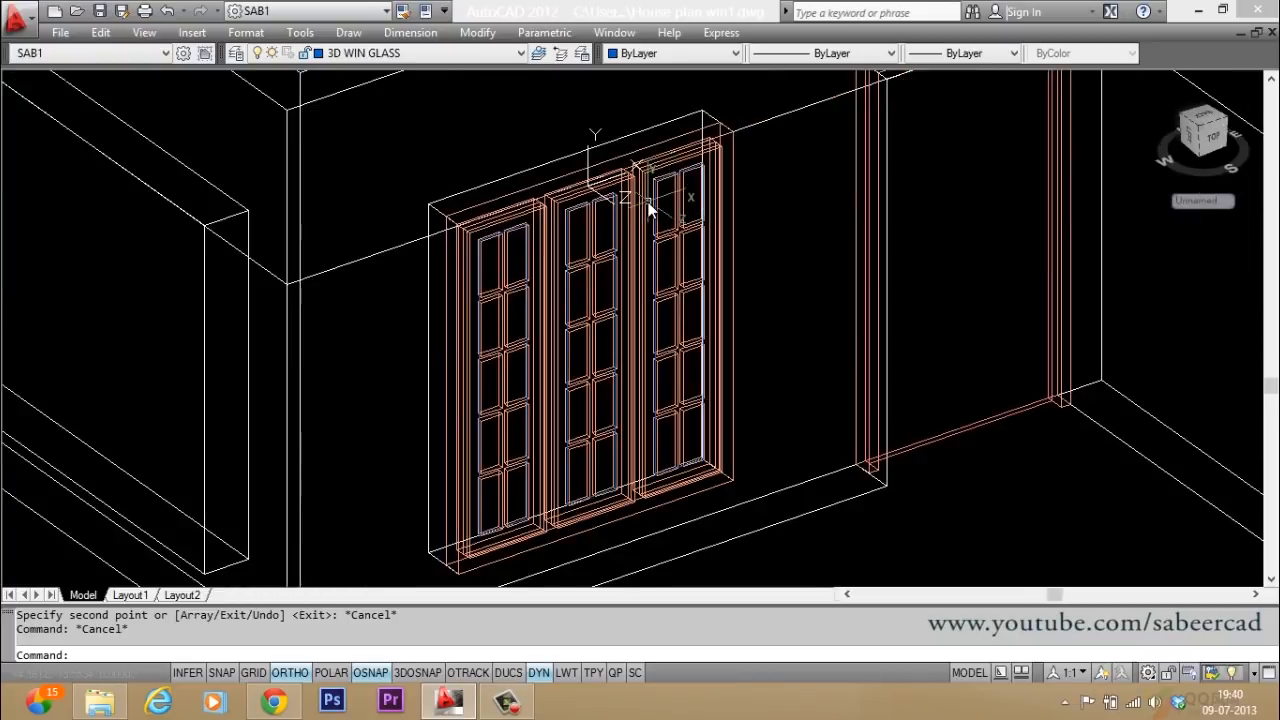
text(SHADE)
key(Return)
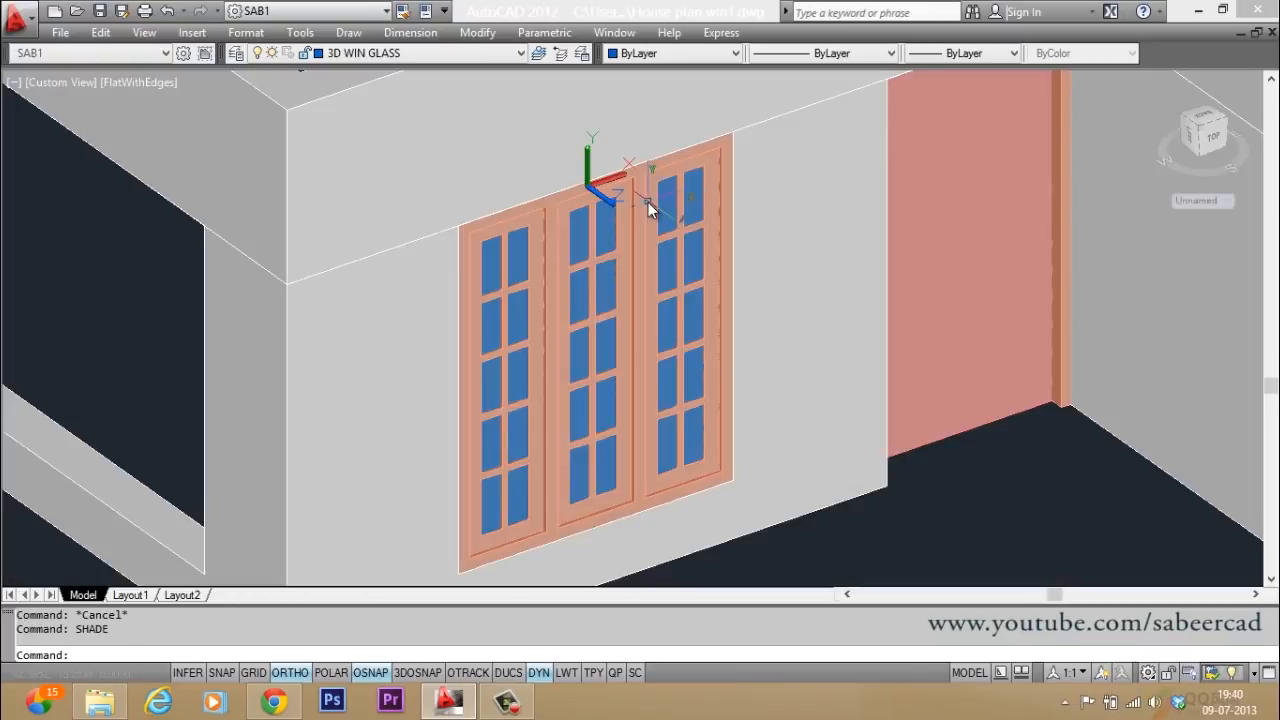
scroll(720, 240, down, 2)
scroll(713, 261, up, 2)
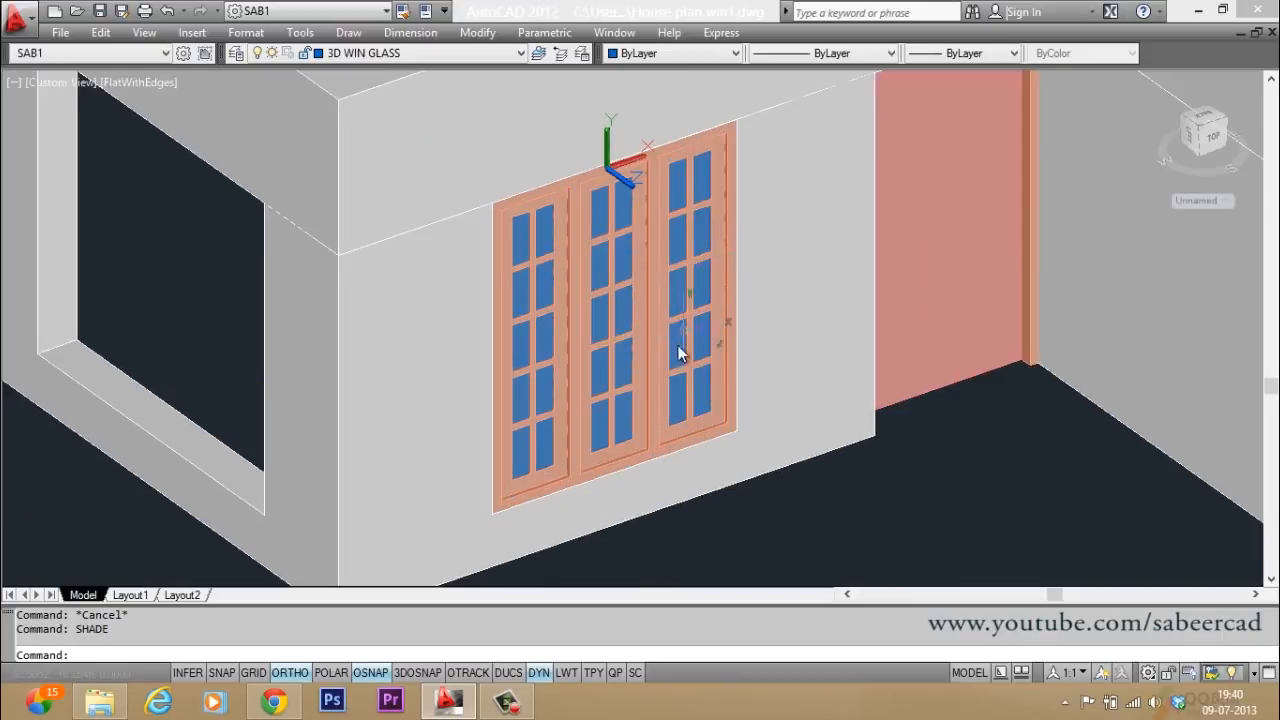
scroll(795, 426, down, 2)
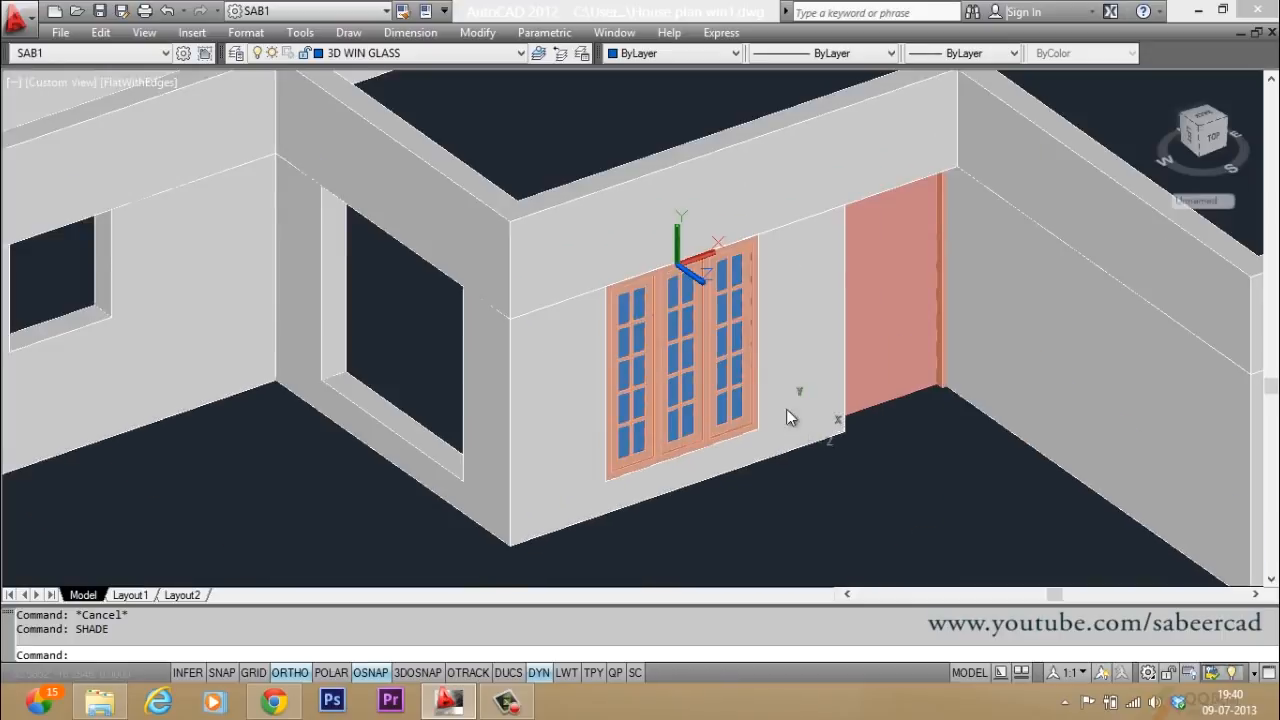
scroll(786, 409, up, 2)
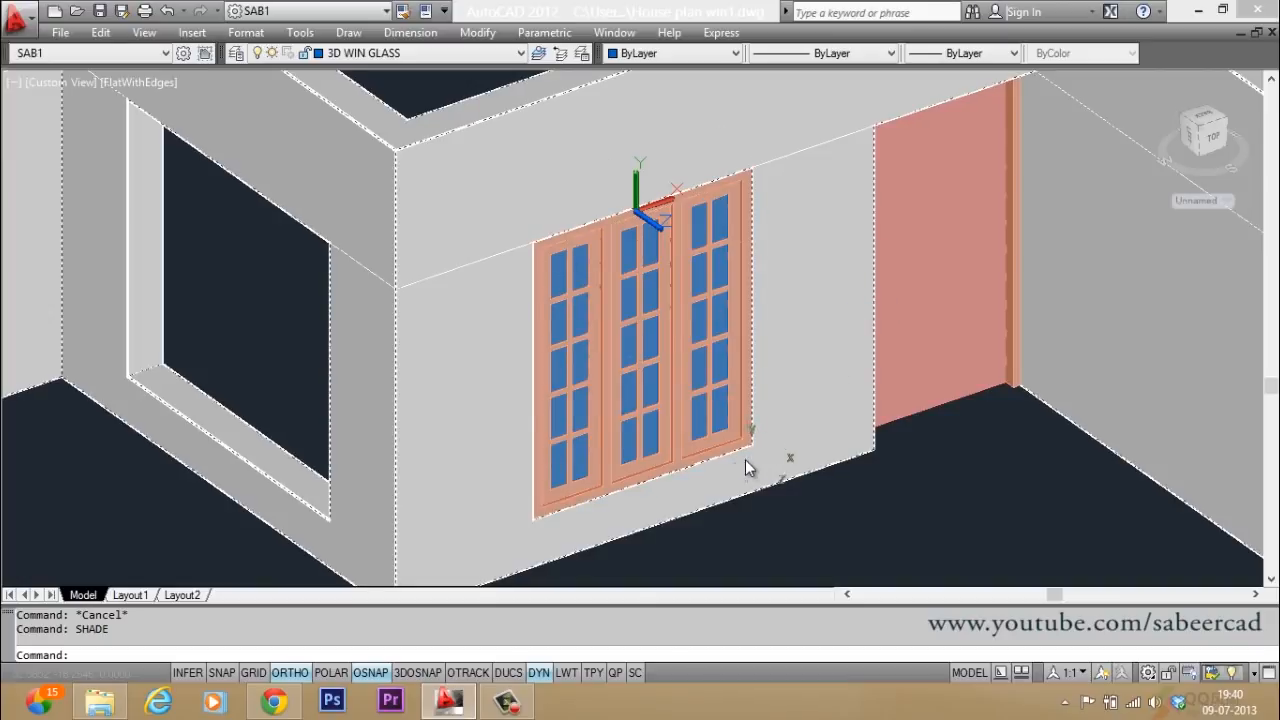
mouse_move(745, 455)
click(750, 313)
Step: Set the visual style back to 2D Wireframe
click(148, 32)
mouse_move(236, 438)
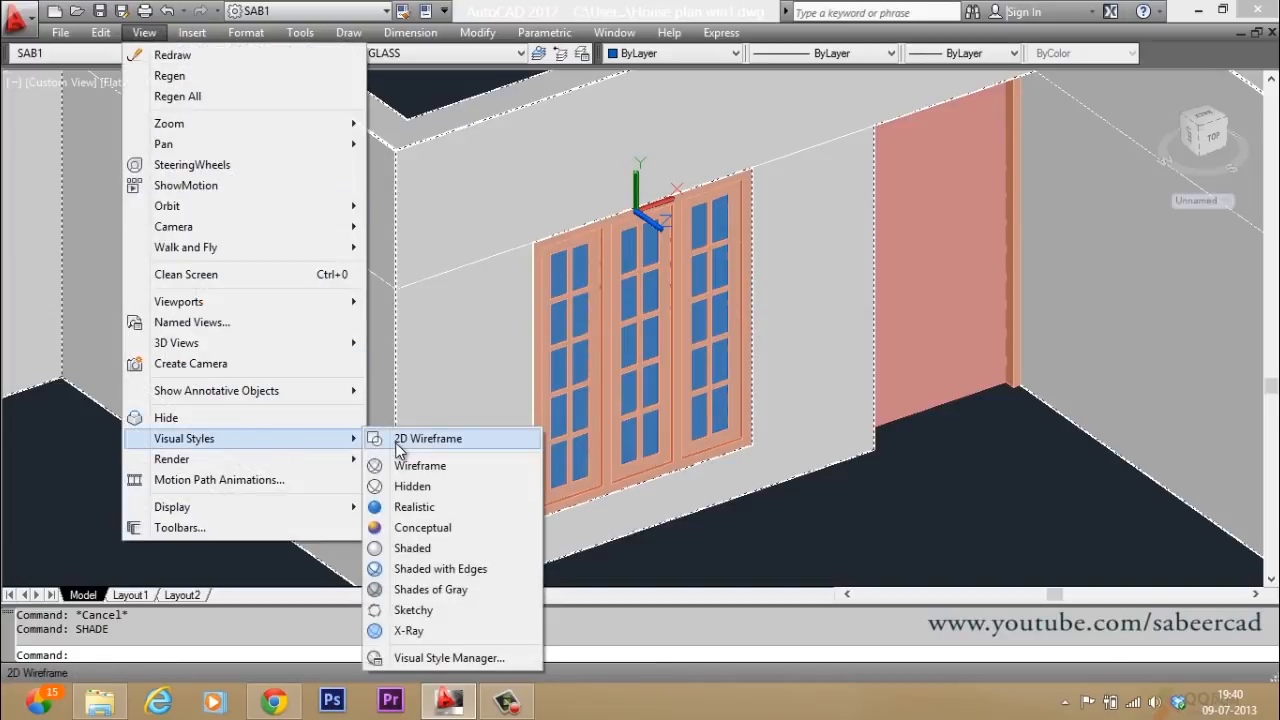
click(410, 439)
key(Escape)
key(Escape)
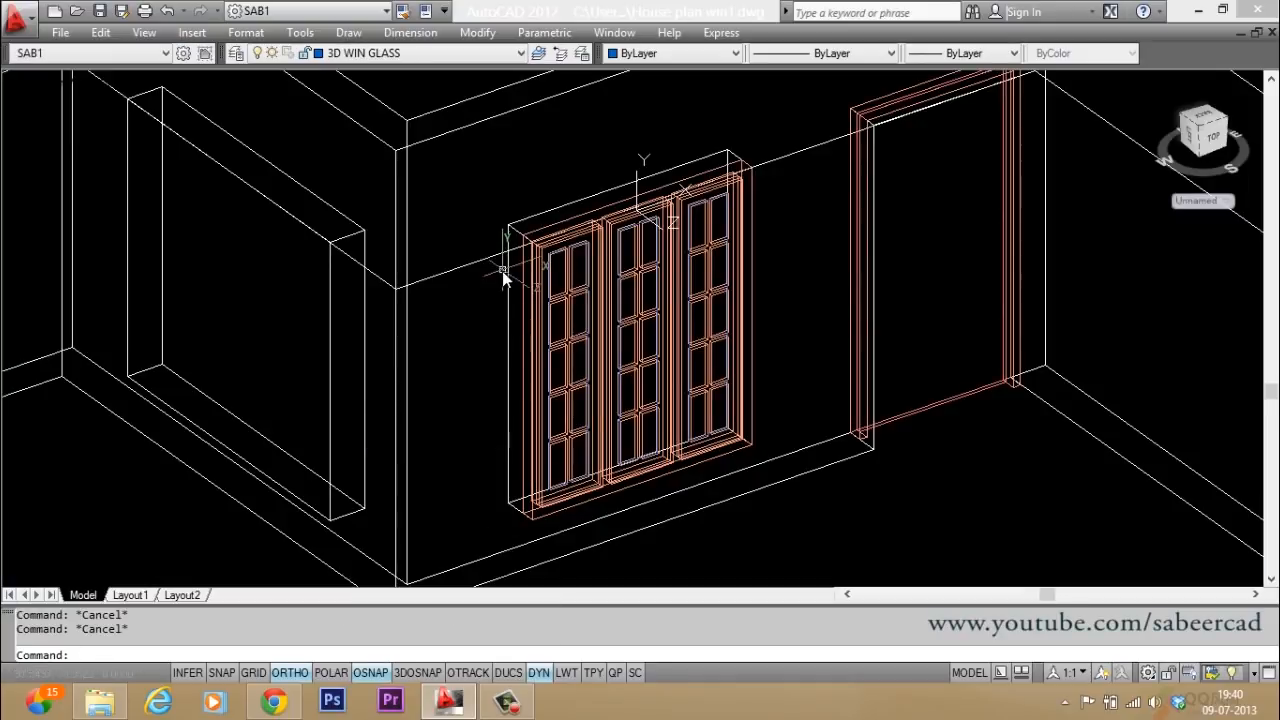
text(m)
key(Return)
text(w)
key(Return)
key(Escape)
key(Escape)
Step: Move the whole window, frame, sashes and glass, from the frame's rear upper corner to the inner corner of the wall opening
text(m)
key(Return)
text(w)
key(Return)
click(507, 137)
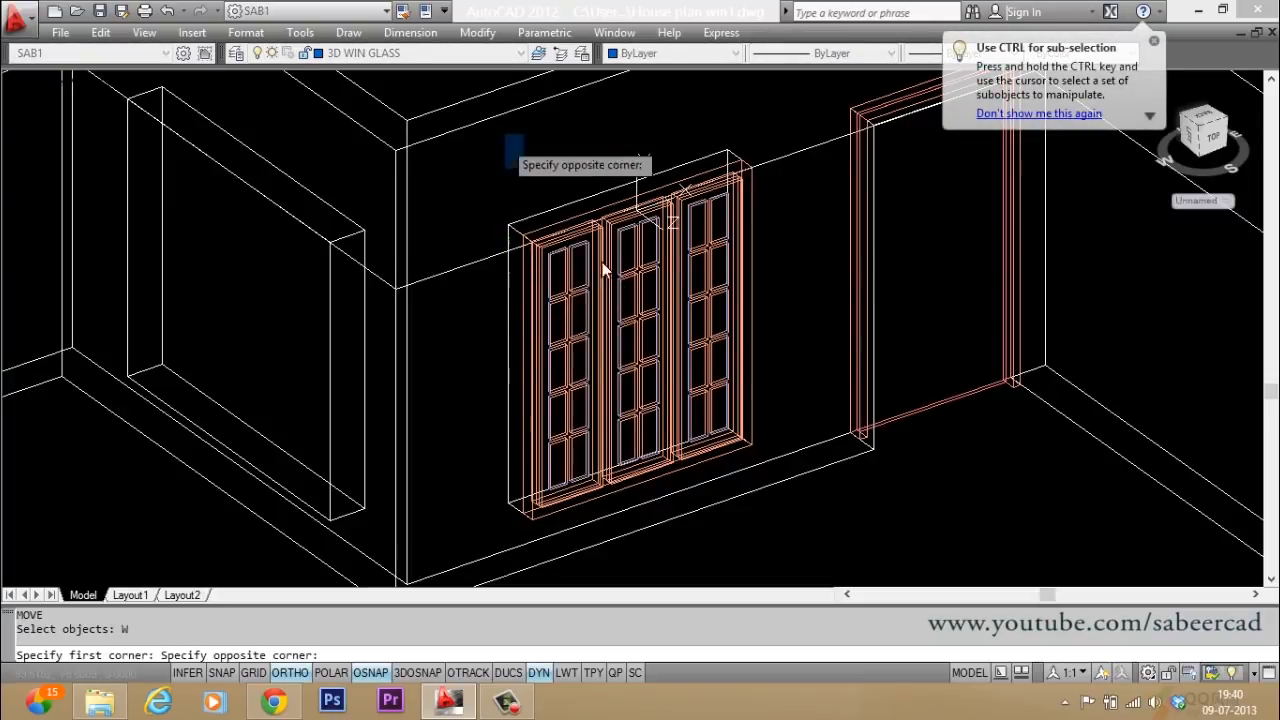
click(789, 528)
key(Return)
scroll(515, 240, down, 2)
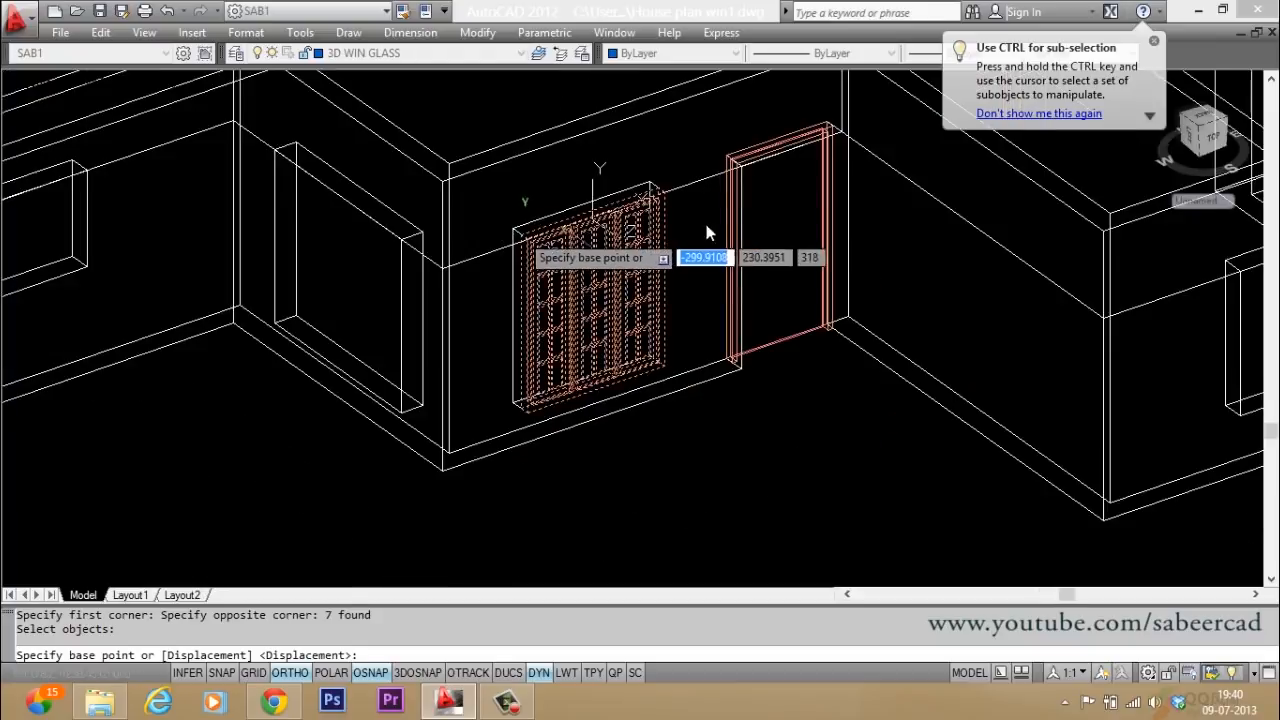
scroll(663, 206, up, 6)
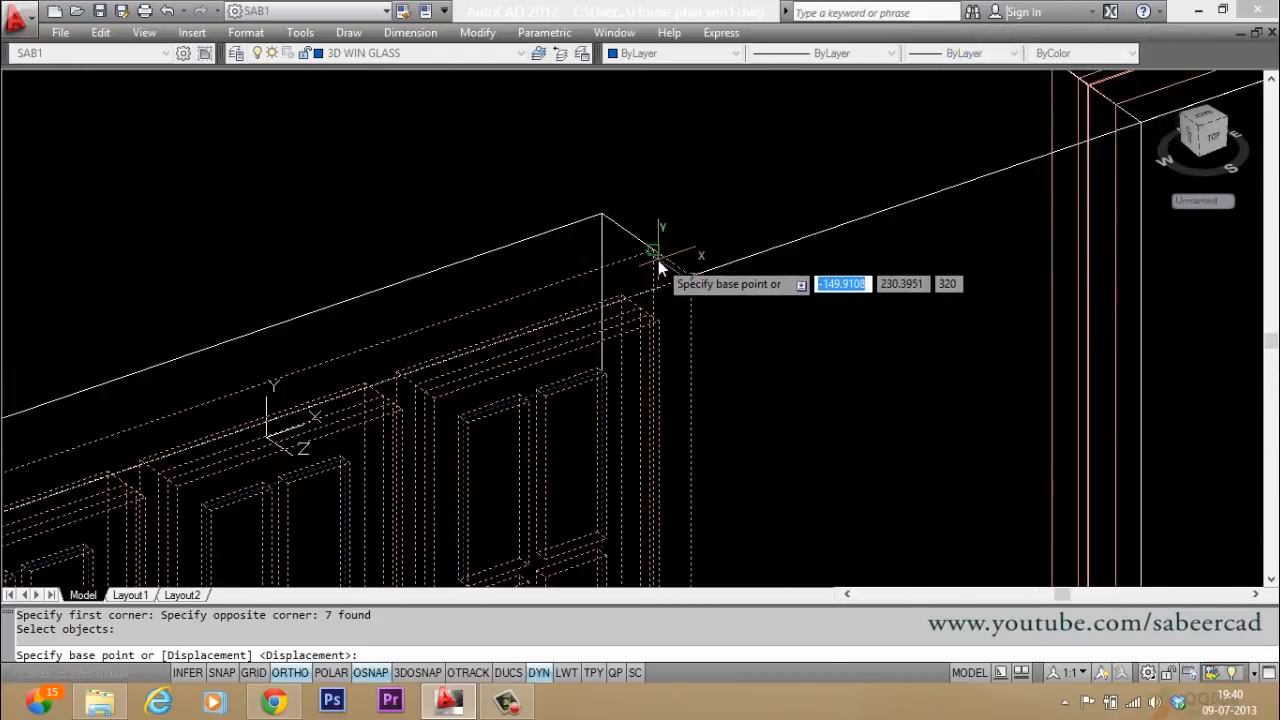
click(658, 261)
click(614, 214)
Step: Shade the model to check the window's recessed position within the wall opening
scroll(630, 173, down, 3)
scroll(600, 240, down, 2)
scroll(591, 263, up, 1)
scroll(591, 263, down, 1)
scroll(575, 296, up, 2)
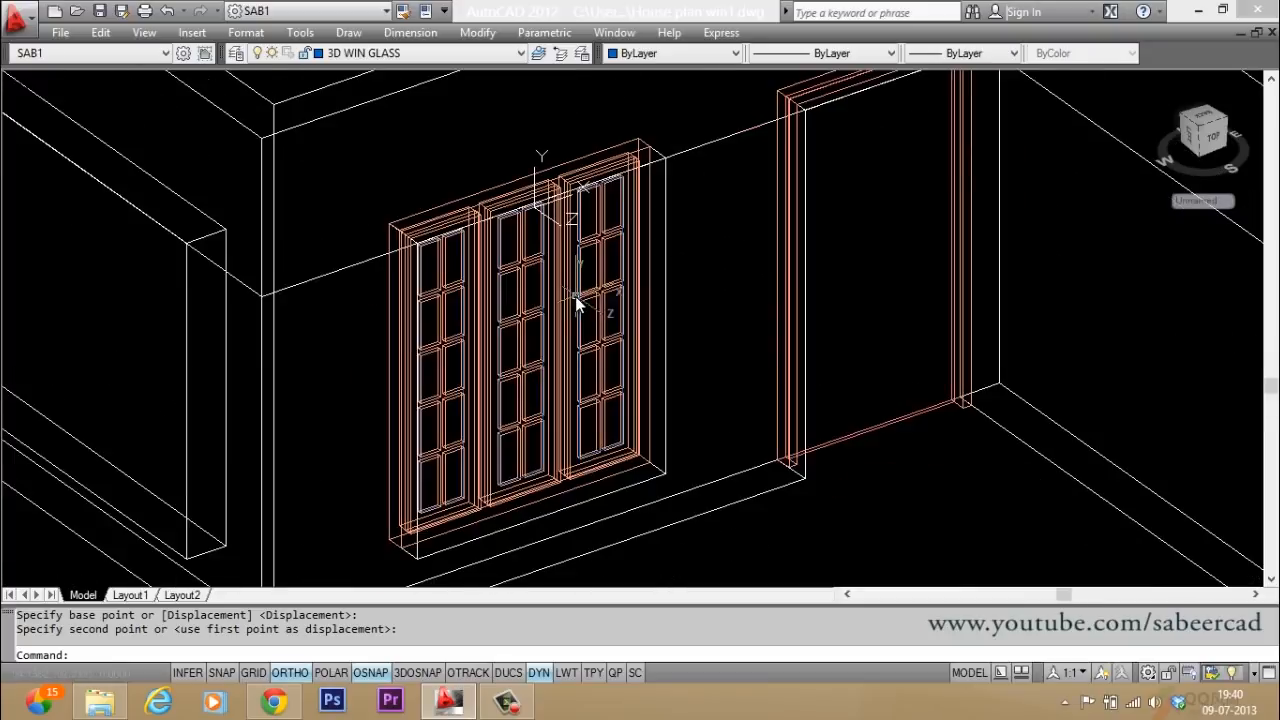
key(Escape)
key(Escape)
text(SHADE)
key(Return)
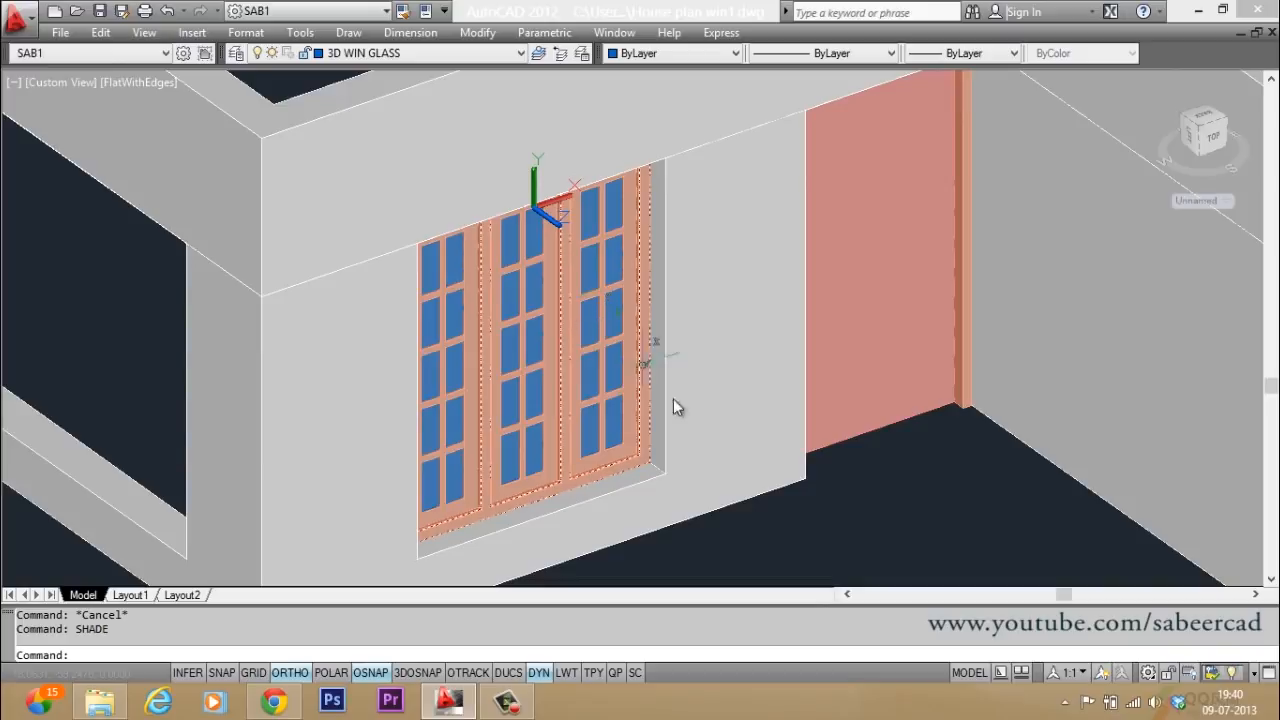
scroll(690, 470, down, 2)
scroll(680, 525, up, 2)
scroll(680, 514, down, 2)
scroll(669, 490, up, 2)
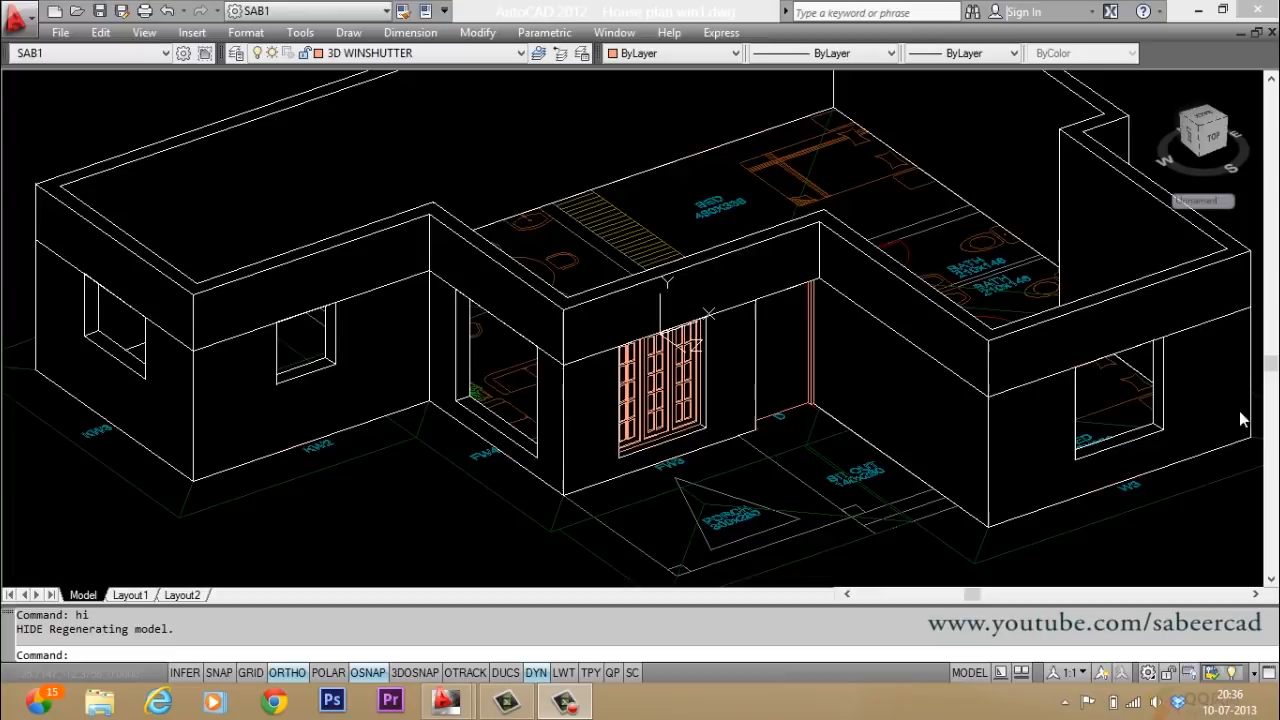
Step: Switch to the open drawing "3d house with windows.dwg" to view the house with all its windows
click(620, 33)
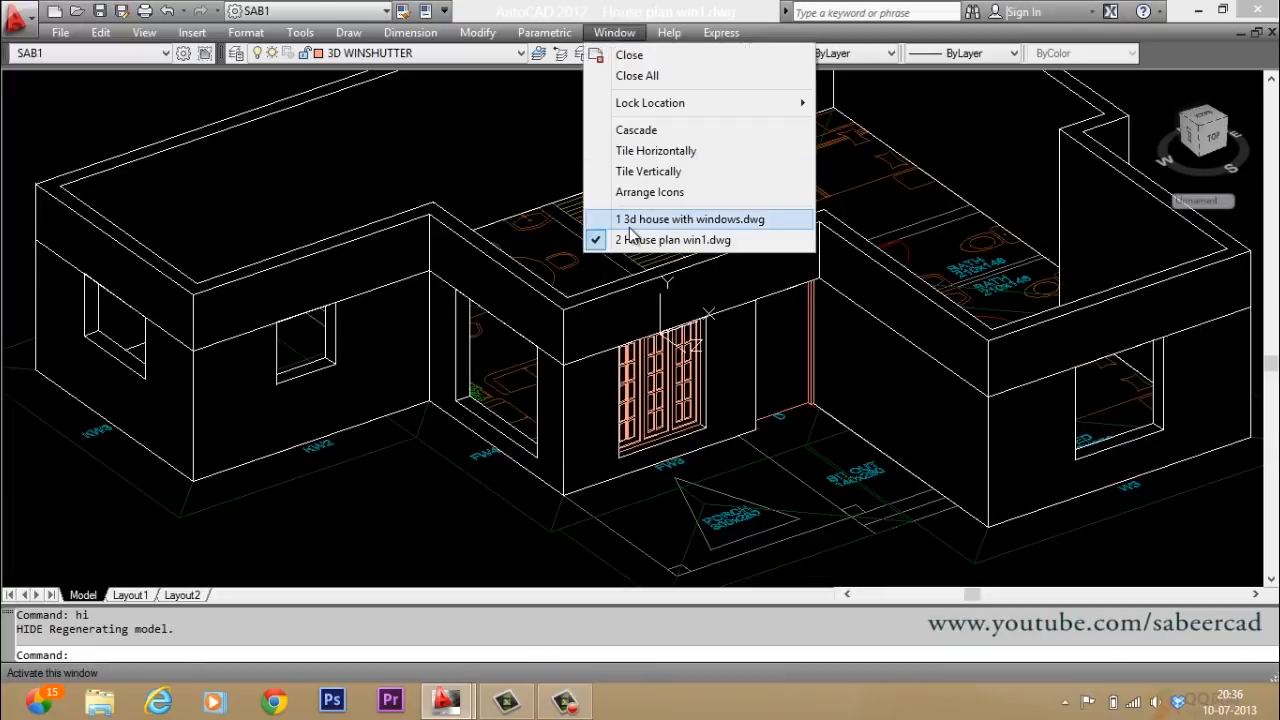
click(660, 219)
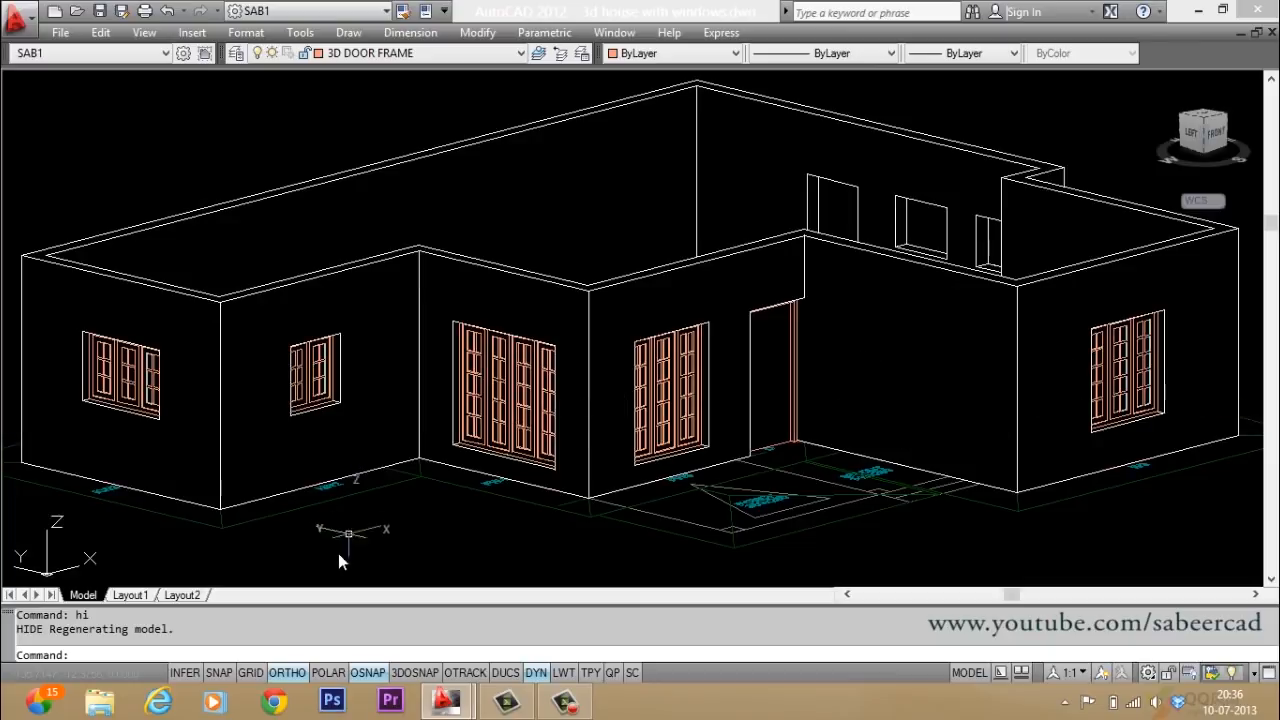